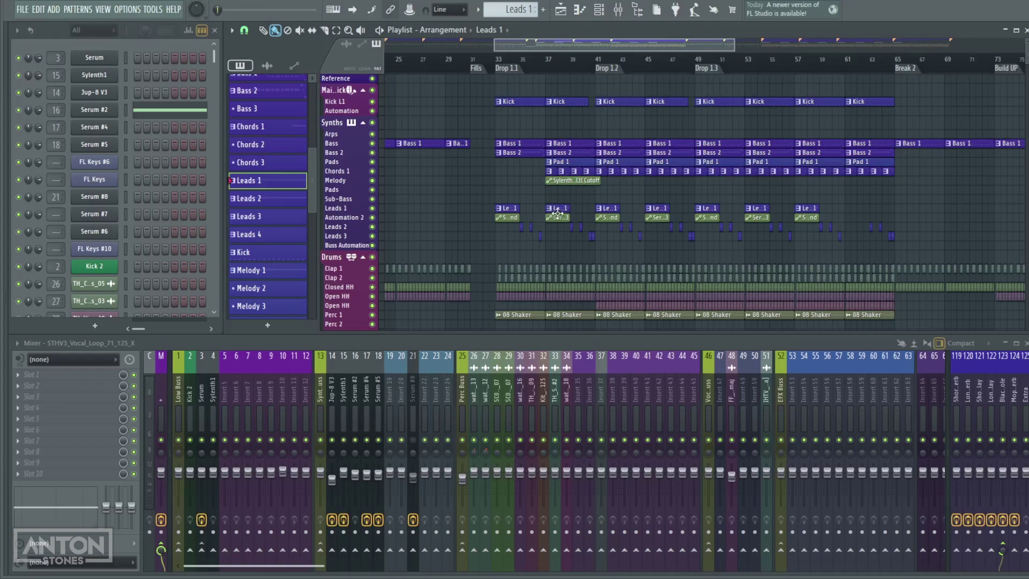
# - Set the playback position to bar 33, at the start of Drop 1.1 in the playlist
pyautogui.scroll(-3, 626, 245)
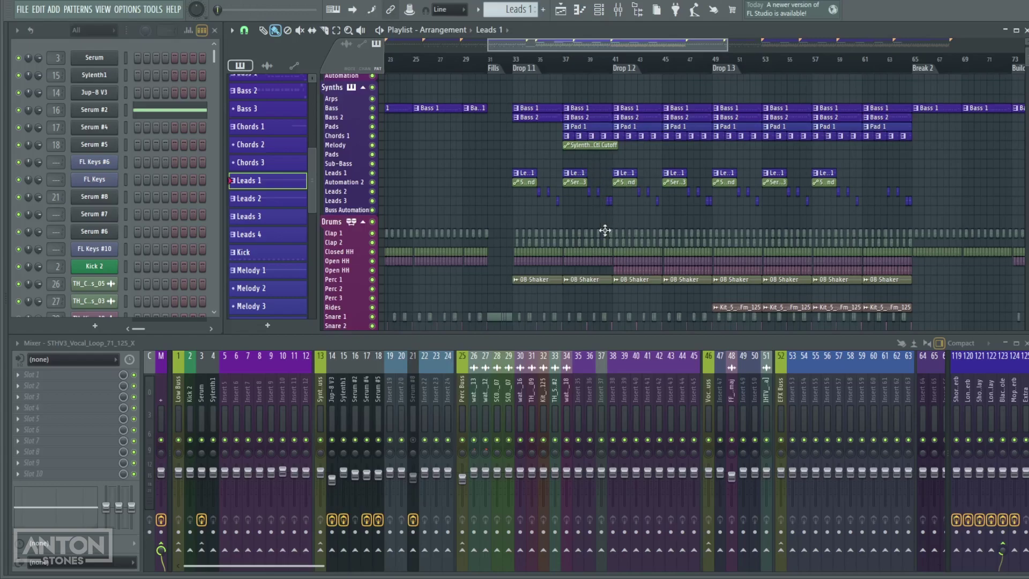
pyautogui.scroll(-3, 585, 160)
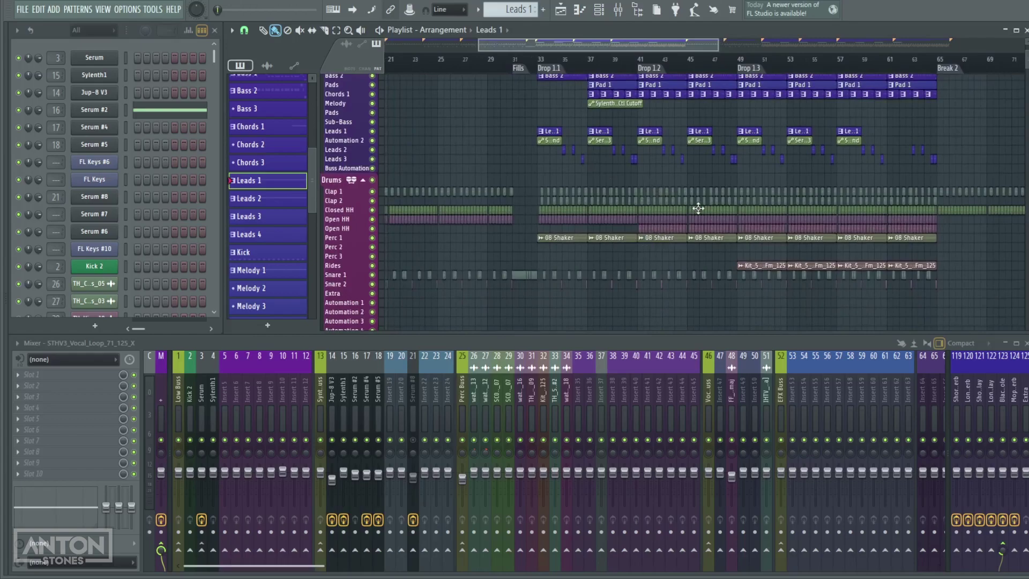
pyautogui.scroll(-12, 638, 217)
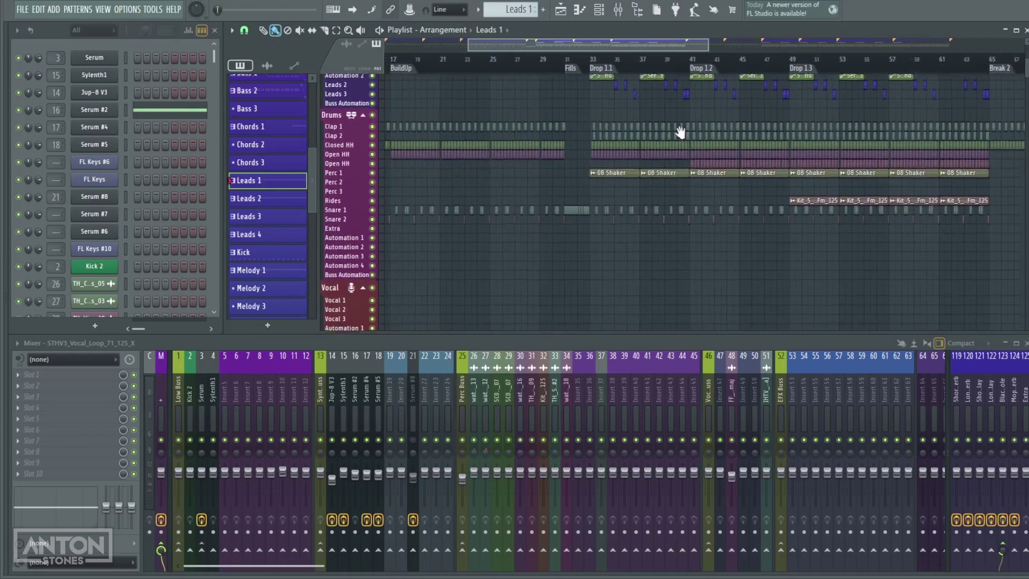
pyautogui.scroll(3, 643, 228)
pyautogui.click(546, 59)
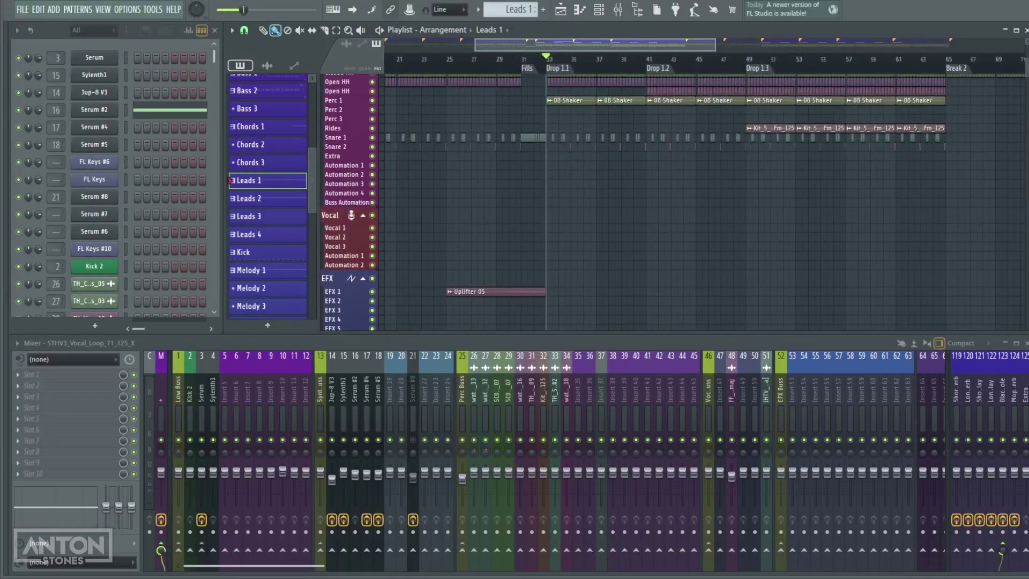
# - Switch to Splice and add the downloaded sample STHV3_Vocal_Loop_71_125_X.wav to the FL Studio playlist at bar 53
pyautogui.click(947, 92)
pyautogui.moveTo(959, 64); pyautogui.dragTo(366, 61)
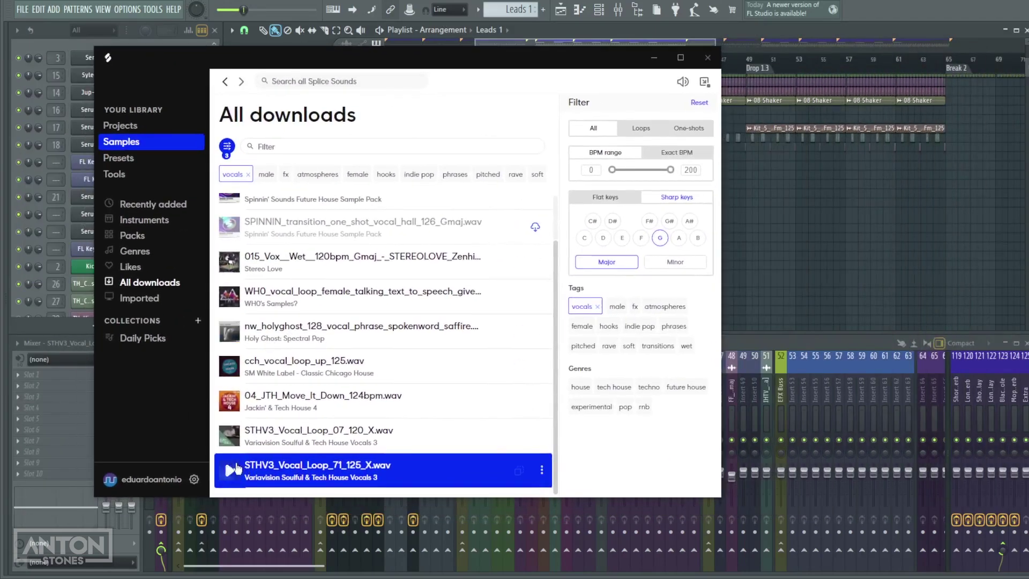
pyautogui.moveTo(270, 471); pyautogui.dragTo(830, 281)
pyautogui.moveTo(795, 199); pyautogui.dragTo(796, 196)
pyautogui.scroll(2, 811, 221)
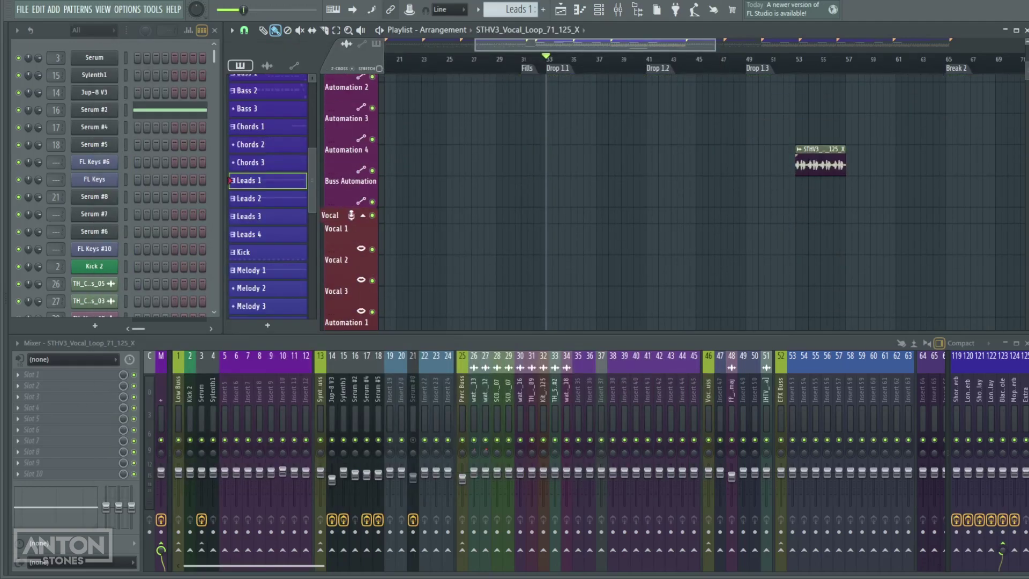
# - Move the vocal loop clip to bar 33 so it starts with Drop 1.1
pyautogui.moveTo(746, 219); pyautogui.dragTo(858, 303)
pyautogui.moveTo(951, 225); pyautogui.dragTo(677, 224)
pyautogui.click(693, 233)
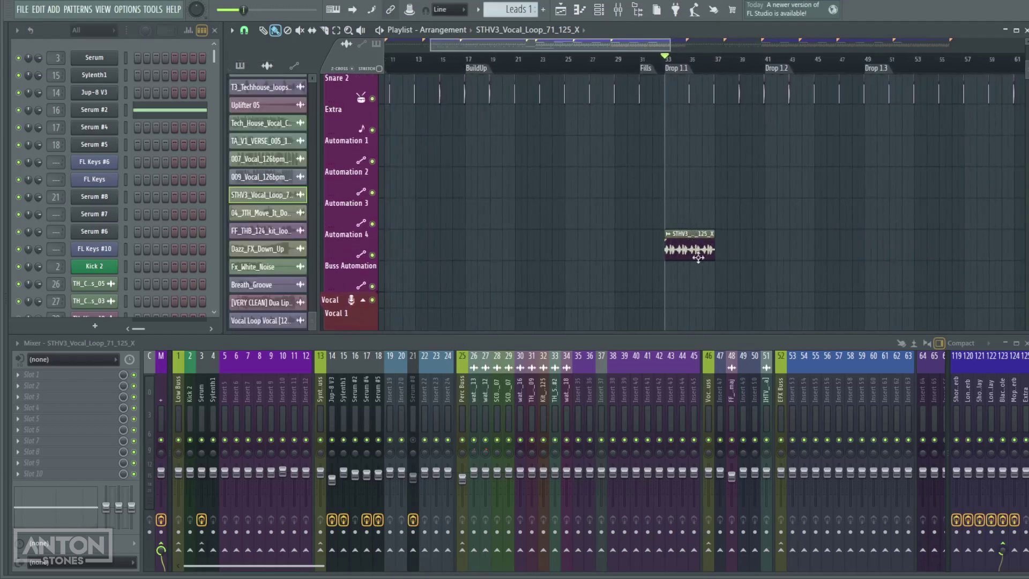
# - Move the vocal loop clip down to the Vocal 1 track, keeping its start at bar 33
pyautogui.scroll(5, 696, 231)
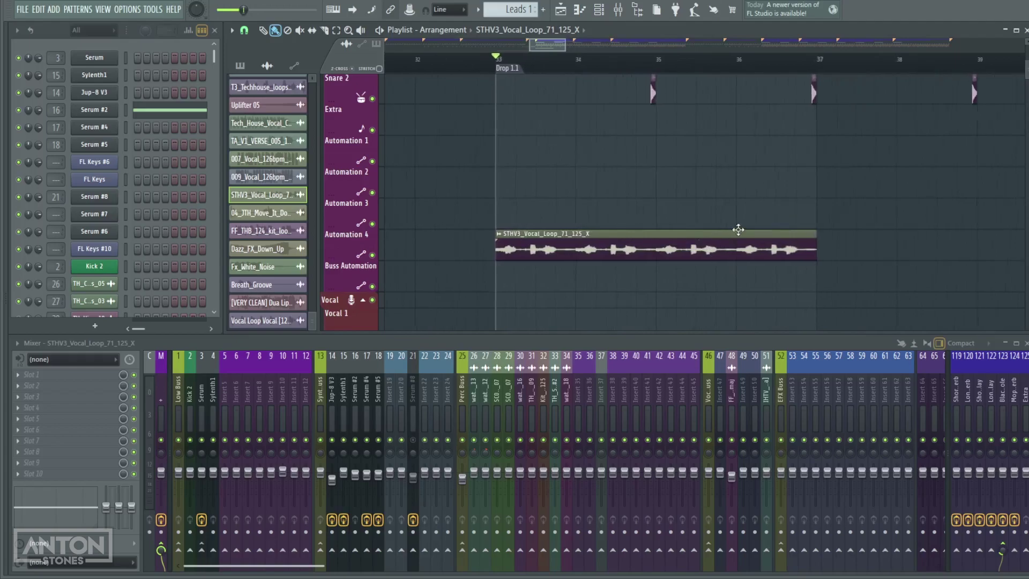
pyautogui.scroll(4, 600, 240)
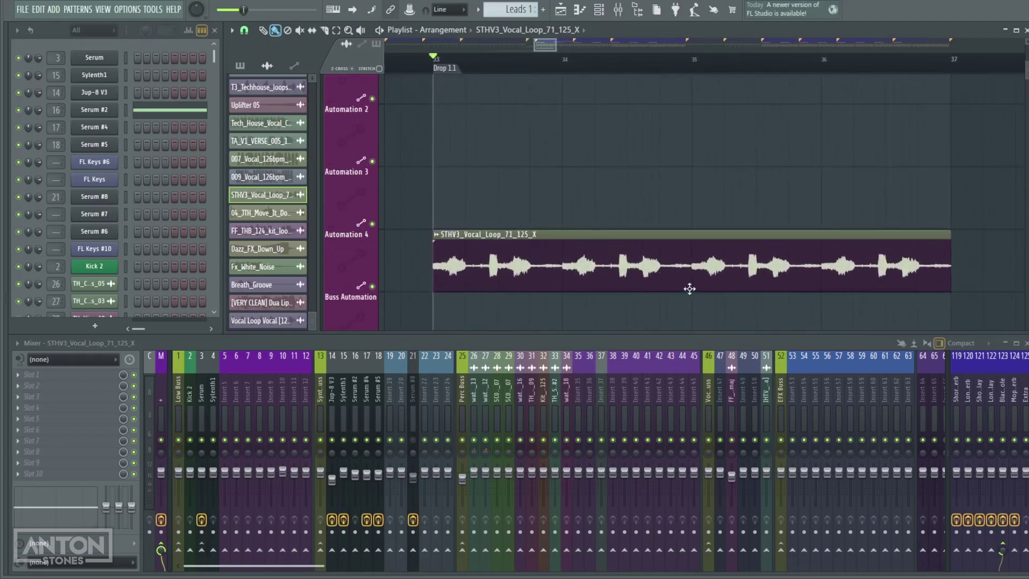
pyautogui.scroll(-1, 675, 263)
pyautogui.scroll(4, 743, 246)
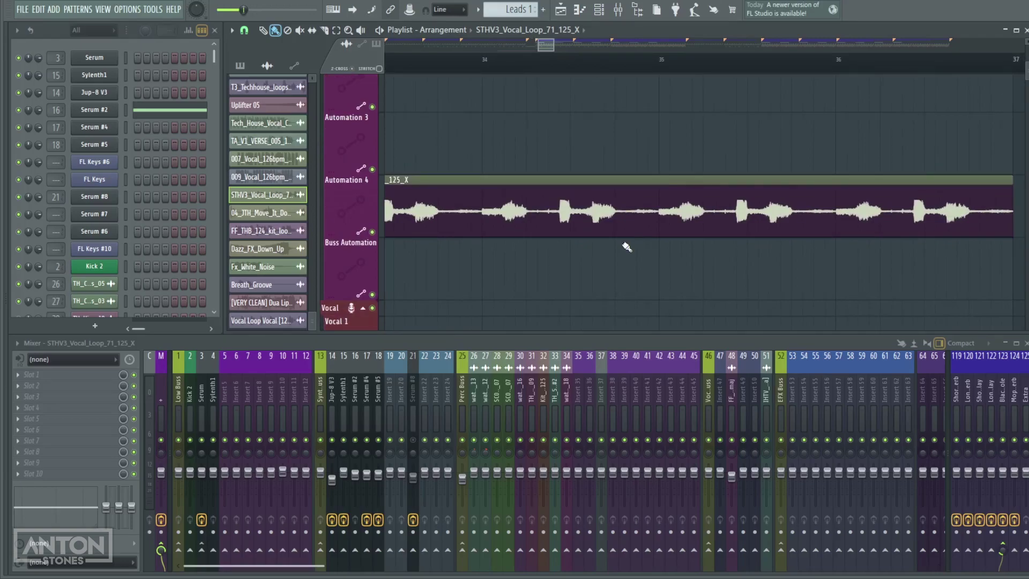
pyautogui.scroll(-5, 671, 239)
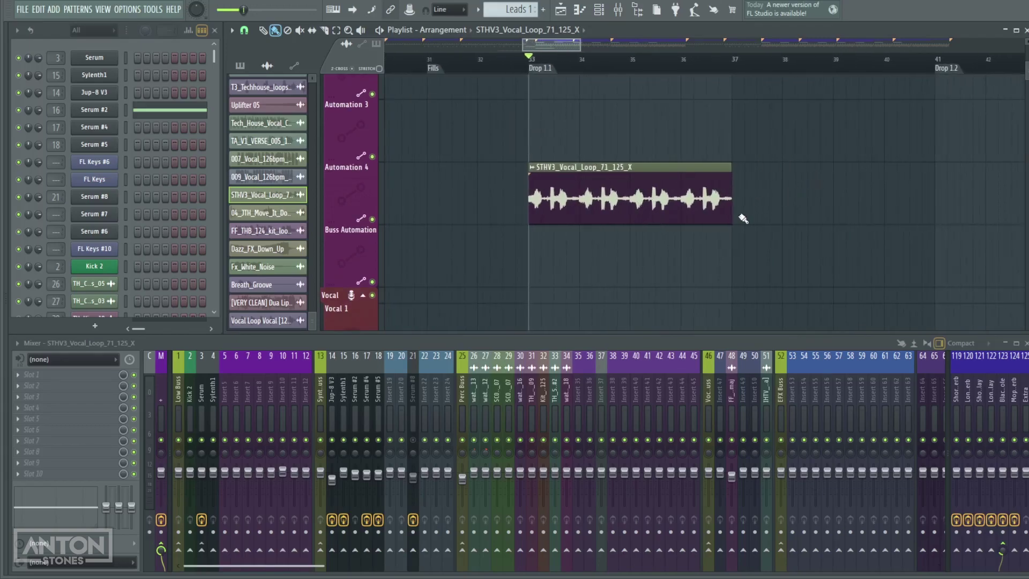
pyautogui.moveTo(714, 221); pyautogui.dragTo(725, 307)
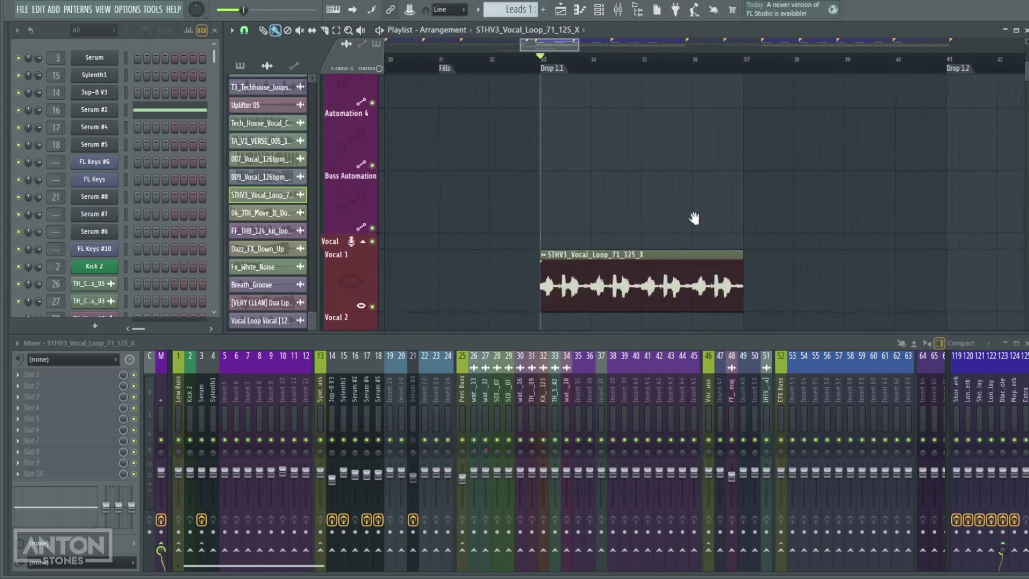
# - Move the vocal loop clip up to the Synths group's Buss Automation track, beneath the lead patterns
pyautogui.scroll(-6, 718, 229)
pyautogui.moveTo(707, 220); pyautogui.dragTo(700, 242)
pyautogui.scroll(5, 707, 222)
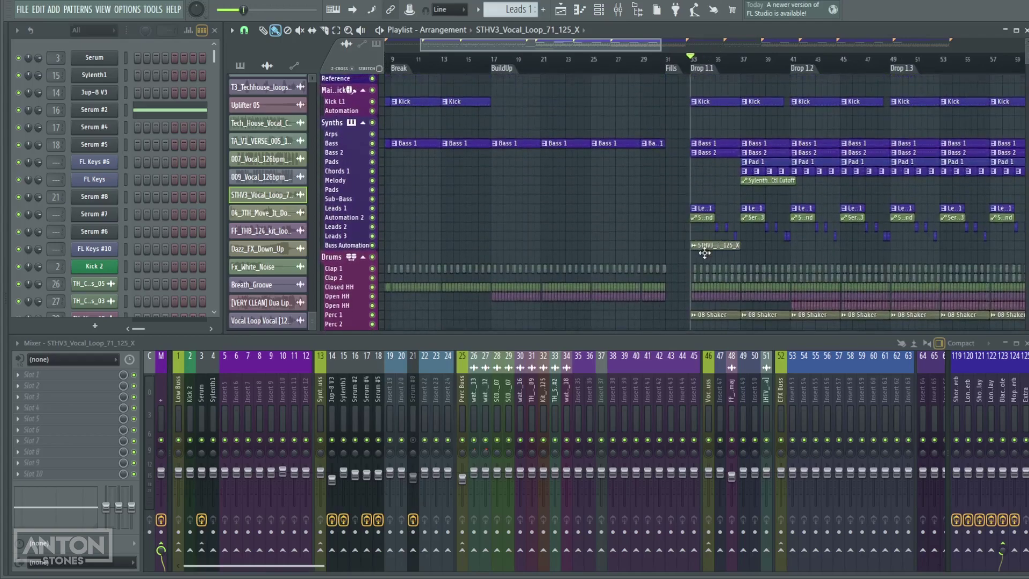
pyautogui.scroll(-5, 546, 245)
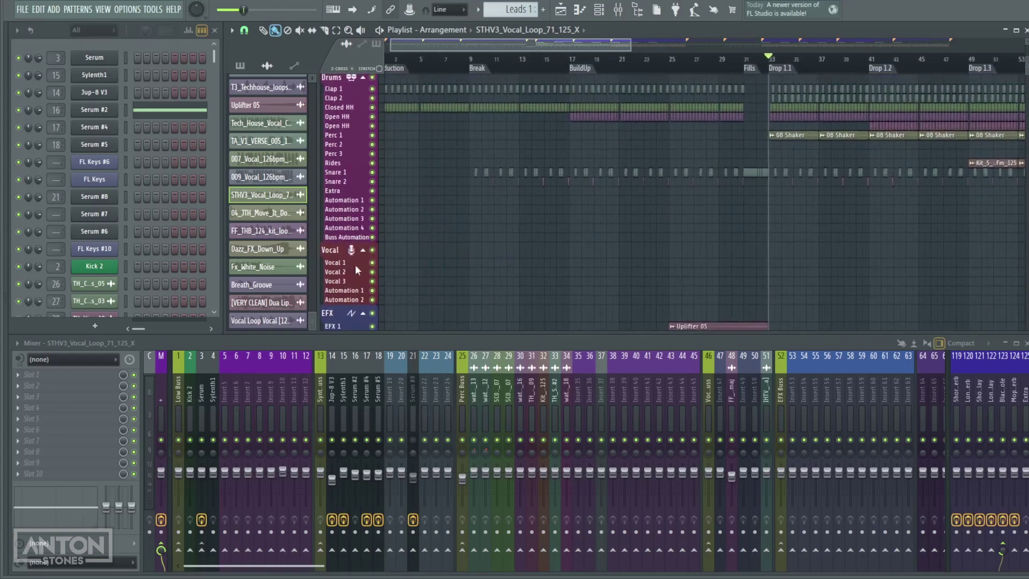
# - Move the Vocal track group between Synths and Drums with the vocal clip on Vocal 1, and collapse the Drums group
pyautogui.moveTo(333, 252); pyautogui.dragTo(333, 90)
pyautogui.scroll(5, 528, 158)
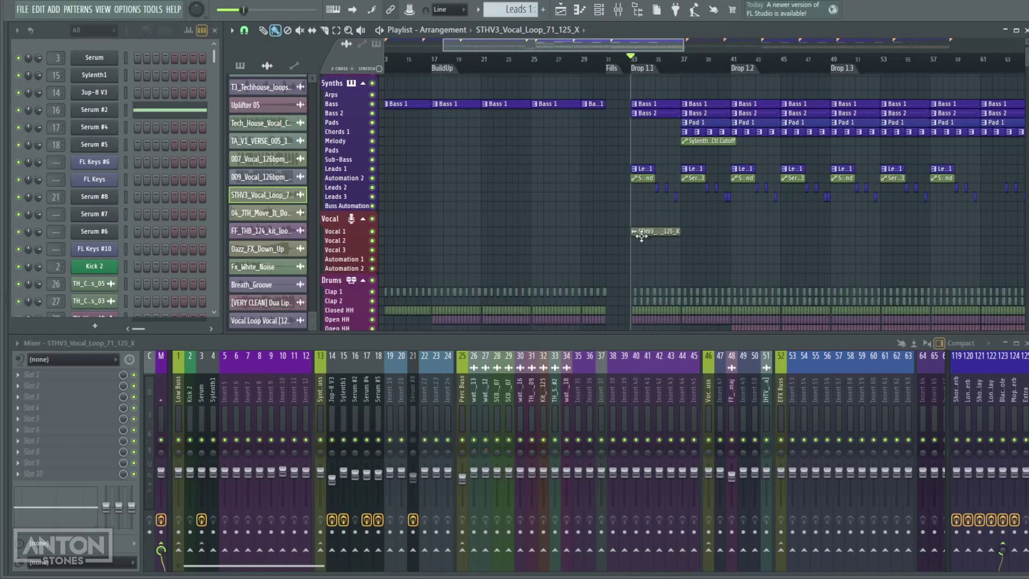
pyautogui.scroll(3, 641, 236)
pyautogui.scroll(3, 650, 248)
pyautogui.scroll(-5, 561, 256)
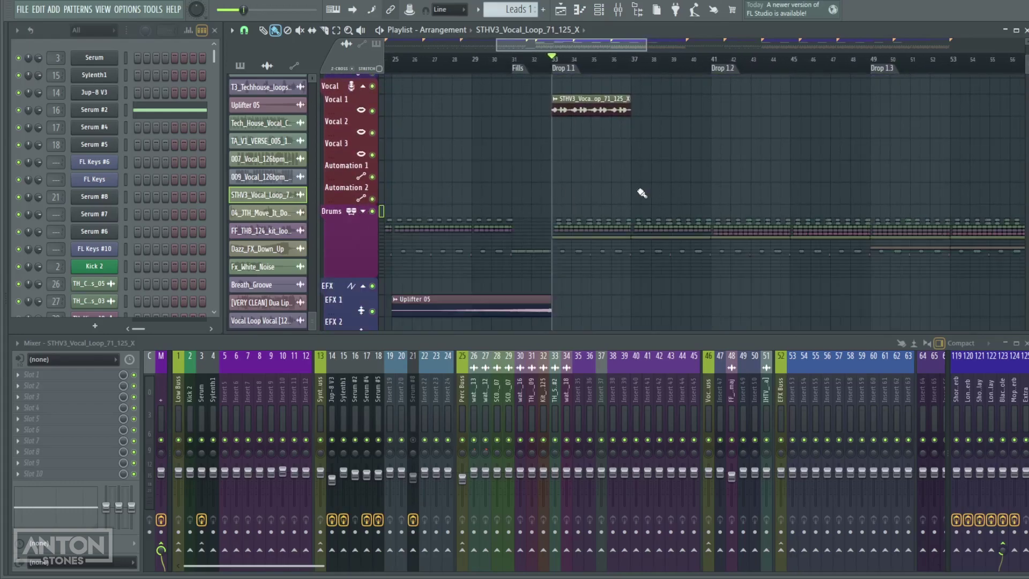
# - Trim the beginning of the vocal clip so it starts at bar 35, where the first Leads 1 clip ends
pyautogui.scroll(5, 630, 193)
pyautogui.moveTo(548, 254); pyautogui.dragTo(522, 251)
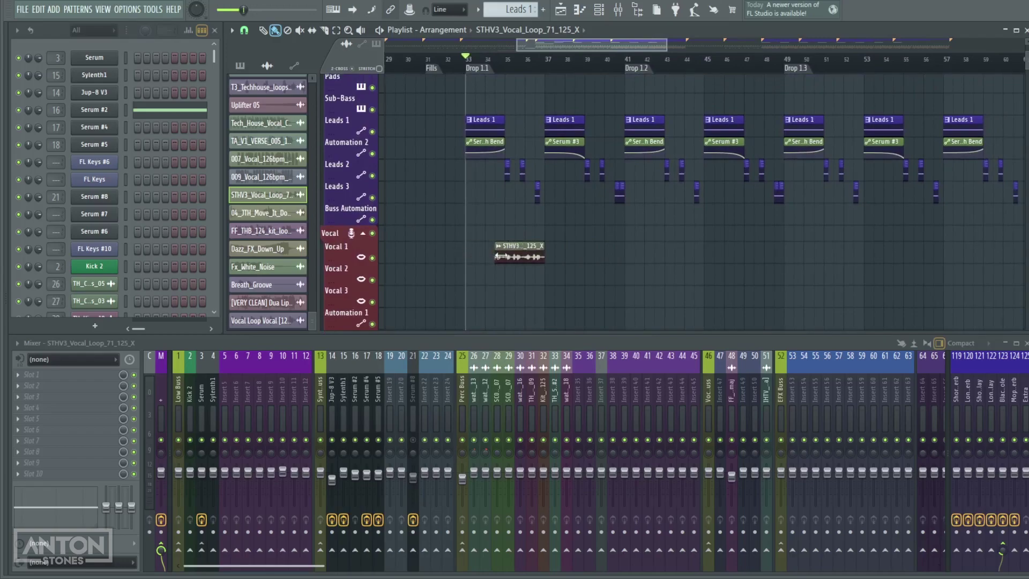
# - Copy the two-bar vocal clip along Vocal 1 every four bars, from bar 39 through bar 59, into the gaps between leads
pyautogui.scroll(1, 632, 287)
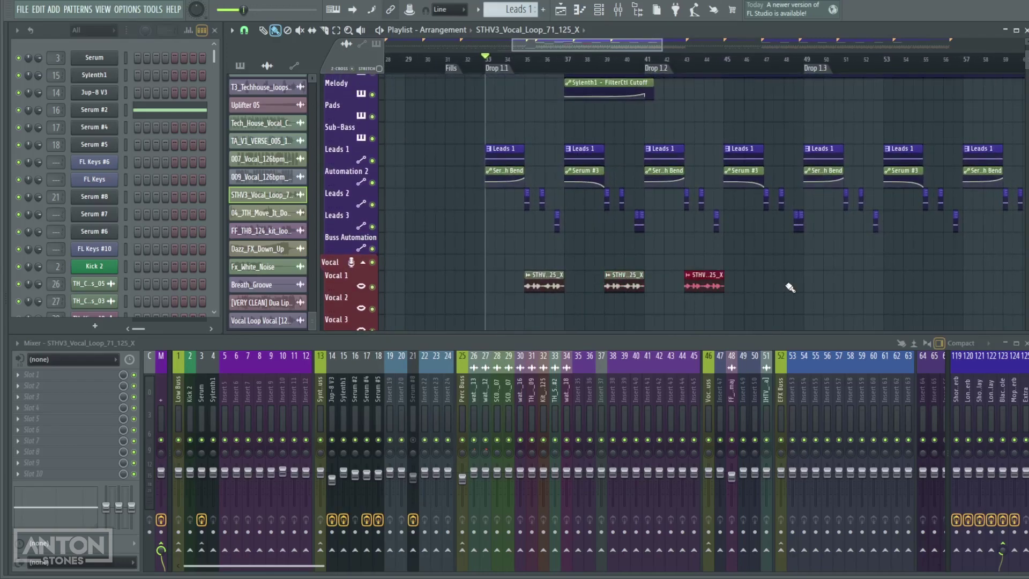
pyautogui.scroll(-2, 848, 290)
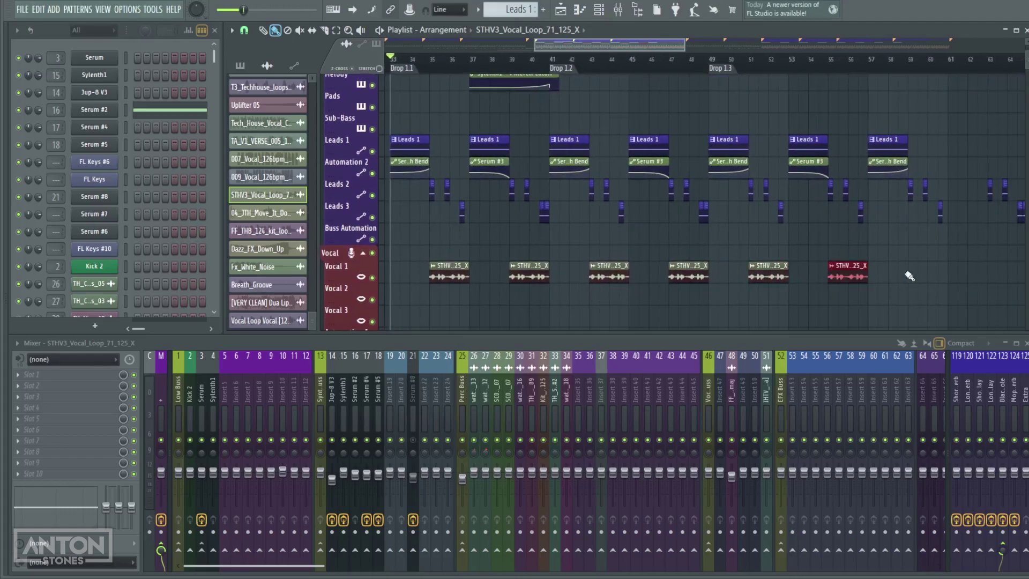
pyautogui.scroll(-2, 671, 268)
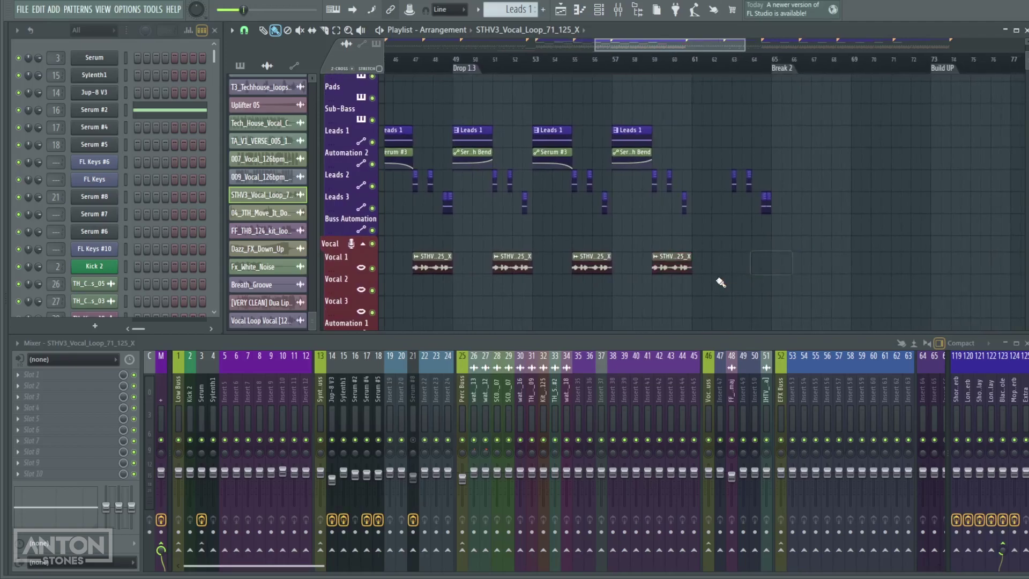
# - Solo the Leads 1 and Automation 2 tracks and play them from the start of Drop 1.1
pyautogui.scroll(5, 687, 246)
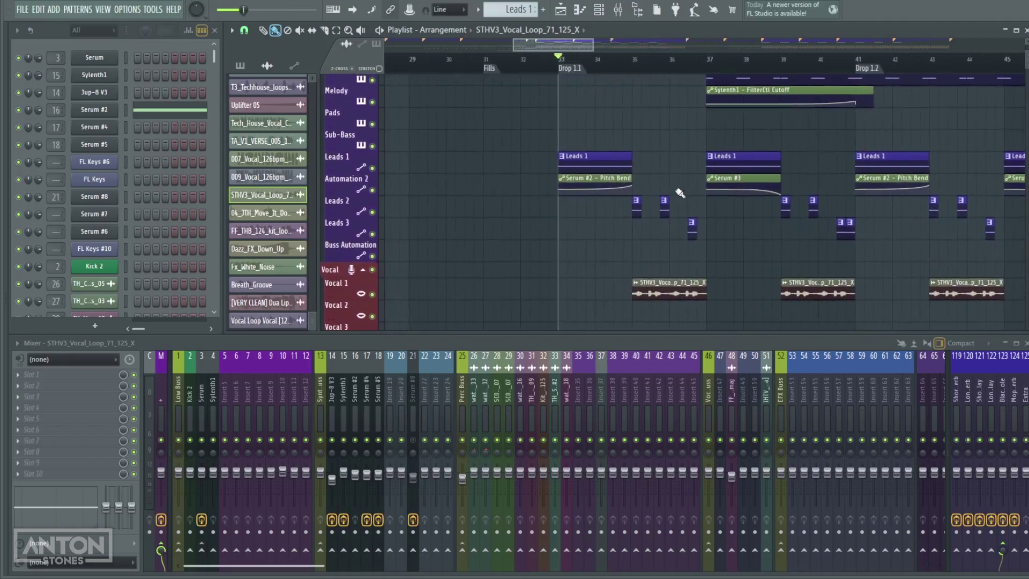
pyautogui.keyDown('ctrl'); pyautogui.click(372, 168); pyautogui.keyUp('ctrl')
pyautogui.press('space')
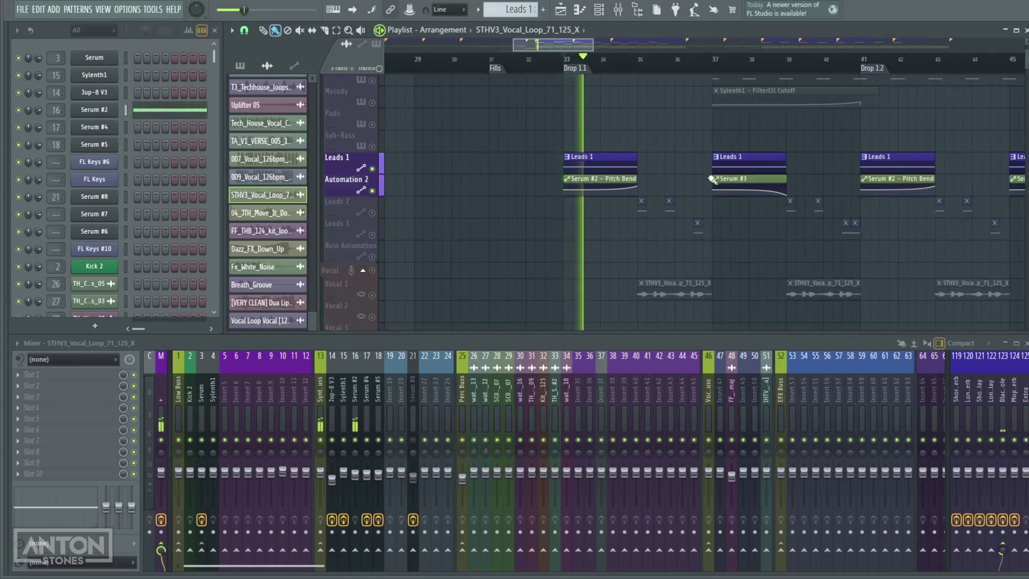
pyautogui.press('space')
# - Unmute Vocal 1, extend the first vocal clip back to bar 33, and play it together with the lead
pyautogui.click(372, 295)
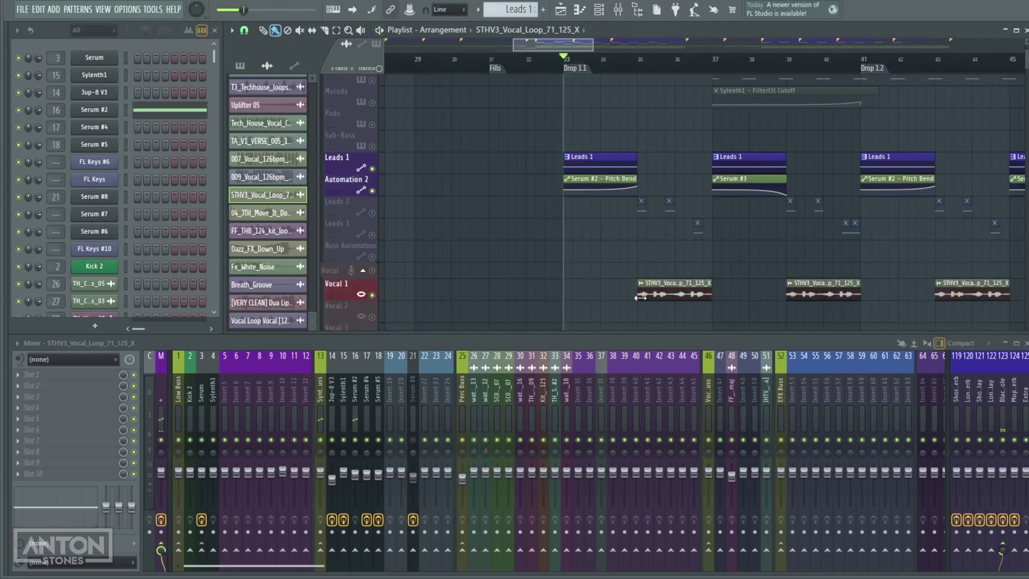
pyautogui.moveTo(614, 298); pyautogui.dragTo(563, 294)
pyautogui.press('space')
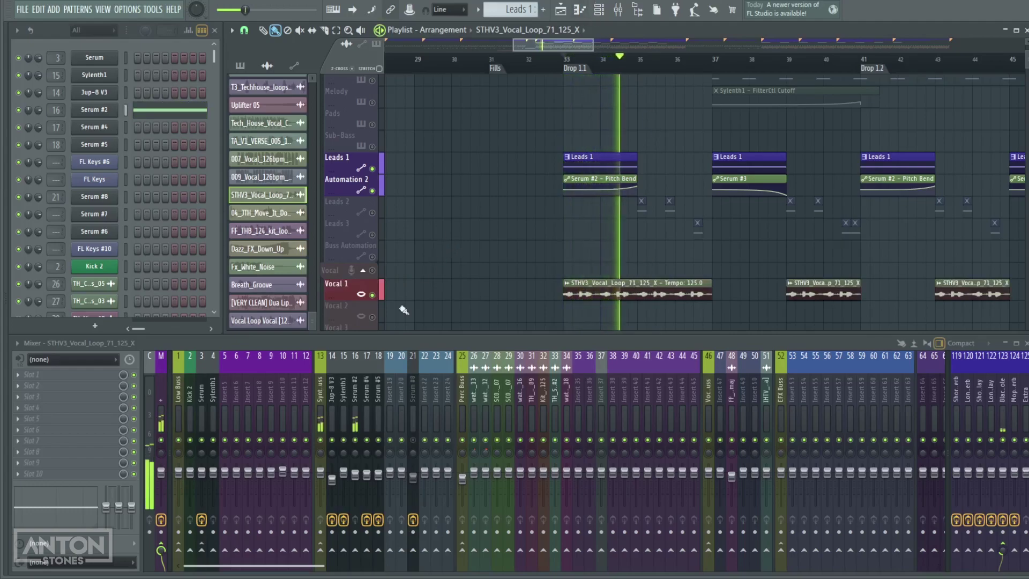
pyautogui.press('space')
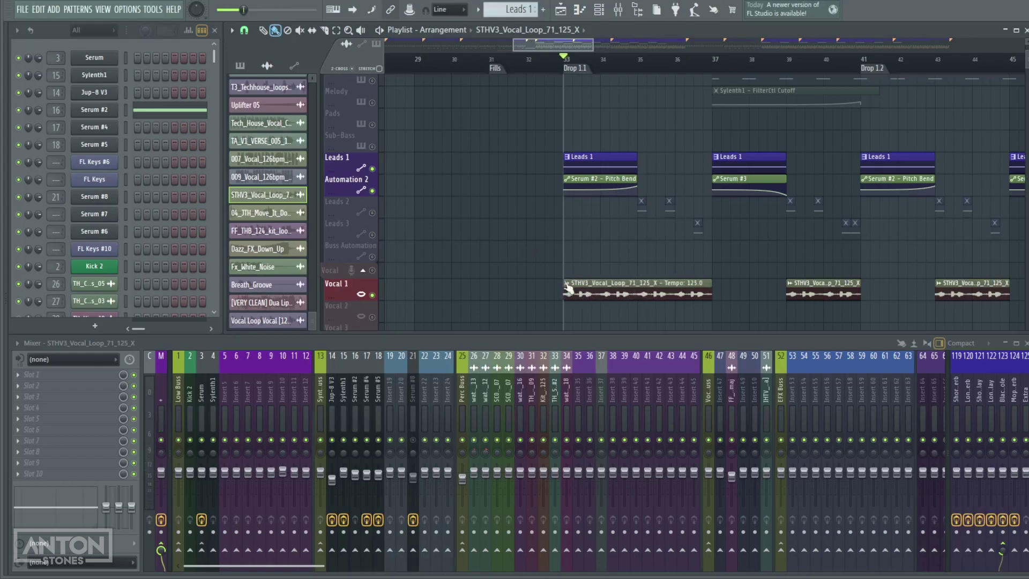
# - Select bars 33 to 35, unmute all tracks, and play the full mix with the overlapping lead and vocal
pyautogui.moveTo(568, 60); pyautogui.dragTo(636, 63)
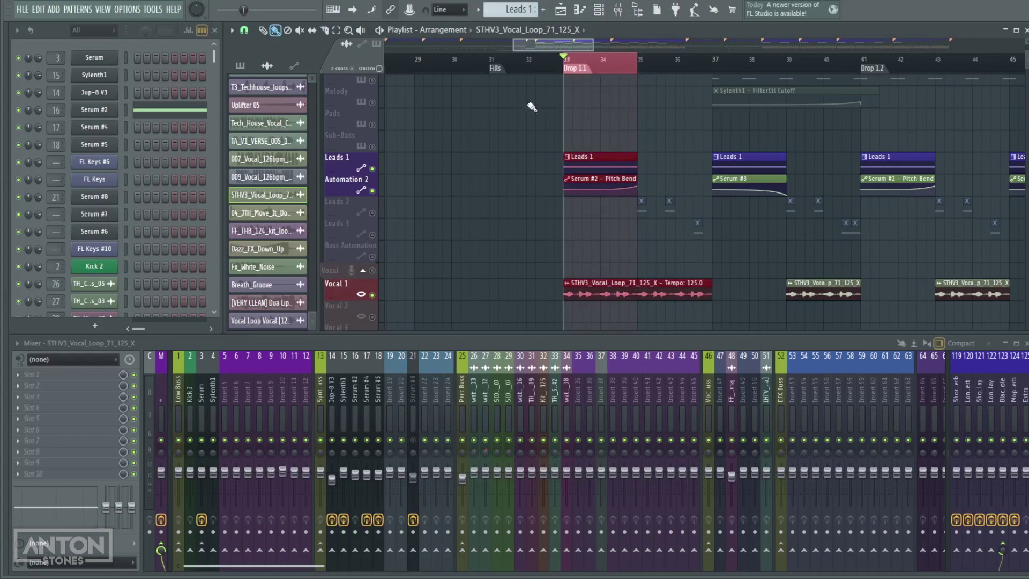
pyautogui.rightClick(371, 191)
pyautogui.press('space')
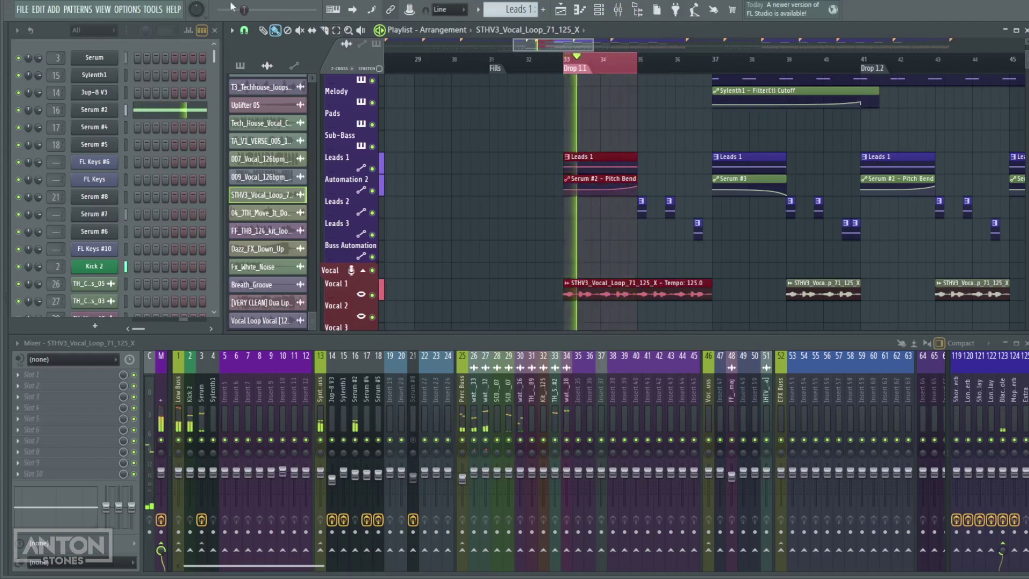
pyautogui.press('space')
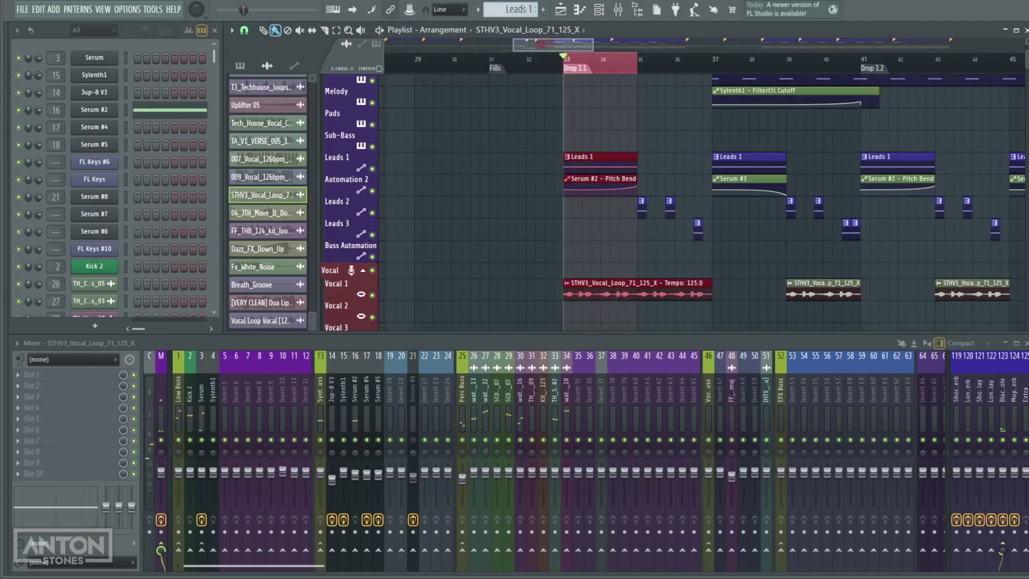
# - Trim the first vocal clip's start back to bar 35 and clear the time selection over Drop 1.1
pyautogui.moveTo(515, 261); pyautogui.dragTo(667, 279)
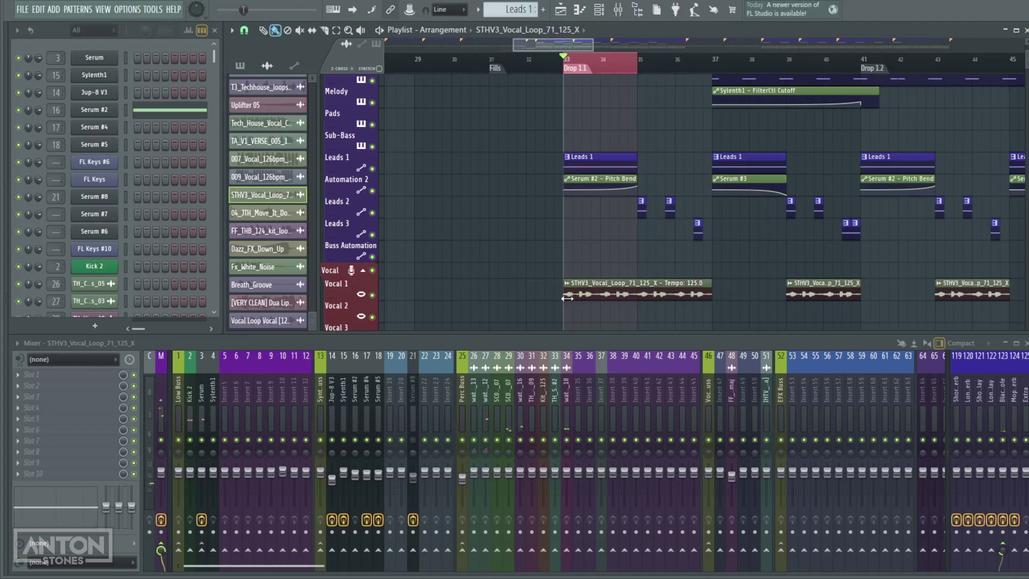
pyautogui.moveTo(567, 298); pyautogui.dragTo(636, 302)
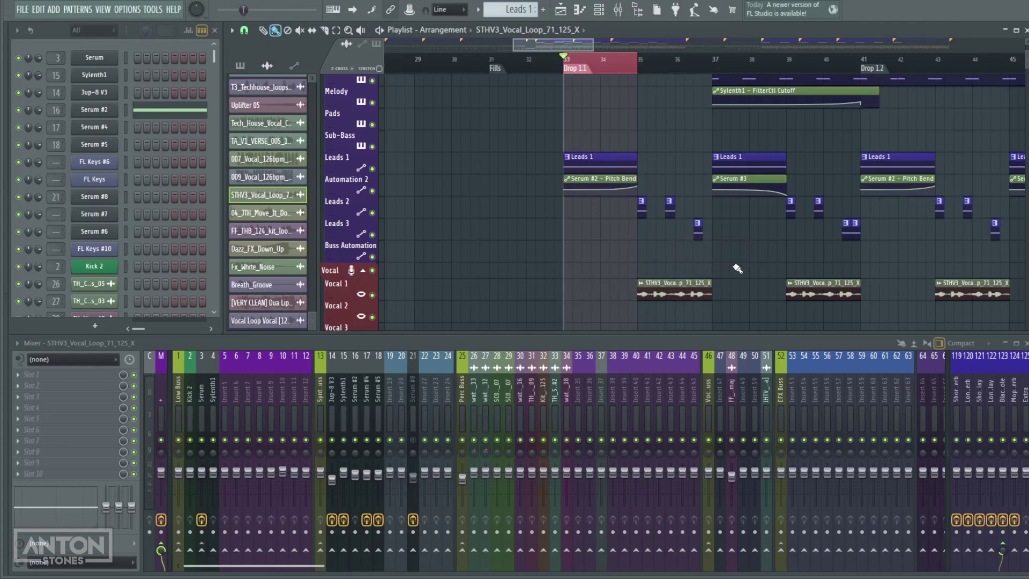
pyautogui.click(569, 70)
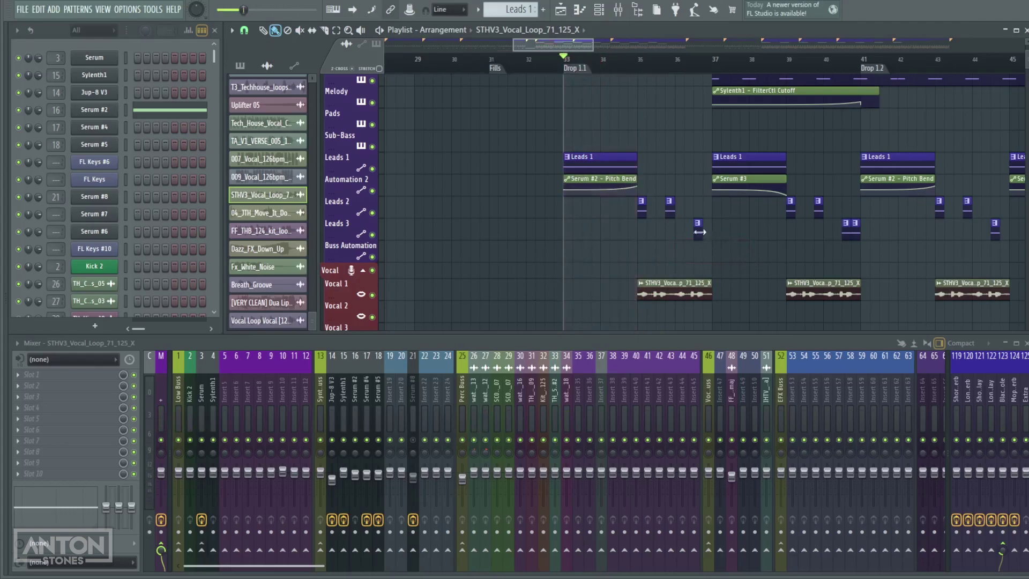
# - Examine how the vocal clips alternate with the Leads 1, Leads 2 and Leads 3 clips across Drop 1.1 and Drop 1.2
pyautogui.scroll(-2, 682, 223)
pyautogui.hscroll(2, 691, 222)
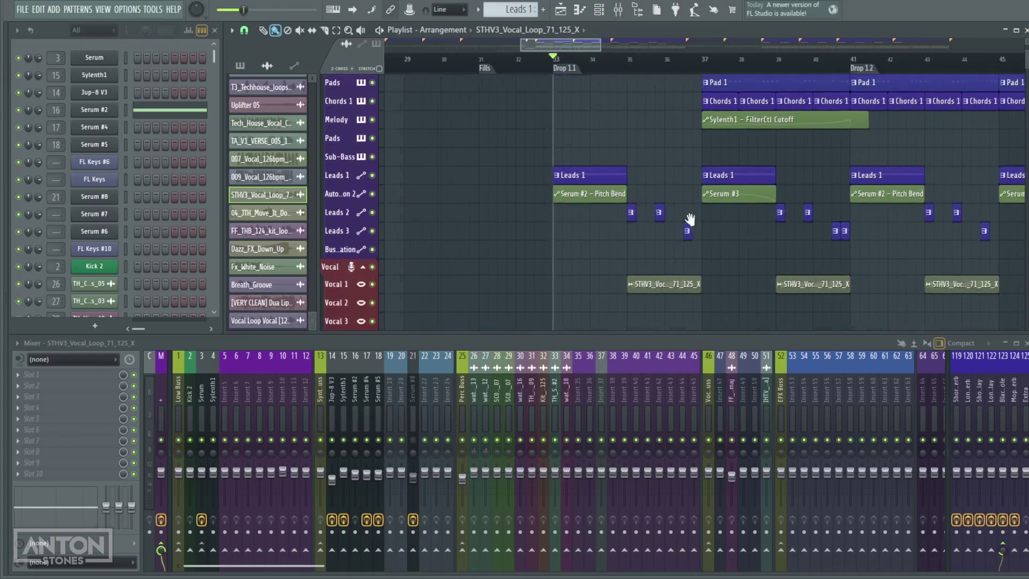
pyautogui.scroll(-2, 684, 227)
pyautogui.hscroll(1, 697, 223)
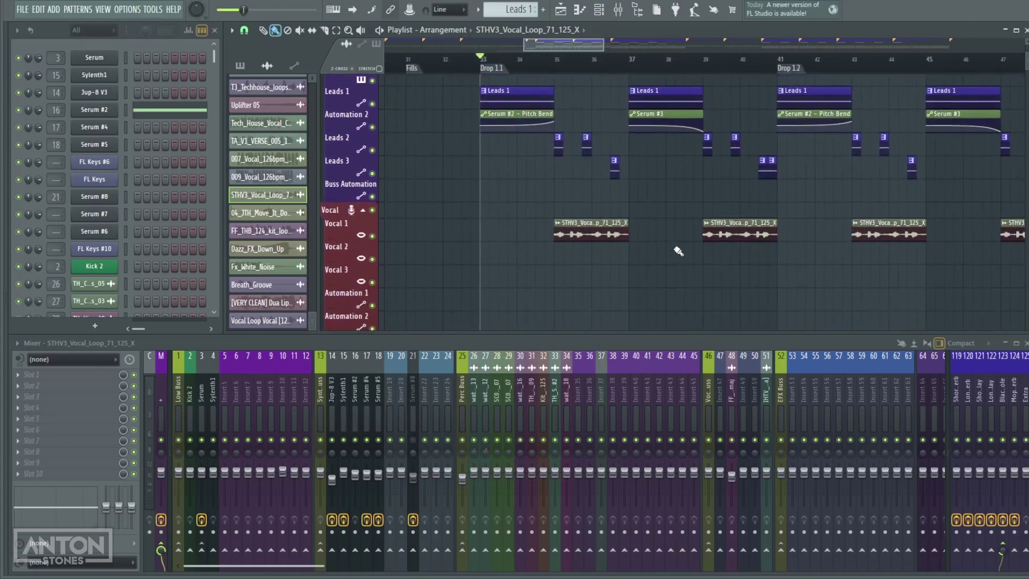
pyautogui.scroll(1, 696, 225)
pyautogui.hscroll(1, 696, 225)
pyautogui.hscroll(-1, 652, 223)
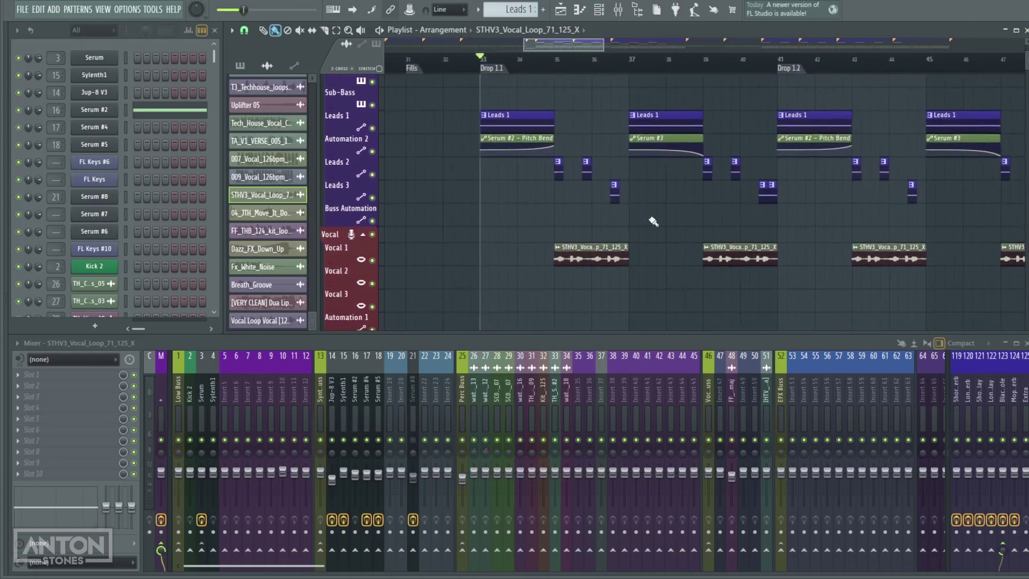
pyautogui.scroll(1, 675, 247)
pyautogui.hscroll(-2, 675, 246)
pyautogui.click(646, 302)
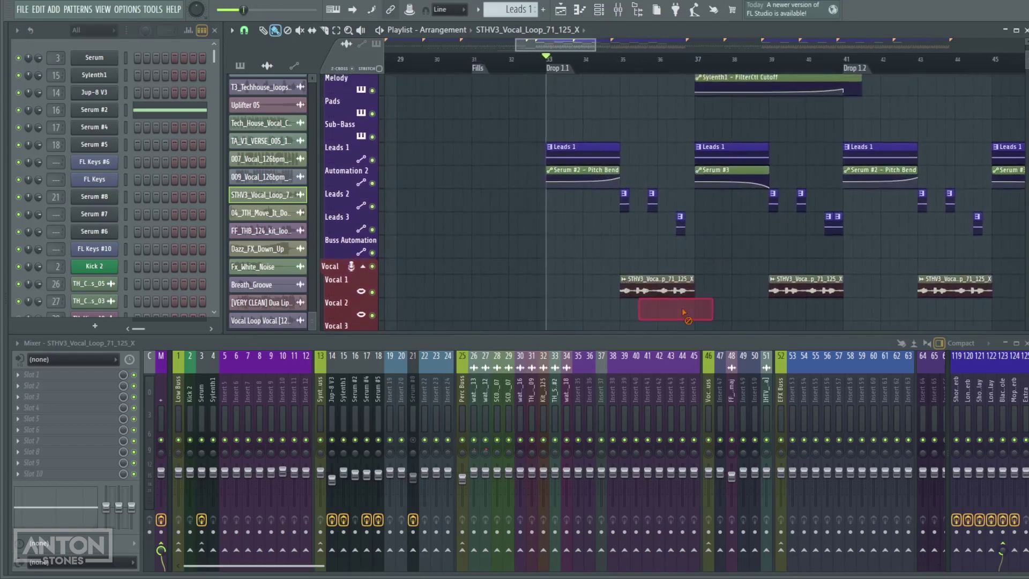
# - Place another STHV3_Vocal_Loop_71_125_X clip on Vocal 2 at bar 33, trim it to two bars, and move it to bar 35
pyautogui.moveTo(624, 314); pyautogui.dragTo(535, 311)
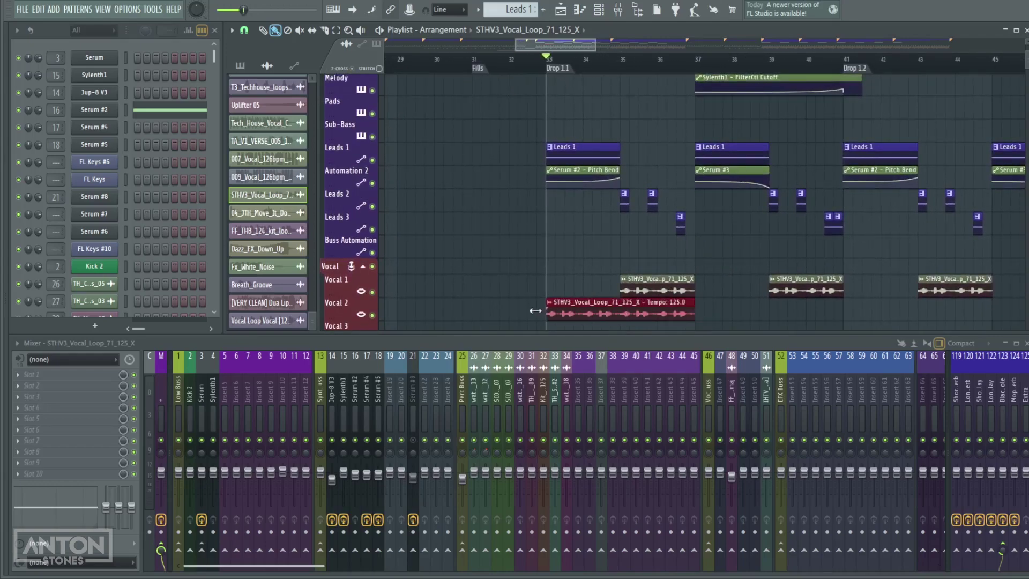
pyautogui.moveTo(693, 313); pyautogui.dragTo(580, 311)
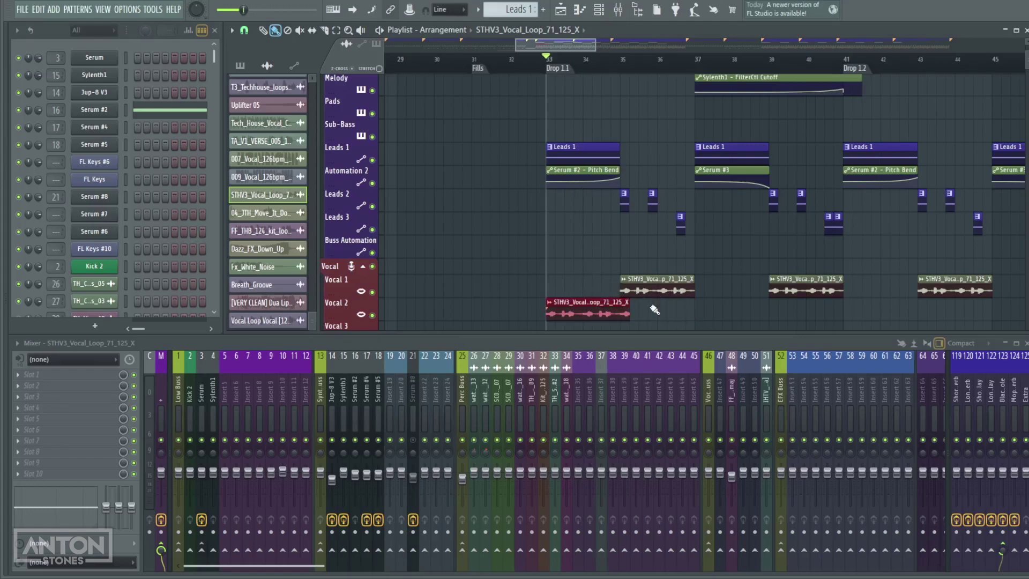
pyautogui.scroll(2, 654, 309)
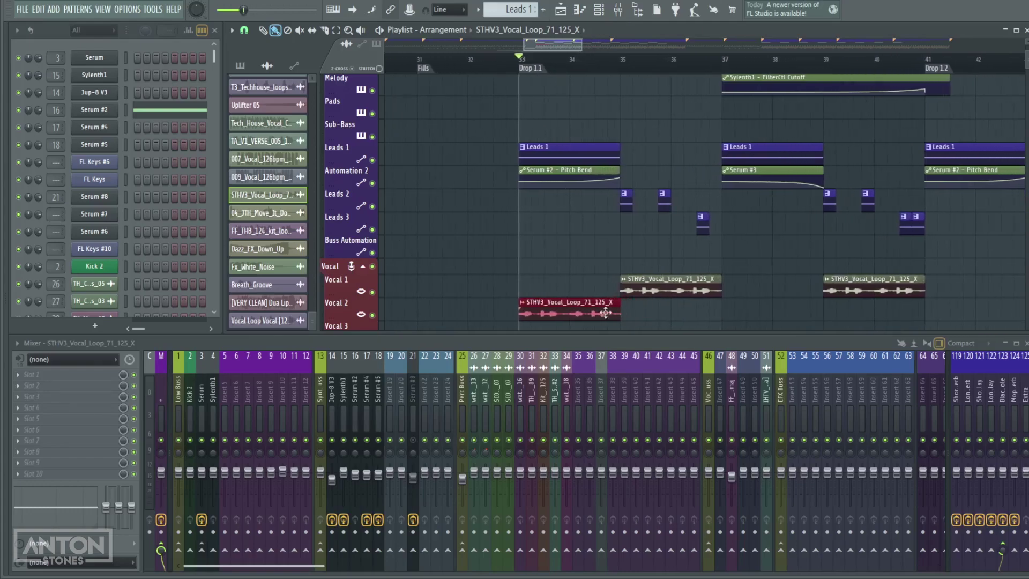
pyautogui.moveTo(585, 310); pyautogui.dragTo(705, 309)
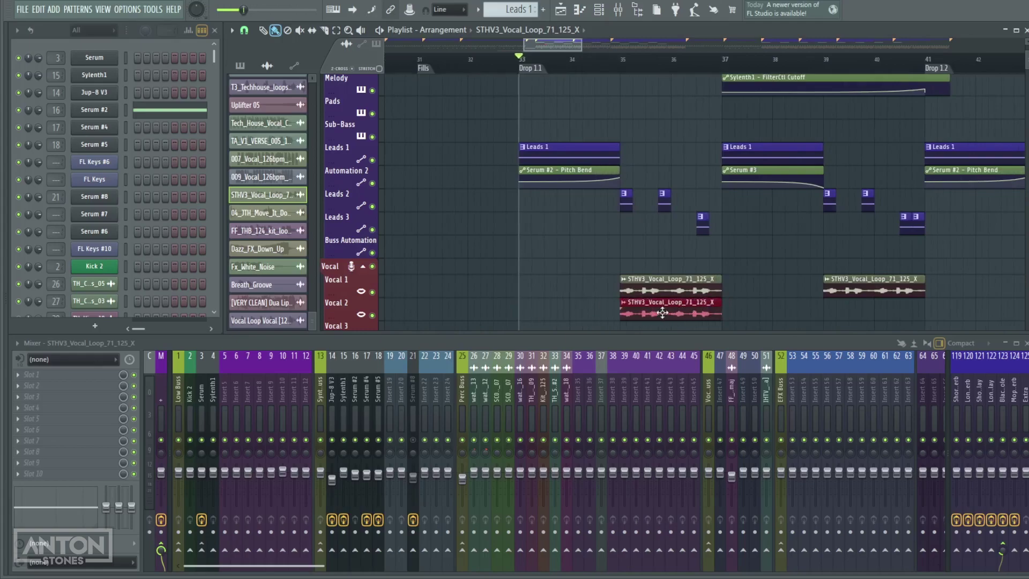
# - Move the Vocal 2 clip onto Vocal 1 over the original clip at bar 35, and back down to Vocal 2
pyautogui.scroll(1, 662, 313)
pyautogui.scroll(4, 670, 309)
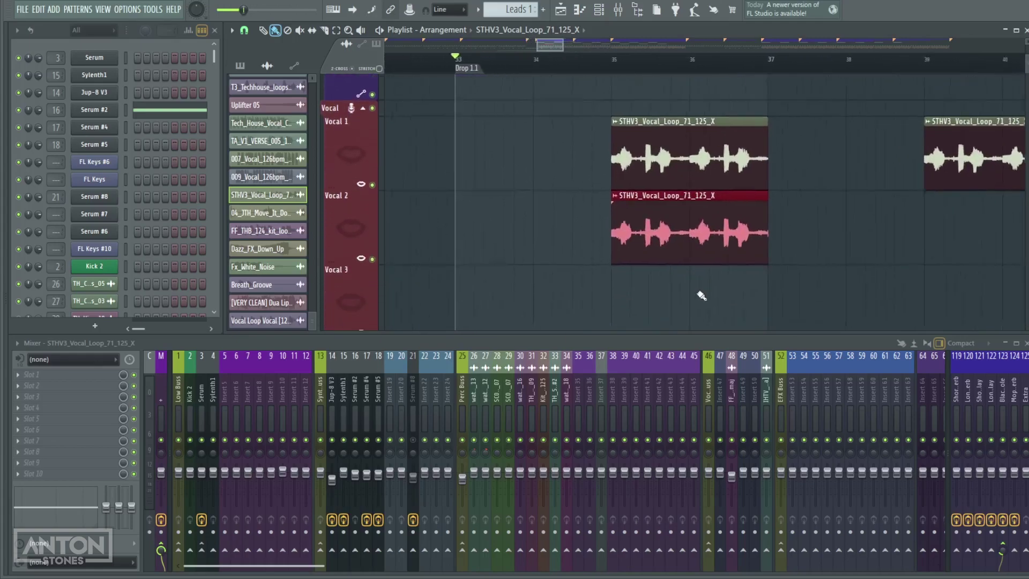
pyautogui.scroll(3, 716, 207)
pyautogui.scroll(2, 654, 280)
pyautogui.moveTo(654, 280); pyautogui.dragTo(651, 208)
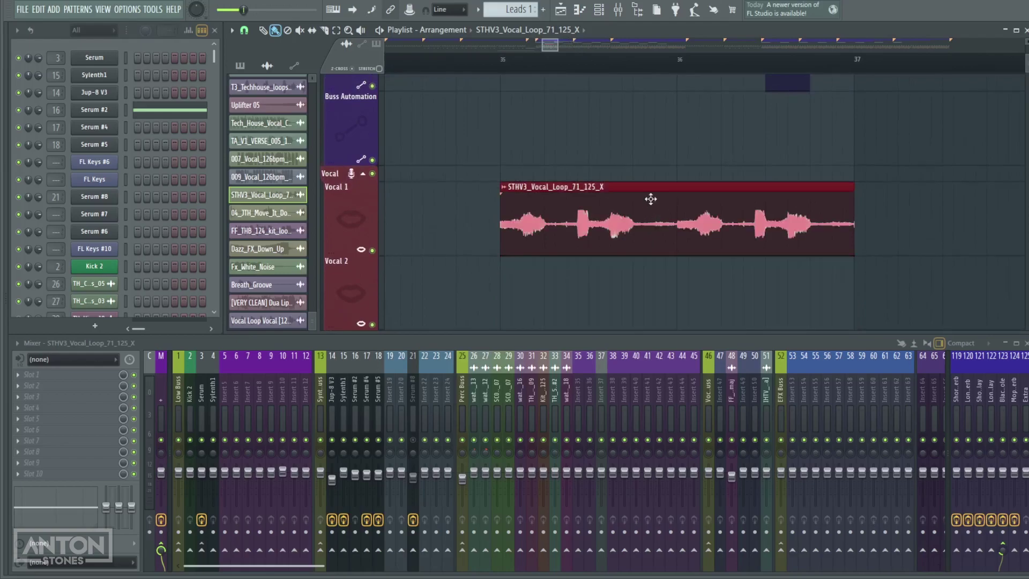
pyautogui.scroll(3, 650, 239)
pyautogui.scroll(-4, 662, 236)
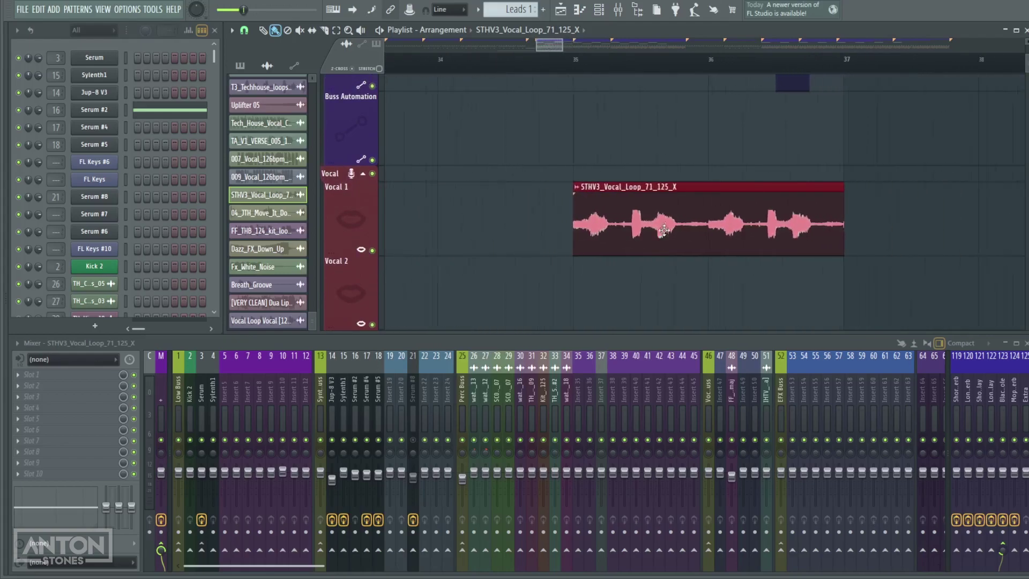
pyautogui.scroll(-1, 662, 234)
pyautogui.moveTo(662, 234); pyautogui.dragTo(667, 310)
# - Solo Vocal 2 and Vocal 1 alternately around bar 35 to compare the two vocal clips during playback
pyautogui.keyDown('ctrl'); pyautogui.click(373, 324); pyautogui.keyUp('ctrl')
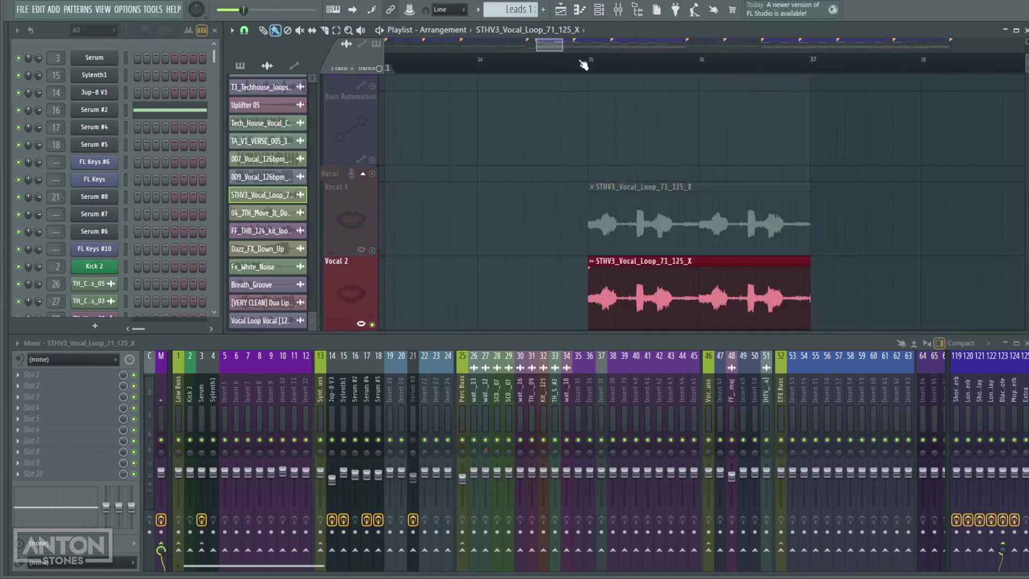
pyautogui.press('space')
pyautogui.keyDown('ctrl'); pyautogui.click(373, 250); pyautogui.keyUp('ctrl')
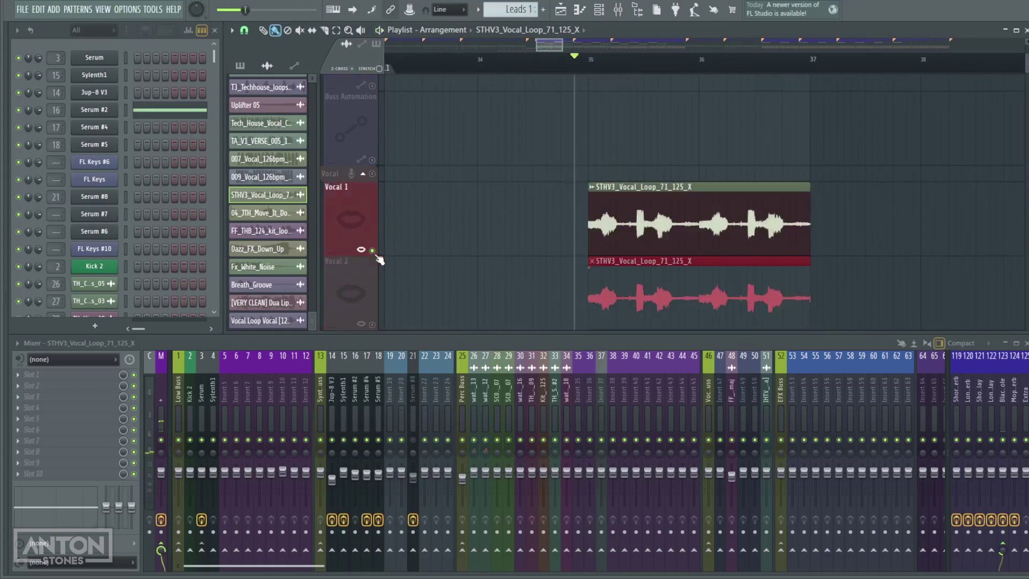
pyautogui.keyDown('ctrl'); pyautogui.click(373, 325); pyautogui.keyUp('ctrl')
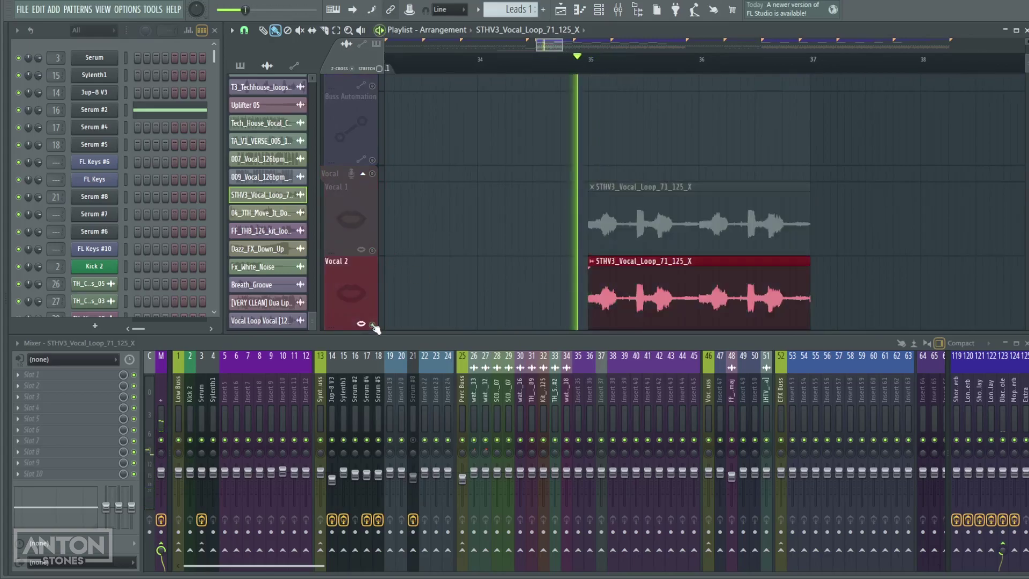
pyautogui.press('space')
# - Delete the extra vocal clip on Vocal 2 and unsolo the tracks
pyautogui.scroll(-5, 625, 292)
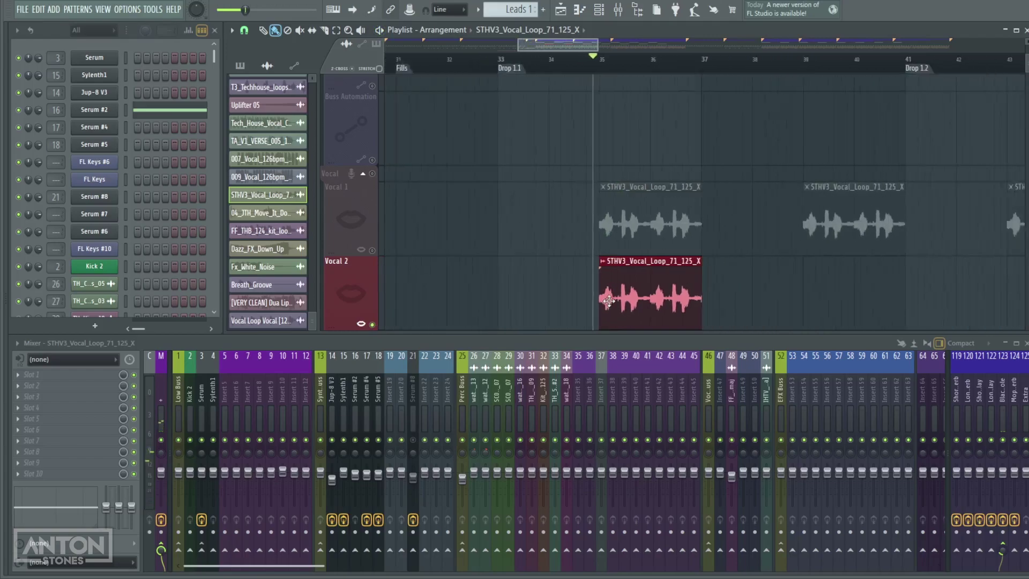
pyautogui.rightClick(616, 295)
pyautogui.click(372, 251)
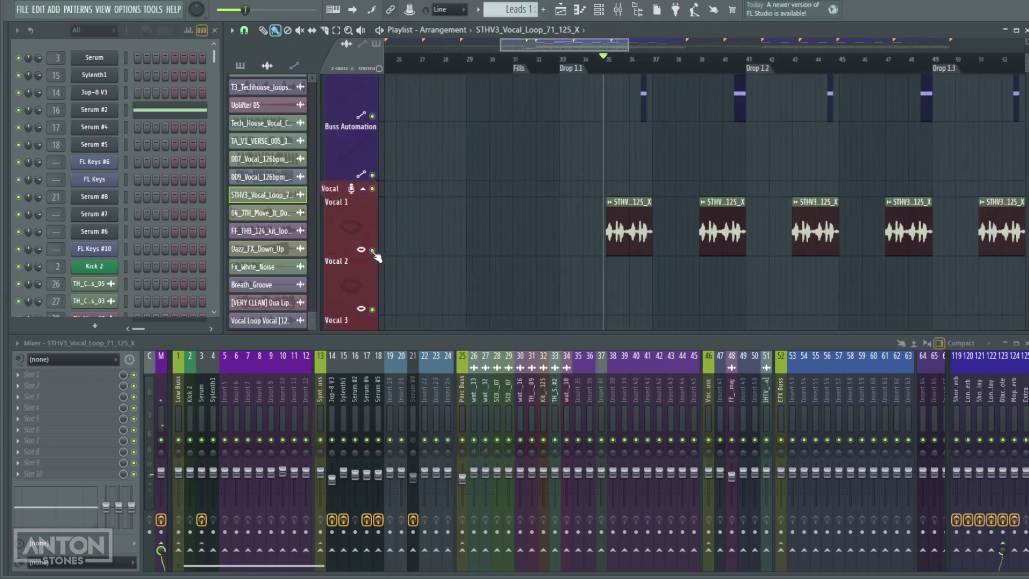
# - Play the full mix from Drop 1.1 through Drop 1.2 to hear the vocal alternate with the lead clips
pyautogui.hscroll(3, 671, 244)
pyautogui.scroll(2, 454, 237)
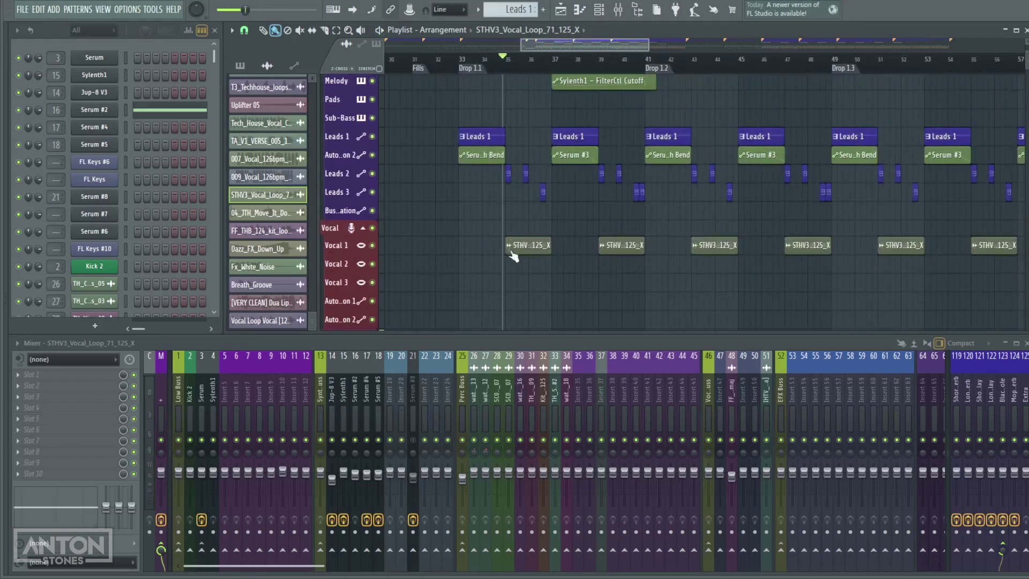
pyautogui.hscroll(-4, 739, 266)
pyautogui.scroll(2, 643, 161)
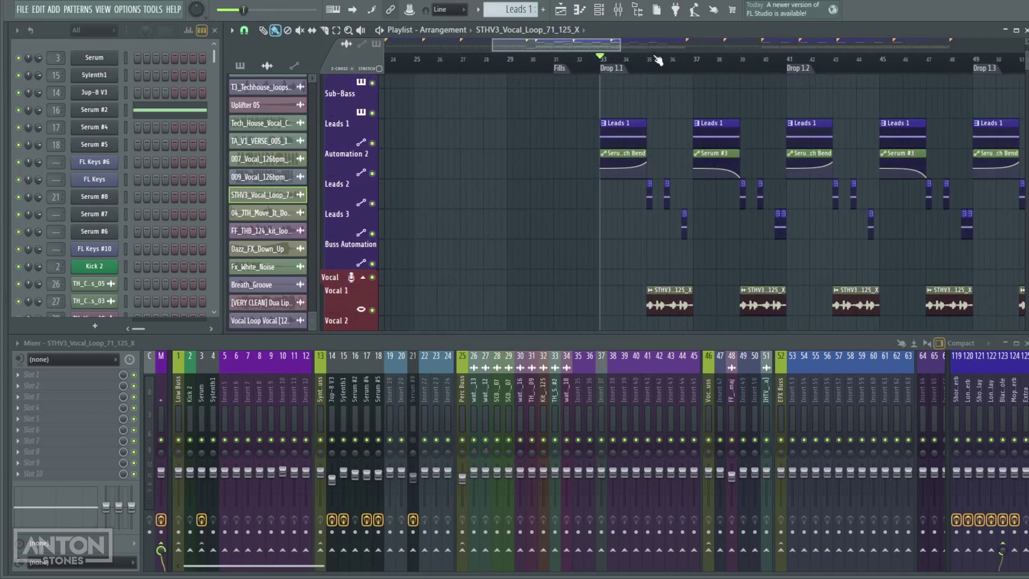
pyautogui.press('space')
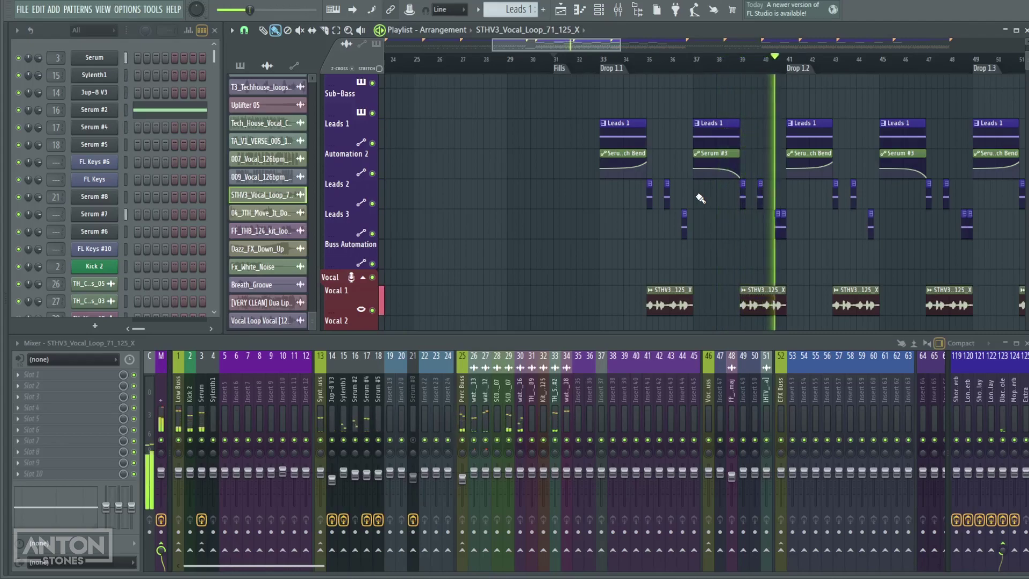
pyautogui.hscroll(4, 724, 218)
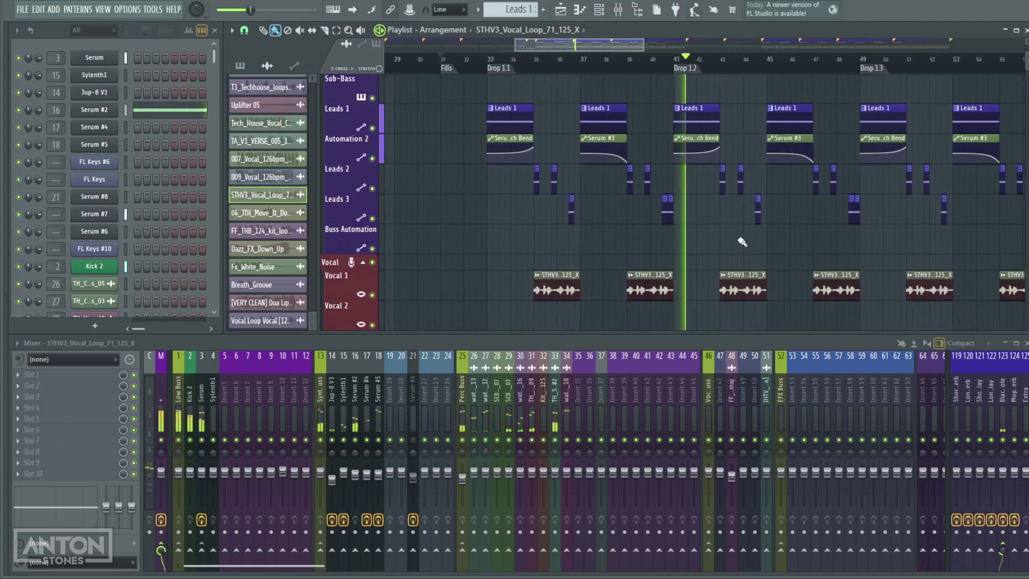
pyautogui.hscroll(3, 676, 71)
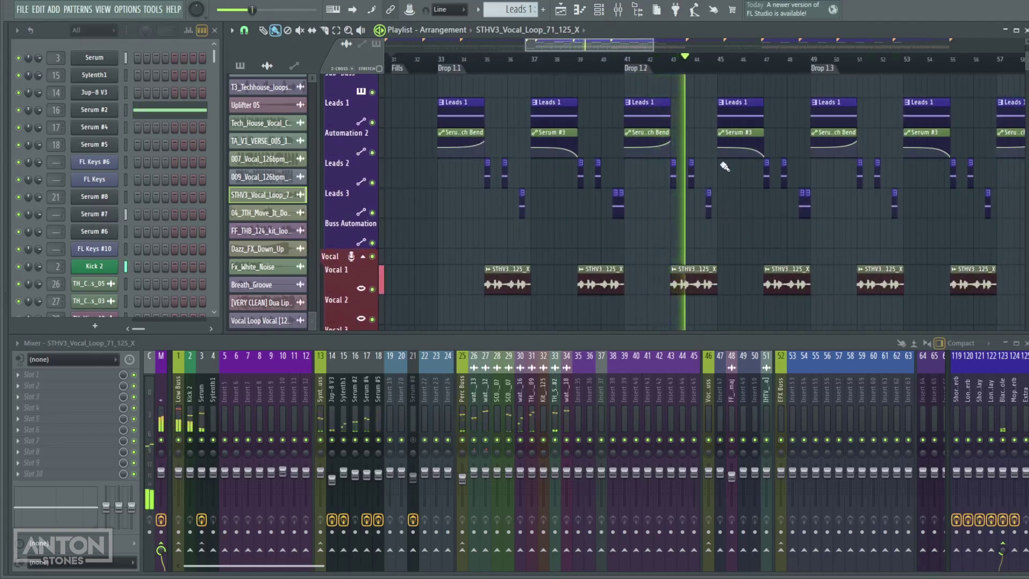
pyautogui.scroll(1, 756, 262)
pyautogui.scroll(4, 751, 252)
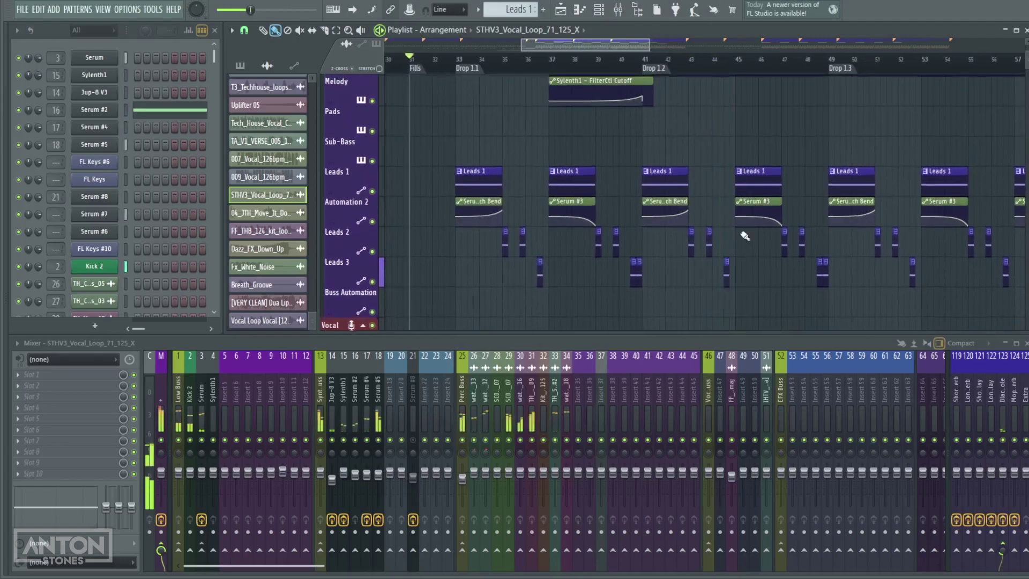
pyautogui.press('space')
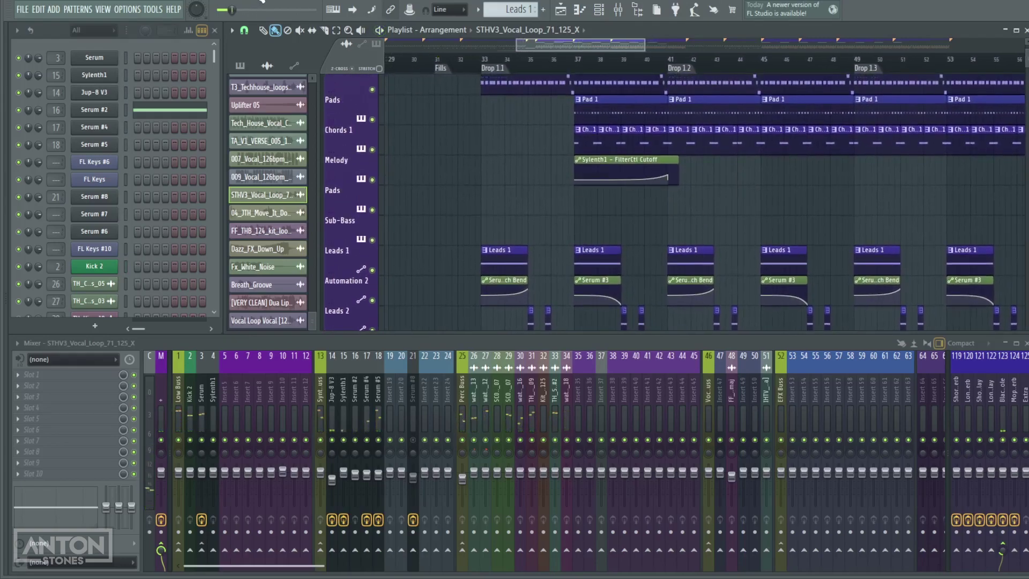
# - Open the first Leads 1 pattern in the piano roll, raise its note one octave to G5, and play it
pyautogui.scroll(-2, 584, 162)
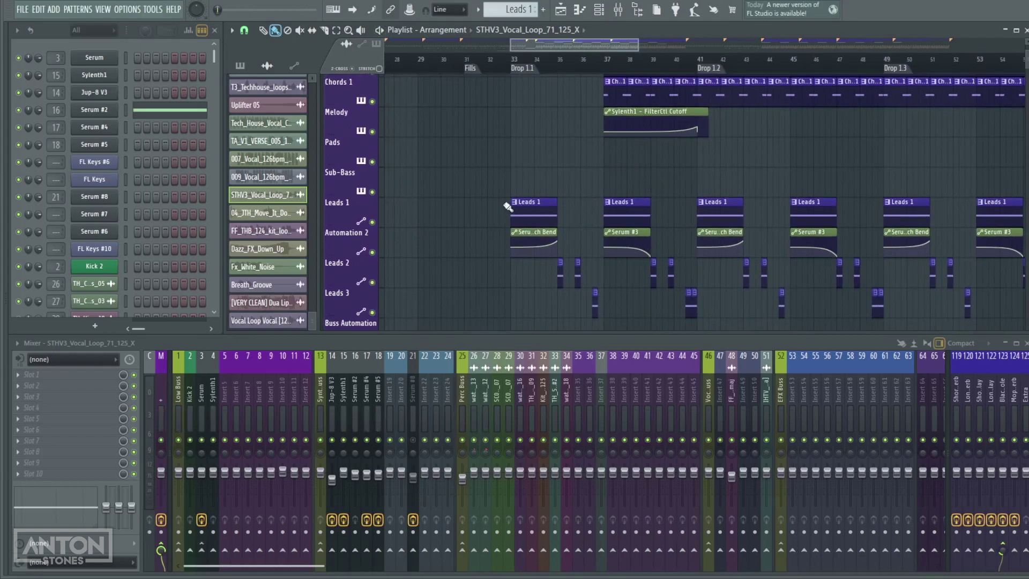
pyautogui.doubleClick(539, 208)
pyautogui.scroll(3, 334, 382)
pyautogui.moveTo(326, 391); pyautogui.dragTo(323, 262)
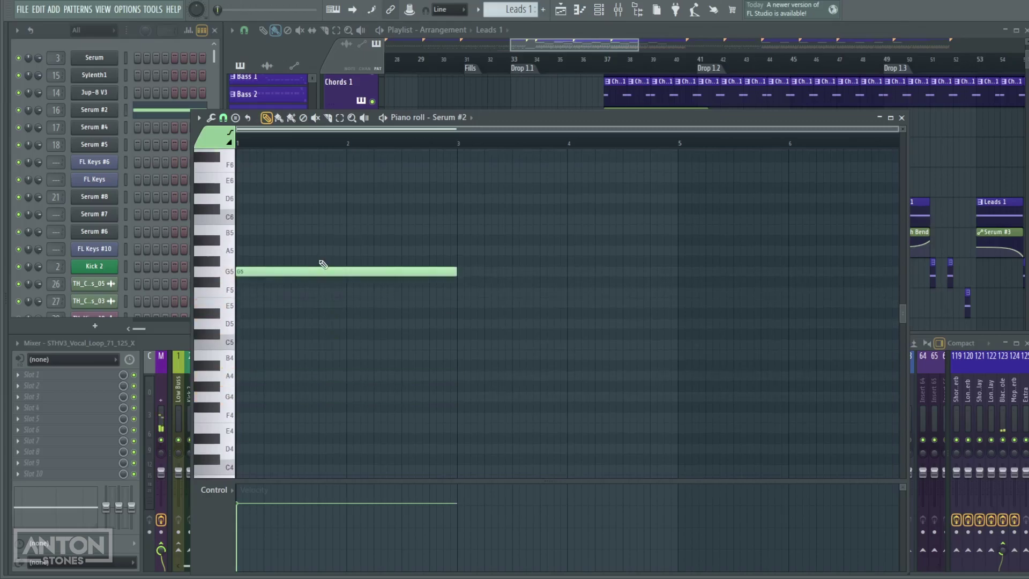
pyautogui.press('space')
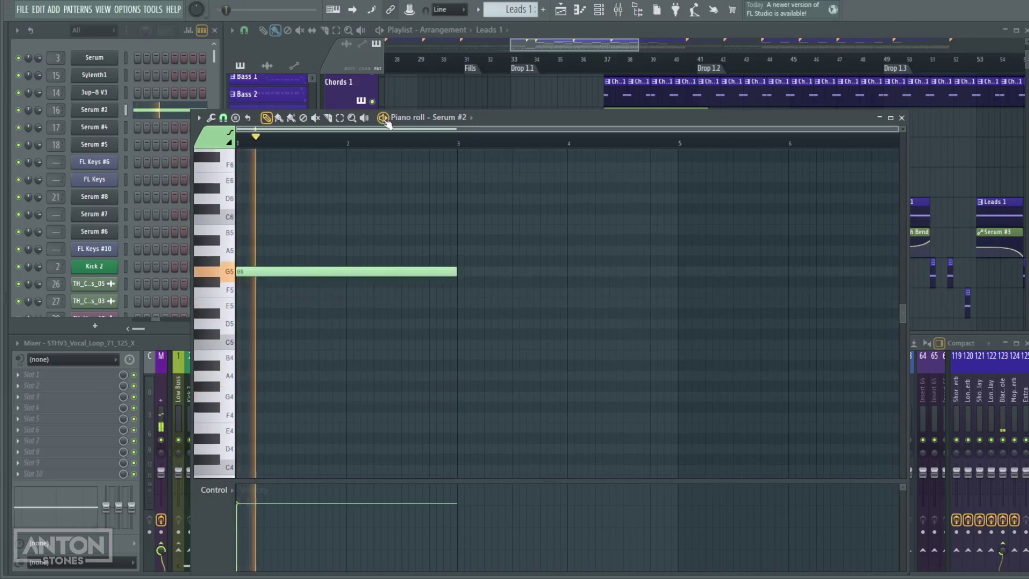
# - Set the OSC A octave of Serum #2 to -2, play the G5 note, and close the piano roll
pyautogui.click(95, 111)
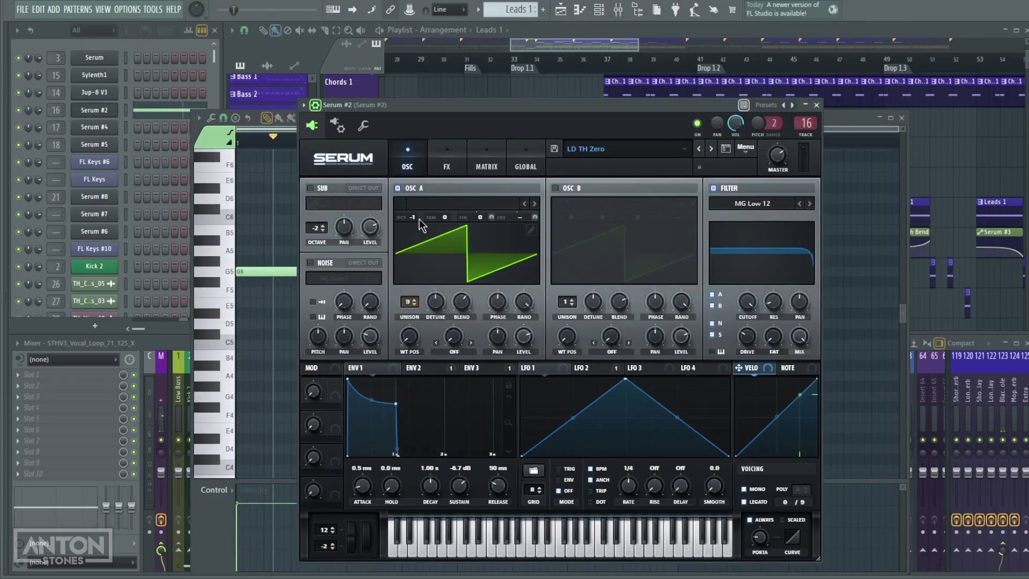
pyautogui.moveTo(431, 108); pyautogui.dragTo(655, 130)
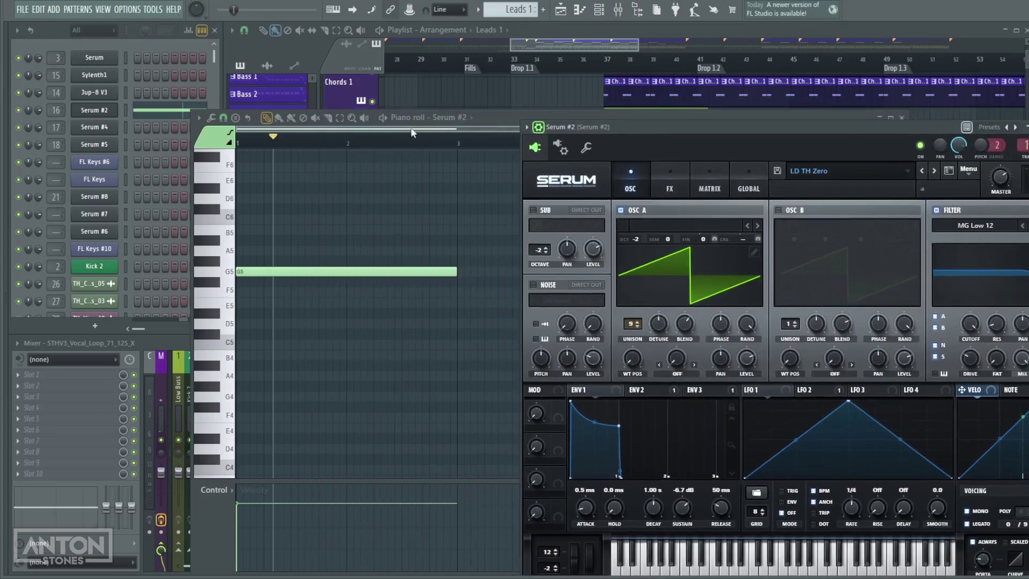
pyautogui.click(407, 119)
pyautogui.press('space')
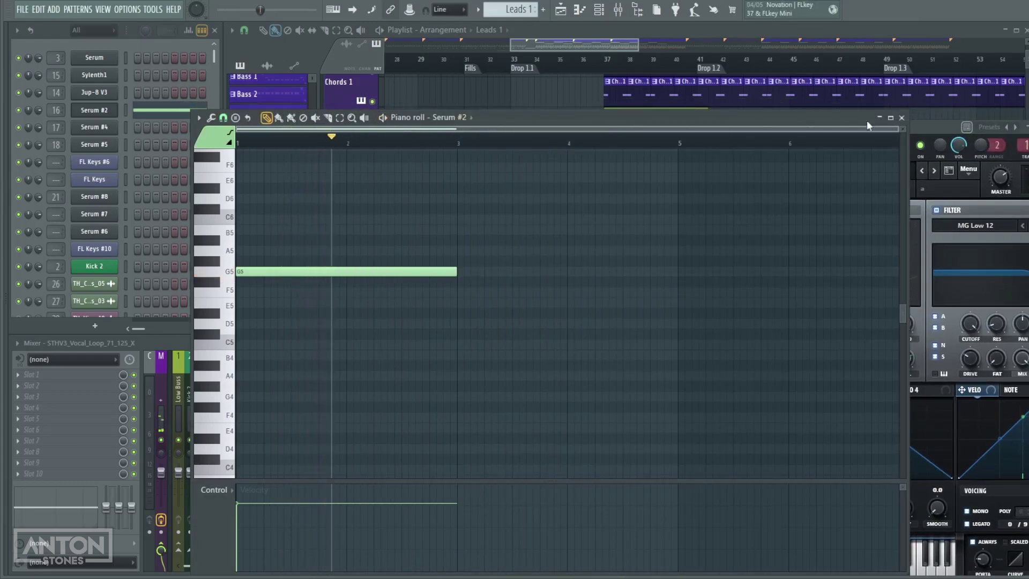
pyautogui.click(902, 118)
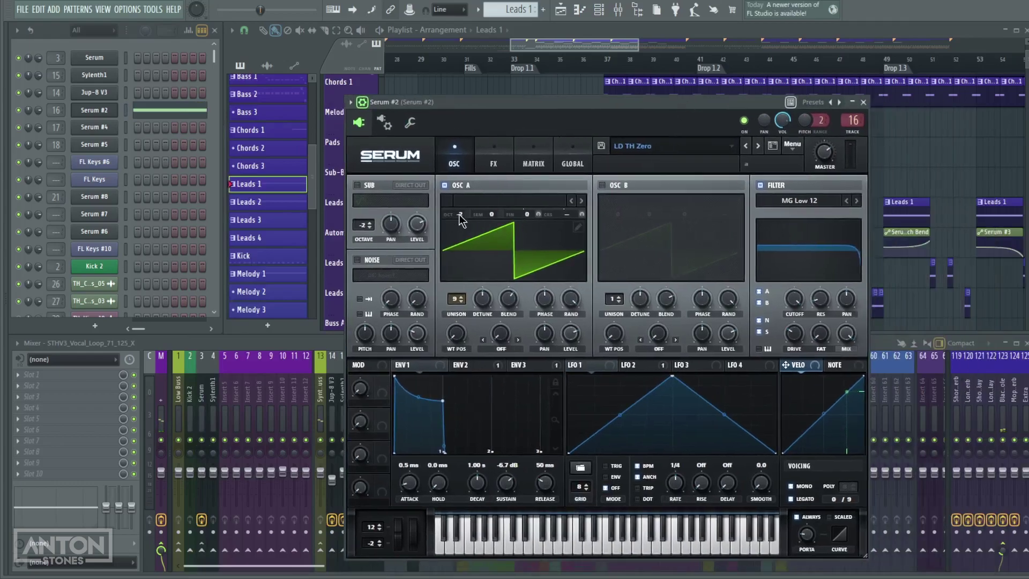
# - Restore the OSC A octave to -1, move the Serum #2 note back down to G4, and play it
pyautogui.moveTo(464, 208)
pyautogui.click(164, 111)
pyautogui.moveTo(339, 349); pyautogui.dragTo(323, 392)
pyautogui.press('space')
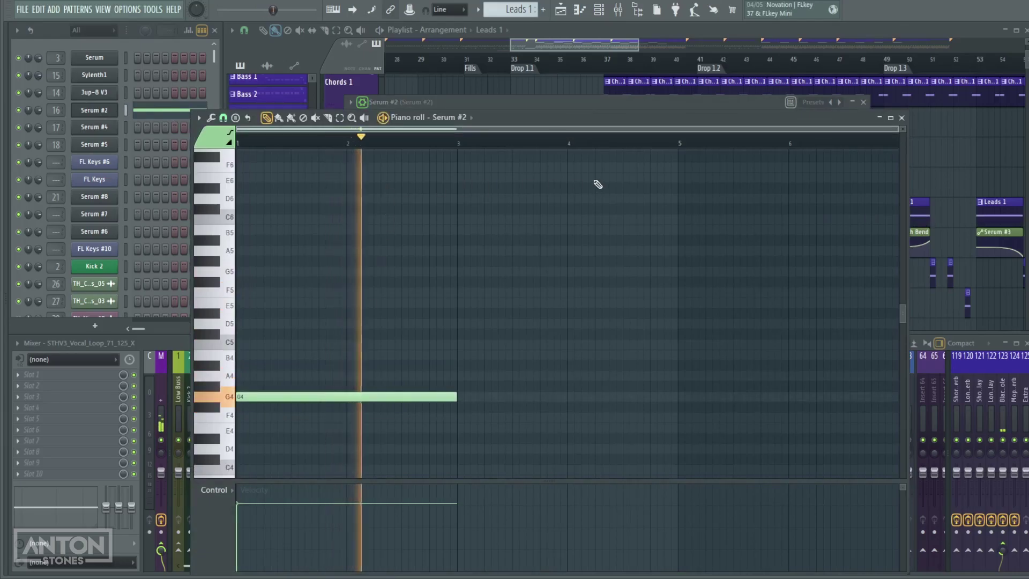
pyautogui.press('space')
pyautogui.click(901, 117)
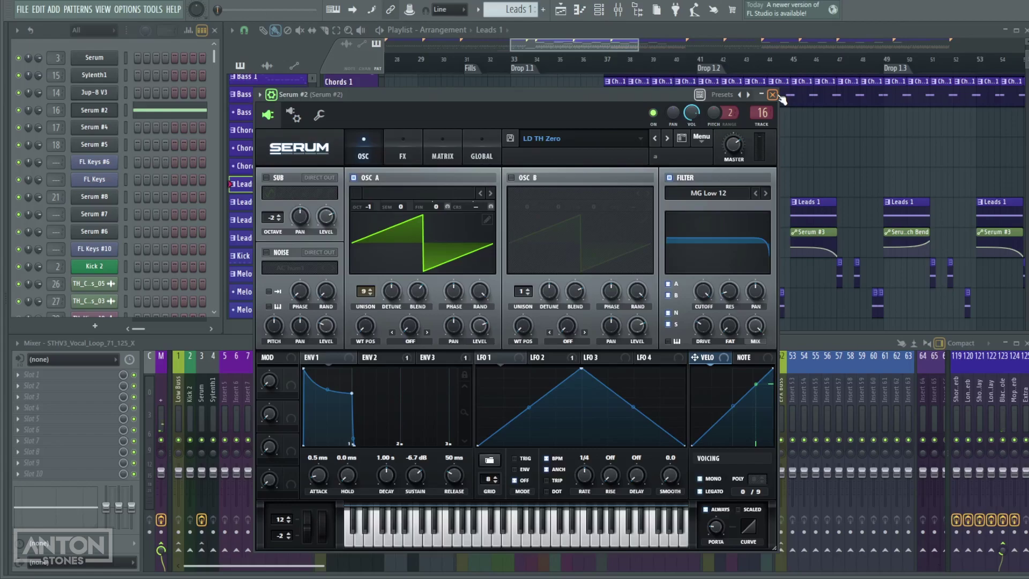
# - Try the OSC A octave of Serum #2 at -3, raise it again, and close the synth window
pyautogui.moveTo(372, 205); pyautogui.dragTo(371, 237)
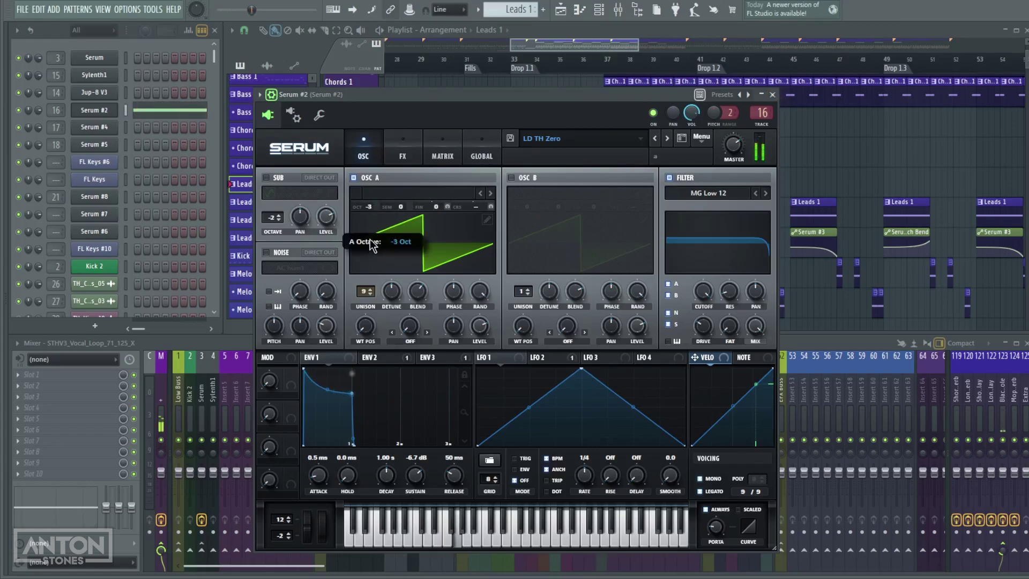
pyautogui.moveTo(375, 208); pyautogui.dragTo(377, 184)
pyautogui.moveTo(688, 96); pyautogui.dragTo(597, 109)
pyautogui.click(682, 108)
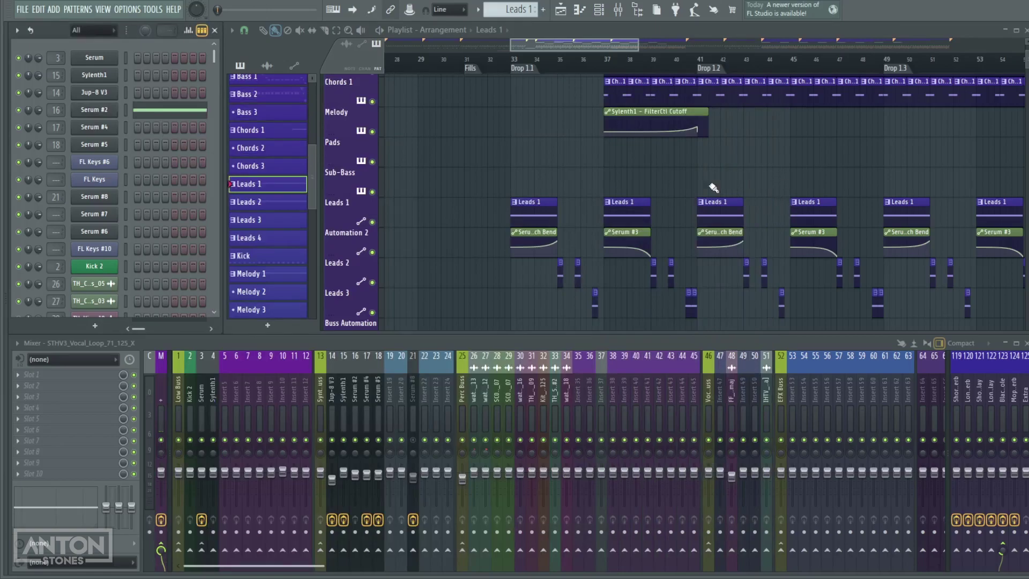
# - Examine the Serum #2 pitch bend and Serum #3 automation clips beneath Leads 1, and play the lead from Drop 1.1
pyautogui.keyDown('ctrl'); pyautogui.scroll(4, 620, 179); pyautogui.keyUp('ctrl')
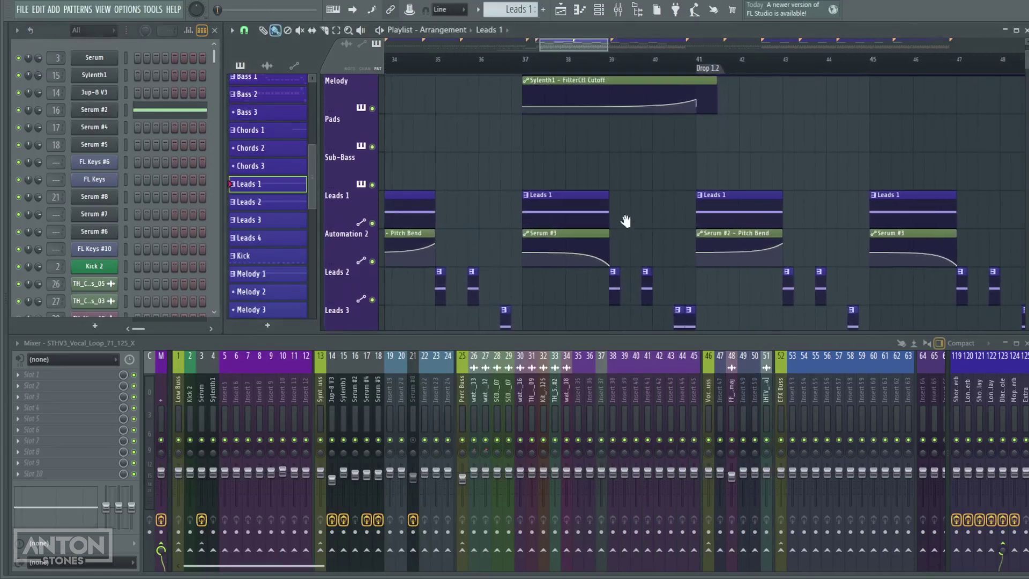
pyautogui.scroll(-1, 618, 227)
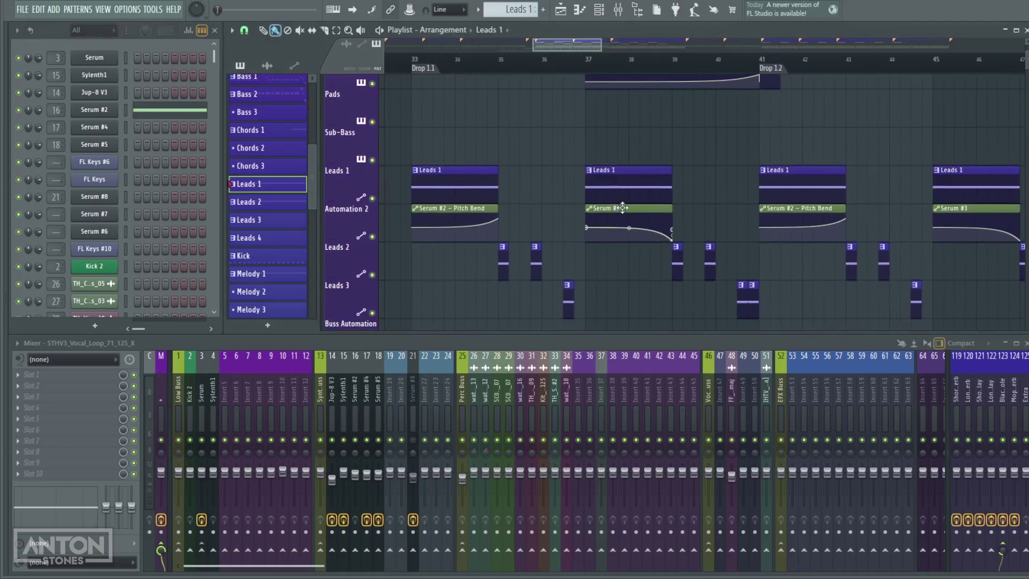
pyautogui.keyDown('ctrl'); pyautogui.scroll(4, 631, 210); pyautogui.keyUp('ctrl')
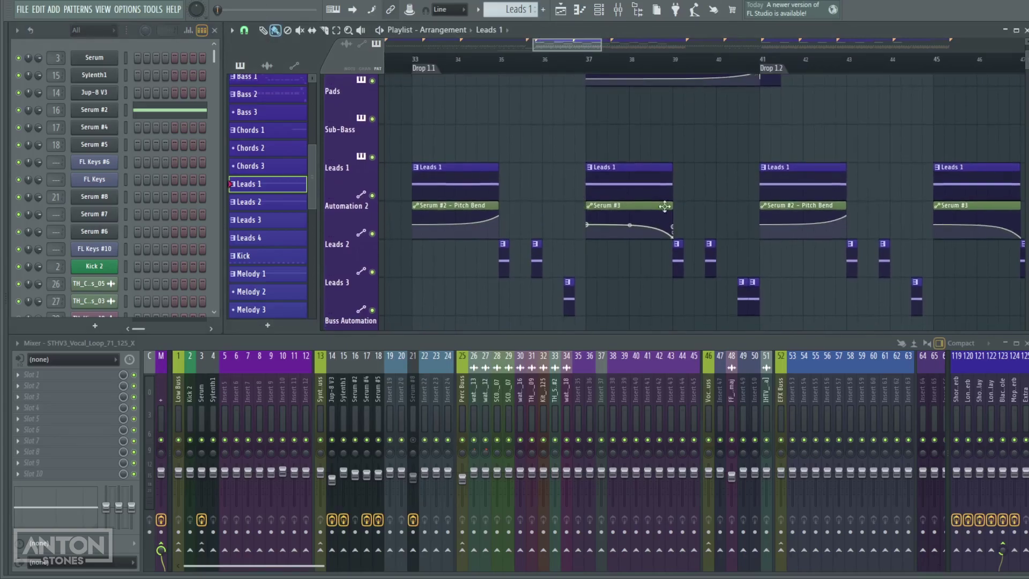
pyautogui.keyDown('ctrl'); pyautogui.scroll(-4, 685, 227); pyautogui.keyUp('ctrl')
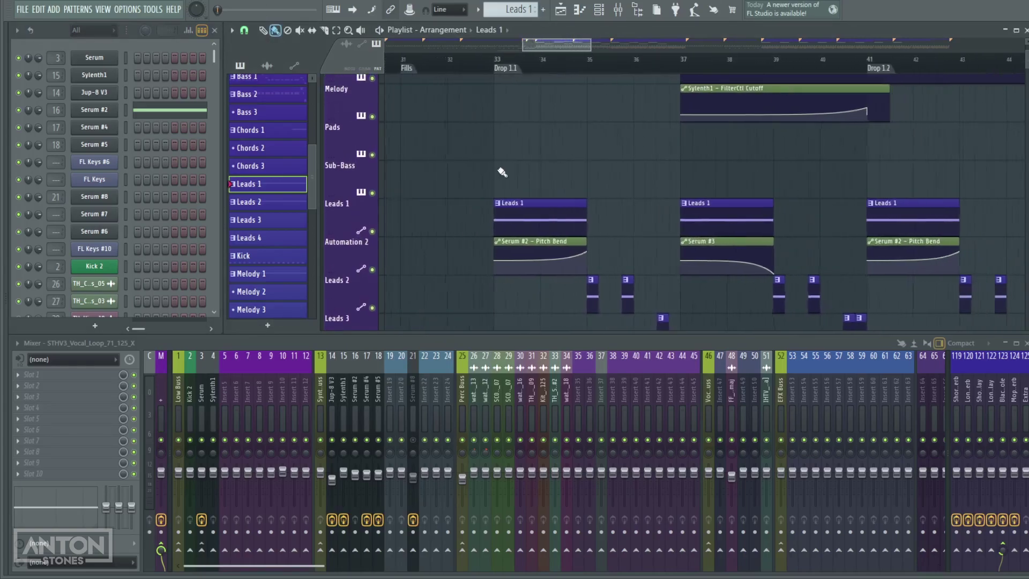
pyautogui.press('space')
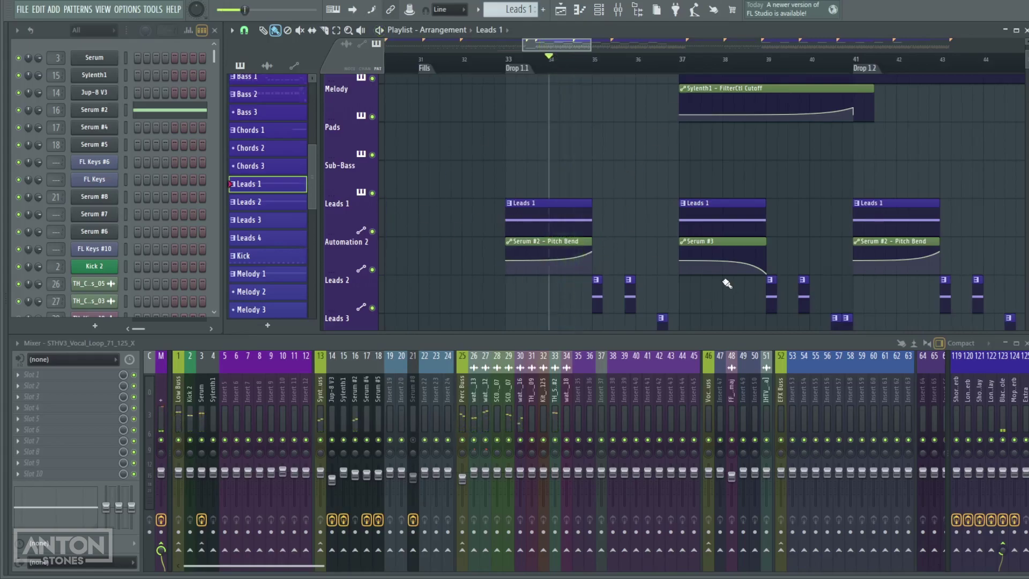
# - Play the second Leads 1 phrase from around bar 38, try a downward pitch bend range of -6 in Serum #2, and replay it
pyautogui.click(733, 68)
pyautogui.press('space')
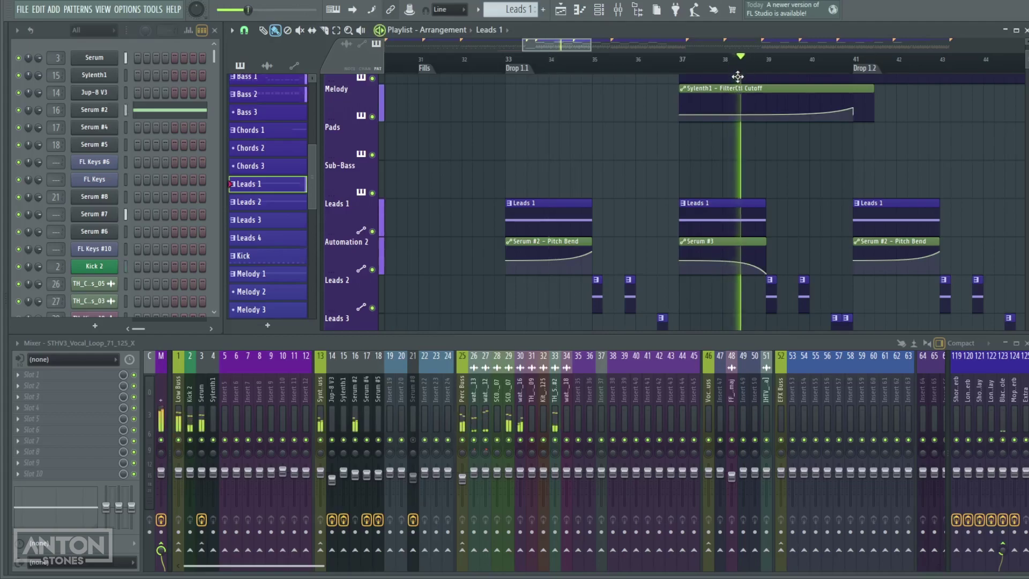
pyautogui.click(94, 110)
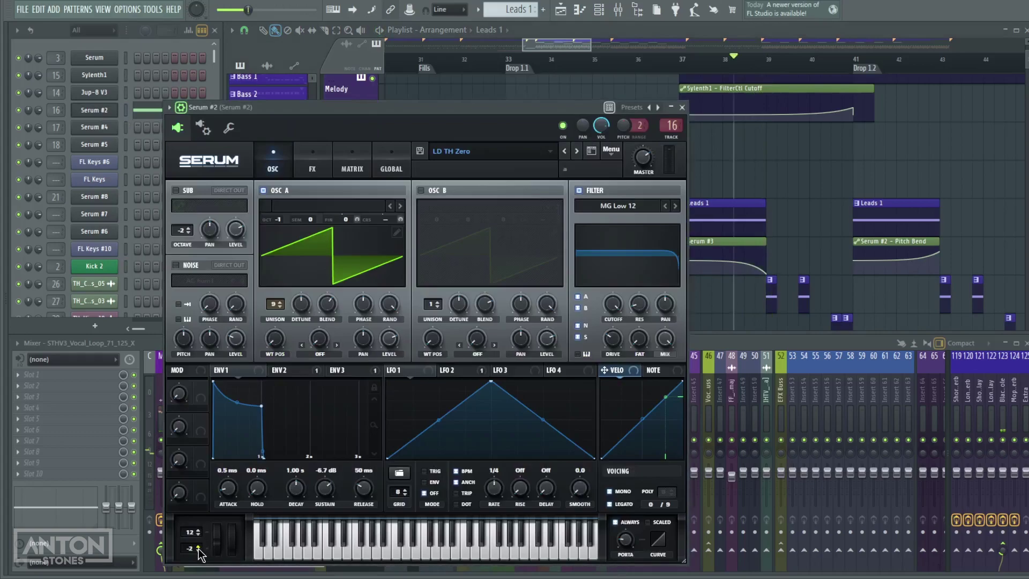
pyautogui.scroll(-4, 199, 554)
pyautogui.click(198, 545)
pyautogui.moveTo(393, 106); pyautogui.dragTo(422, 52)
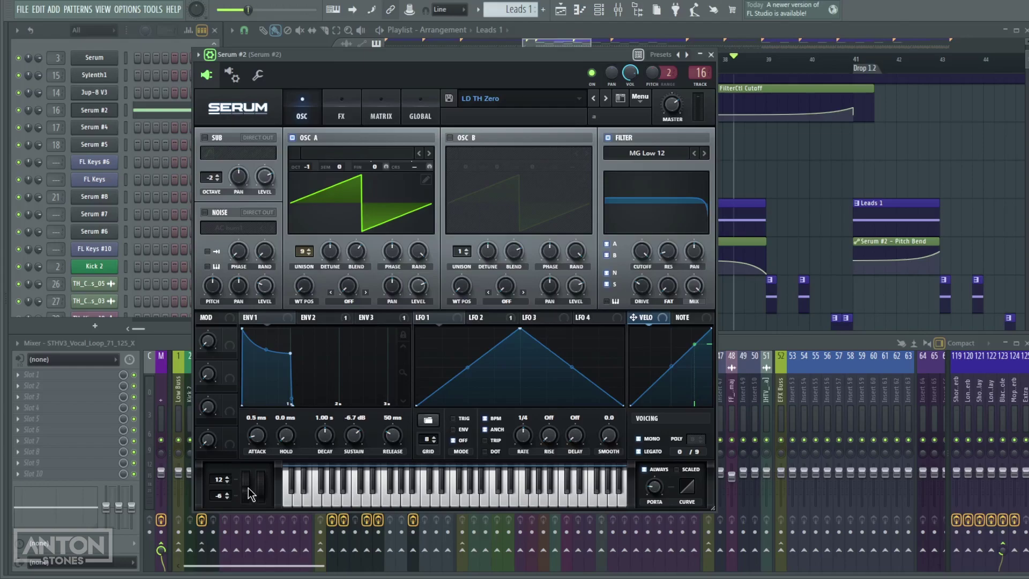
pyautogui.press('space')
pyautogui.press('space')
pyautogui.press('space')
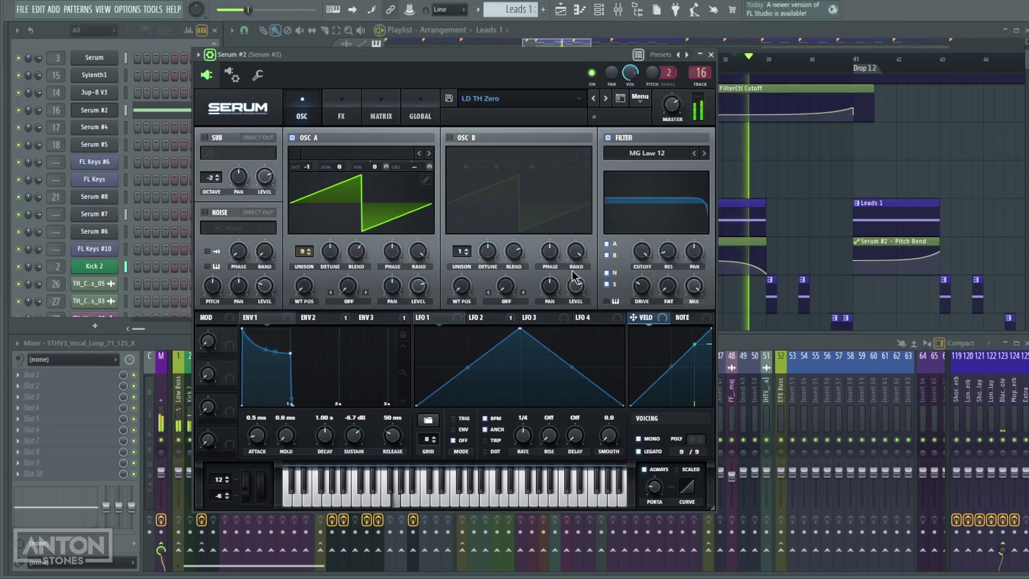
pyautogui.press('space')
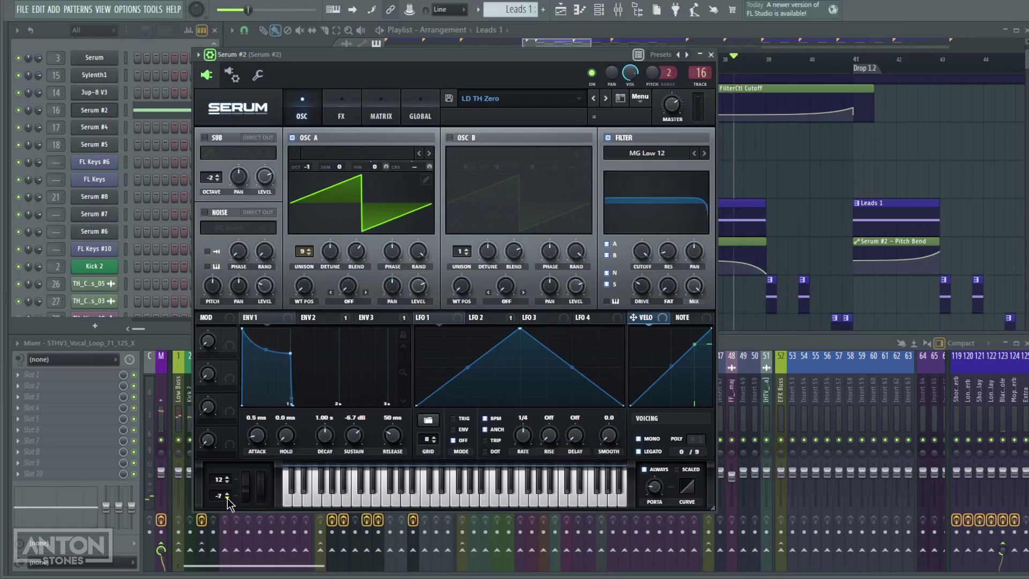
# - Set the downward pitch bend range of Serum #2 to -4 and play the bend again
pyautogui.click(227, 493)
pyautogui.click(227, 494)
pyautogui.press('space')
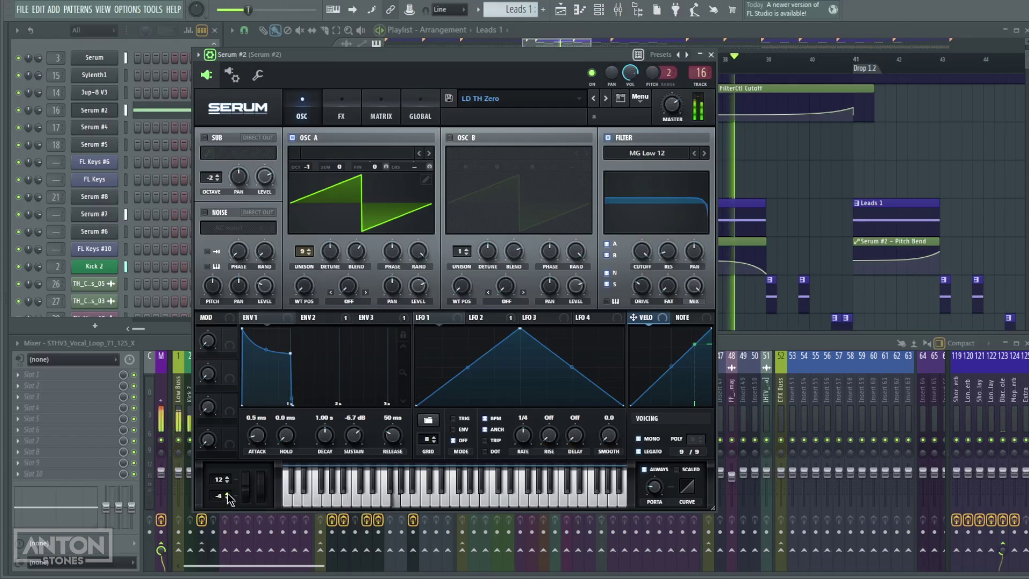
pyautogui.press('space')
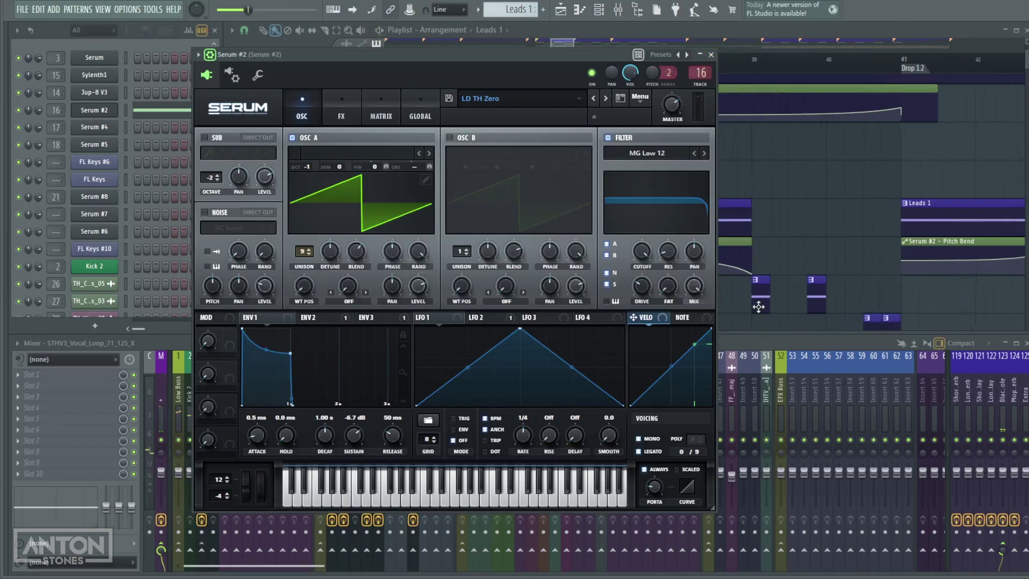
# - Examine and play the lead pitch bends with the Leads 2, Leads 3 and vocal loop clips, and close the Serum #2 window
pyautogui.click(796, 269)
pyautogui.scroll(6, 797, 278)
pyautogui.scroll(-1, 796, 291)
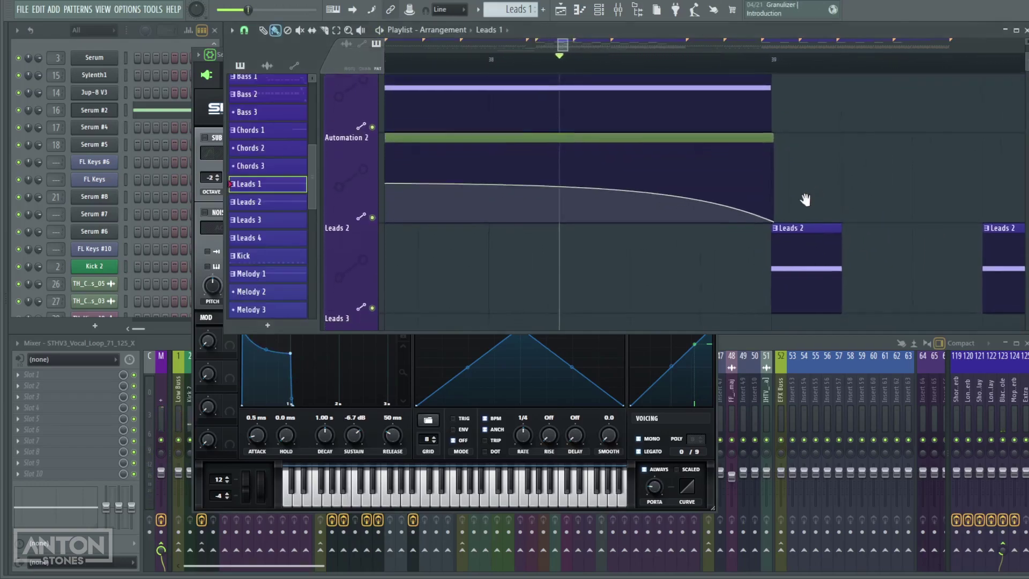
pyautogui.scroll(-6, 808, 200)
pyautogui.scroll(-3, 653, 271)
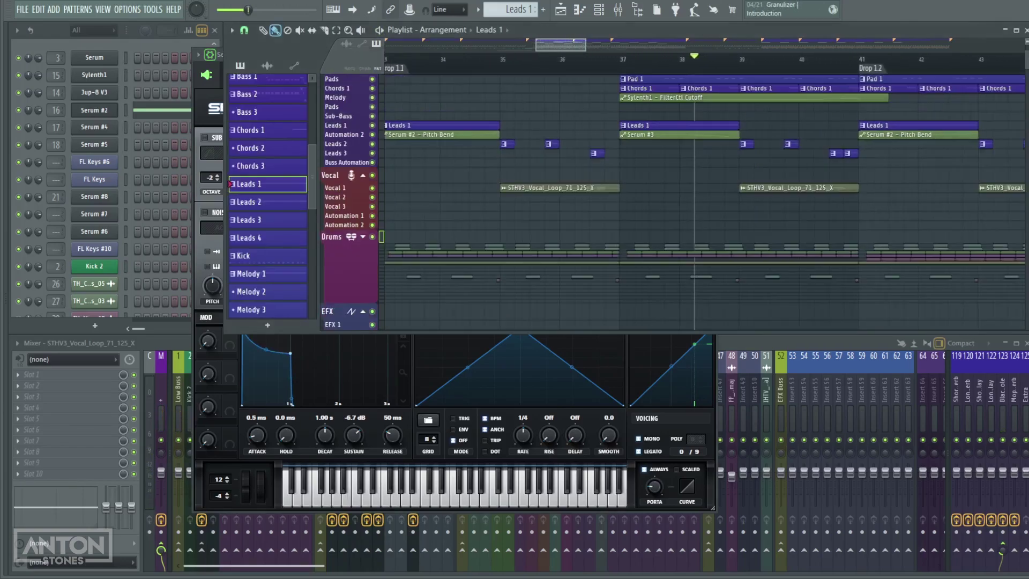
pyautogui.scroll(3, 483, 161)
pyautogui.press('space')
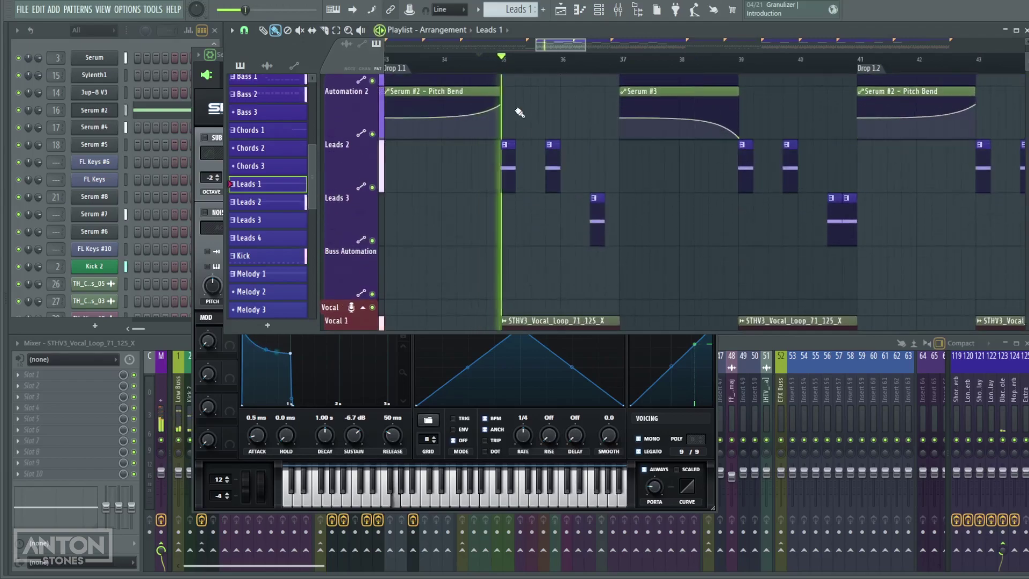
pyautogui.press('space')
pyautogui.scroll(2, 516, 197)
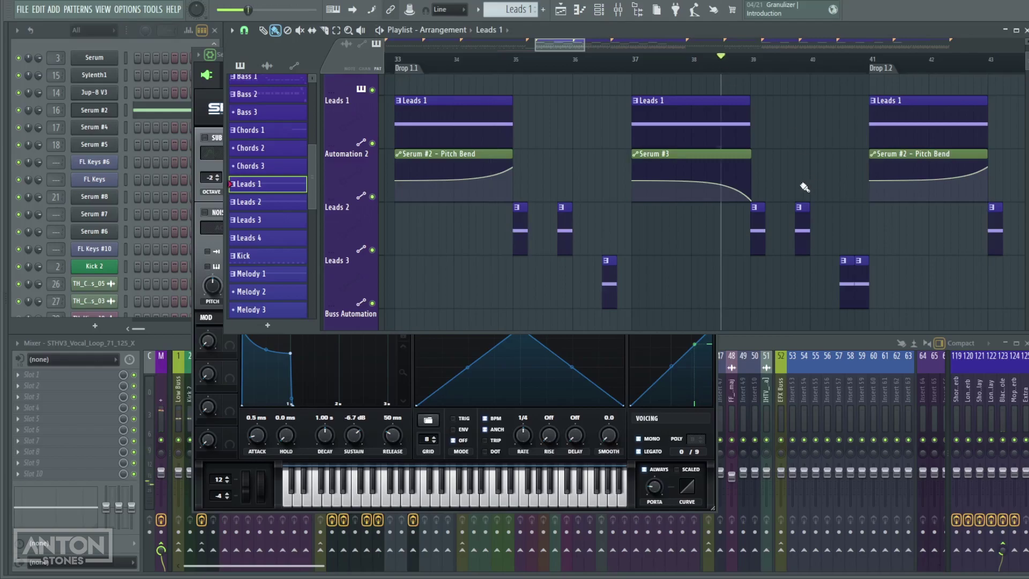
pyautogui.press('space')
pyautogui.click(201, 142)
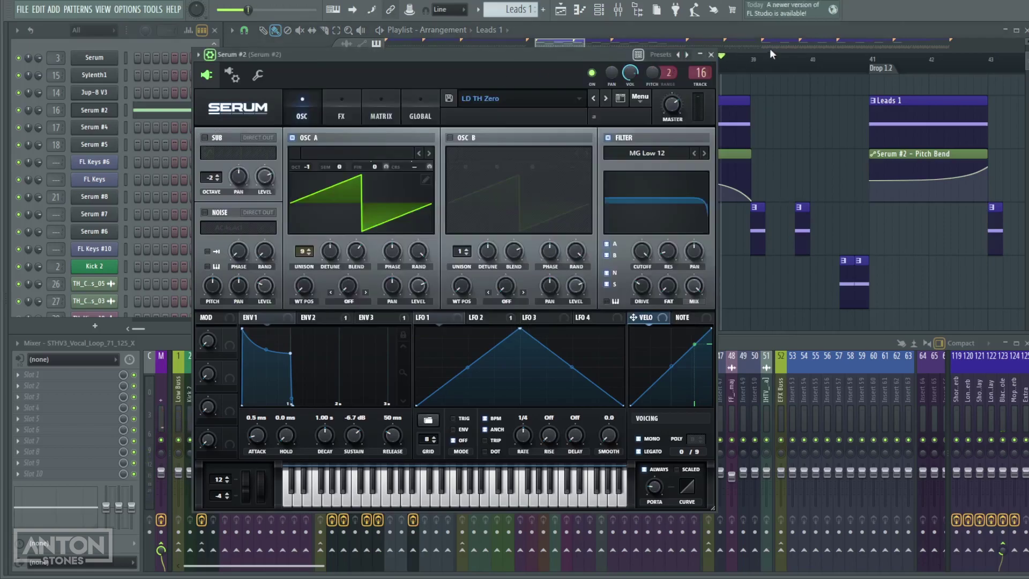
pyautogui.click(711, 54)
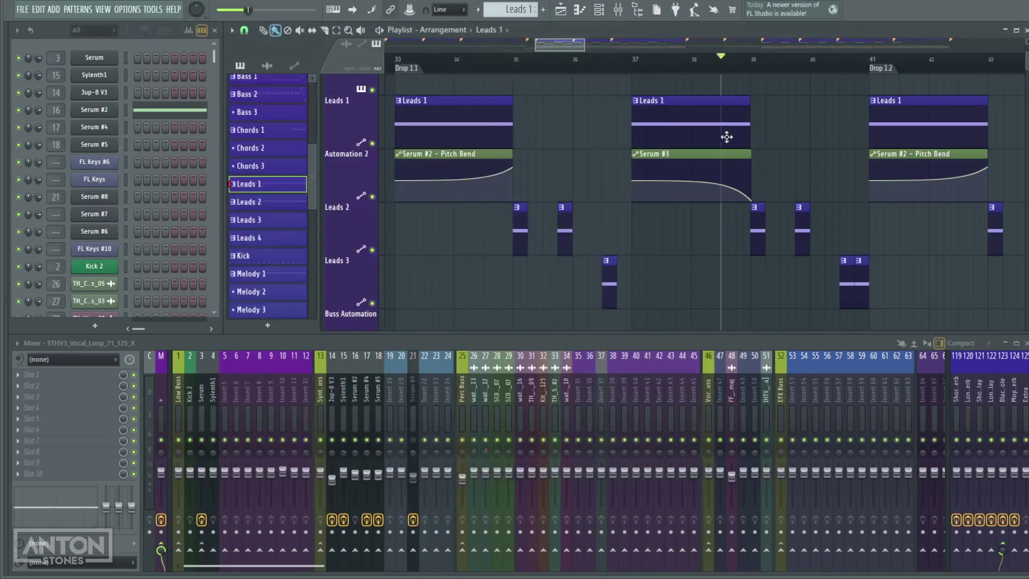
# - View the notes of the Bass 2 pattern in the piano roll and close it
pyautogui.scroll(5, 777, 204)
pyautogui.scroll(-5, 659, 187)
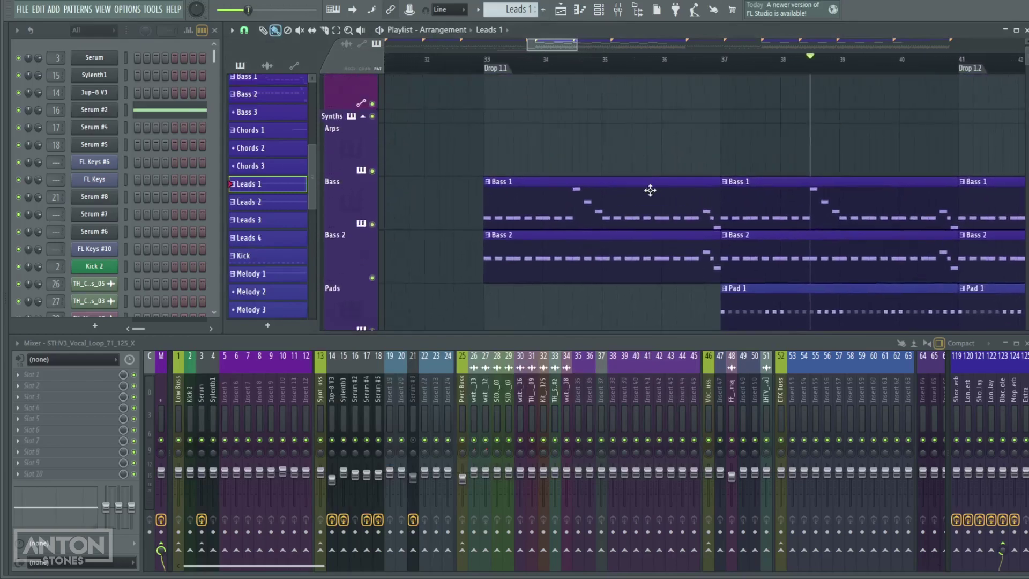
pyautogui.doubleClick(655, 257)
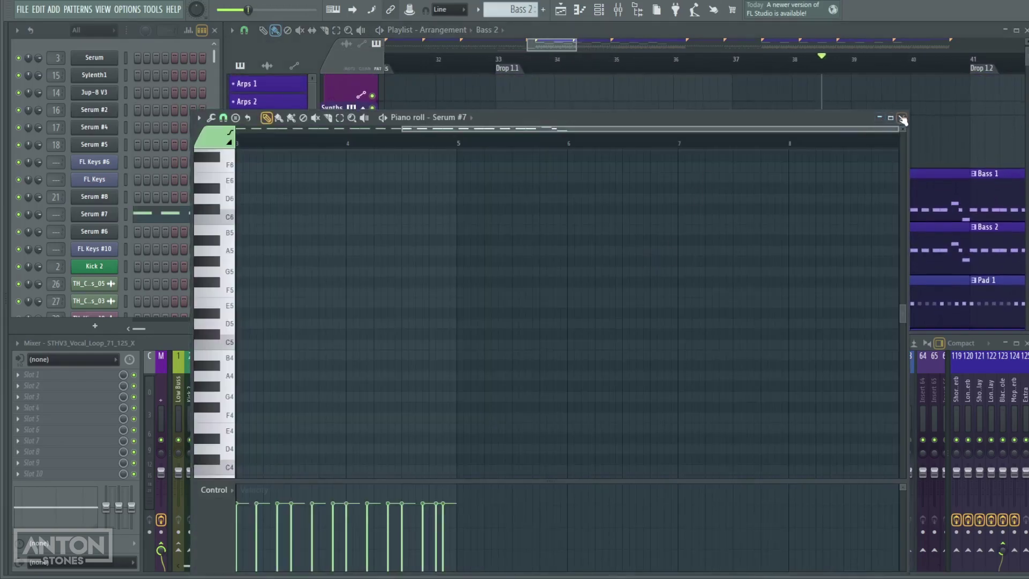
pyautogui.click(901, 118)
pyautogui.hscroll(-2, 567, 60)
# - Solo the Bass 2 playlist track and play it from Drop 1.1
pyautogui.click(567, 60)
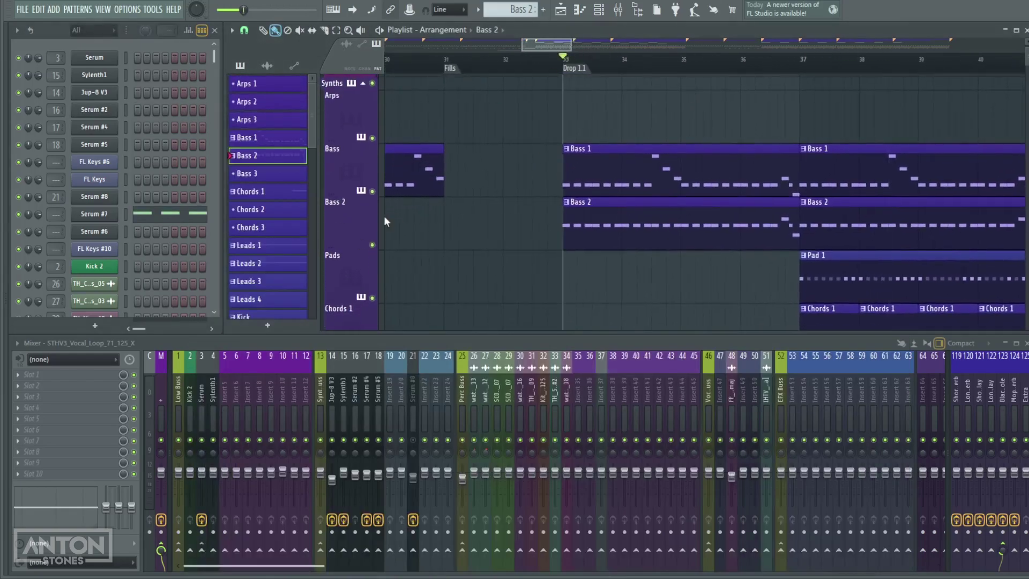
pyautogui.keyDown('ctrl'); pyautogui.click(372, 245); pyautogui.keyUp('ctrl')
pyautogui.press('space')
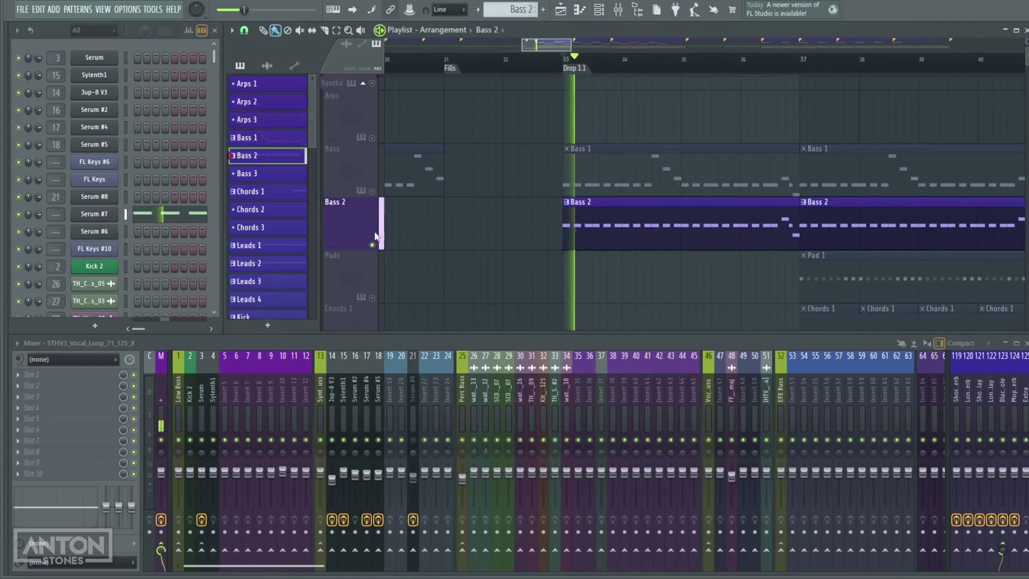
pyautogui.press('space')
# - Play the Bass track soloed from Drop 1.1 and bring Bass 2 in alongside it
pyautogui.click(372, 191)
pyautogui.press('space')
pyautogui.click(372, 245)
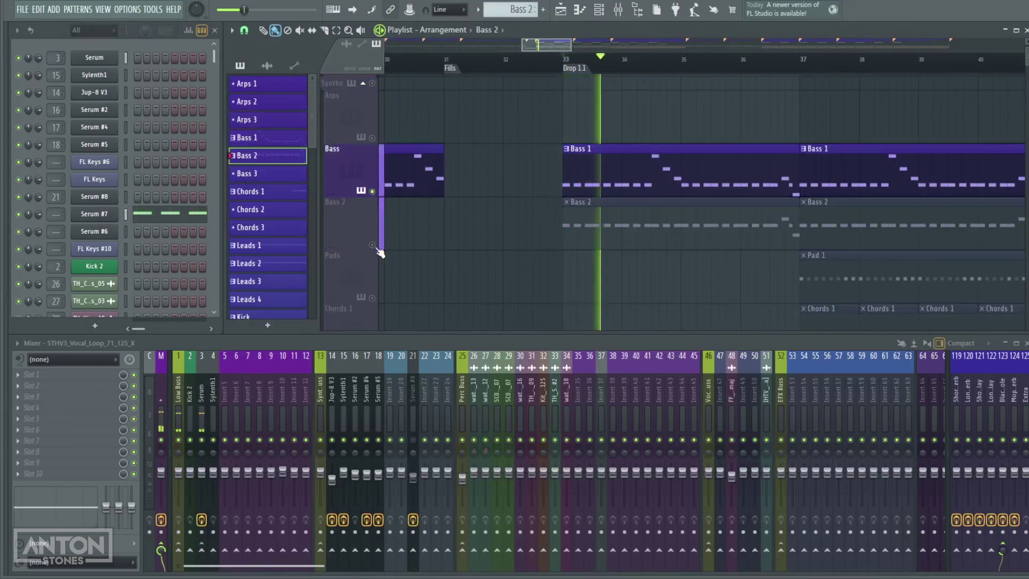
pyautogui.keyDown('ctrl'); pyautogui.click(373, 245); pyautogui.keyUp('ctrl')
pyautogui.click(372, 191)
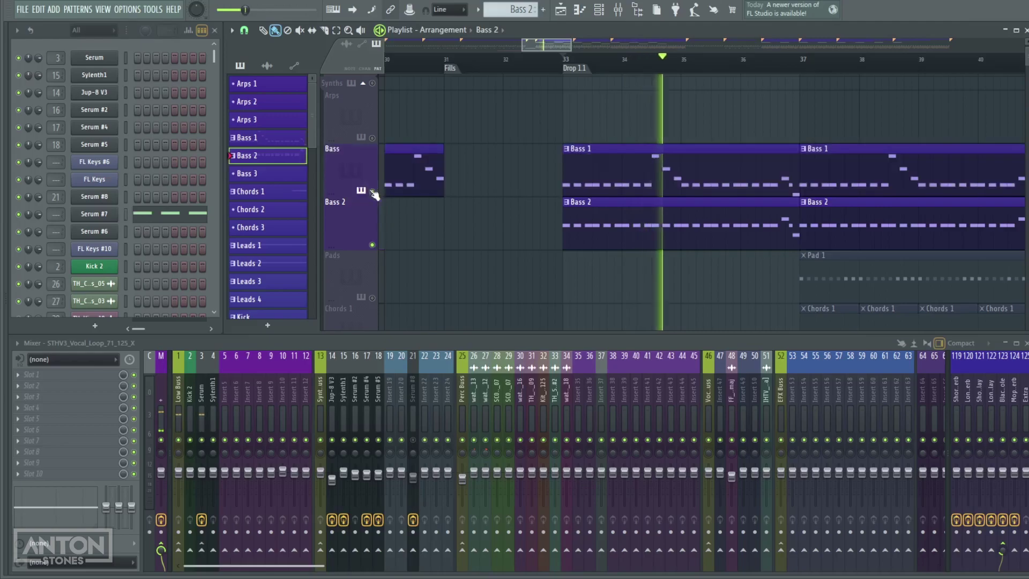
# - Unsolo the bass tracks and play the full arrangement from Drop 1.1
pyautogui.keyDown('ctrl'); pyautogui.click(373, 191); pyautogui.keyUp('ctrl')
pyautogui.press('space')
pyautogui.press('space')
pyautogui.scroll(-3, 719, 96)
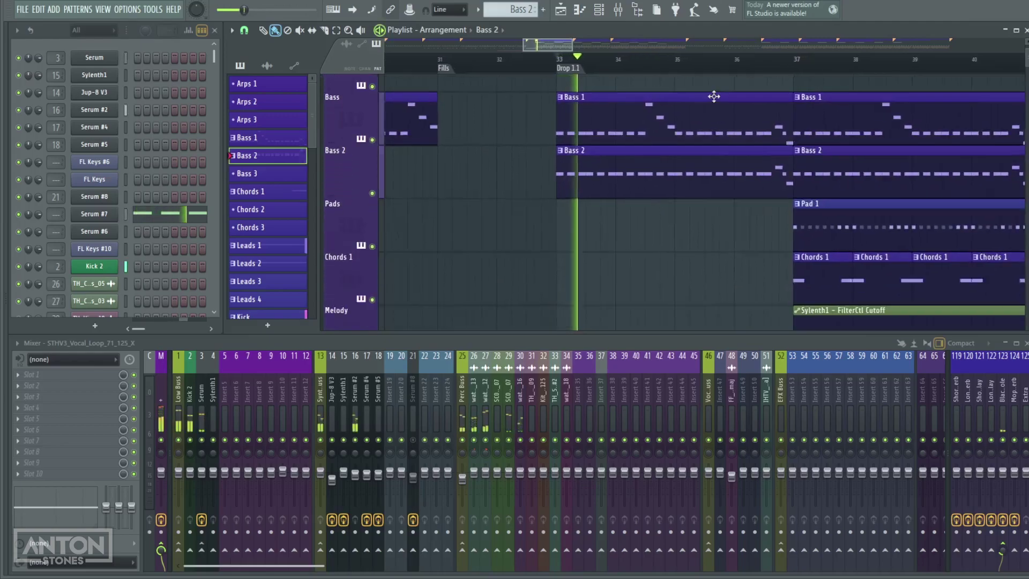
pyautogui.press('space')
# - Check the Serum #2 and Serum #4 mixer tracks, solo Serum #4, and play the first Leads 2 clip from bar 35
pyautogui.scroll(-6, 755, 252)
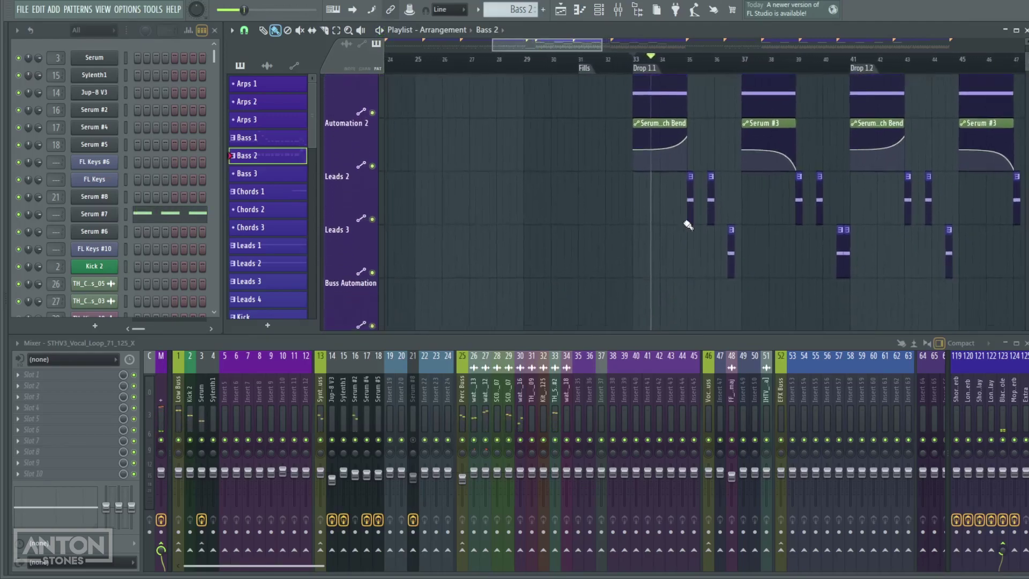
pyautogui.scroll(1, 694, 242)
pyautogui.click(355, 395)
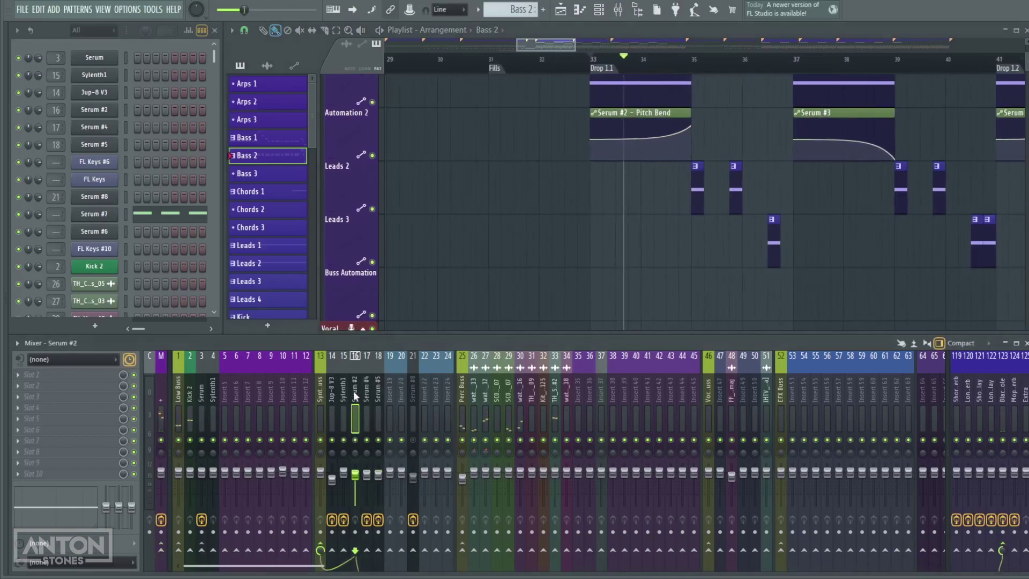
pyautogui.click(365, 390)
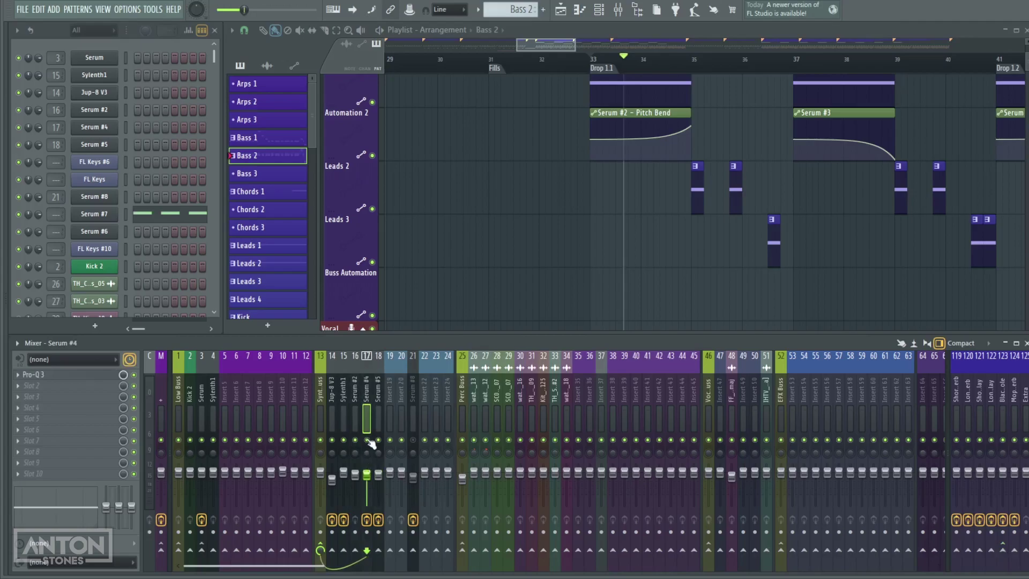
pyautogui.press('space')
pyautogui.press('space')
pyautogui.click(692, 59)
pyautogui.press('space')
pyautogui.press('space')
# - View the Pro-Q 3 equalizer on the Serum #4 mixer track while playing its lead, and close it
pyautogui.click(97, 375)
pyautogui.press('space')
pyautogui.press('space')
pyautogui.click(514, 143)
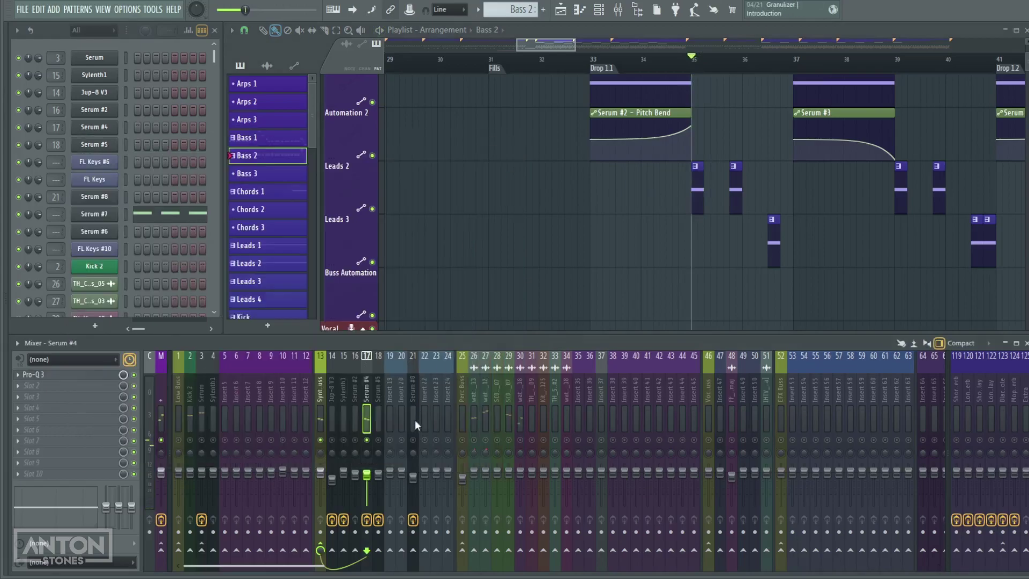
# - Solo the Serum #5 mixer track and play it from the first Leads 3 clip in Drop 1.1
pyautogui.click(378, 397)
pyautogui.press('space')
pyautogui.press('space')
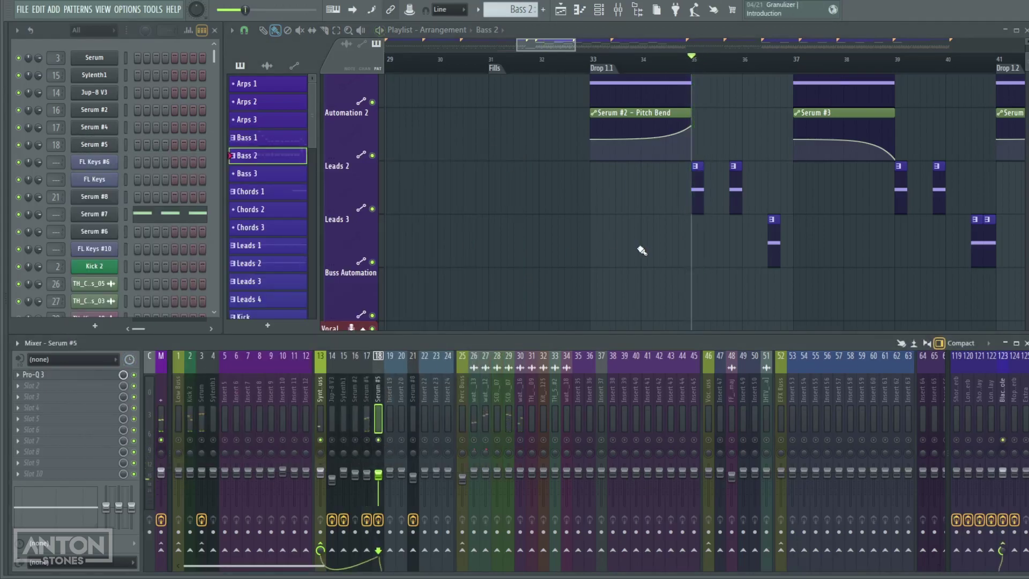
pyautogui.click(769, 58)
pyautogui.press('space')
pyautogui.press('space')
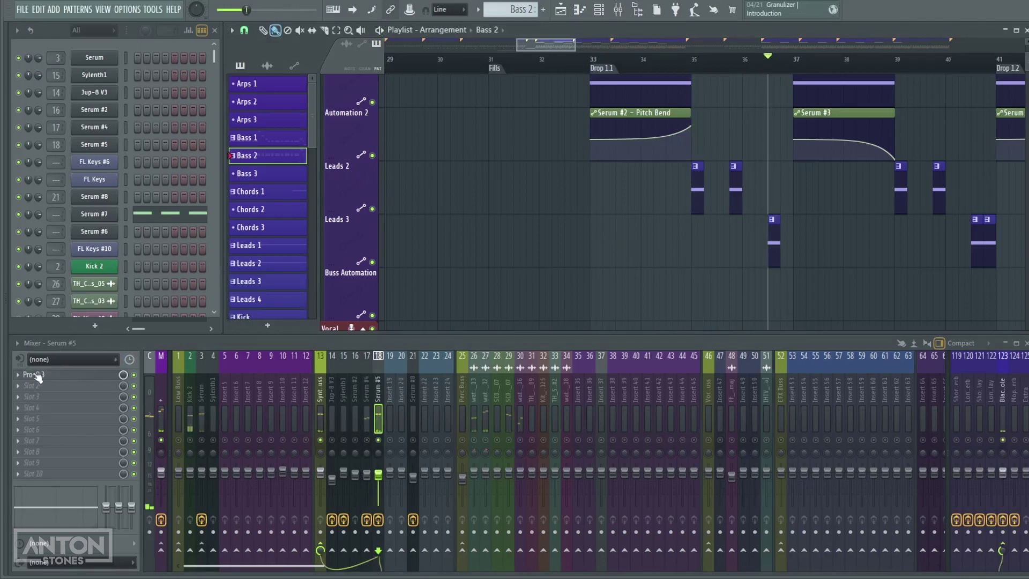
# - View the Pro-Q 3 equalizer on the Serum #5 mixer track, close it, and unsolo the track
pyautogui.click(118, 374)
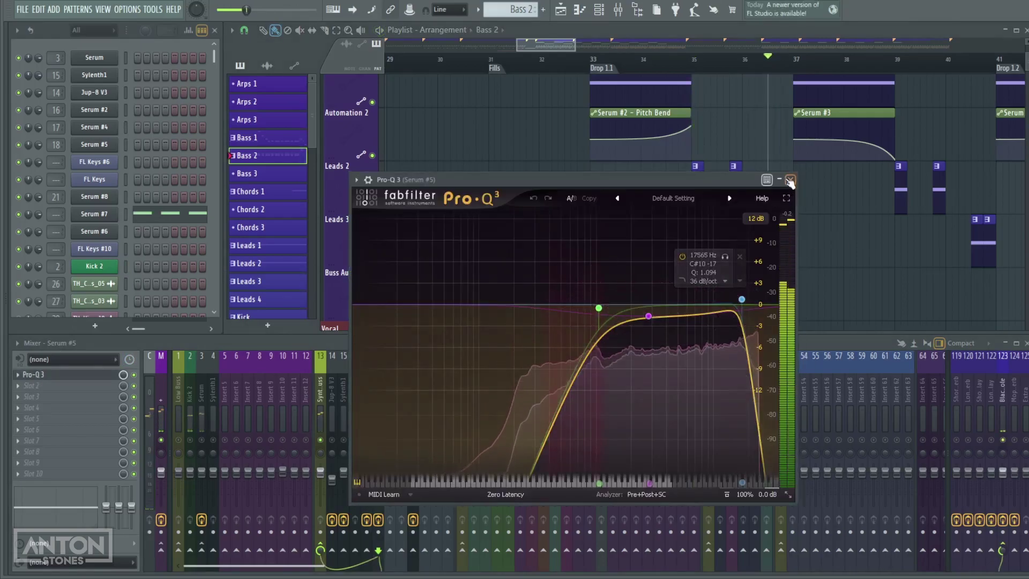
pyautogui.click(786, 177)
pyautogui.rightClick(378, 440)
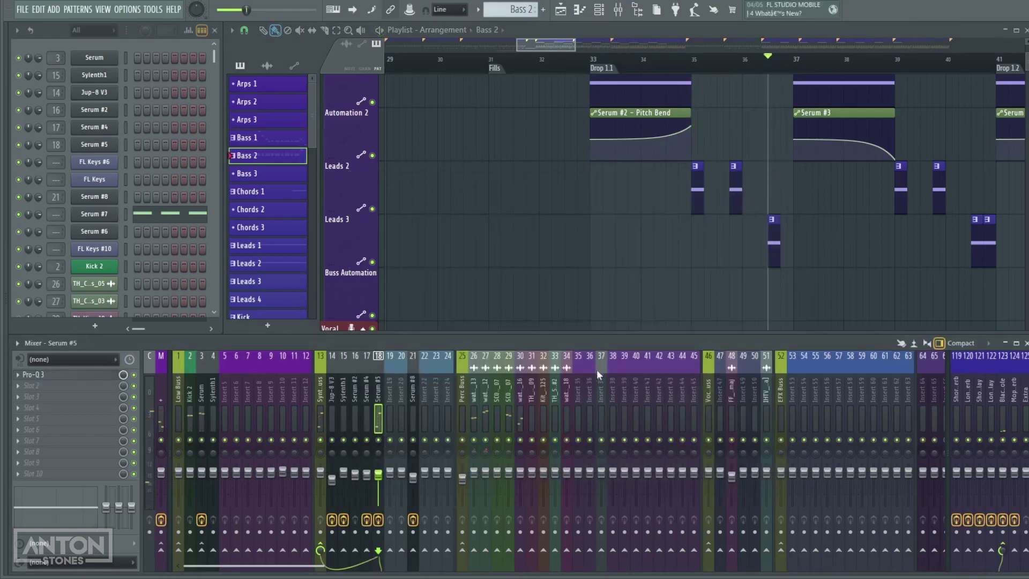
# - Open the sample settings of the STHV3_Vocal_Loop_71_125_X clip in Drop 1.1
pyautogui.hscroll(2, 482, 223)
pyautogui.scroll(-2, 730, 200)
pyautogui.scroll(-5, 786, 179)
pyautogui.scroll(-3, 646, 221)
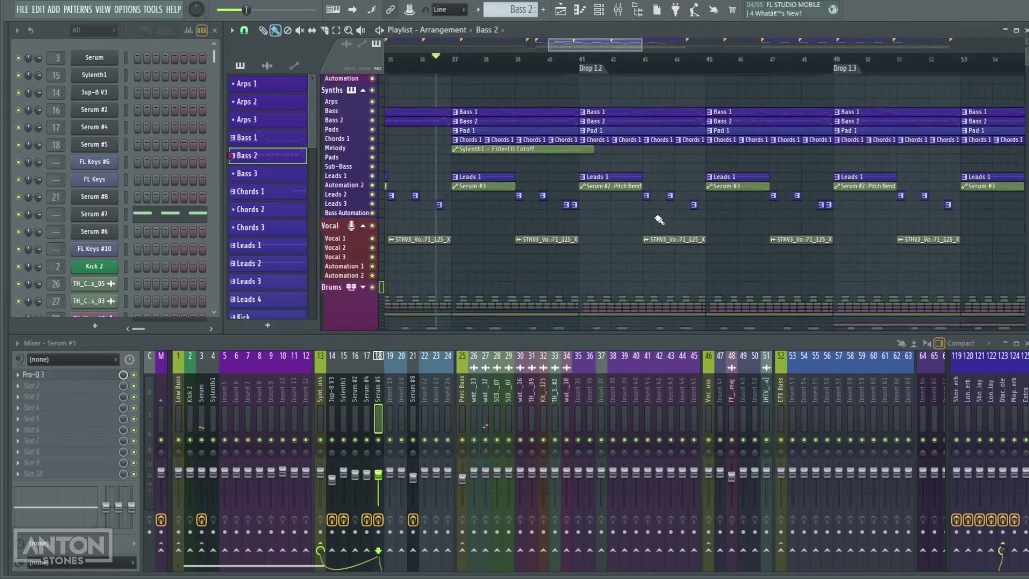
pyautogui.hscroll(-3, 632, 219)
pyautogui.scroll(-2, 632, 220)
pyautogui.click(653, 200)
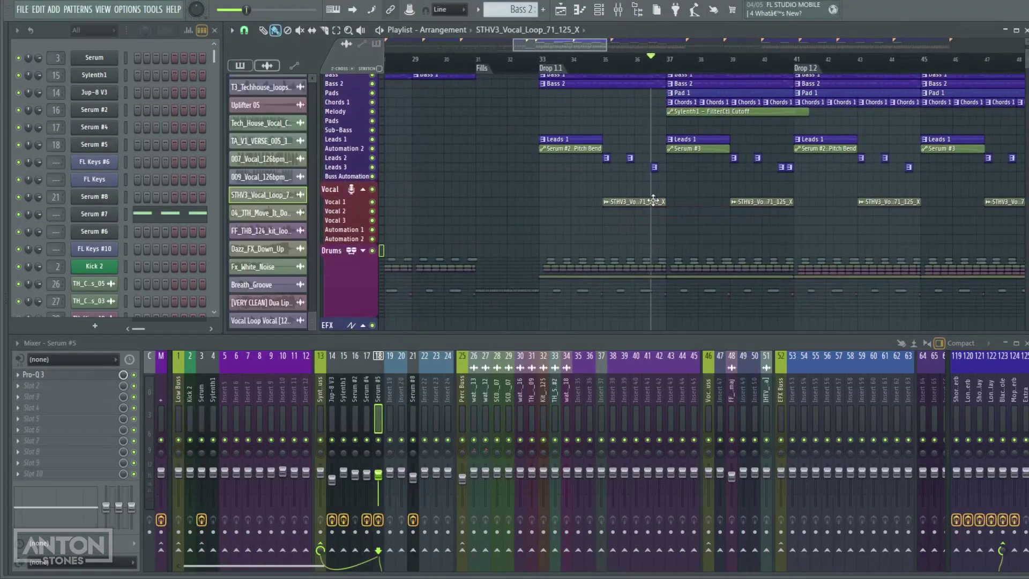
pyautogui.doubleClick(653, 200)
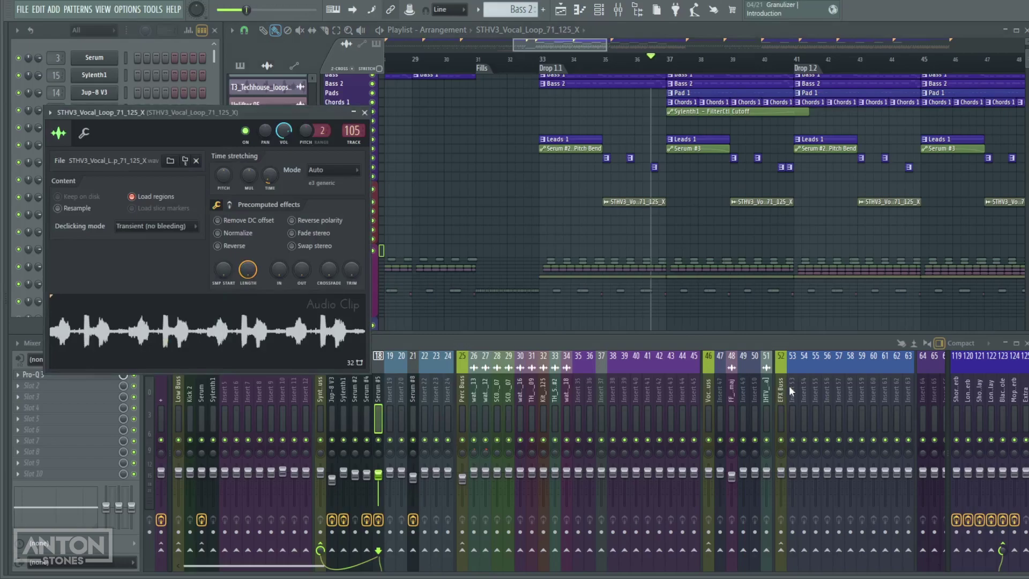
# - Route the vocal loop to mixer insert 49 and close its sample settings
pyautogui.click(741, 381)
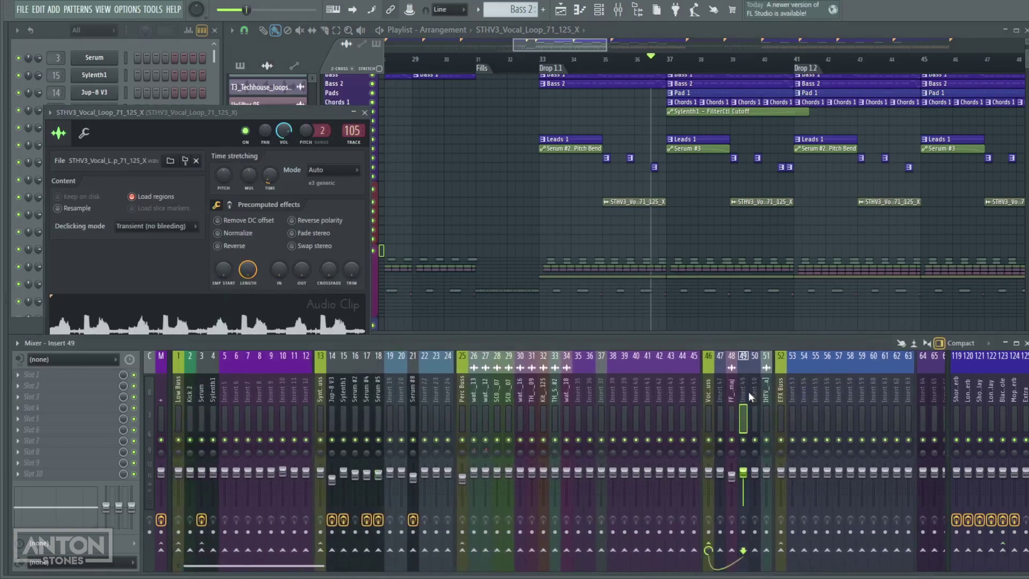
pyautogui.hotkey('ctrl', 'l')
pyautogui.rightClick(748, 391)
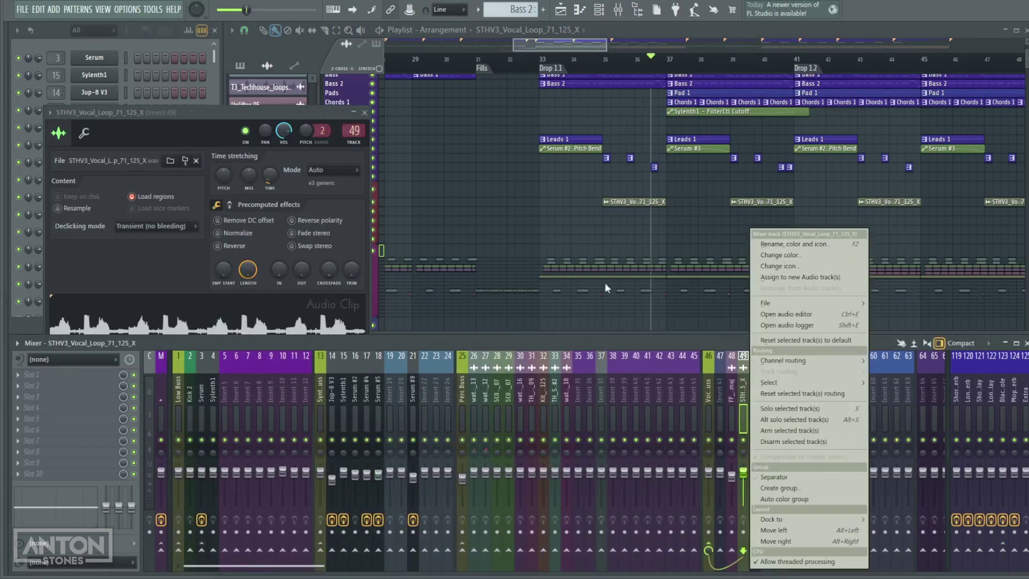
pyautogui.click(734, 385)
pyautogui.click(747, 395)
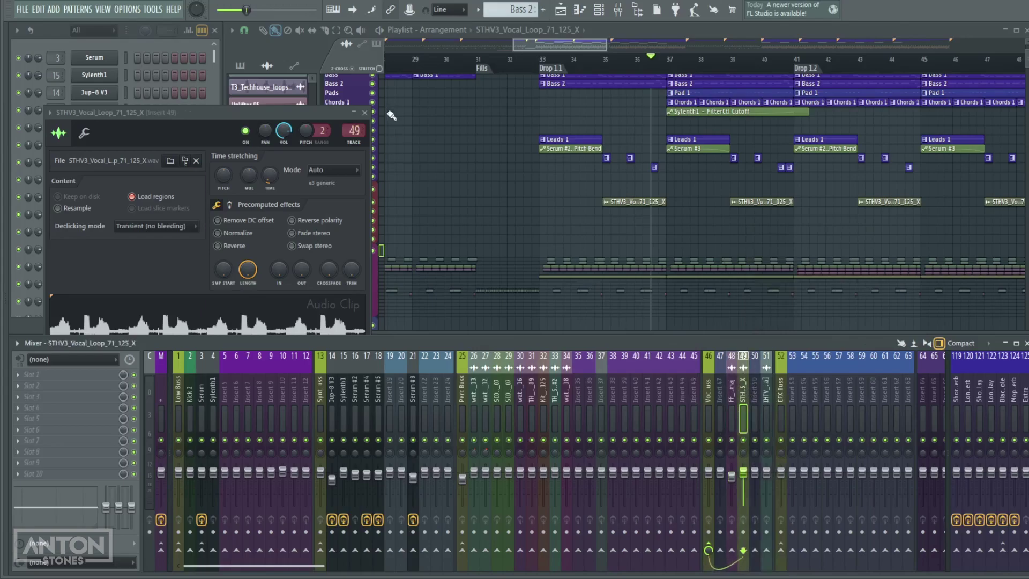
pyautogui.click(364, 113)
pyautogui.scroll(2, 611, 174)
pyautogui.scroll(-5, 616, 177)
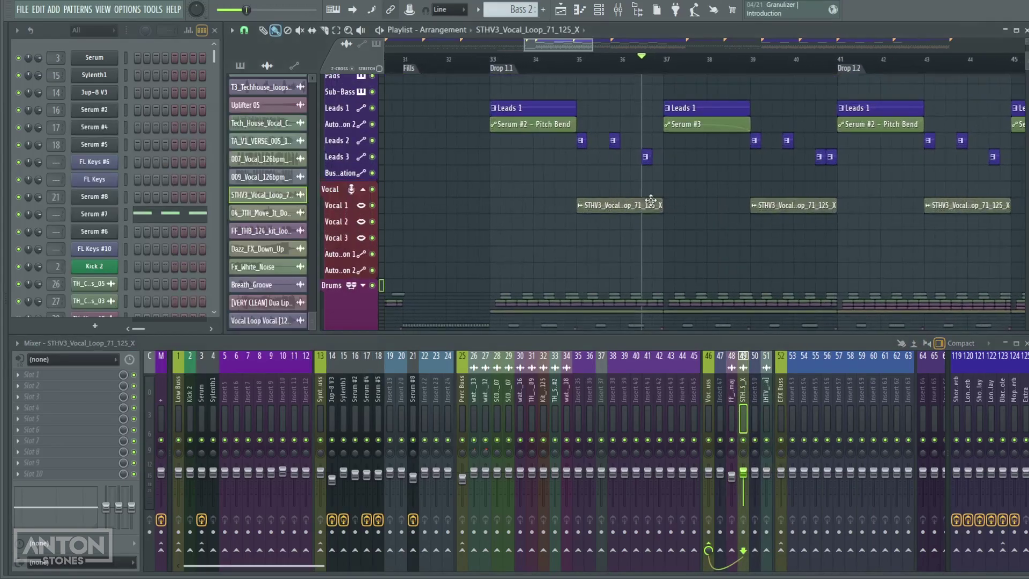
# - Play the vocal loop and the paired Leads 3 clips in the passage just before Drop 1.2
pyautogui.hscroll(-3, 742, 183)
pyautogui.scroll(2, 767, 209)
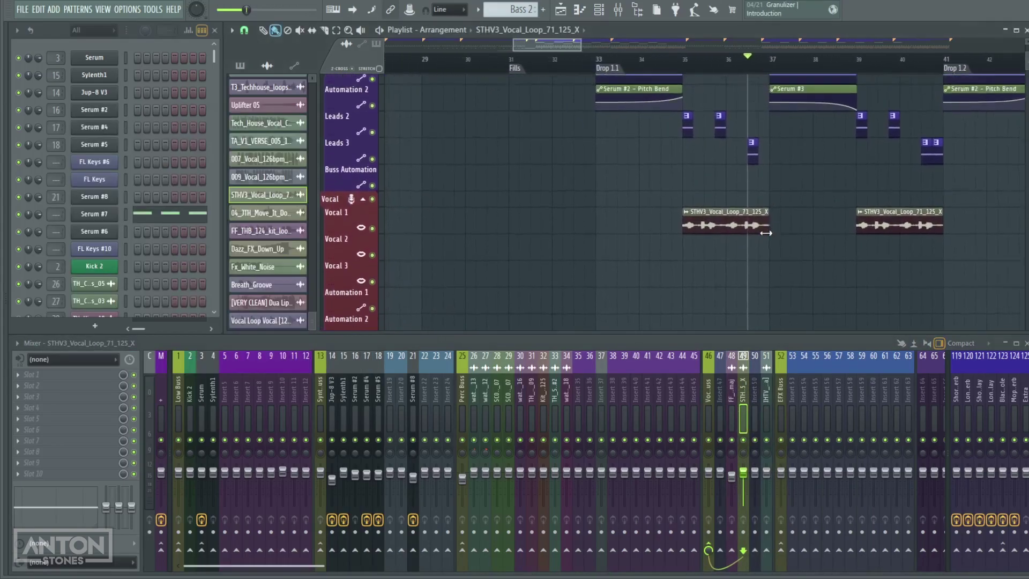
pyautogui.hscroll(7, 750, 233)
pyautogui.scroll(1, 740, 234)
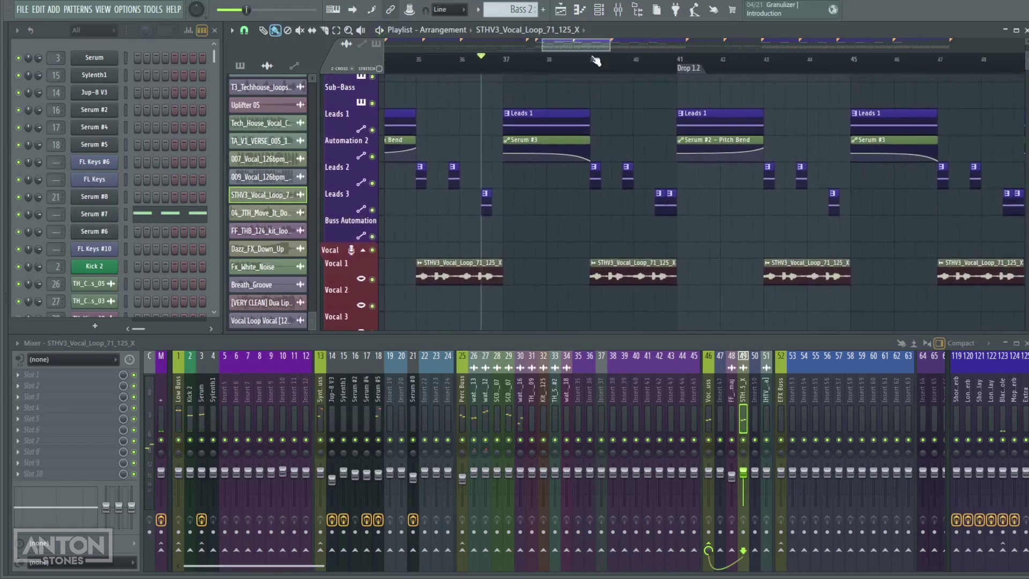
pyautogui.moveTo(632, 63); pyautogui.dragTo(657, 59)
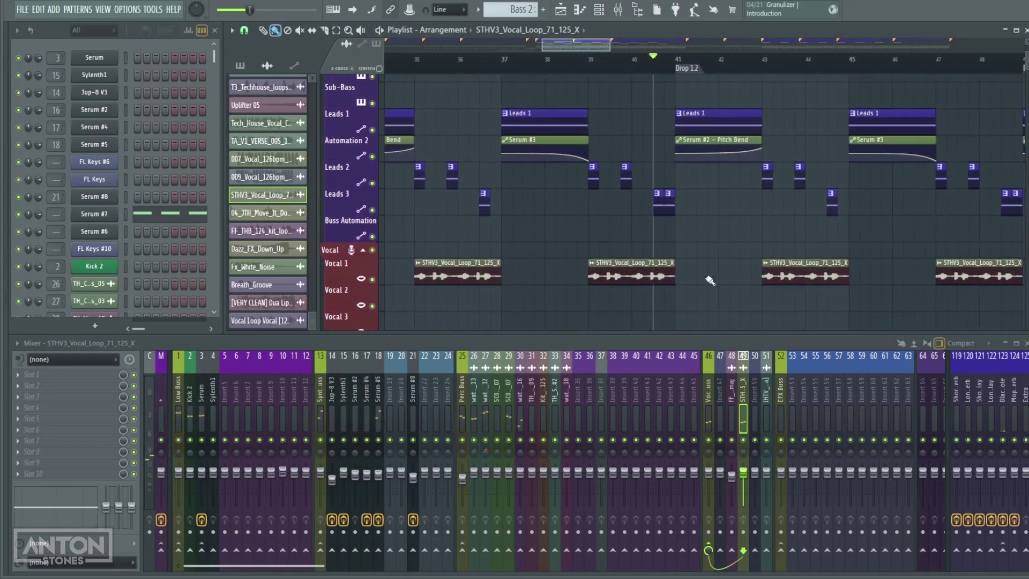
pyautogui.scroll(5, 712, 264)
pyautogui.scroll(2, 650, 259)
pyautogui.press('space')
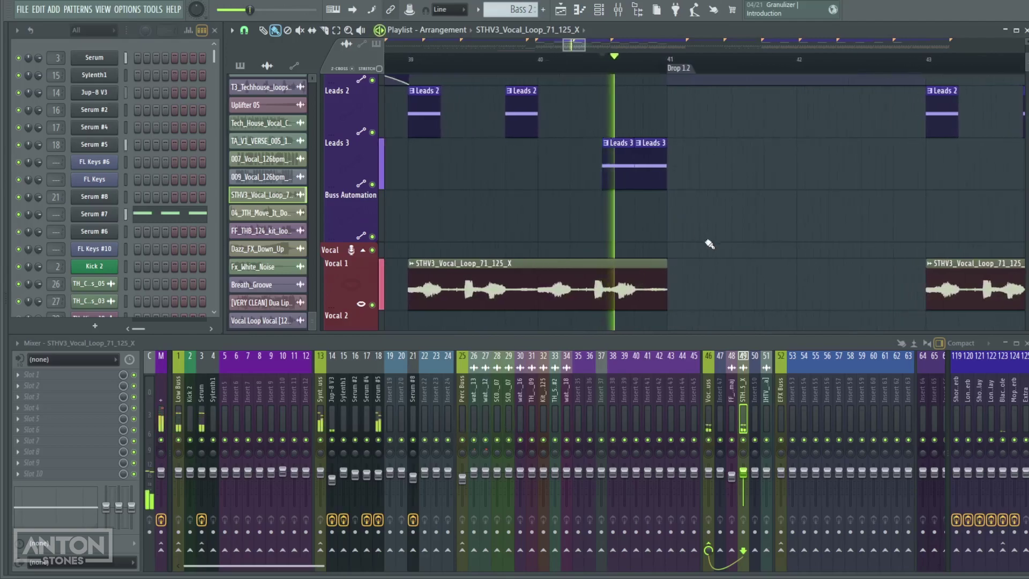
pyautogui.press('space')
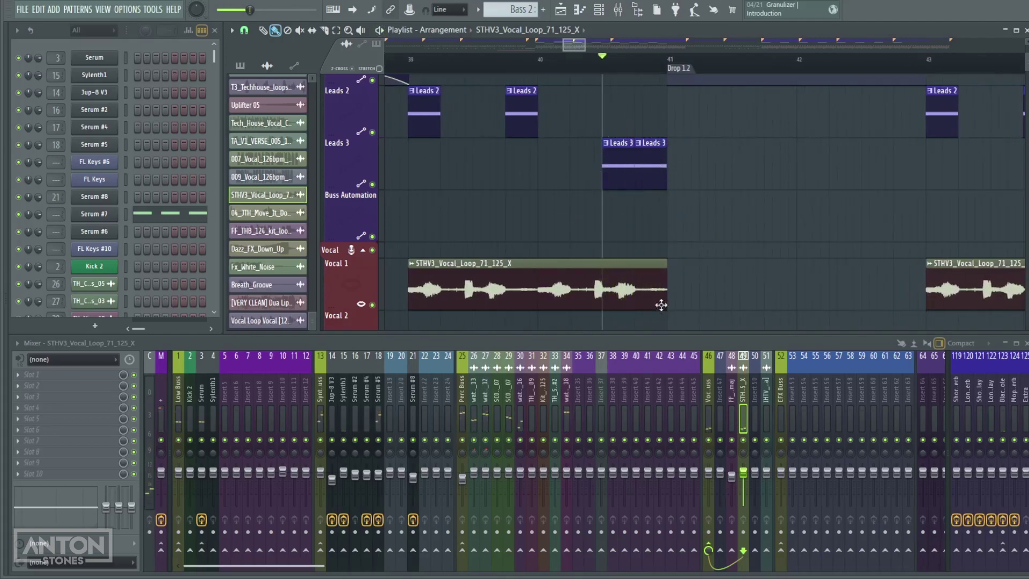
# - Try to trim the vocal clip before Drop 1.2 to the start of the Leads 3 pair and add a short slice after it
pyautogui.moveTo(665, 298); pyautogui.dragTo(602, 298)
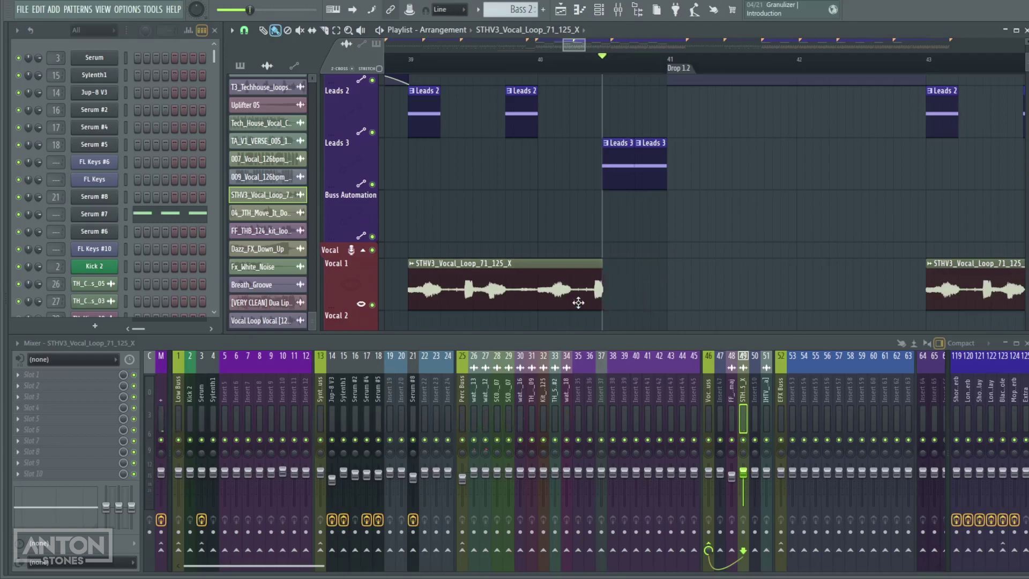
pyautogui.scroll(-2, 673, 214)
pyautogui.click(635, 241)
pyautogui.moveTo(639, 246); pyautogui.dragTo(826, 241)
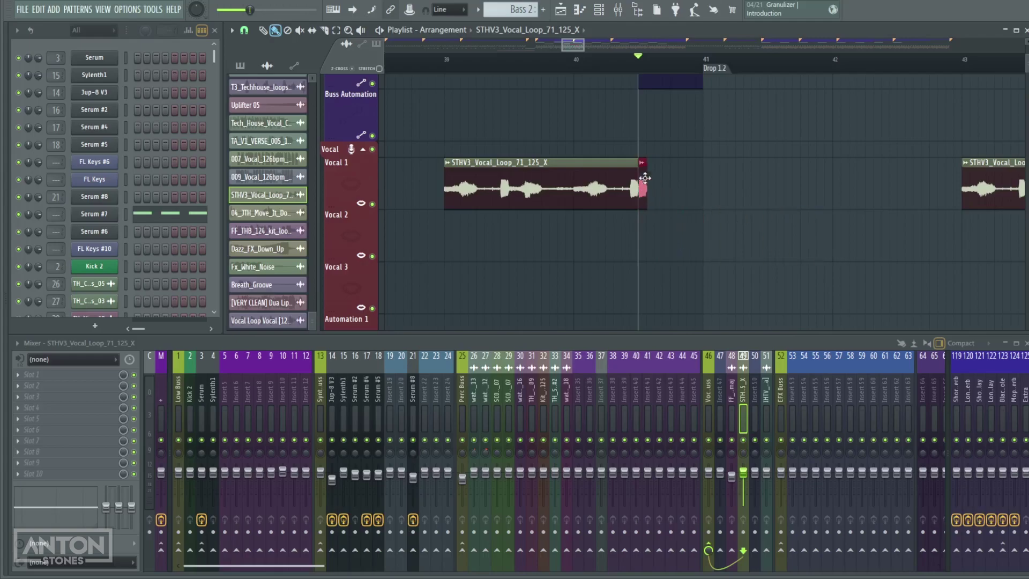
pyautogui.press('space')
pyautogui.press('space')
pyautogui.scroll(10, 642, 191)
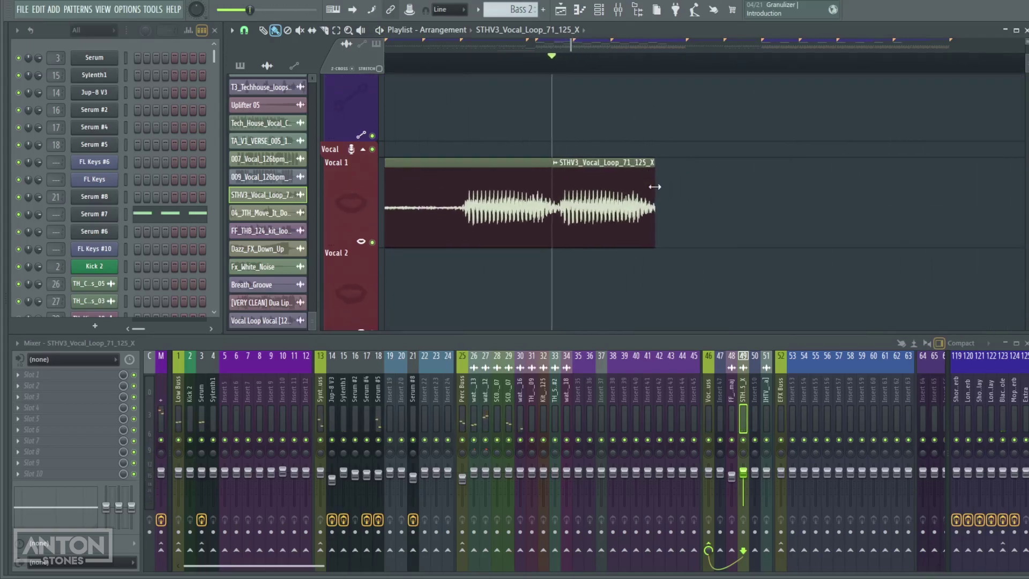
pyautogui.moveTo(656, 171); pyautogui.dragTo(546, 177)
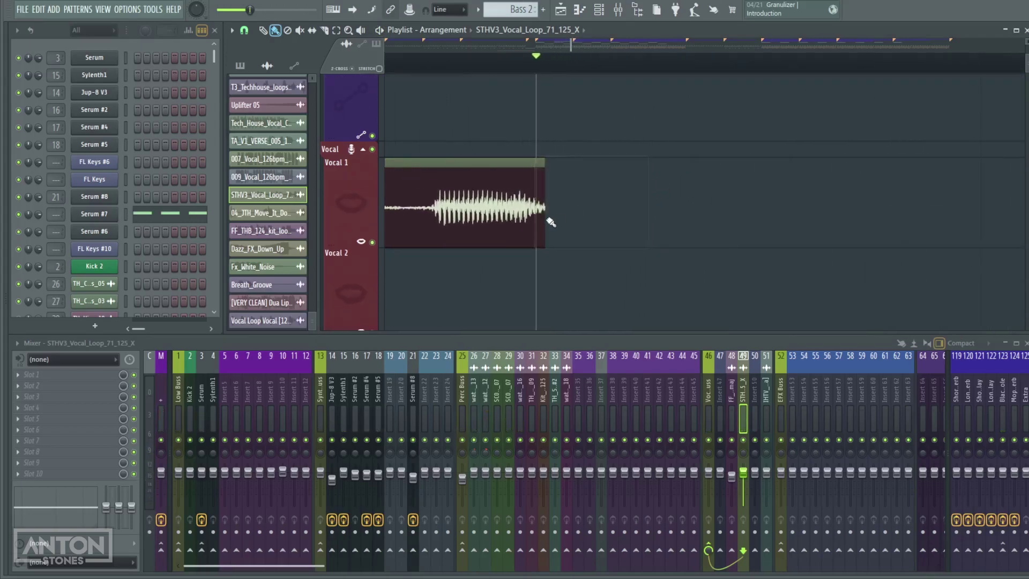
# - Extend the vocal clip before Drop 1.2 past the start of the first paired Leads 3 clip and audition its ending
pyautogui.moveTo(556, 219); pyautogui.dragTo(870, 225)
pyautogui.scroll(-3, 830, 224)
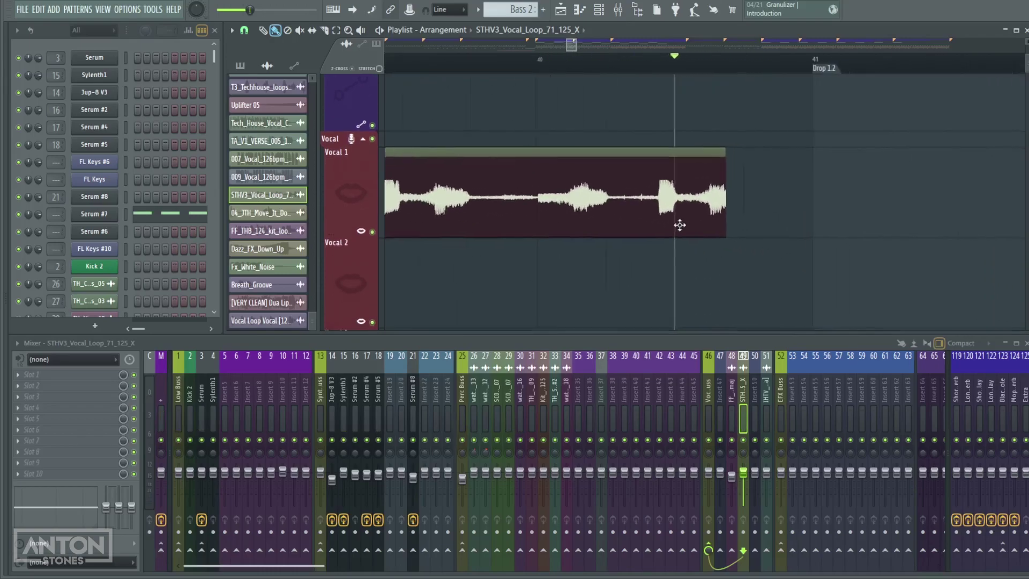
pyautogui.press('space')
pyautogui.press('space')
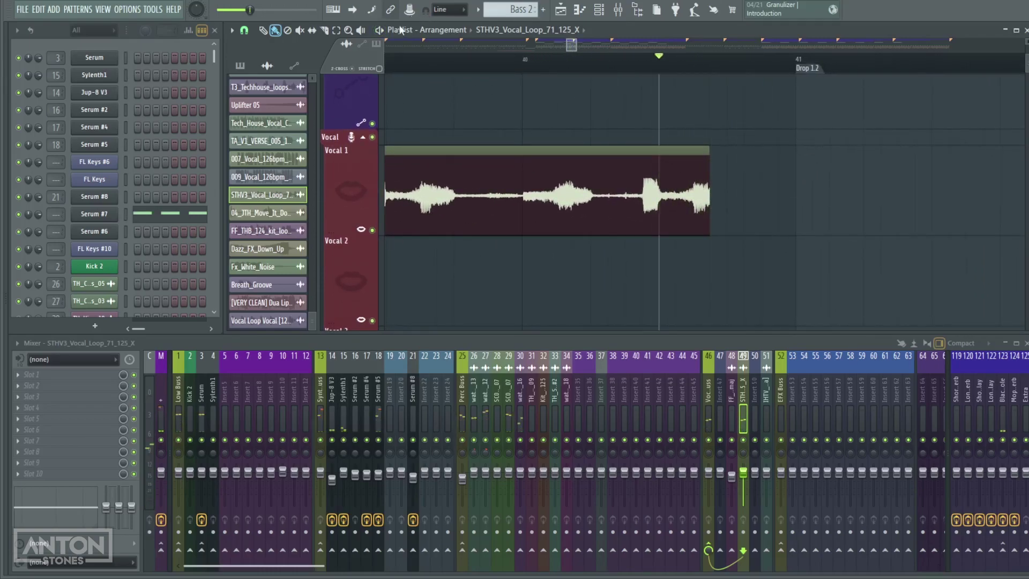
# - Cut a short slice from the vocal clip's ending and repeat it back to back up to Drop 1.2
pyautogui.moveTo(687, 263); pyautogui.dragTo(697, 292)
pyautogui.moveTo(707, 184)
pyautogui.mouseDown()
pyautogui.moveTo(801, 193)
pyautogui.moveTo(716, 183)
pyautogui.mouseUp()
pyautogui.scroll(1, 716, 184)
pyautogui.scroll(-3, 777, 164)
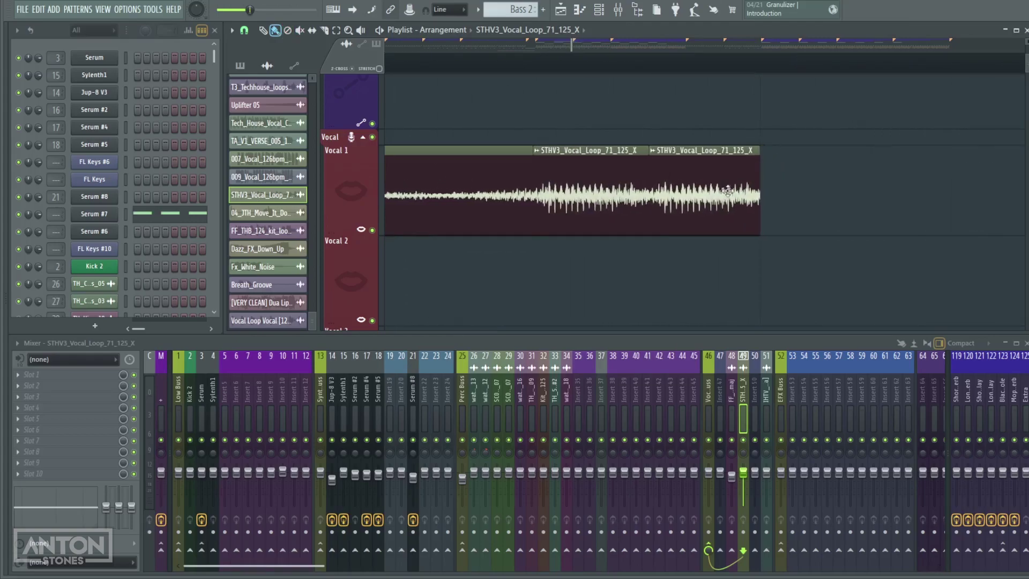
pyautogui.scroll(4, 750, 193)
pyautogui.moveTo(761, 196); pyautogui.dragTo(806, 209)
pyautogui.scroll(-3, 729, 202)
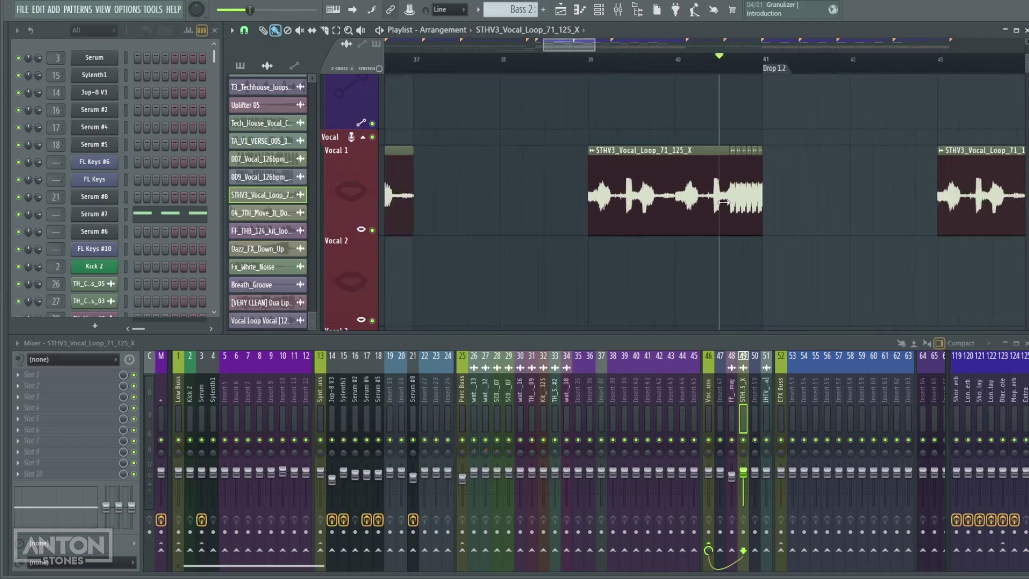
# - Play the vocal stutter into Drop 1.2 and move the repeated slices down to the Vocal 2 track
pyautogui.scroll(-2, 740, 198)
pyautogui.press('space')
pyautogui.scroll(4, 758, 184)
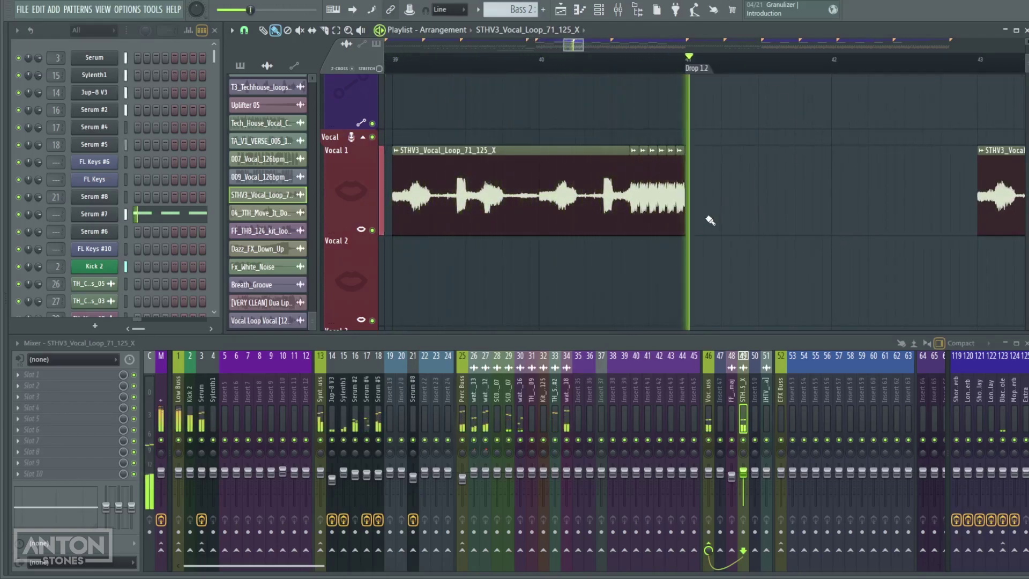
pyautogui.press('space')
pyautogui.moveTo(725, 252); pyautogui.dragTo(631, 291)
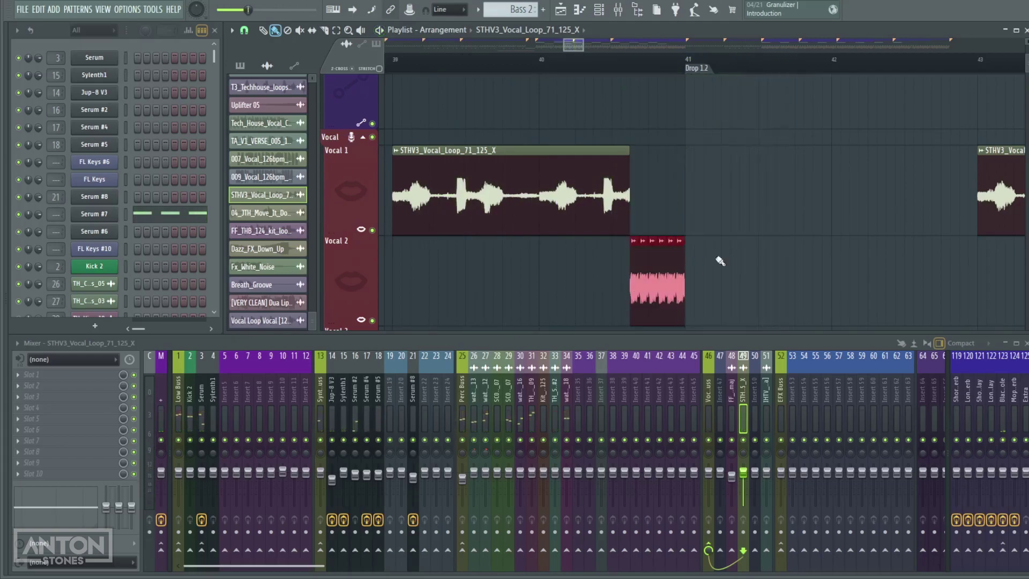
# - Shorten the vocal clip before Drop 1.3 and copy the Vocal 2 stutter slices so they end at Drop 1.3
pyautogui.scroll(-2, 750, 230)
pyautogui.scroll(-4, 749, 241)
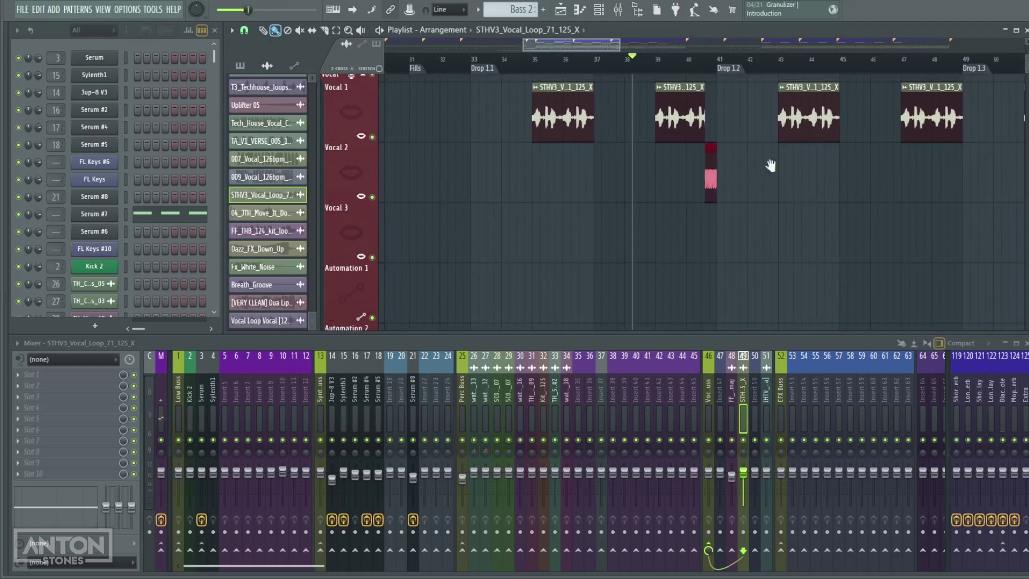
pyautogui.scroll(2, 782, 159)
pyautogui.scroll(4, 680, 204)
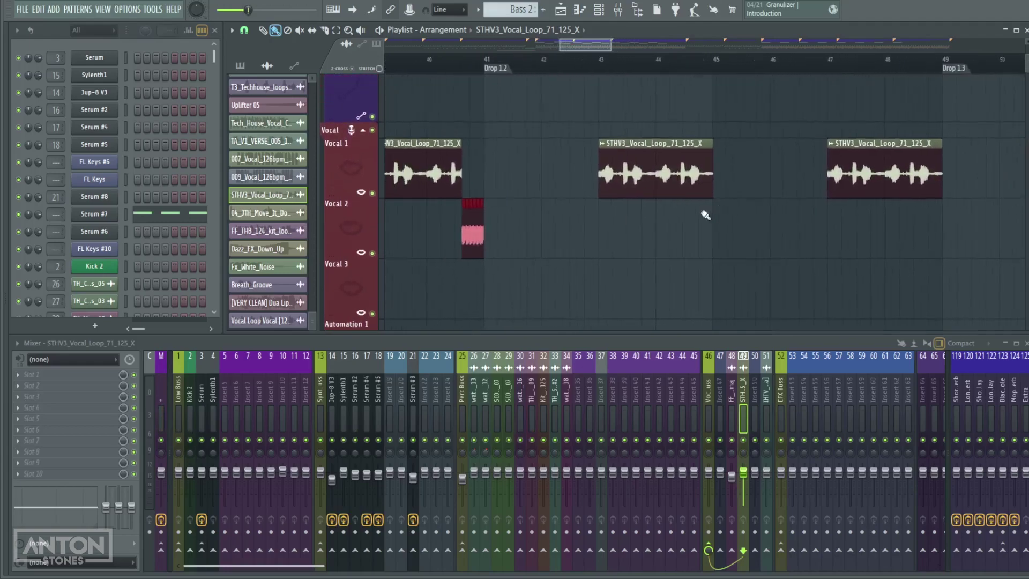
pyautogui.hscroll(-2, 675, 203)
pyautogui.hscroll(3, 723, 168)
pyautogui.hscroll(-3, 632, 230)
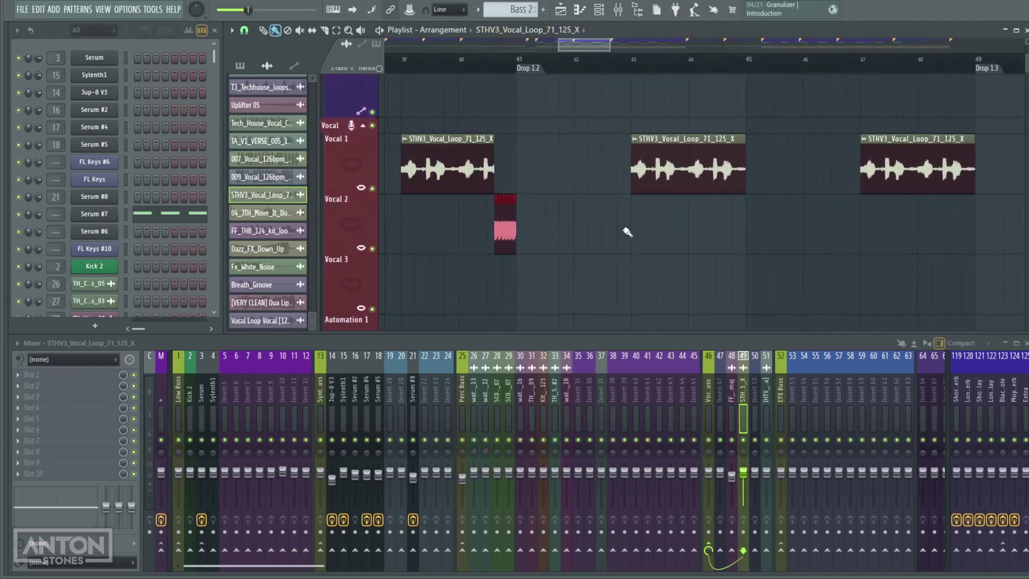
pyautogui.hscroll(4, 907, 236)
pyautogui.hscroll(1, 757, 168)
pyautogui.scroll(3, 750, 174)
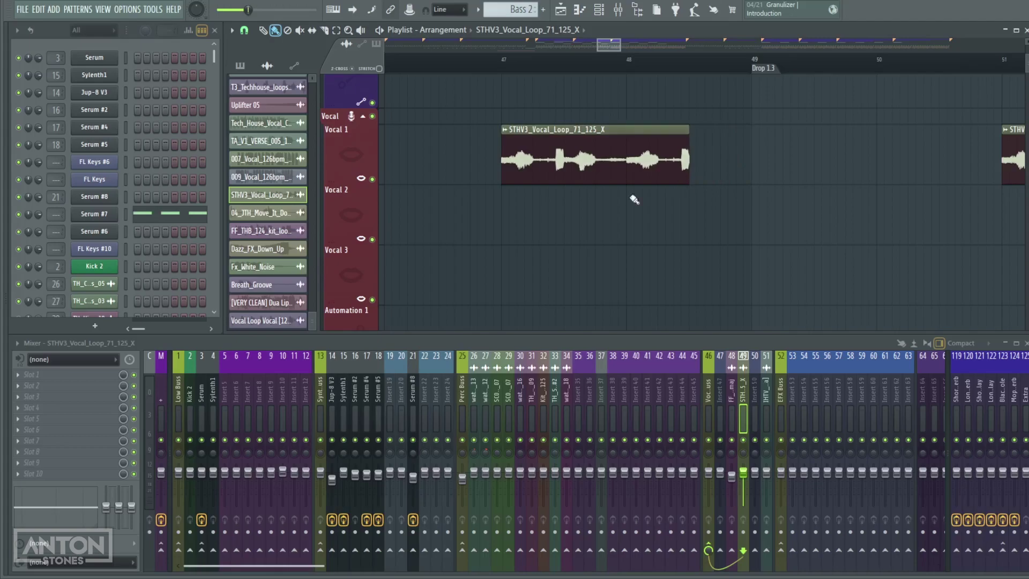
pyautogui.hscroll(-8, 664, 192)
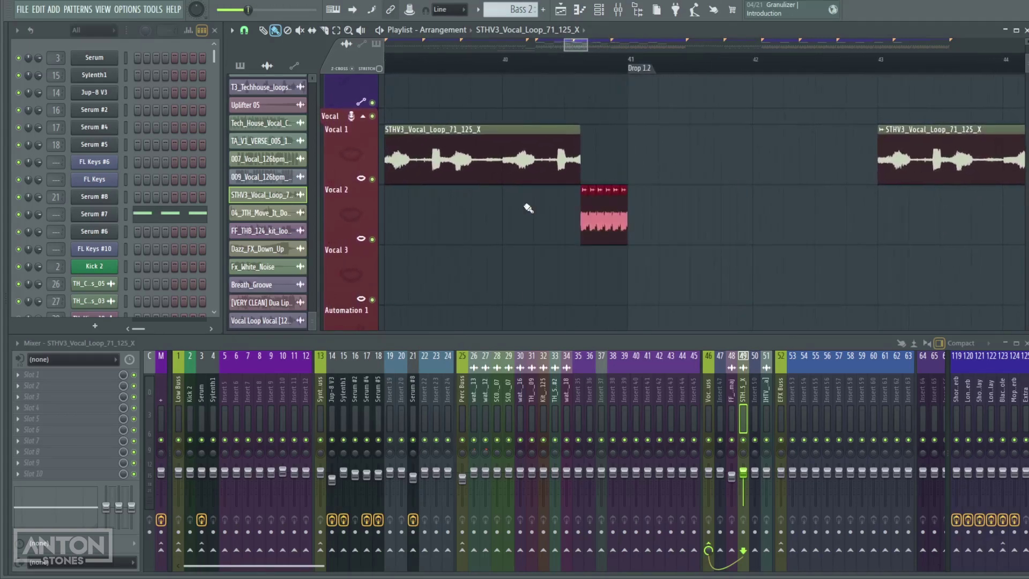
pyautogui.keyDown('shift'); pyautogui.moveTo(624, 217); pyautogui.dragTo(764, 216); pyautogui.keyUp('shift')
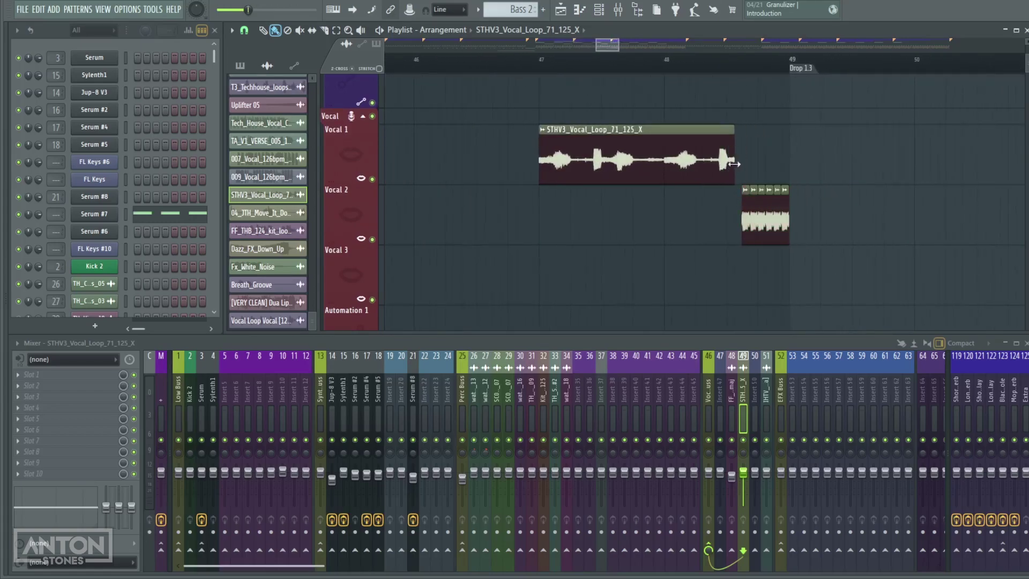
# - Extend the bar 47 vocal clip to meet the copied stutter slices and play the transition into Drop 1.3
pyautogui.scroll(-3, 731, 129)
pyautogui.click(712, 57)
pyautogui.scroll(-3, 777, 249)
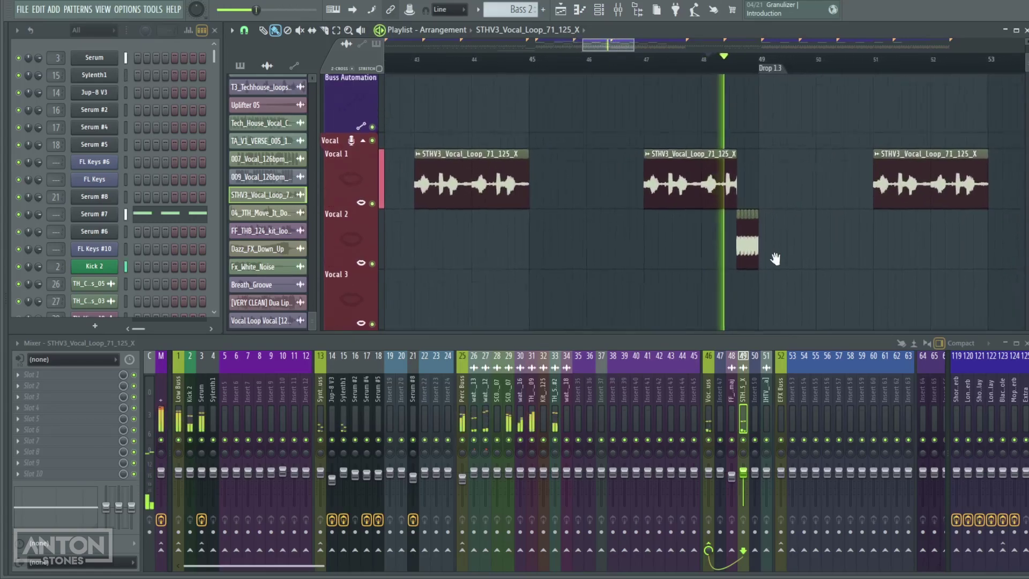
pyautogui.scroll(2, 702, 237)
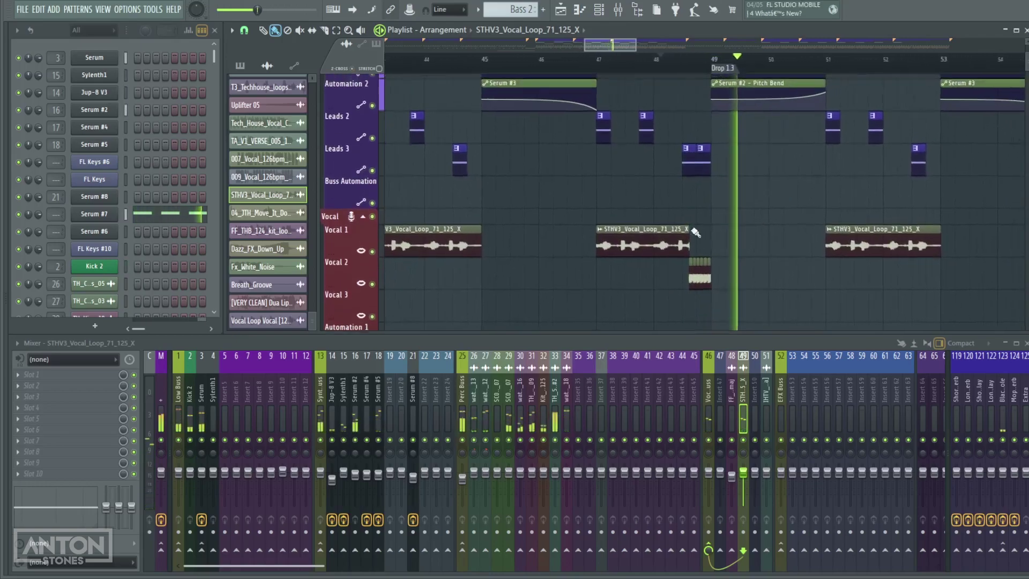
pyautogui.scroll(3, 685, 237)
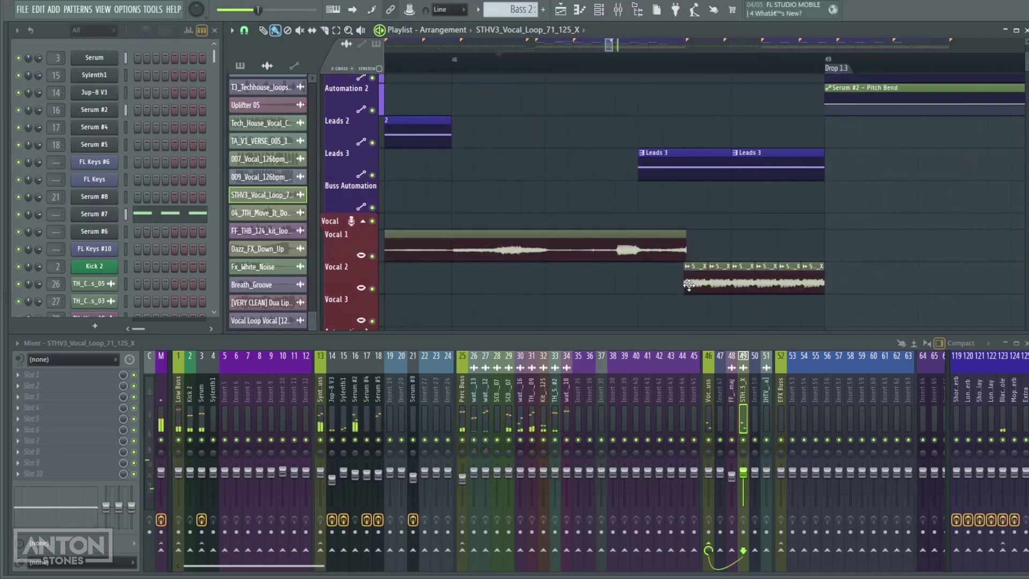
pyautogui.scroll(-3, 783, 236)
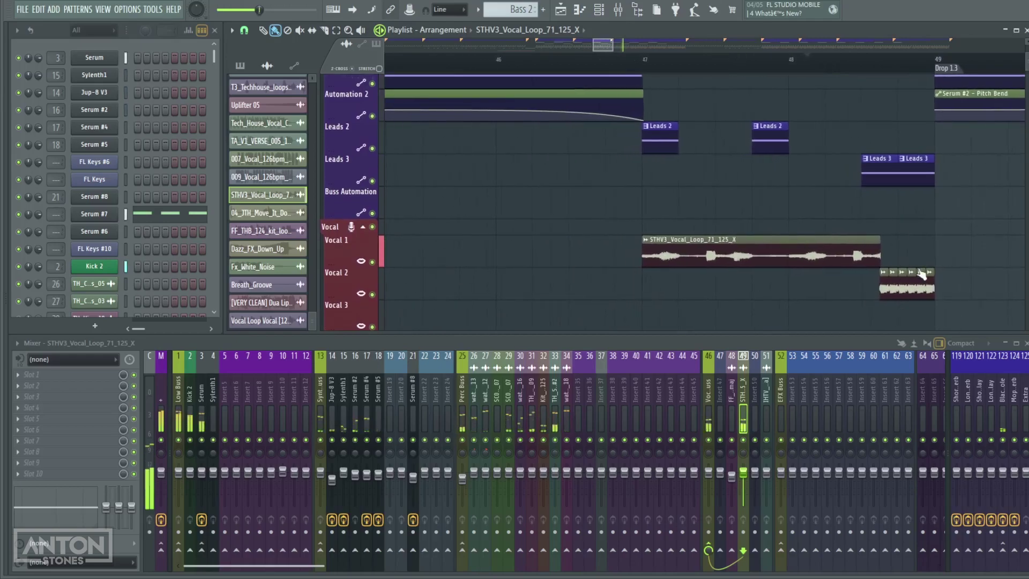
# - Copy the Leads 1 clip with its Serum #3 automation to bar 61, in the last phrase before Break 2
pyautogui.scroll(-5, 830, 225)
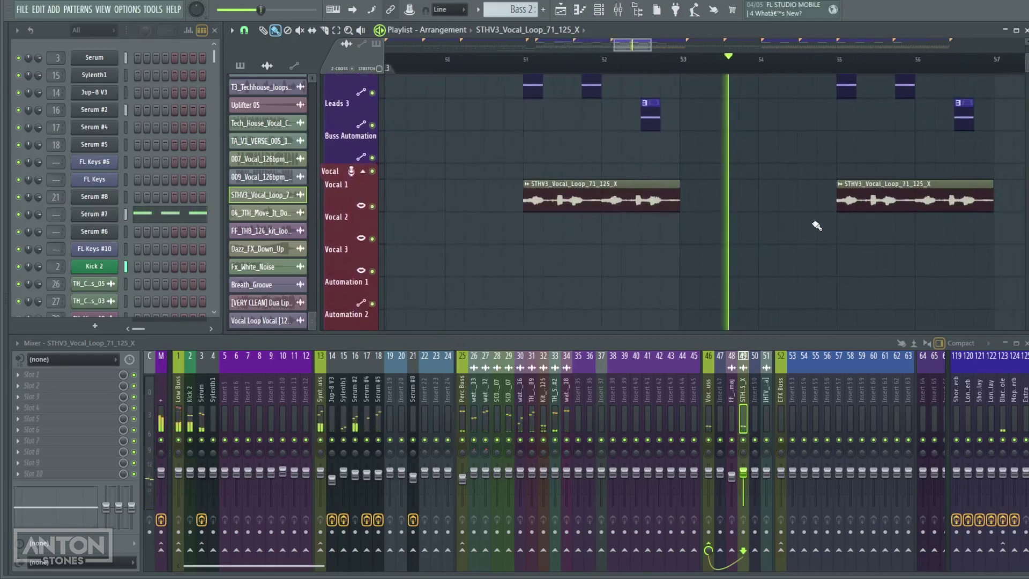
pyautogui.scroll(-6, 816, 225)
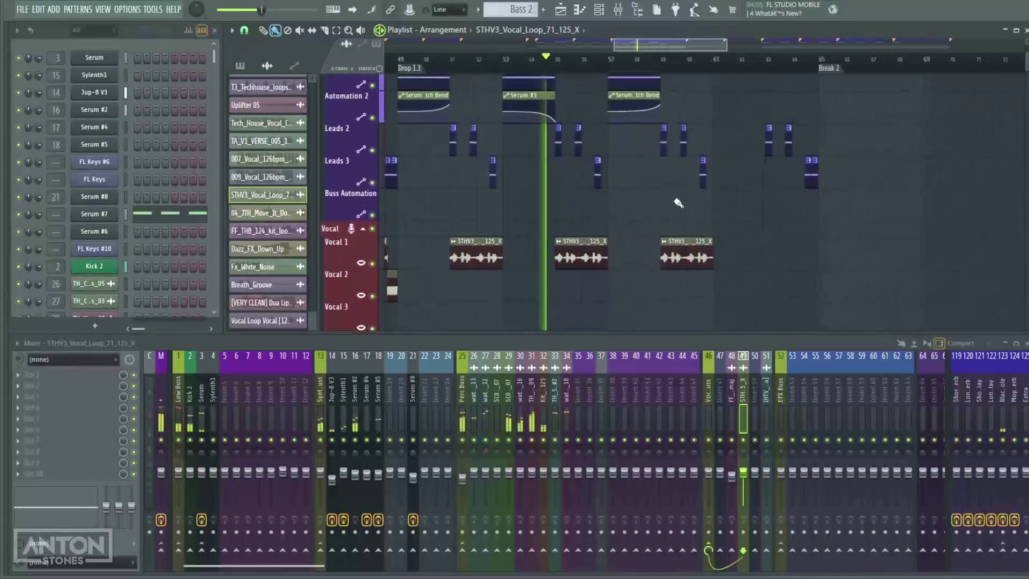
pyautogui.scroll(6, 691, 203)
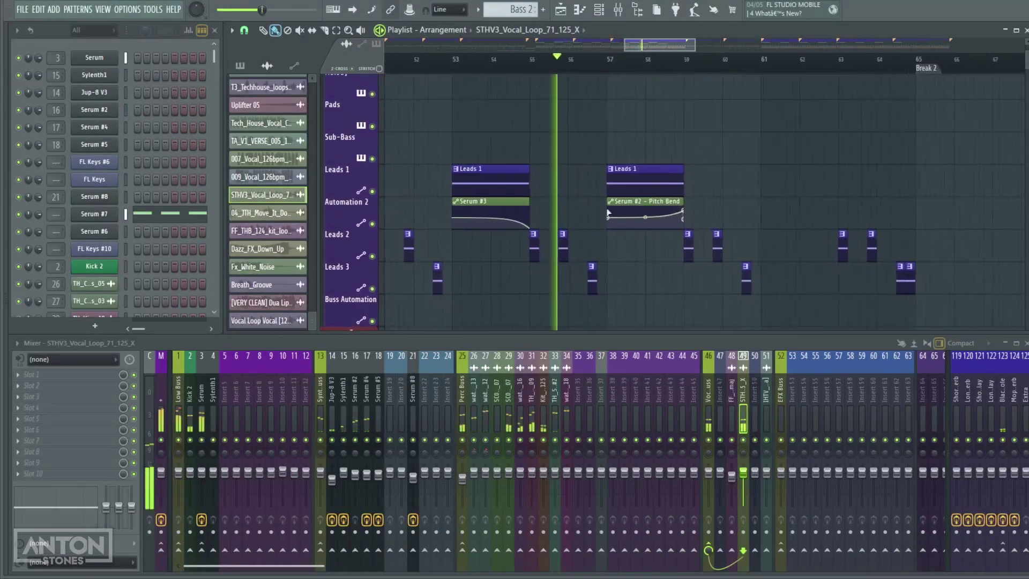
pyautogui.click(591, 175)
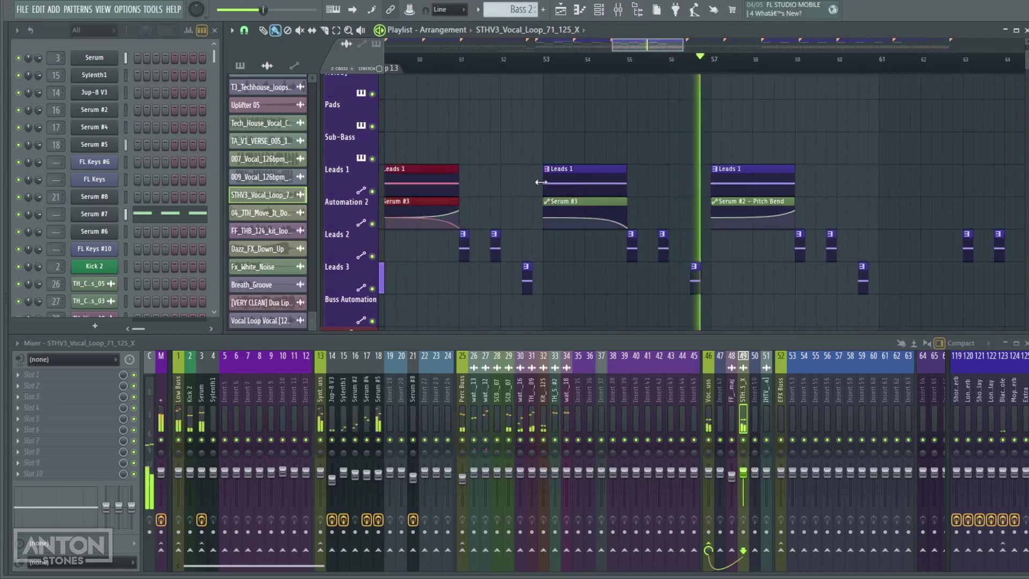
pyautogui.moveTo(443, 179); pyautogui.dragTo(895, 122)
# - Stop playback and place a short piece of the STHV3_Vocal_Loop_71_125_X clip at bar 61 on the Vocal 2 track
pyautogui.hscroll(4, 682, 260)
pyautogui.scroll(-5, 747, 269)
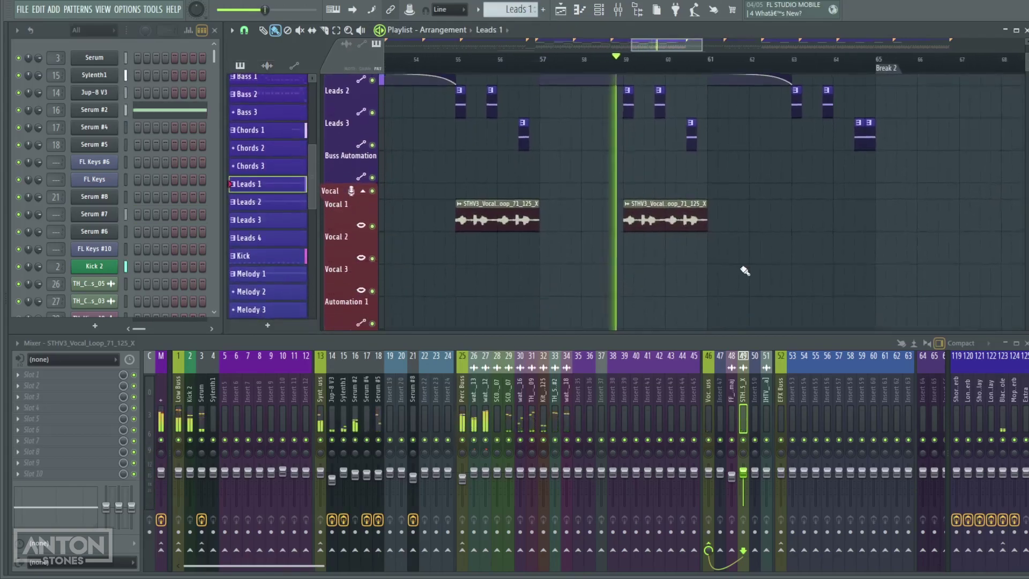
pyautogui.hscroll(2, 684, 294)
pyautogui.scroll(3, 746, 170)
pyautogui.scroll(-3, 718, 161)
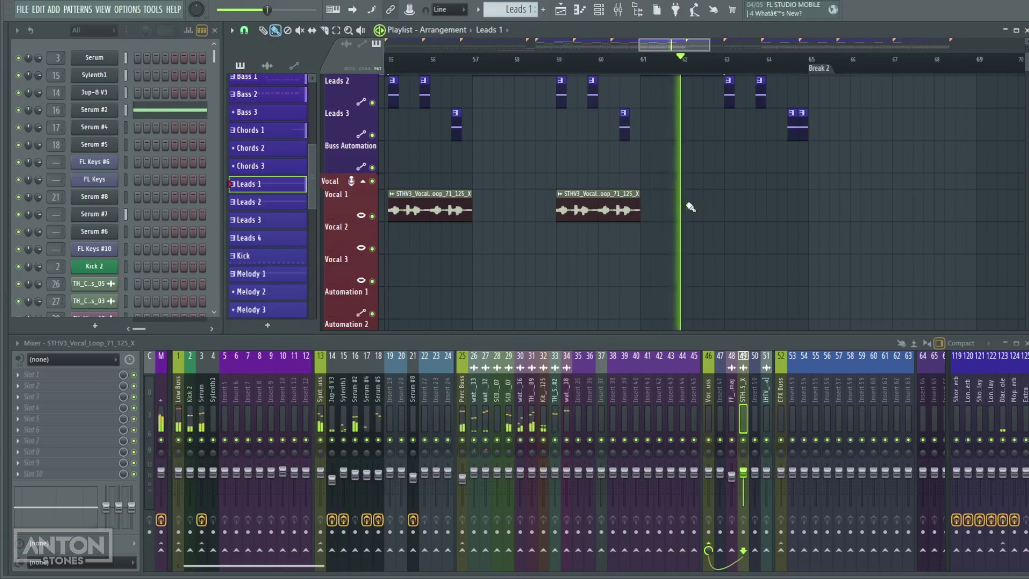
pyautogui.press('space')
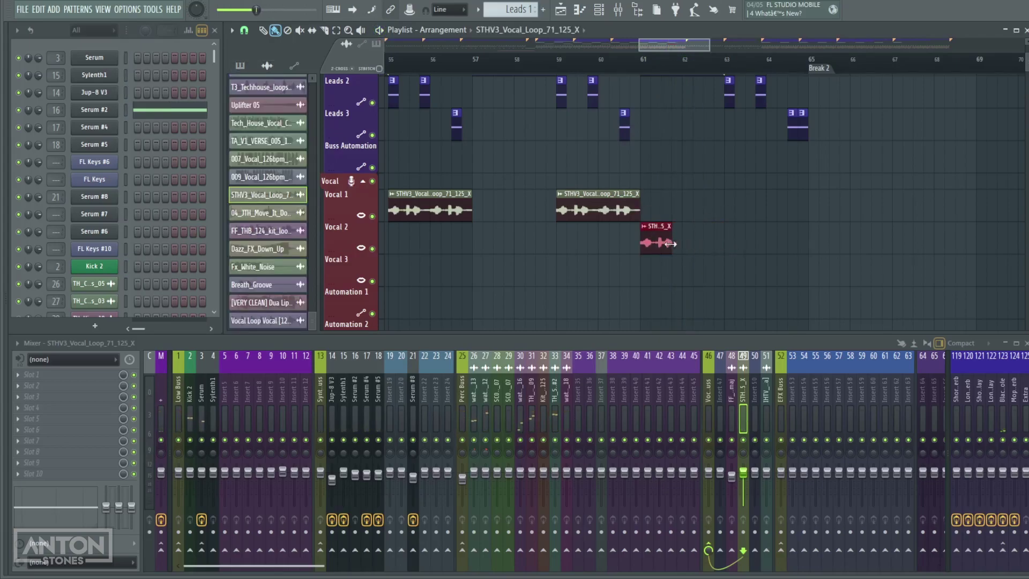
# - Solo the Vocal 2 track and trim its vocal clip at bar 61 to a one-beat slice
pyautogui.rightClick(372, 249)
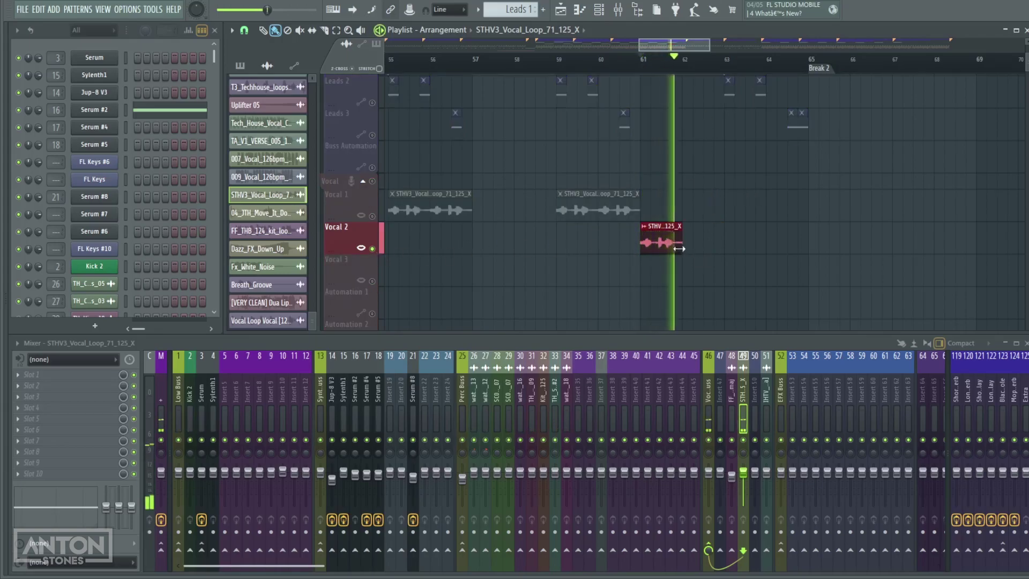
pyautogui.moveTo(690, 242); pyautogui.dragTo(703, 237)
pyautogui.press('space')
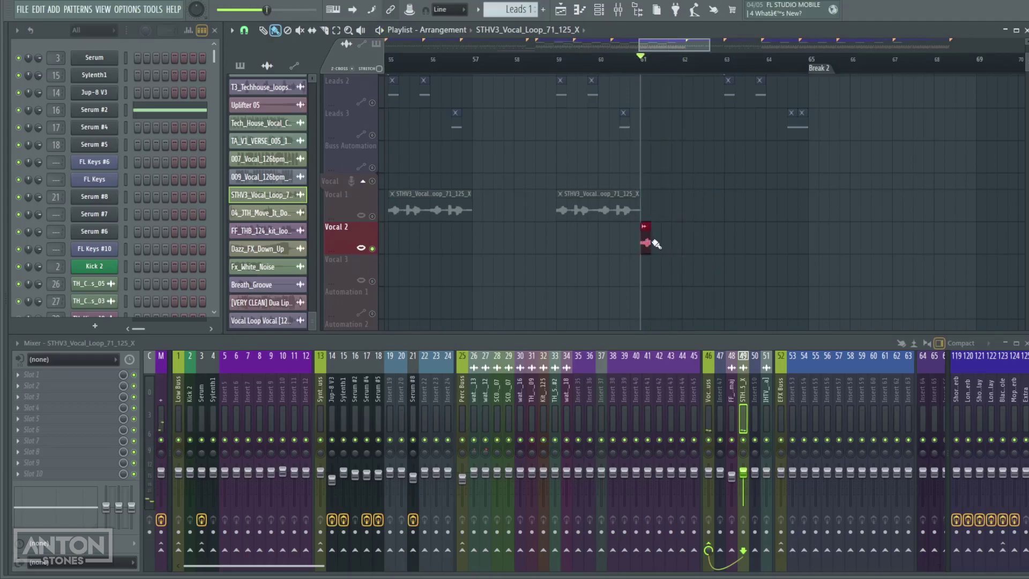
pyautogui.scroll(5, 656, 242)
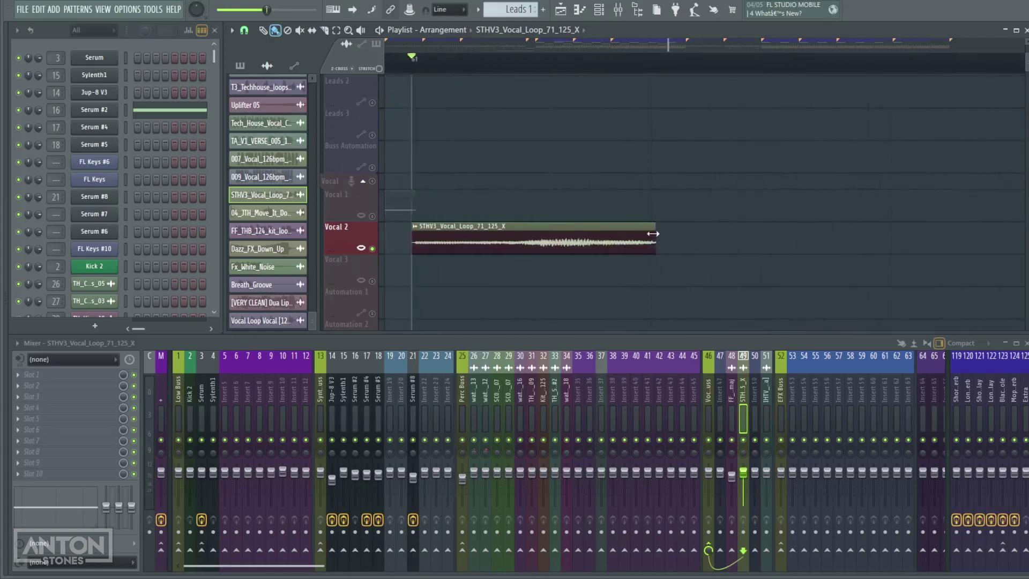
pyautogui.scroll(-5, 648, 228)
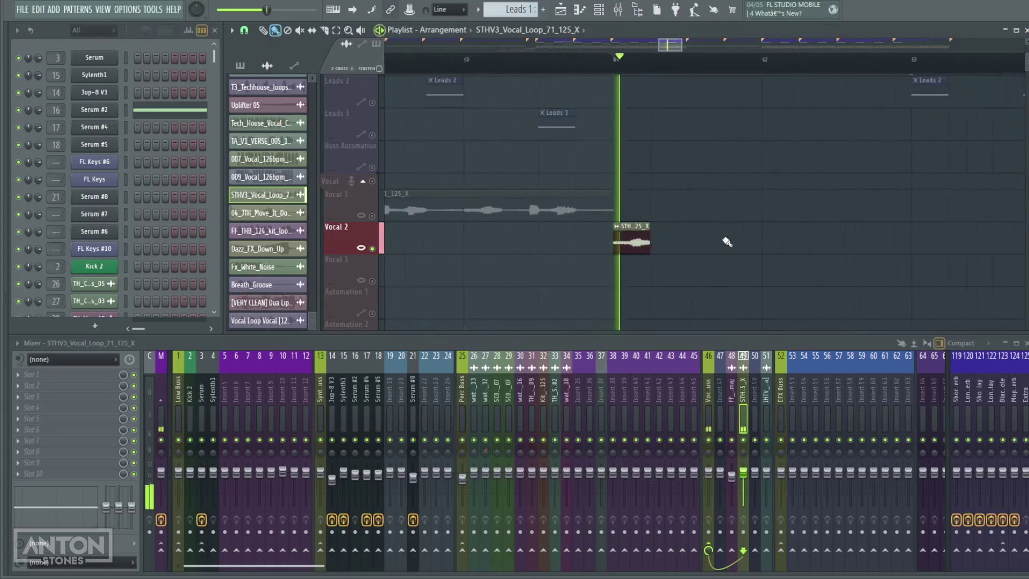
# - Repeat the one-beat vocal slice along Vocal 2 from bar 61 up to Break 2
pyautogui.moveTo(650, 247); pyautogui.dragTo(873, 248)
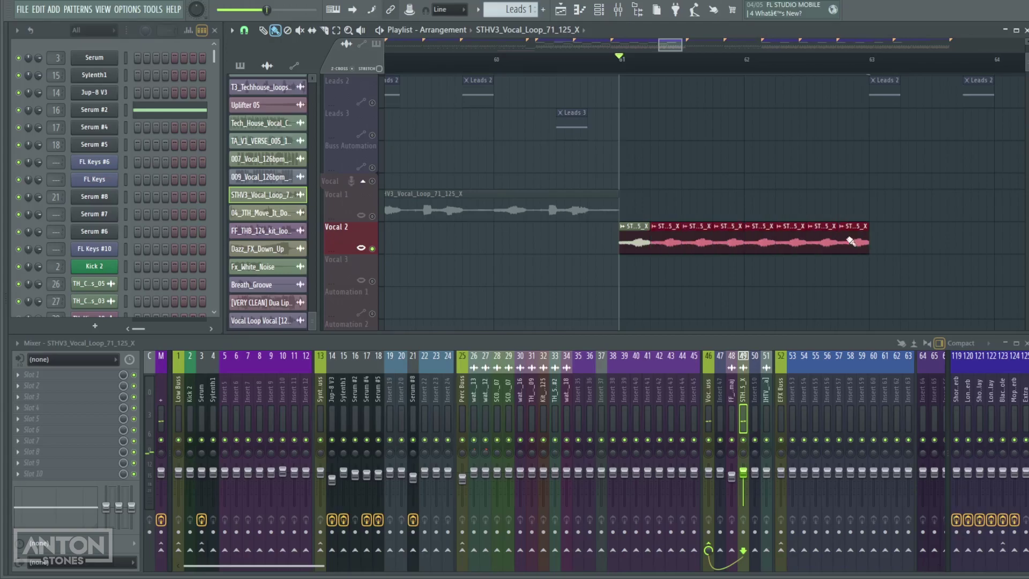
pyautogui.scroll(-2, 870, 248)
pyautogui.scroll(1, 758, 249)
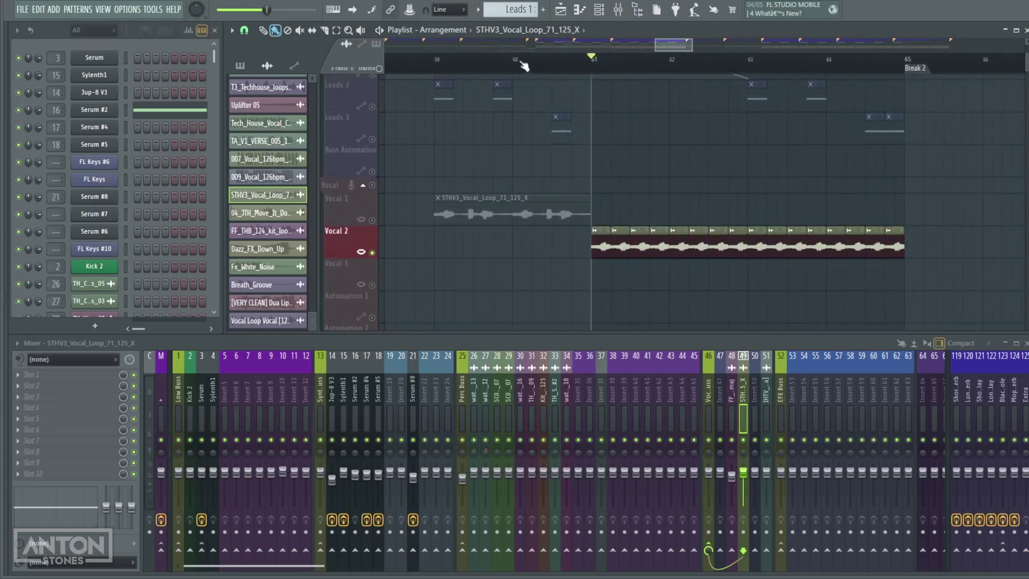
# - Unsolo Vocal 2 and listen to the repeated vocal slices with the full arrangement up to Break 2
pyautogui.rightClick(379, 252)
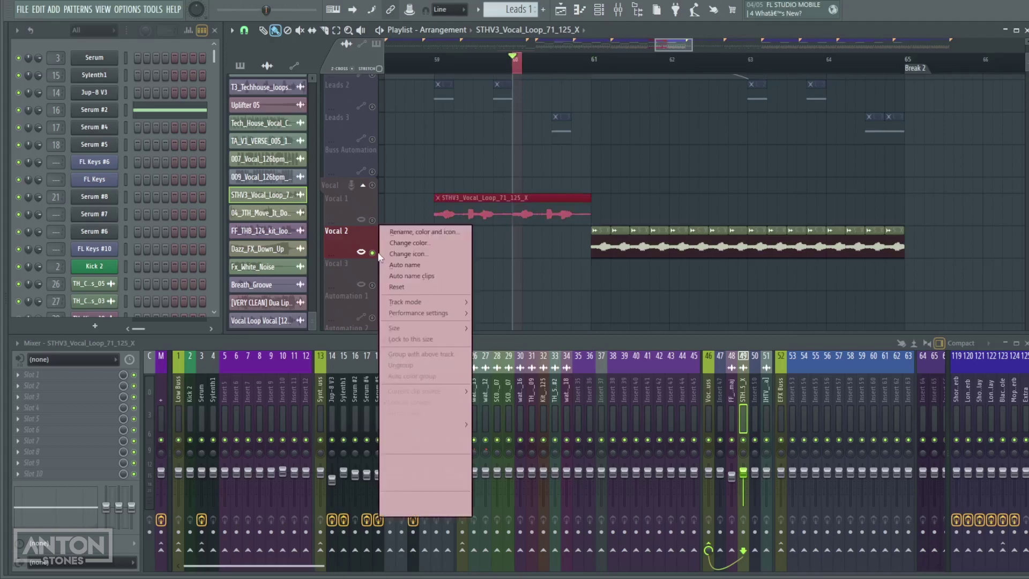
pyautogui.rightClick(372, 254)
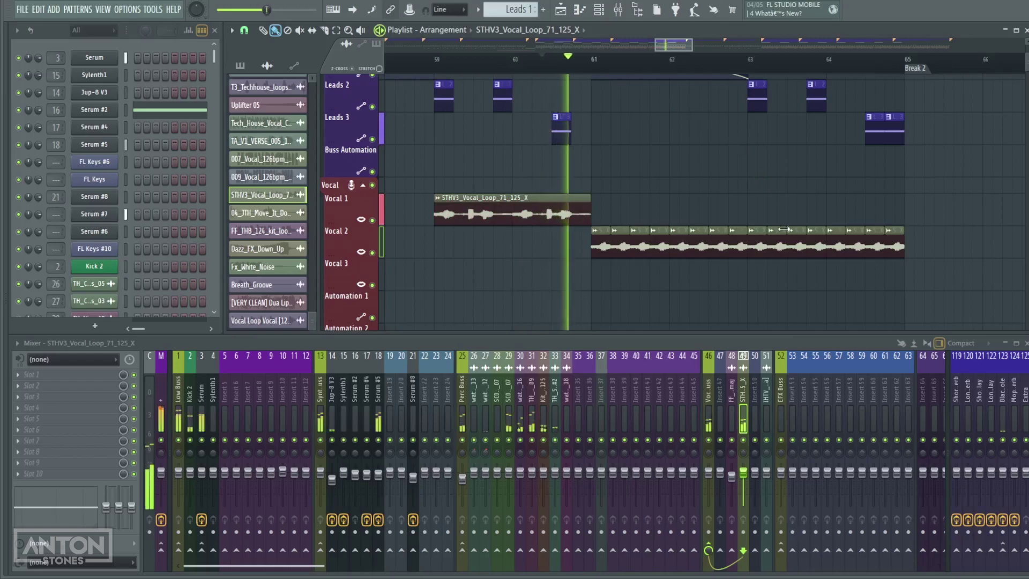
pyautogui.scroll(-1, 786, 264)
pyautogui.scroll(-3, 785, 263)
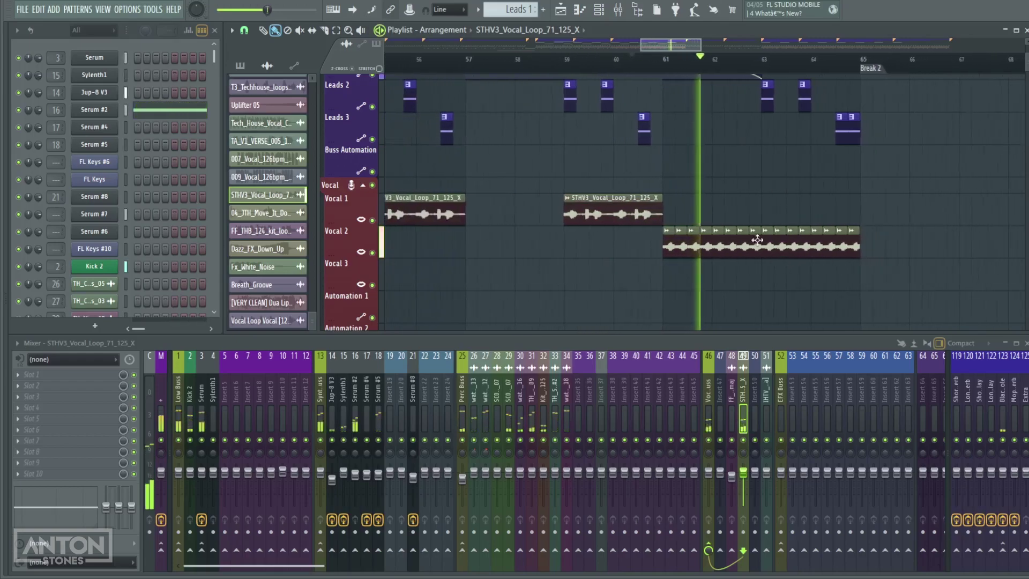
pyautogui.moveTo(759, 168); pyautogui.dragTo(713, 223)
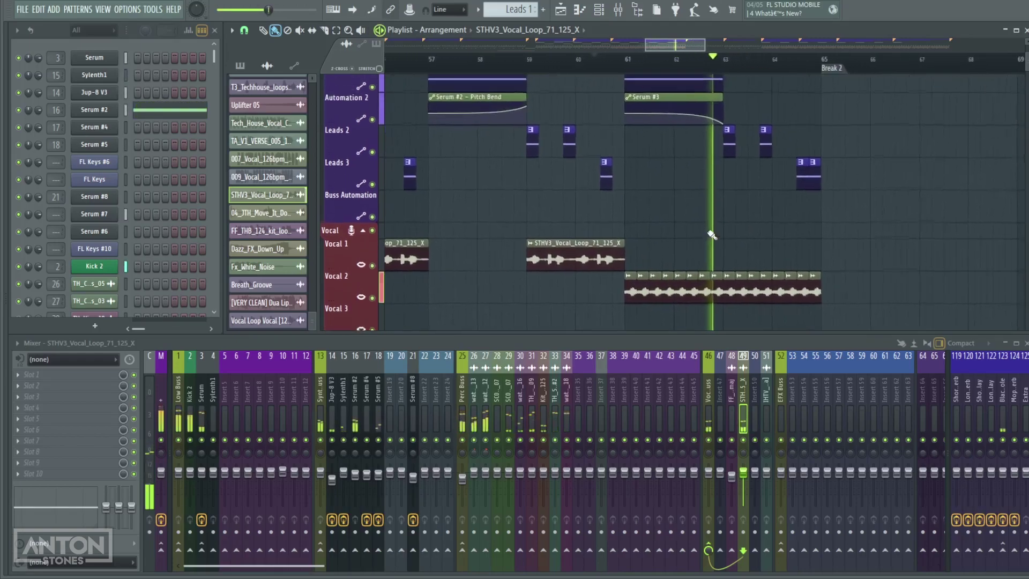
pyautogui.scroll(5, 774, 287)
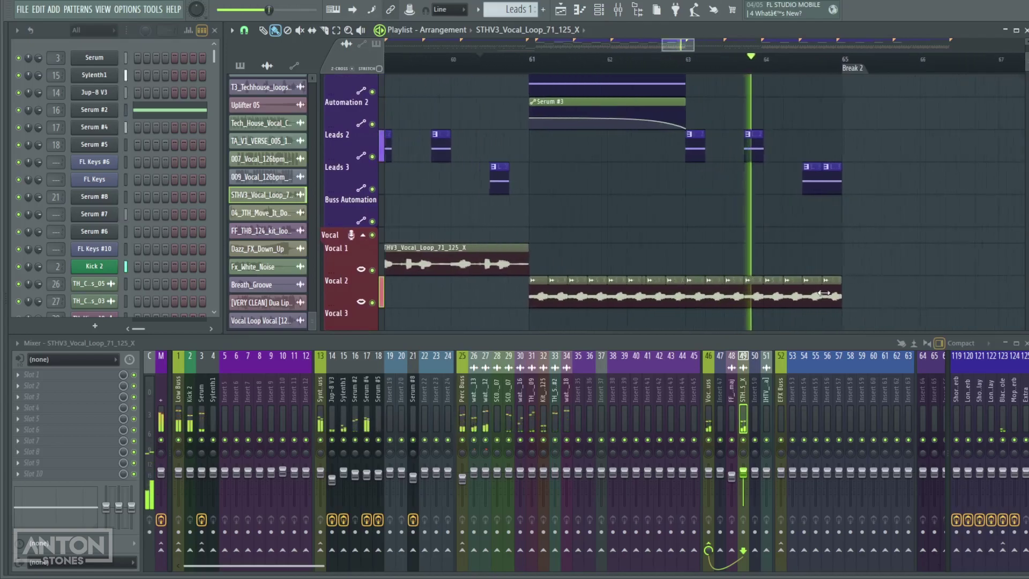
# - Delete the repeated Vocal 2 slices from bar 61 onward, keeping only the slice at bar 63
pyautogui.scroll(-3, 904, 216)
pyautogui.moveTo(904, 217); pyautogui.dragTo(702, 269)
pyautogui.moveTo(604, 204); pyautogui.dragTo(792, 240)
pyautogui.press('Delete')
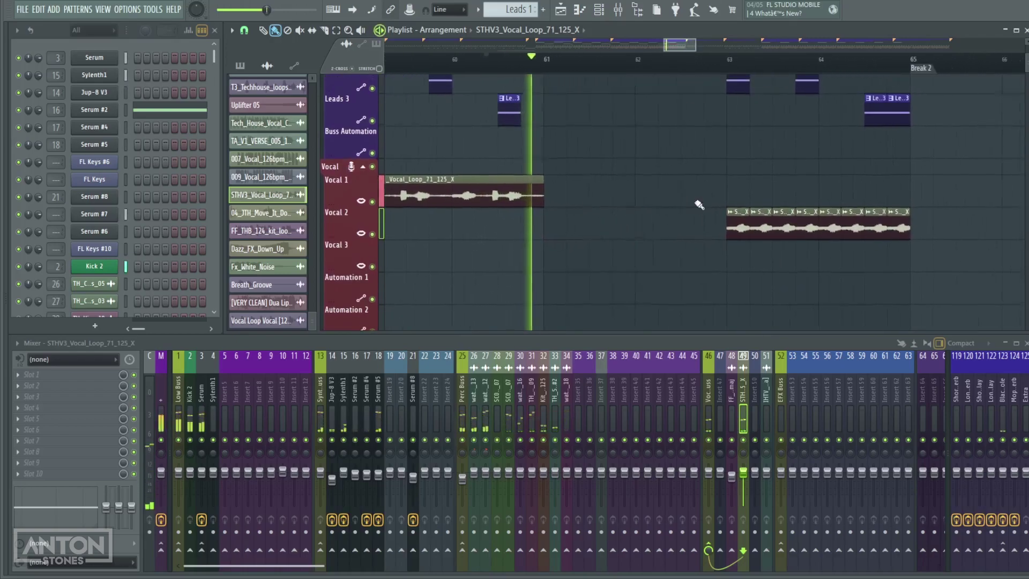
pyautogui.rightClick(688, 240)
pyautogui.hscroll(-3, 650, 232)
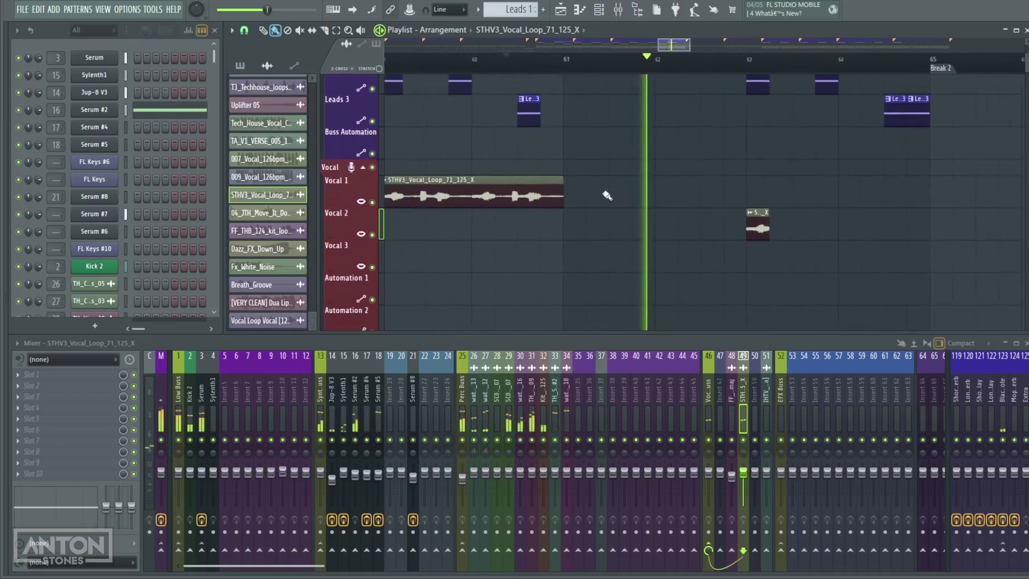
# - Extend the bar 63 vocal slice to one bar and add a half-bar copy at bar 64, ending where the Leads 3 clips start
pyautogui.moveTo(773, 227); pyautogui.dragTo(842, 228)
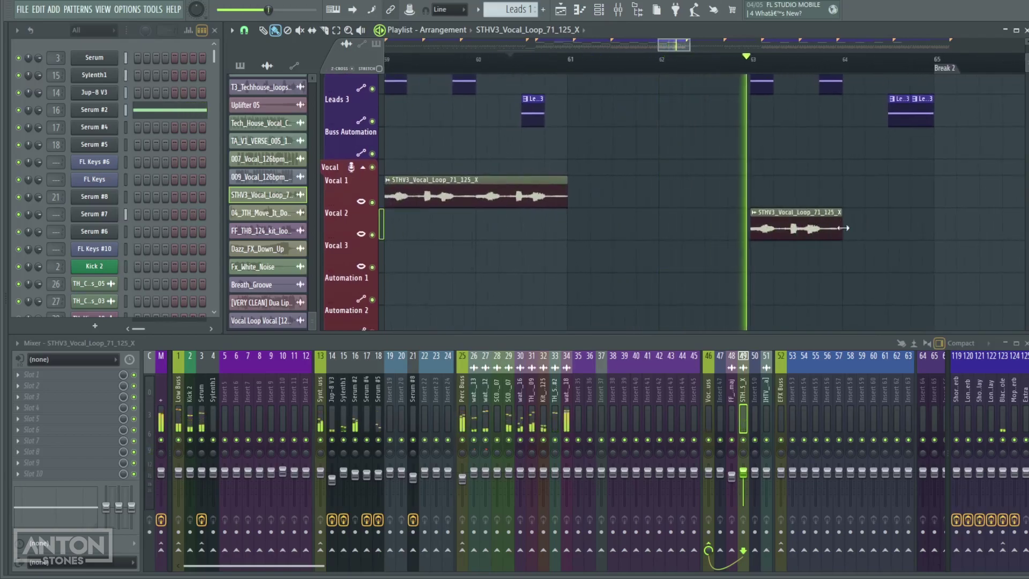
pyautogui.click(847, 229)
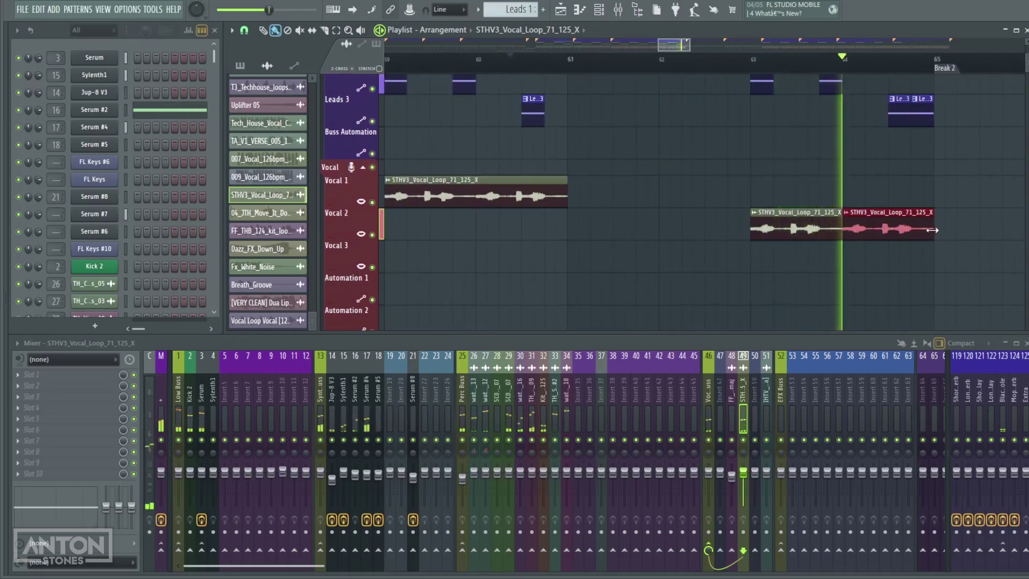
pyautogui.moveTo(933, 231); pyautogui.dragTo(870, 233)
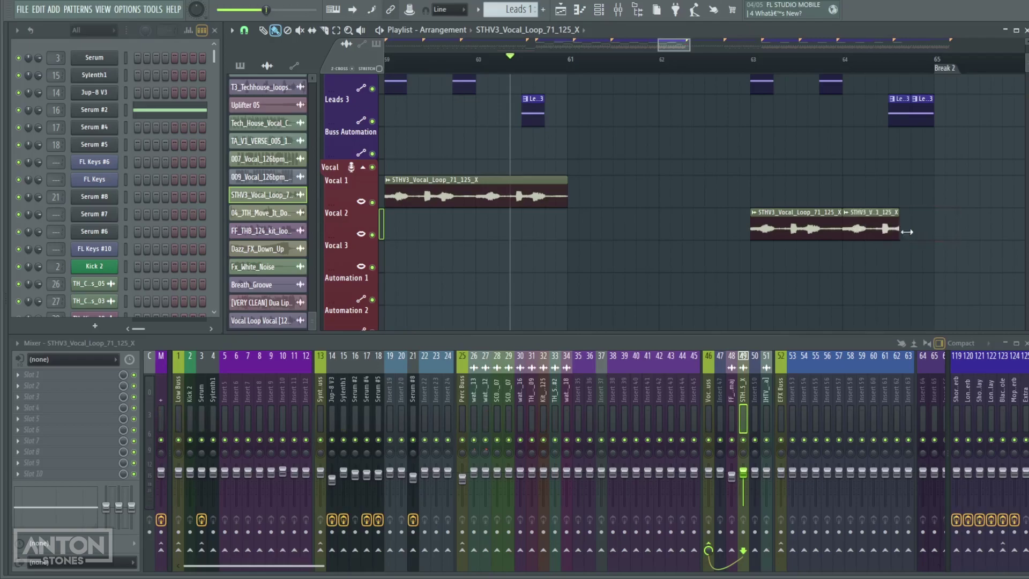
pyautogui.press('space')
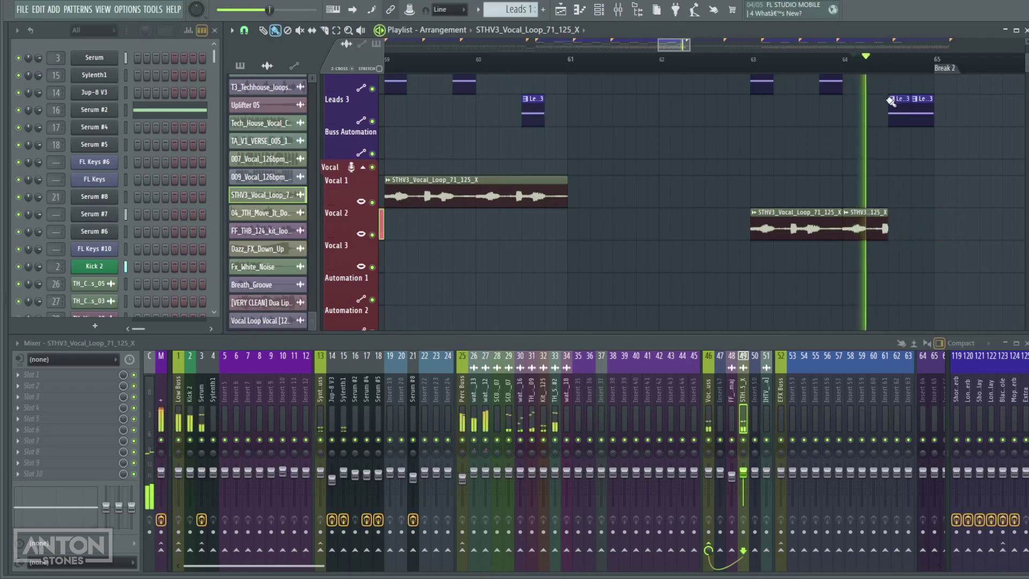
# - Fill Vocal 2 from the middle of bar 64 to Break 2 with short stutter slices of the vocal's last syllable
pyautogui.press('space')
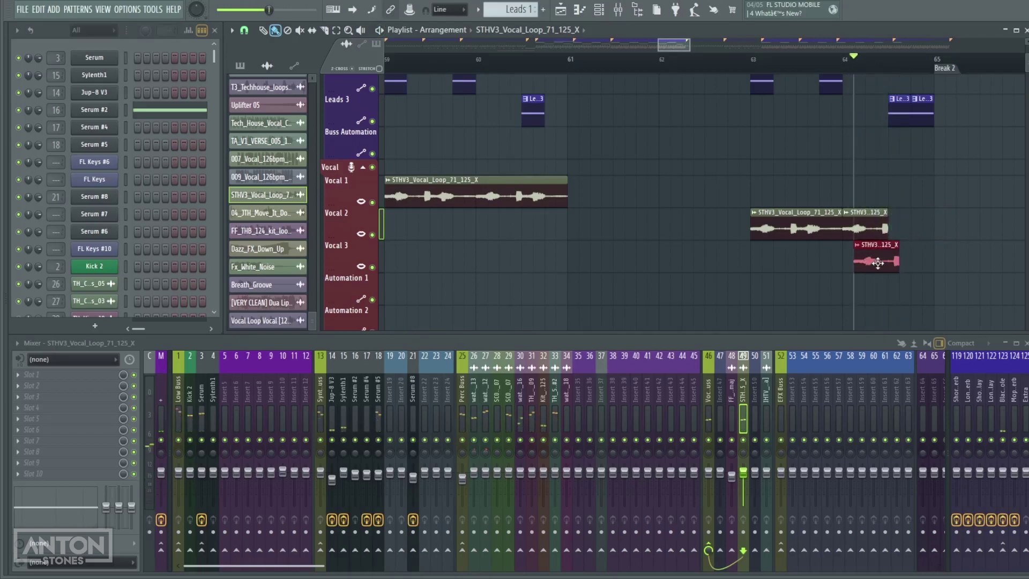
pyautogui.scroll(5, 868, 264)
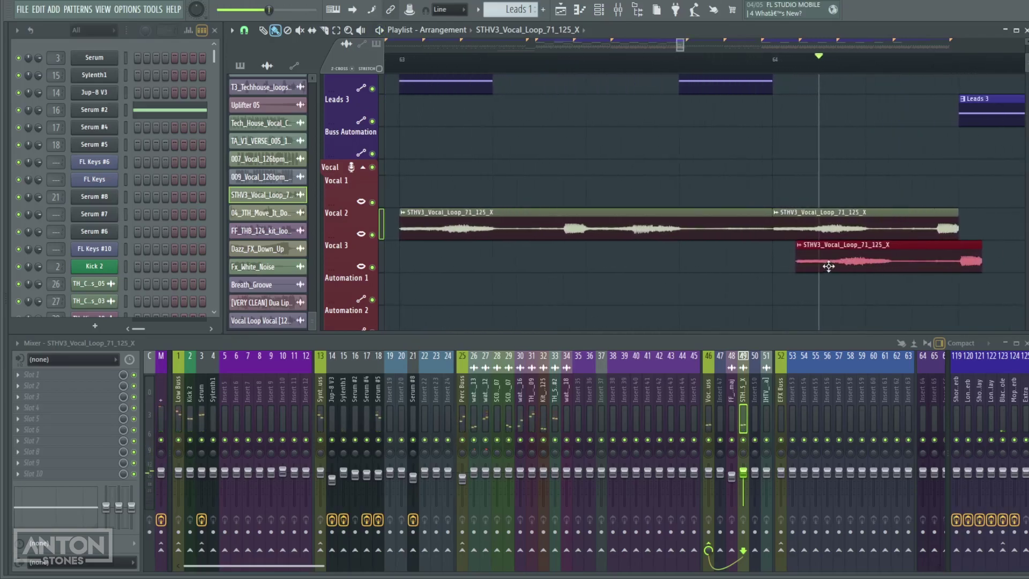
pyautogui.moveTo(969, 222); pyautogui.dragTo(766, 215)
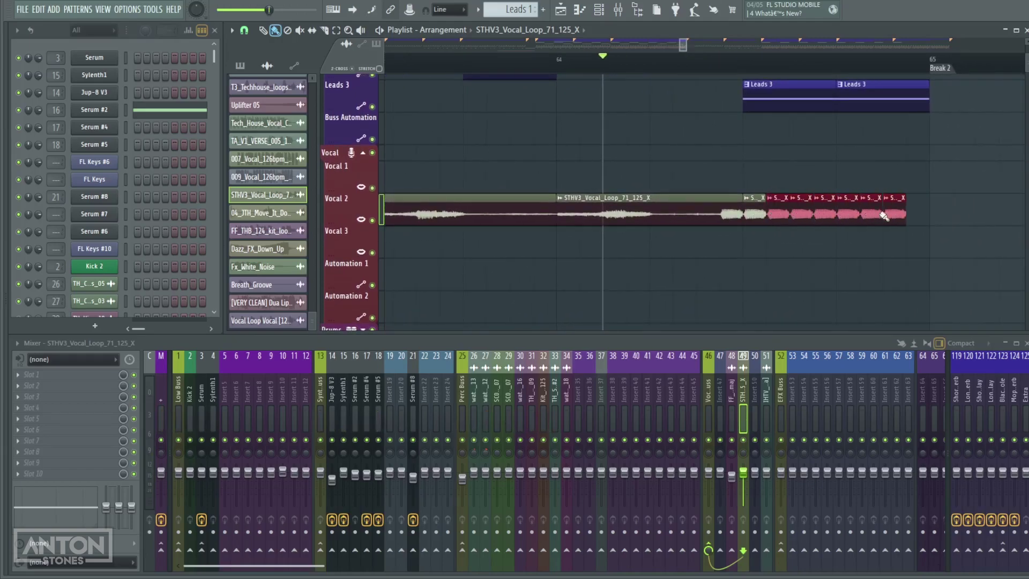
pyautogui.scroll(-5, 814, 262)
# - Play the stutter ending and delete the Vocal 2 clips between bar 63 and Break 2
pyautogui.press('space')
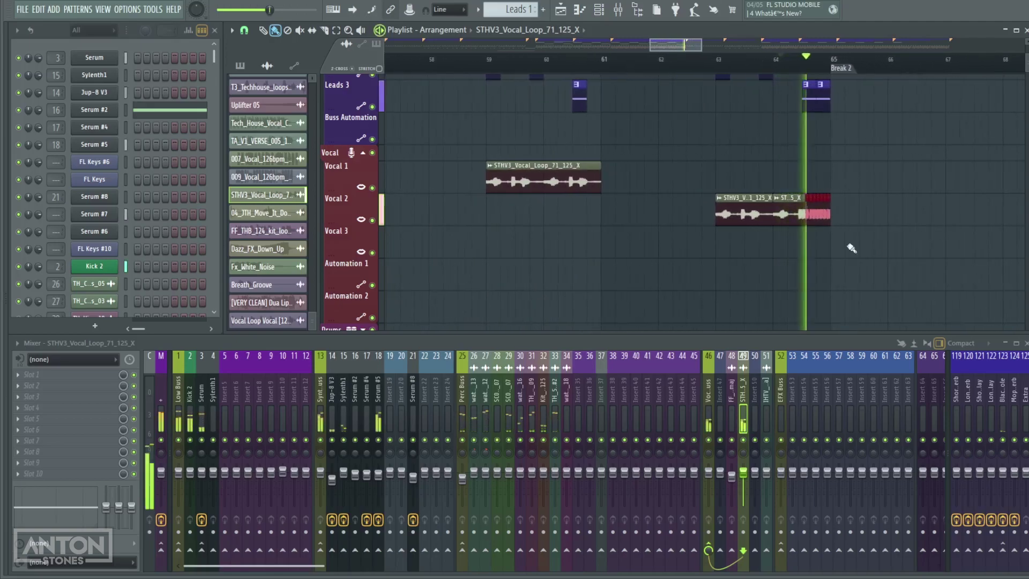
pyautogui.scroll(-2, 878, 247)
pyautogui.scroll(6, 911, 231)
pyautogui.press('space')
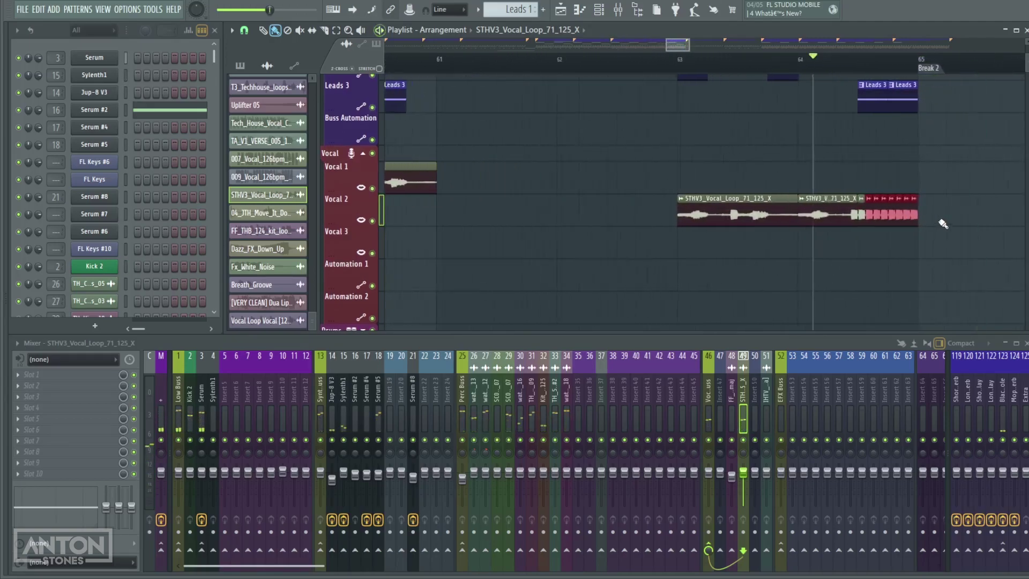
pyautogui.rightClick(852, 217)
pyautogui.scroll(-6, 809, 207)
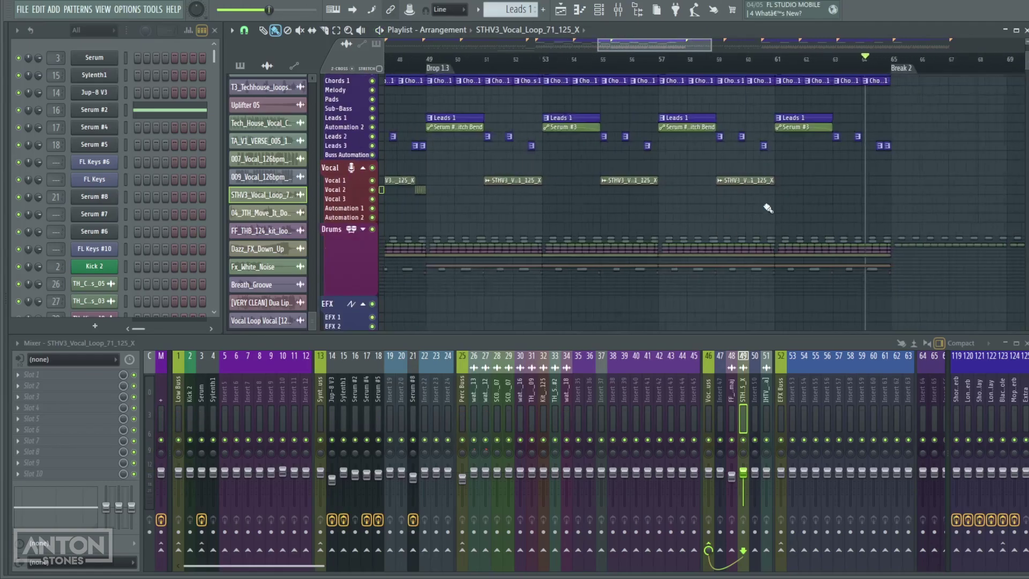
# - Play the call-and-response from the start of the drop to hear how the vocal sits in the mix
pyautogui.scroll(5, 668, 209)
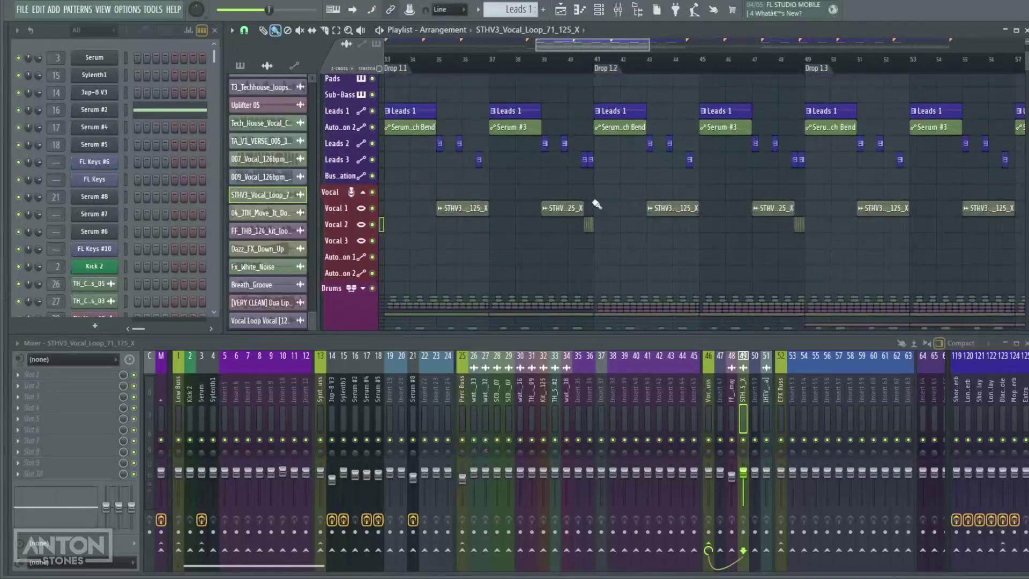
pyautogui.scroll(4, 645, 160)
pyautogui.click(640, 58)
pyautogui.press('space')
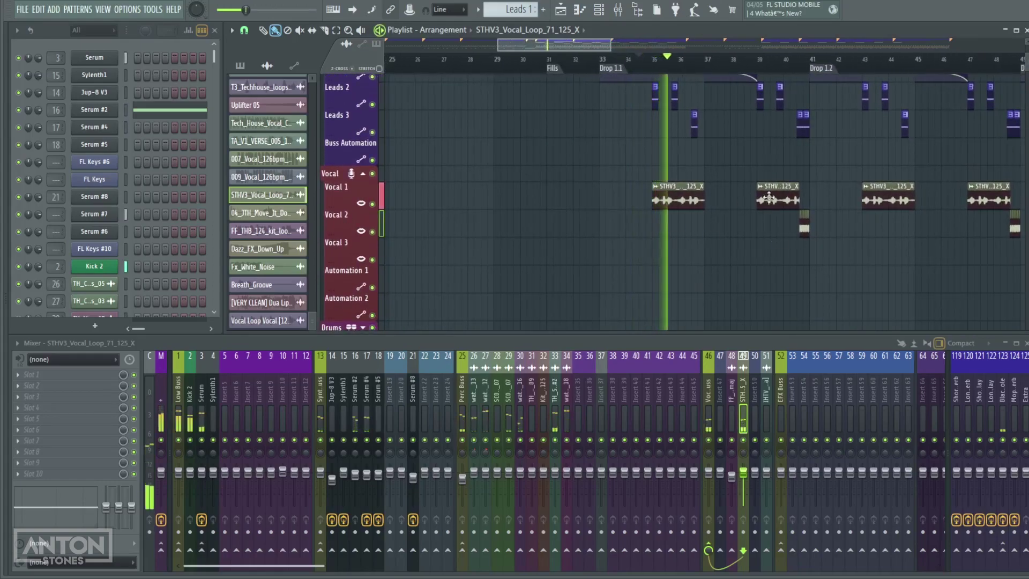
pyautogui.scroll(2, 739, 224)
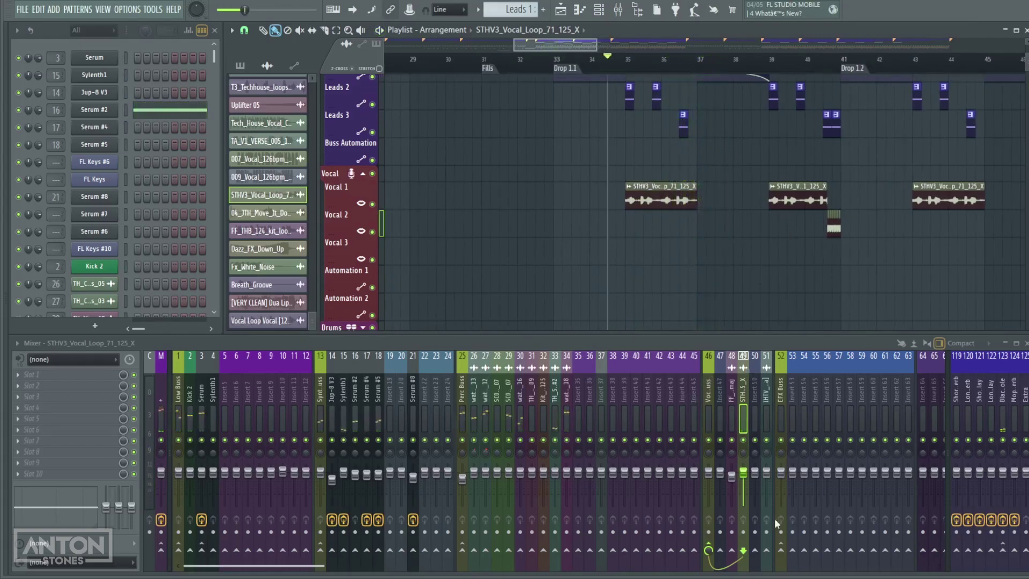
# - Load the Pro-Q 3 equalizer into the first effect slot of the Vocal Buss mixer track
pyautogui.click(710, 404)
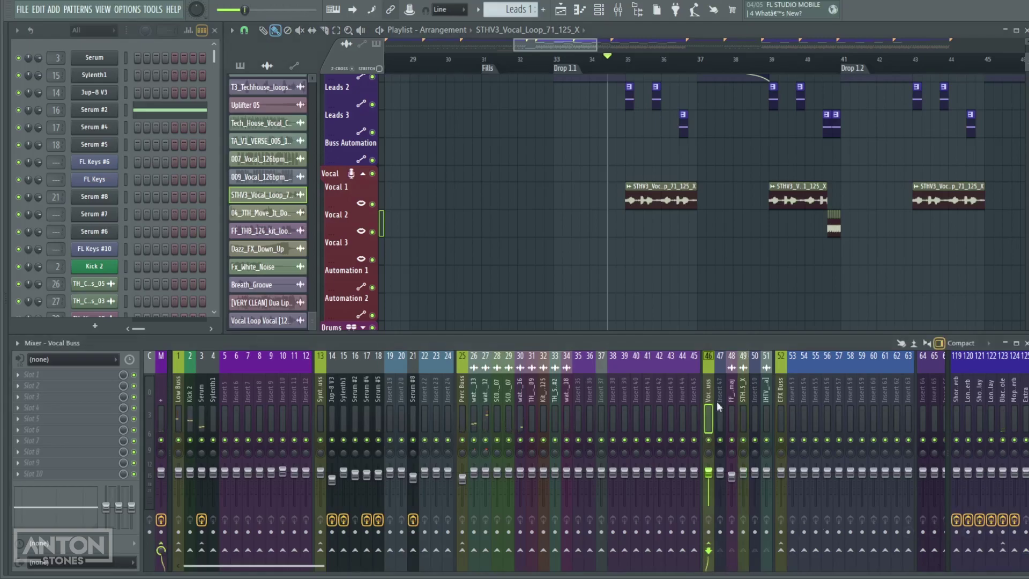
pyautogui.click(17, 376)
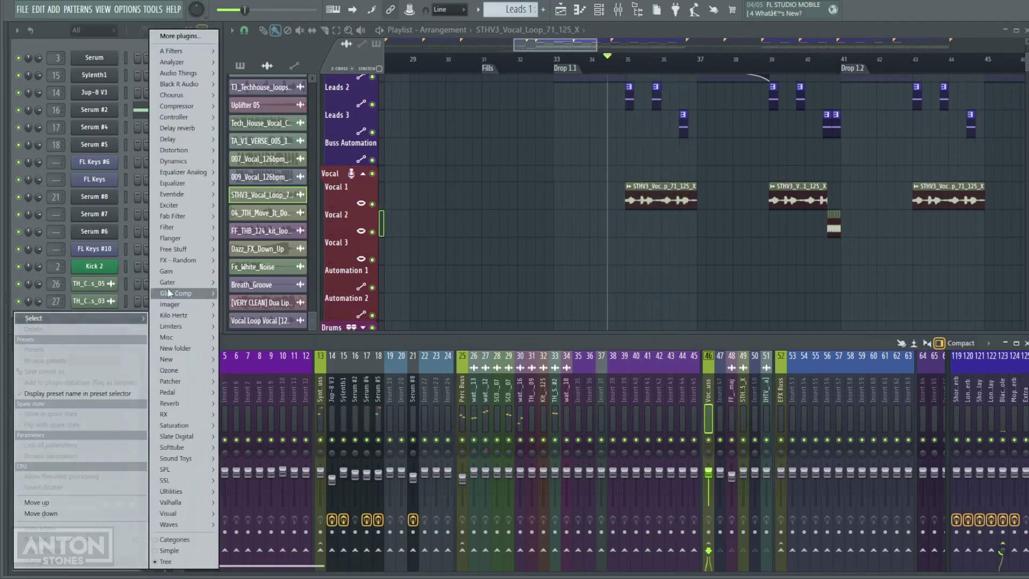
pyautogui.moveTo(185, 196)
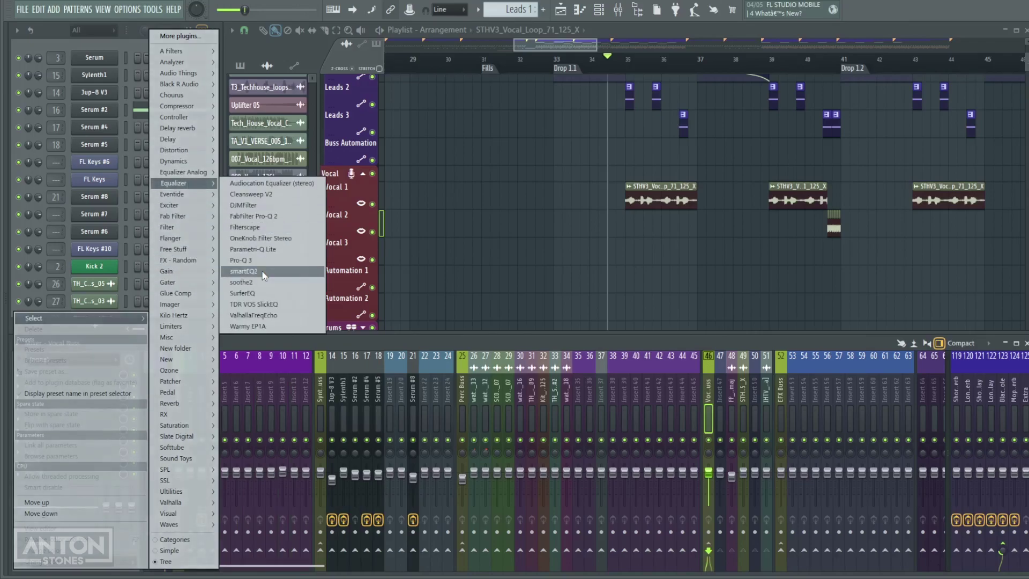
pyautogui.click(268, 260)
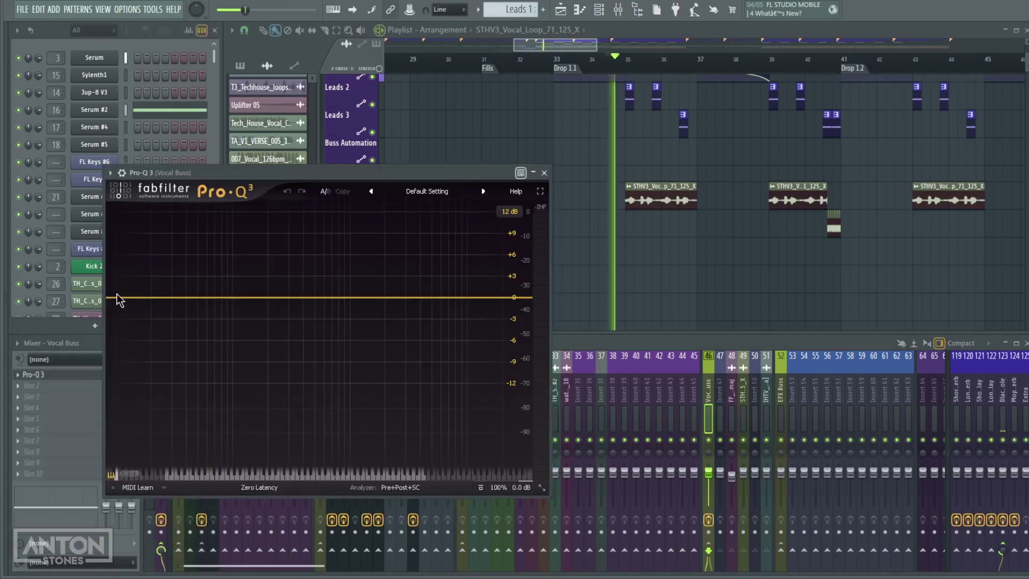
# - Add a 36 dB/oct low cut and a 36 dB/oct high cut at about 9389 Hz to the Vocal Buss in Pro-Q 3
pyautogui.doubleClick(116, 298)
pyautogui.moveTo(115, 298); pyautogui.dragTo(288, 310)
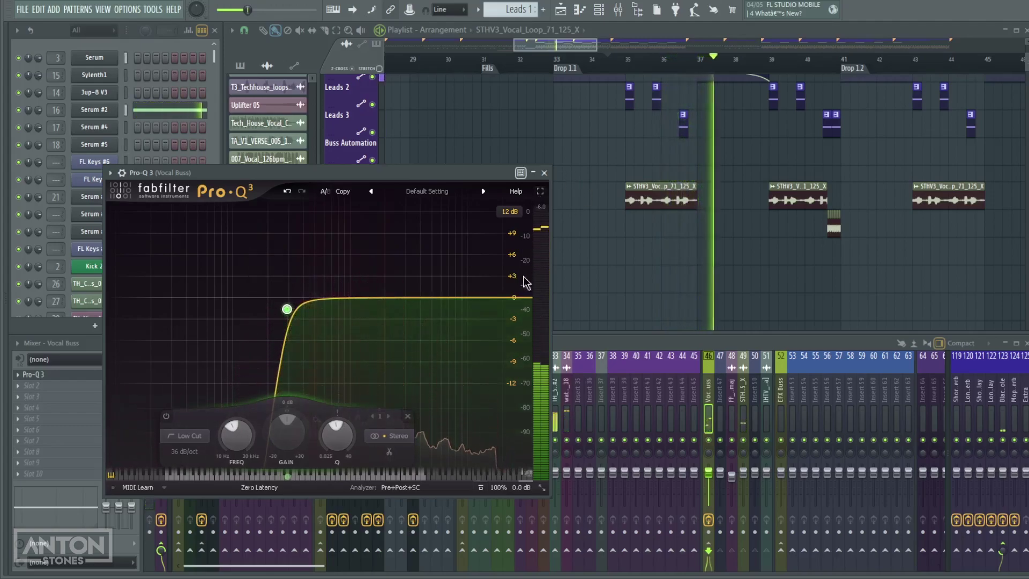
pyautogui.moveTo(524, 295); pyautogui.dragTo(462, 298)
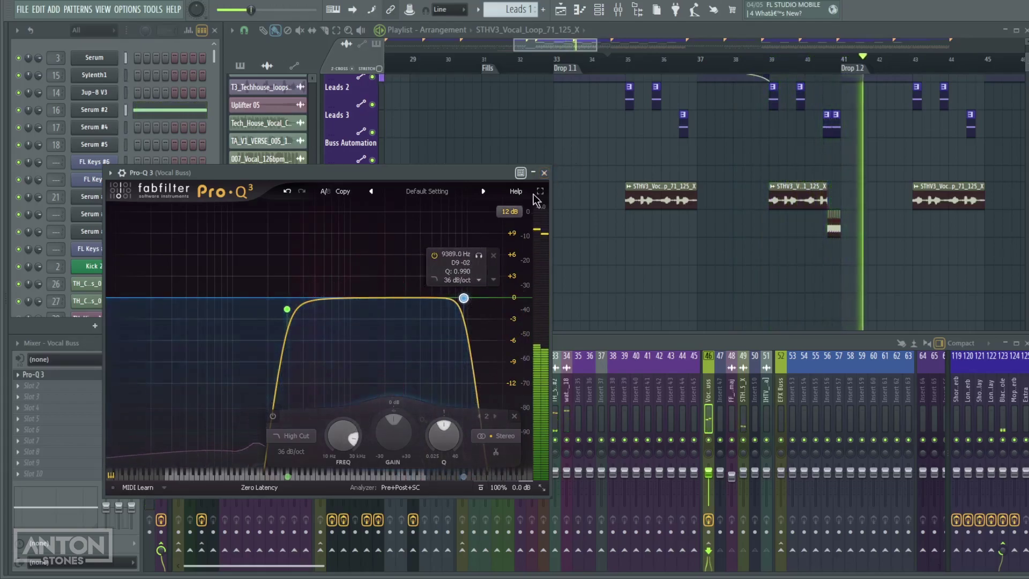
pyautogui.click(544, 173)
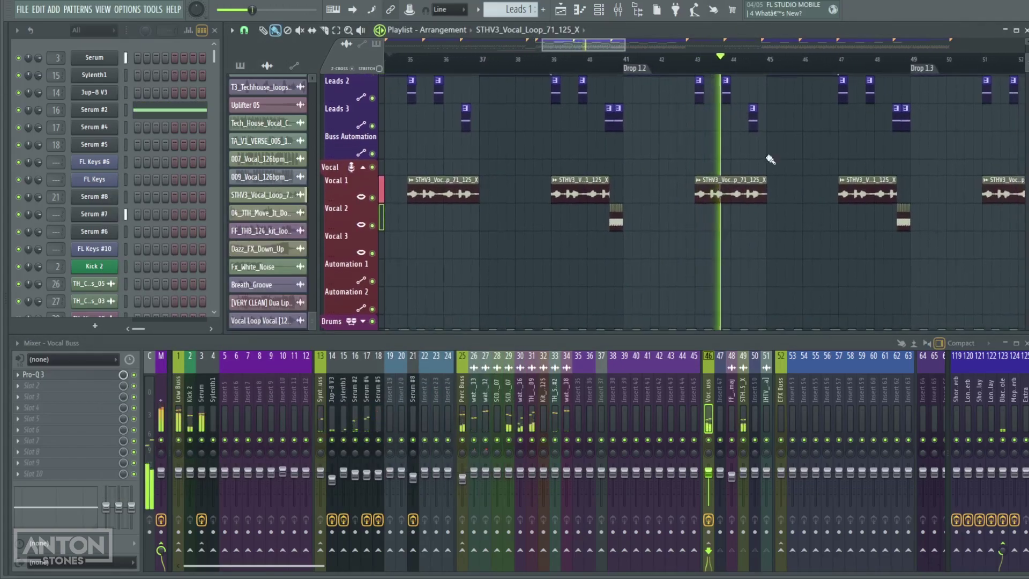
# - Stop playback, copy the bar 43 vocal loop clip onto the Automation 1 track and make it unique, saved as "STHV3_Vocal_Loop_71_125_X - Part_1.wav"
pyautogui.scroll(1, 751, 257)
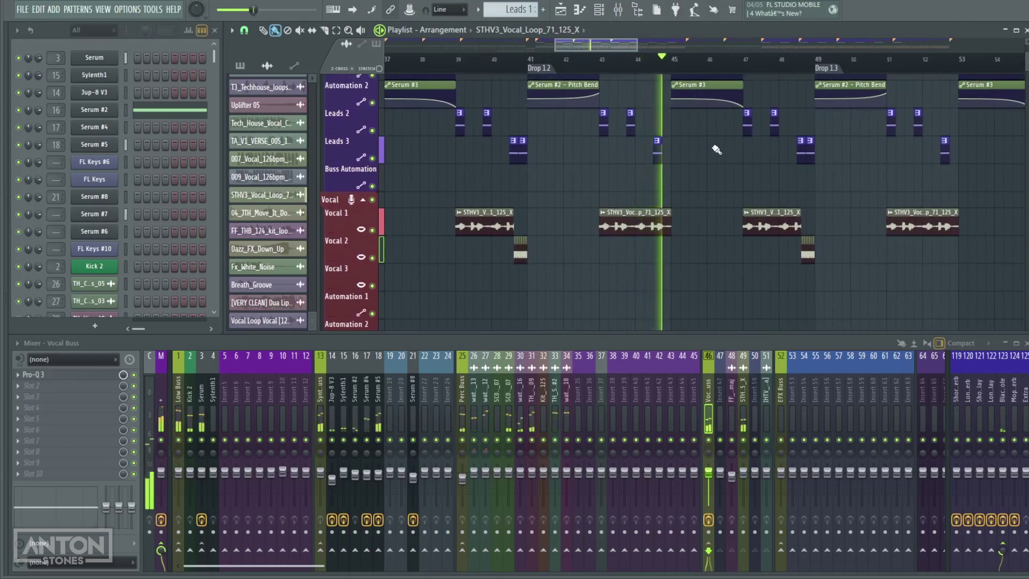
pyautogui.press('space')
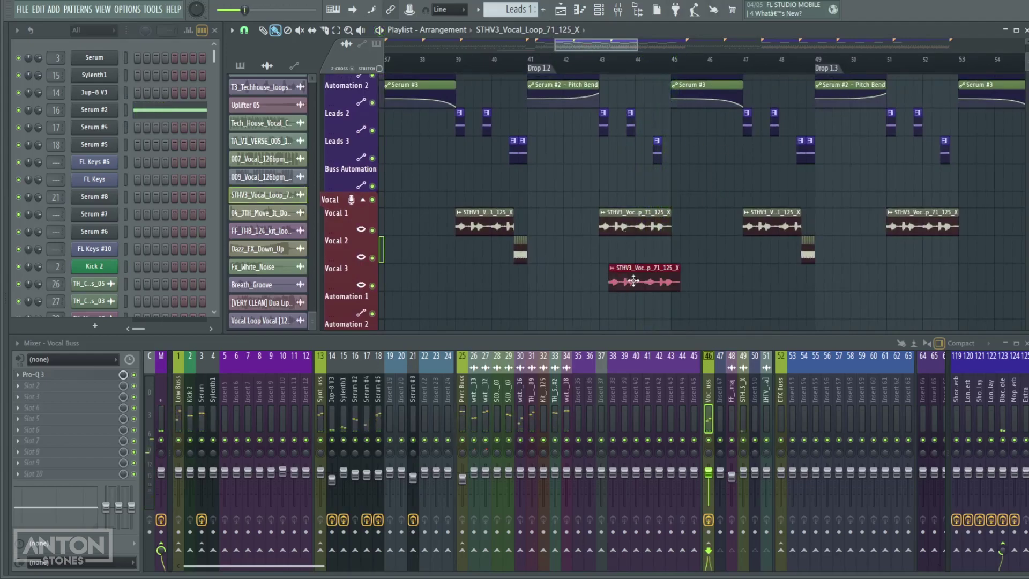
pyautogui.click(608, 300)
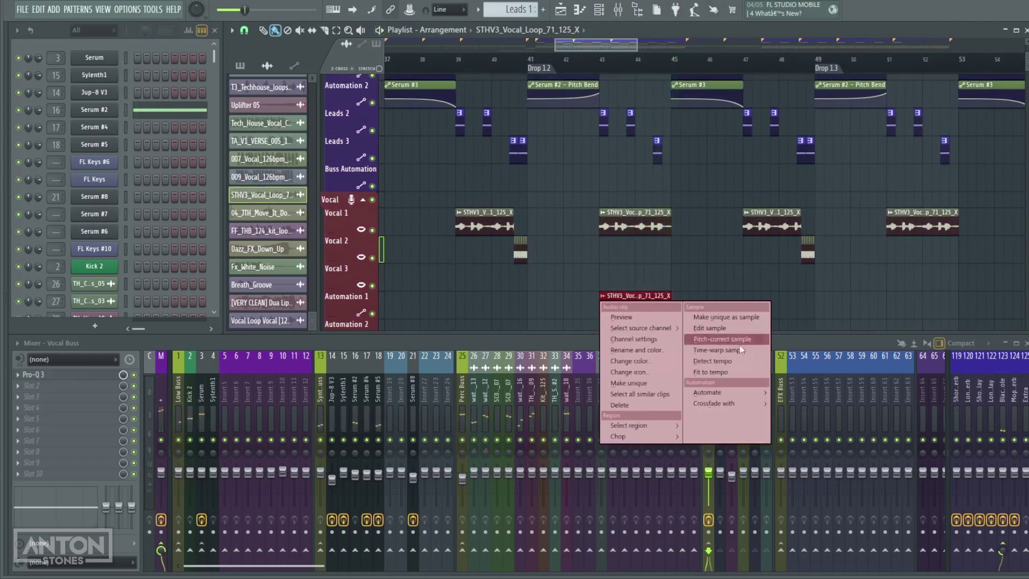
pyautogui.click(751, 348)
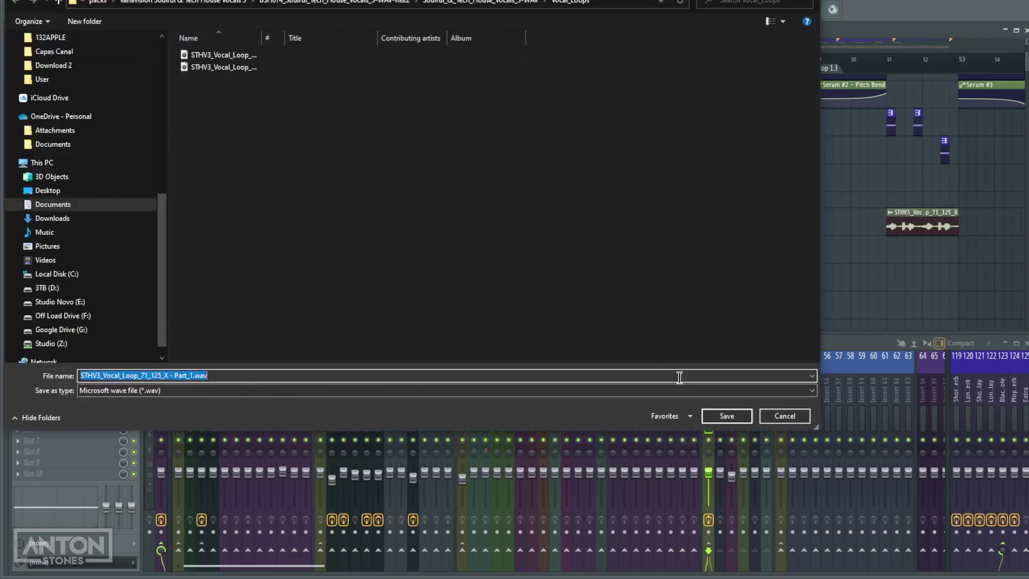
pyautogui.click(727, 416)
# - Chop the Part_1 vocal clip on the Automation 1 track with the complex Stutter 1 preset
pyautogui.scroll(5, 712, 209)
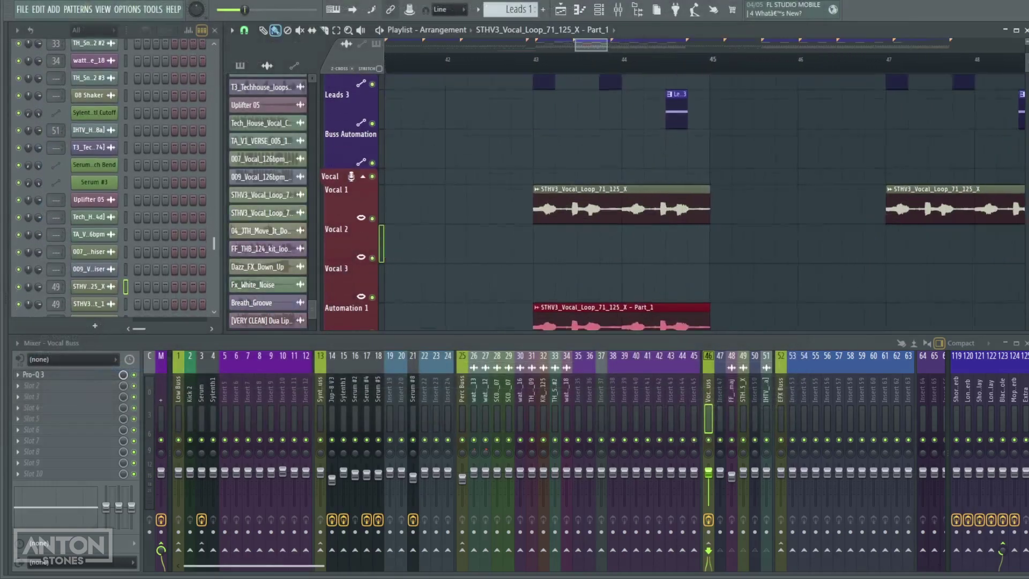
pyautogui.scroll(-1, 711, 209)
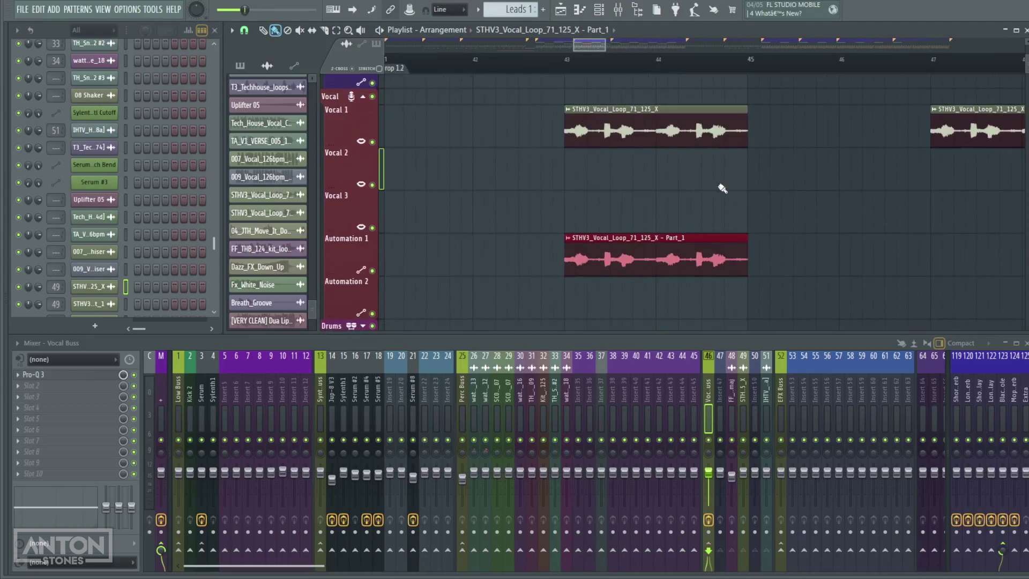
pyautogui.moveTo(664, 127); pyautogui.dragTo(673, 193)
pyautogui.rightClick(671, 193)
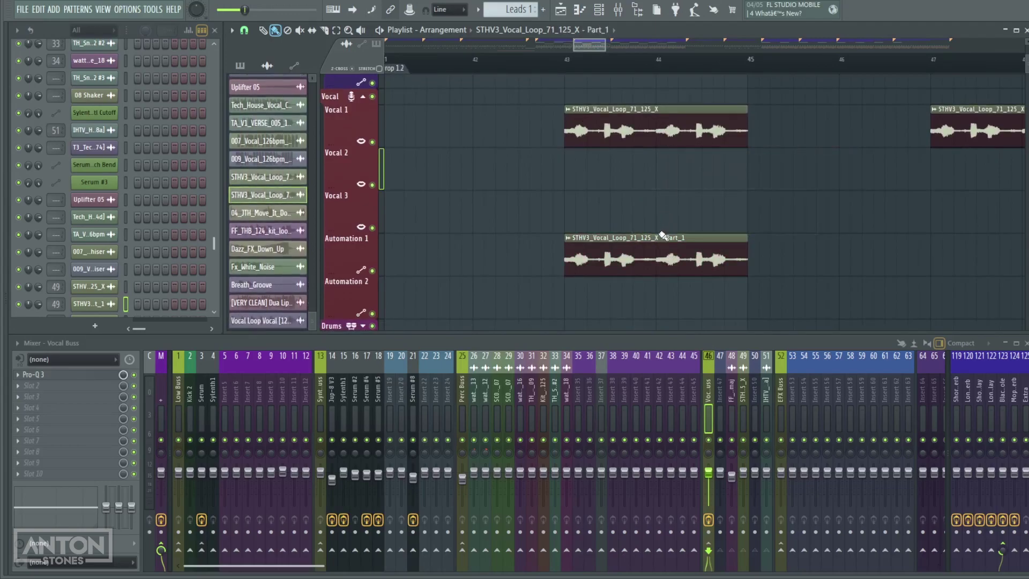
pyautogui.click(572, 239)
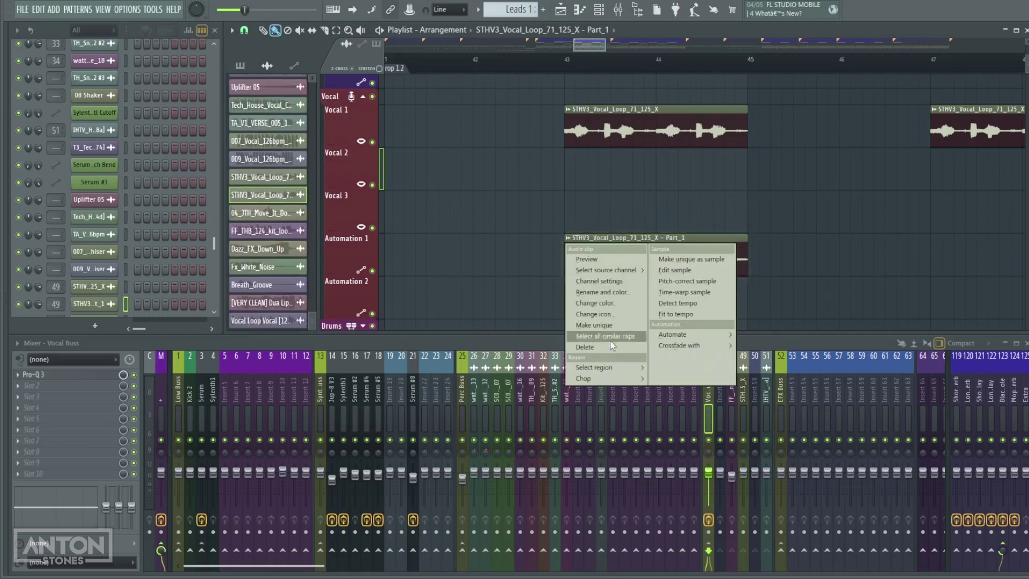
pyautogui.moveTo(615, 368)
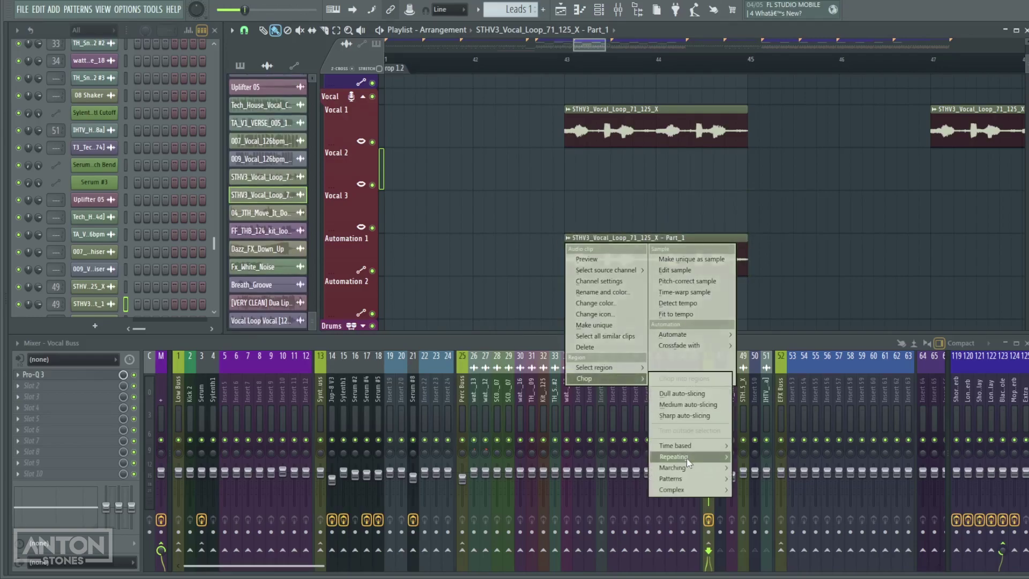
pyautogui.moveTo(691, 485)
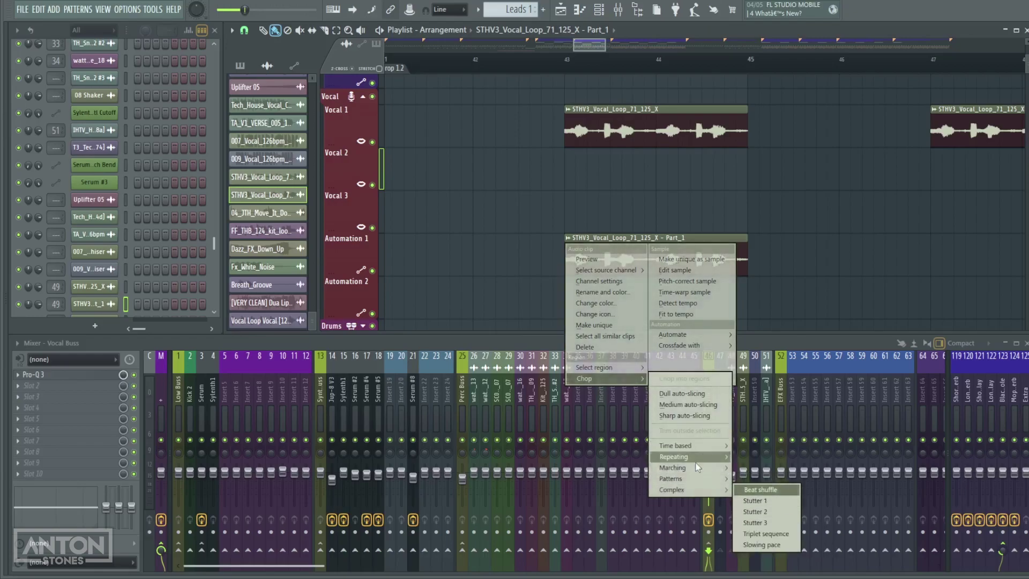
pyautogui.moveTo(696, 478)
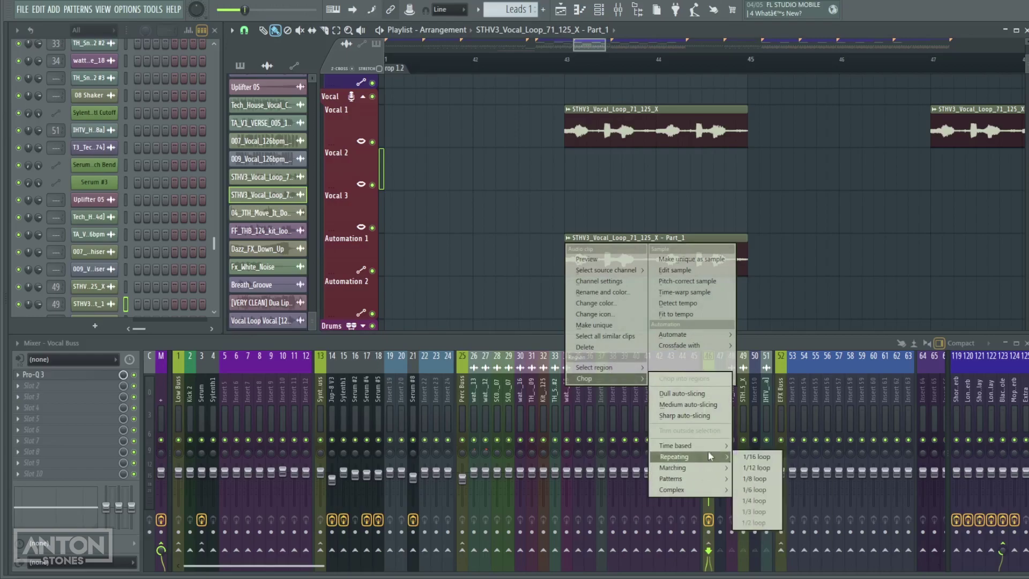
pyautogui.moveTo(708, 459)
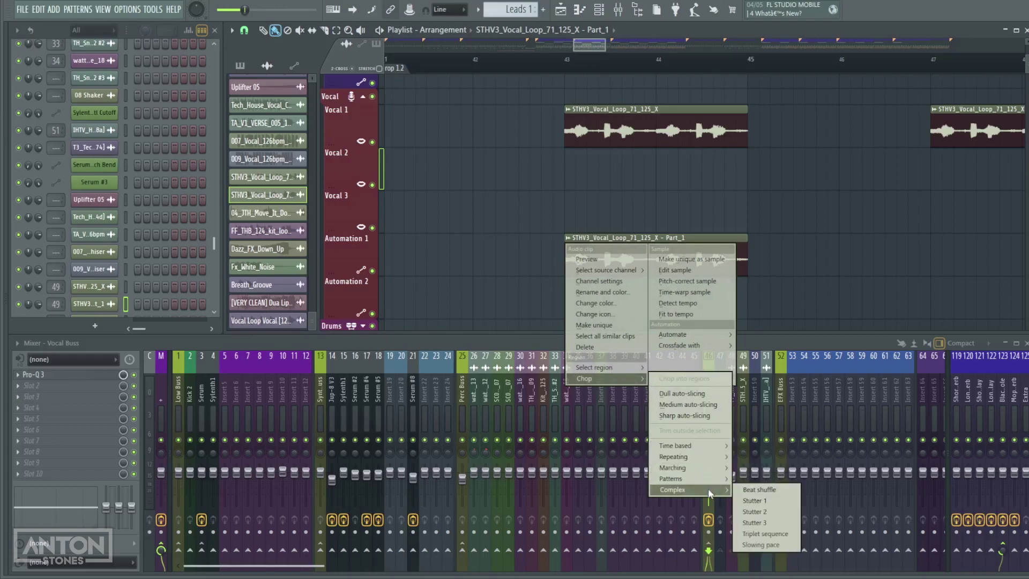
pyautogui.click(778, 503)
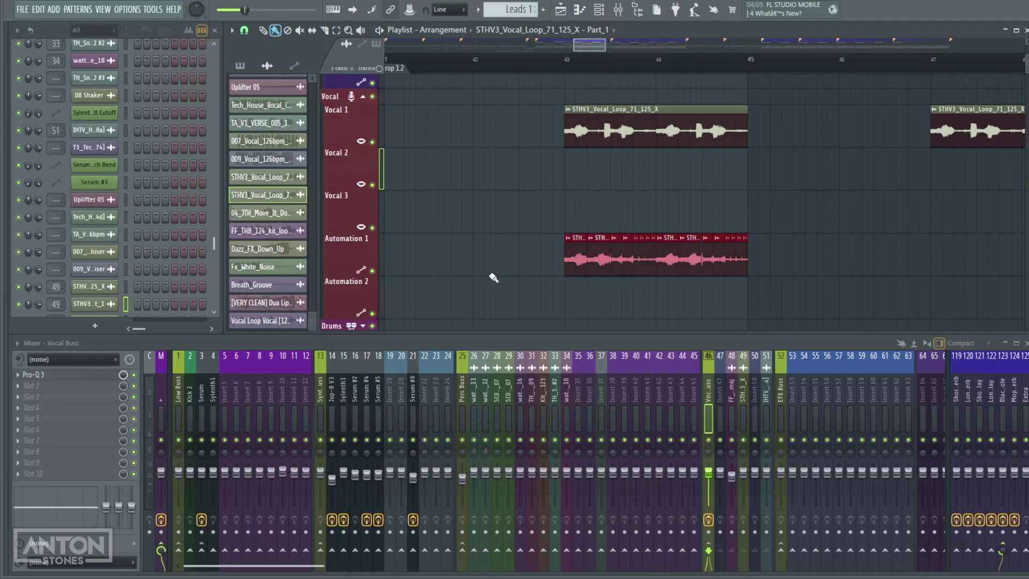
# - Solo the Automation 1 track to hear the Stutter 1 slices, and undo the chop
pyautogui.rightClick(368, 266)
pyautogui.click(399, 269)
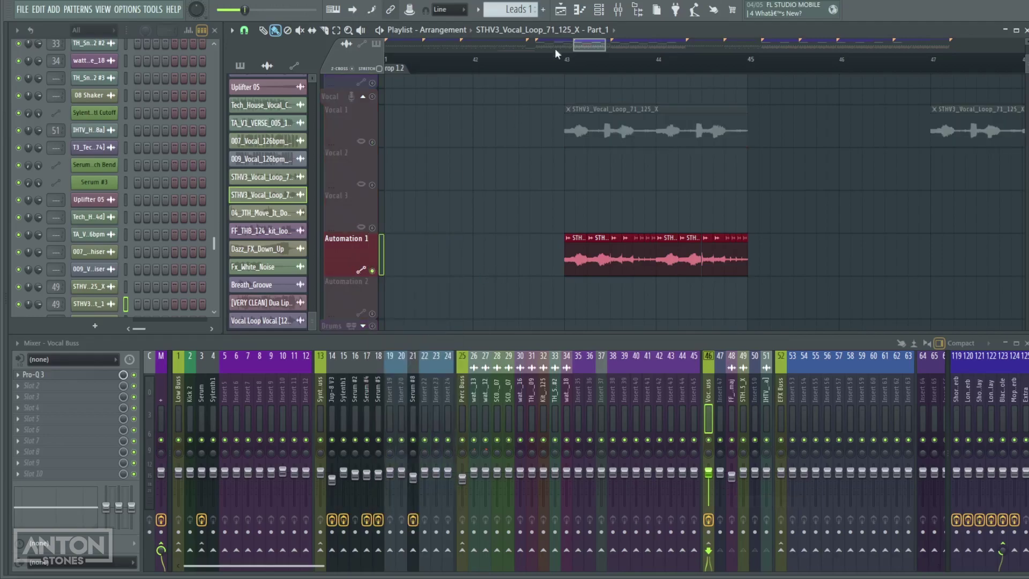
pyautogui.press('space')
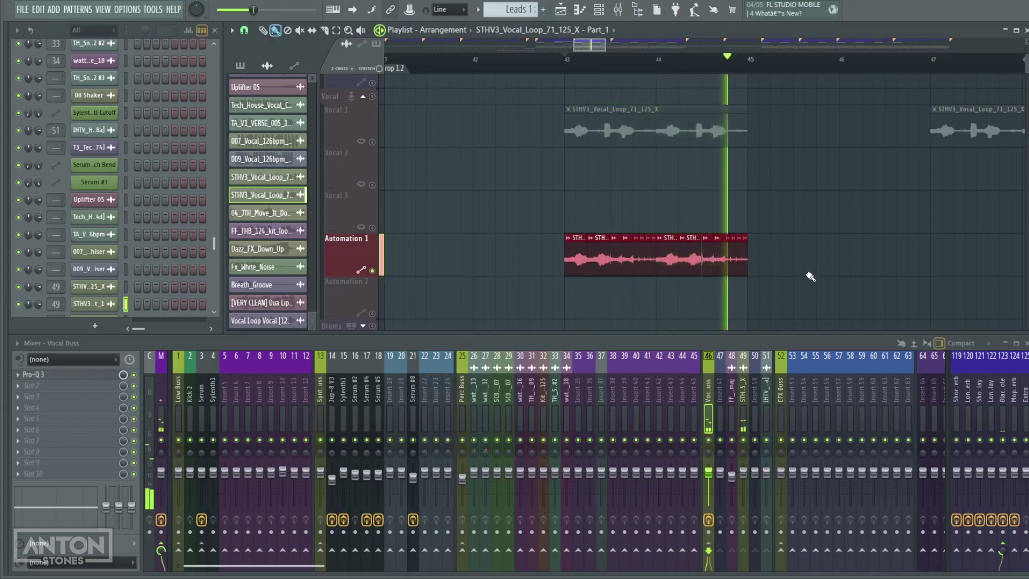
pyautogui.hotkey('ctrl', 'z')
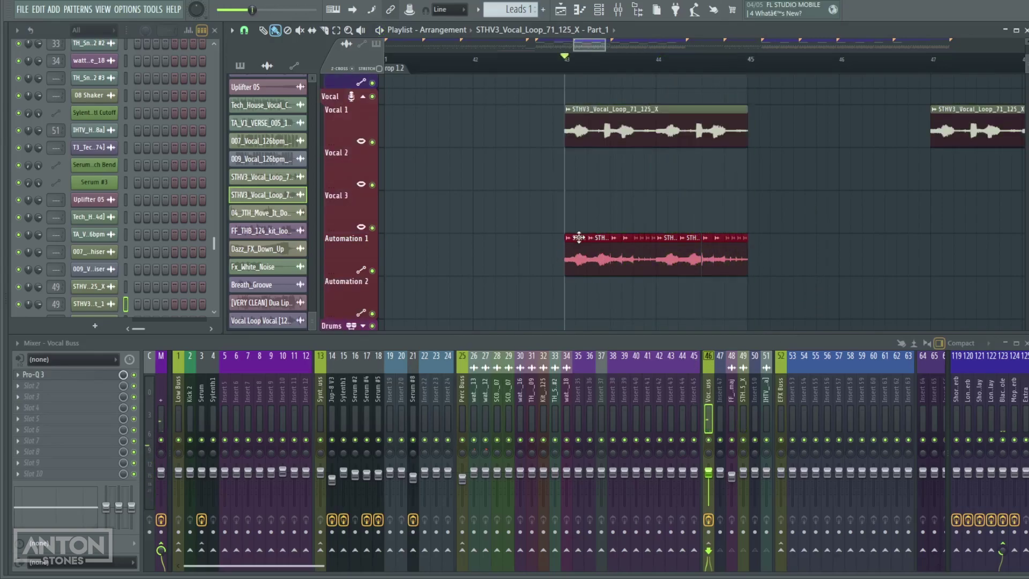
pyautogui.hotkey('ctrl', 'z')
pyautogui.hotkey('ctrl', 'z')
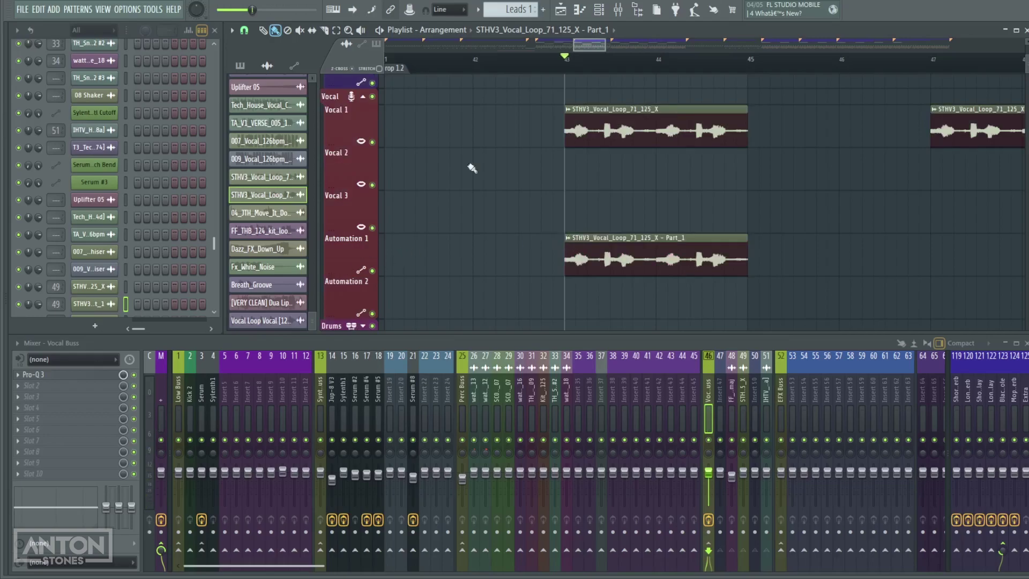
# - Select bars 43 to 45, solo the Automation 1 track and chop its Part_1 clip with the complex Beat shuffle preset
pyautogui.moveTo(566, 56); pyautogui.dragTo(736, 63)
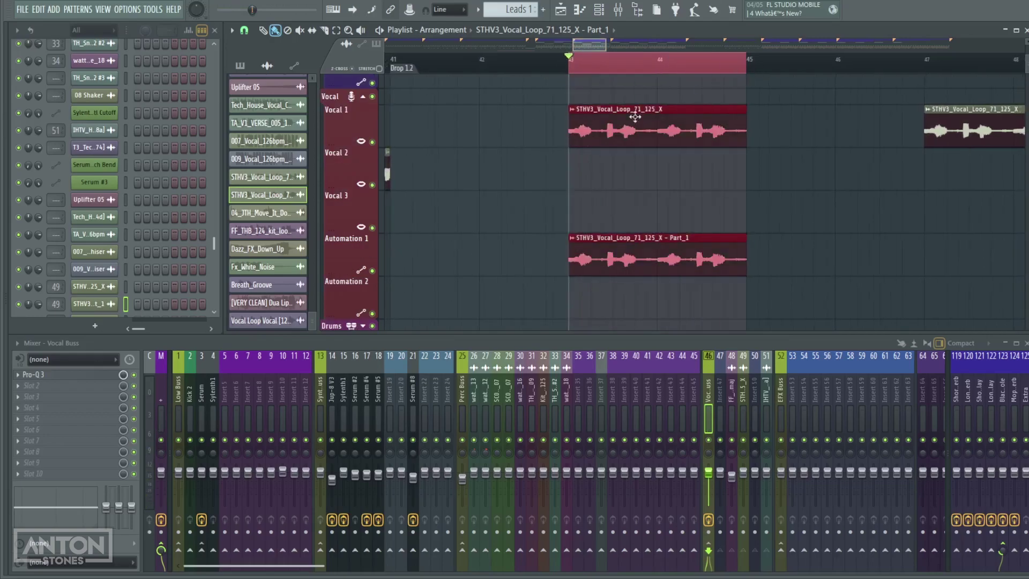
pyautogui.rightClick(379, 271)
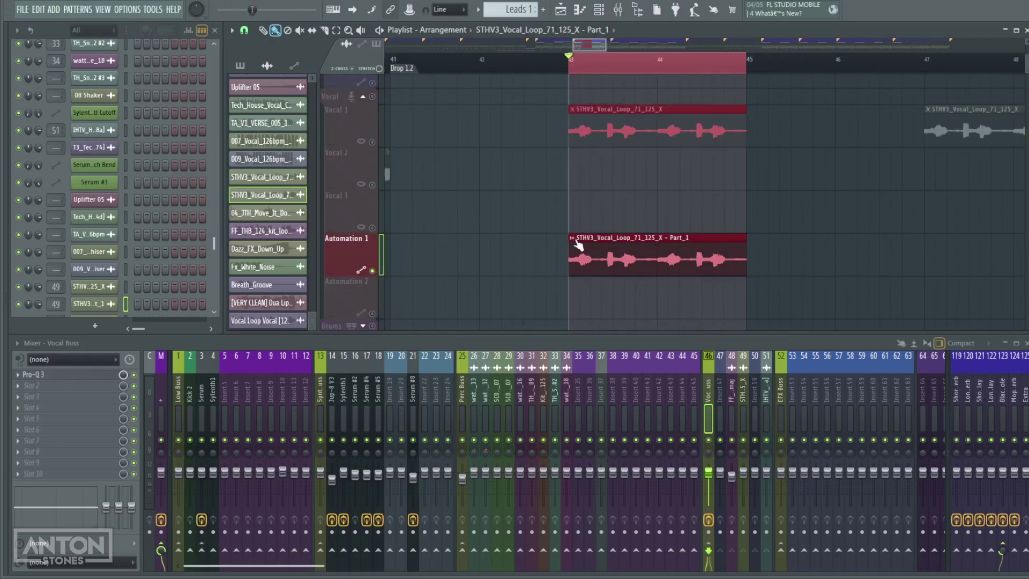
pyautogui.click(578, 241)
pyautogui.moveTo(584, 377)
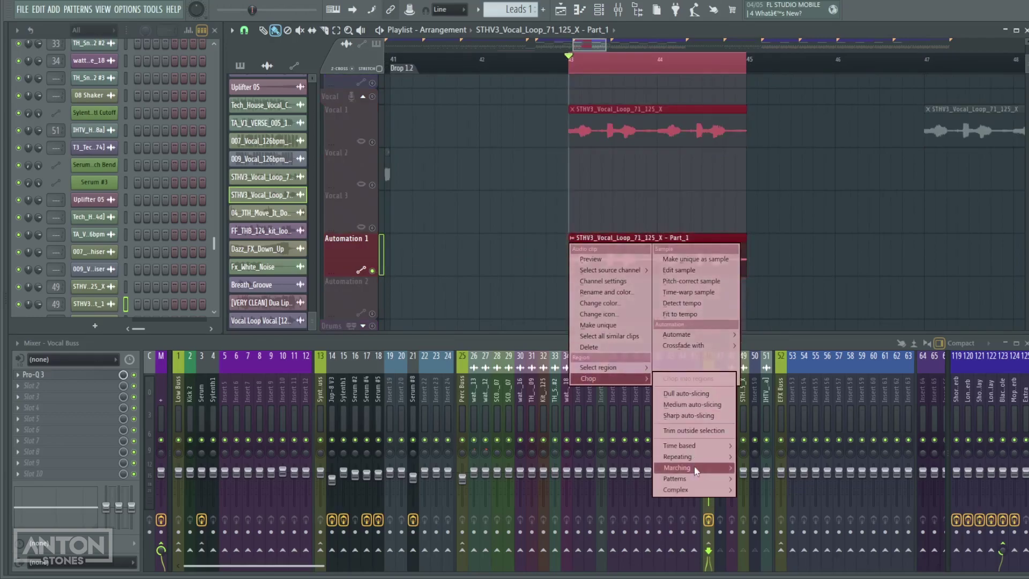
pyautogui.moveTo(695, 490)
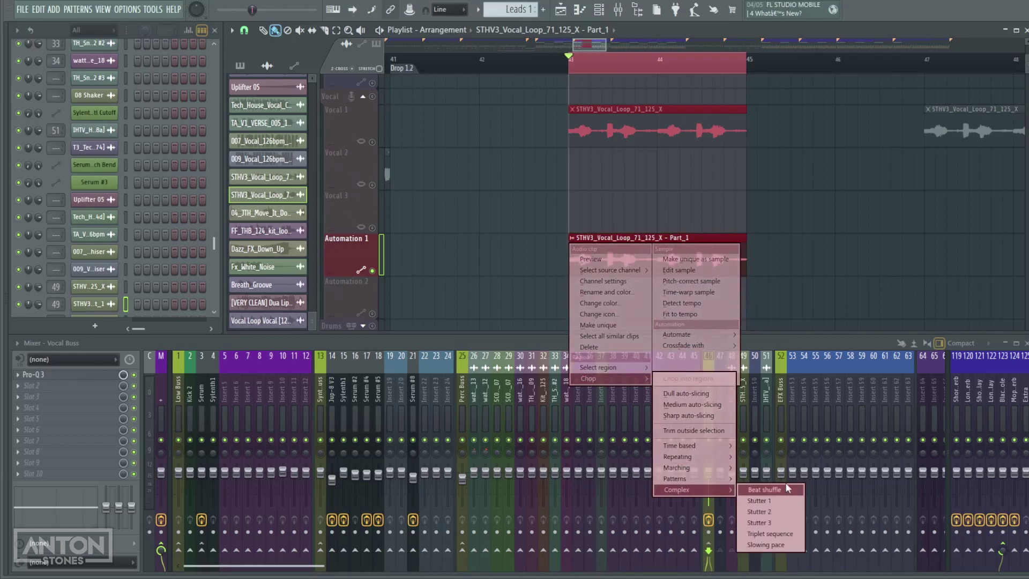
pyautogui.click(764, 490)
# - Play the beat-shuffled vocal slices and remove the extra slice that extends past bar 45
pyautogui.press('space')
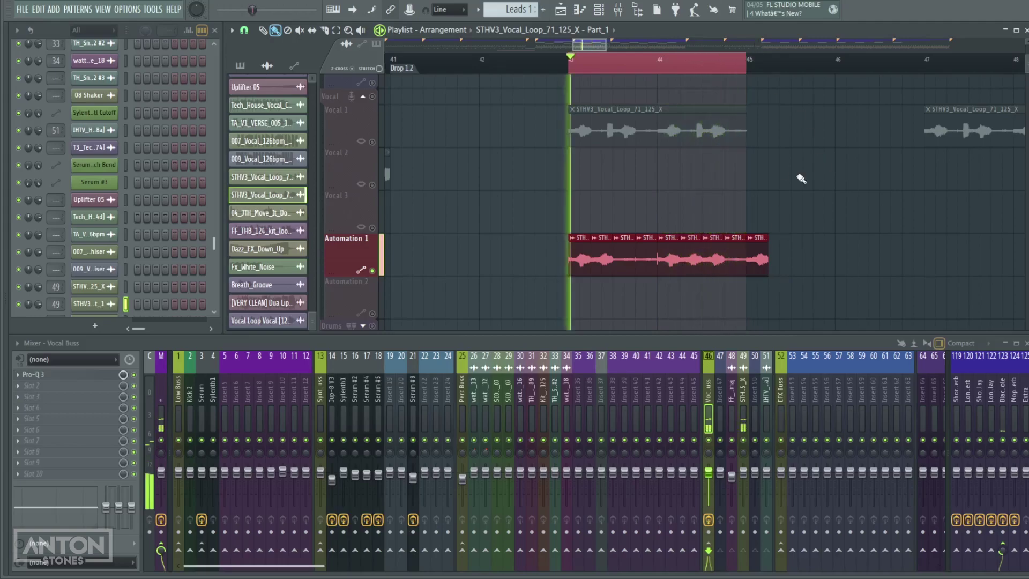
pyautogui.click(791, 260)
pyautogui.rightClick(791, 261)
pyautogui.moveTo(767, 261); pyautogui.dragTo(746, 260)
pyautogui.press('space')
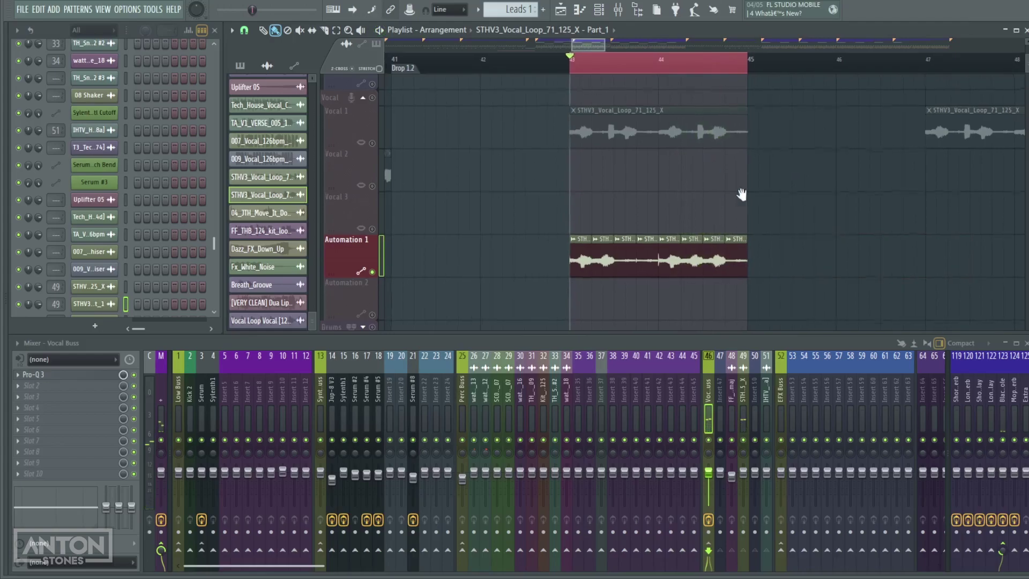
# - Unsolo the Automation 1 track and delete the original vocal loop clip at bar 43 on Vocal 1
pyautogui.scroll(2, 721, 179)
pyautogui.hscroll(-2, 721, 179)
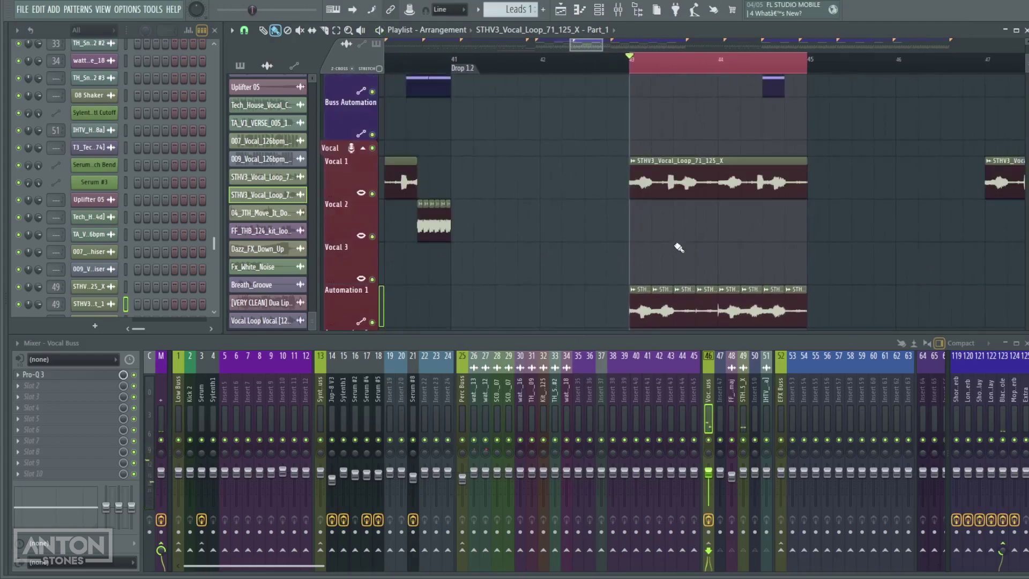
pyautogui.scroll(-2, 707, 229)
pyautogui.rightClick(698, 185)
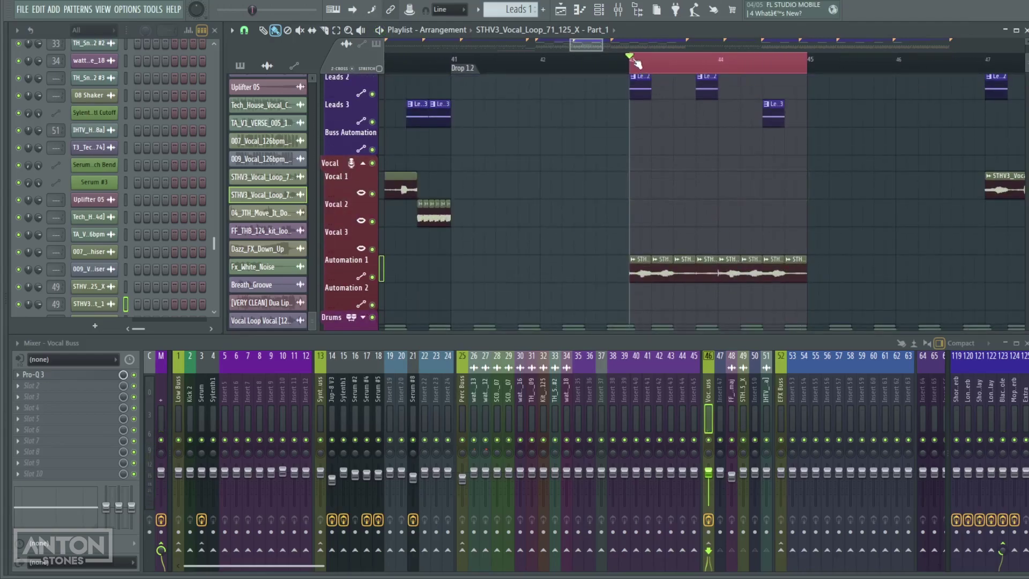
# - Clear the time selection and move all the shuffled vocal slices at bar 43 from Automation 1 to the Vocal 3 track
pyautogui.scroll(-4, 796, 174)
pyautogui.scroll(-3, 625, 213)
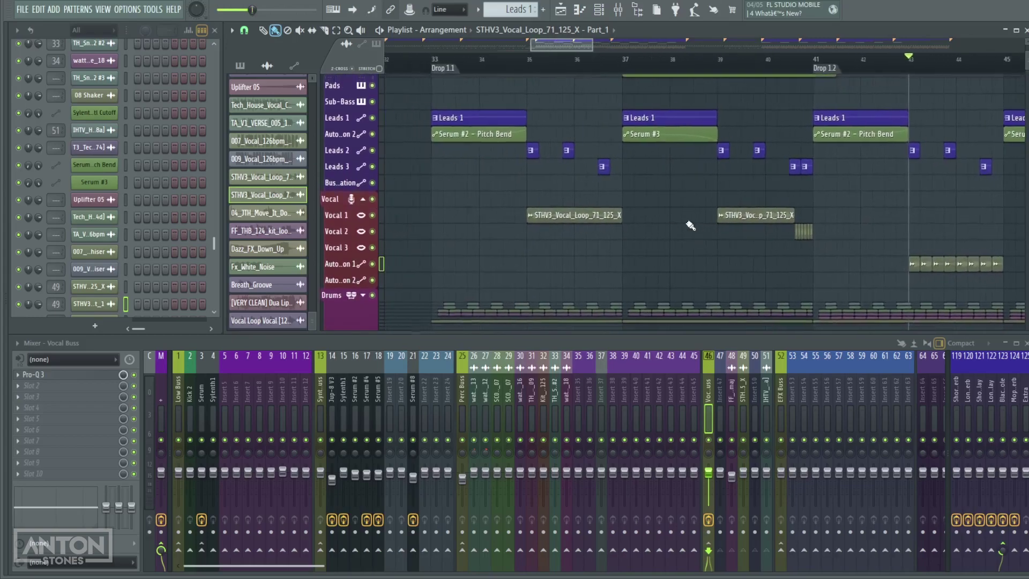
pyautogui.scroll(2, 658, 222)
pyautogui.hscroll(4, 658, 222)
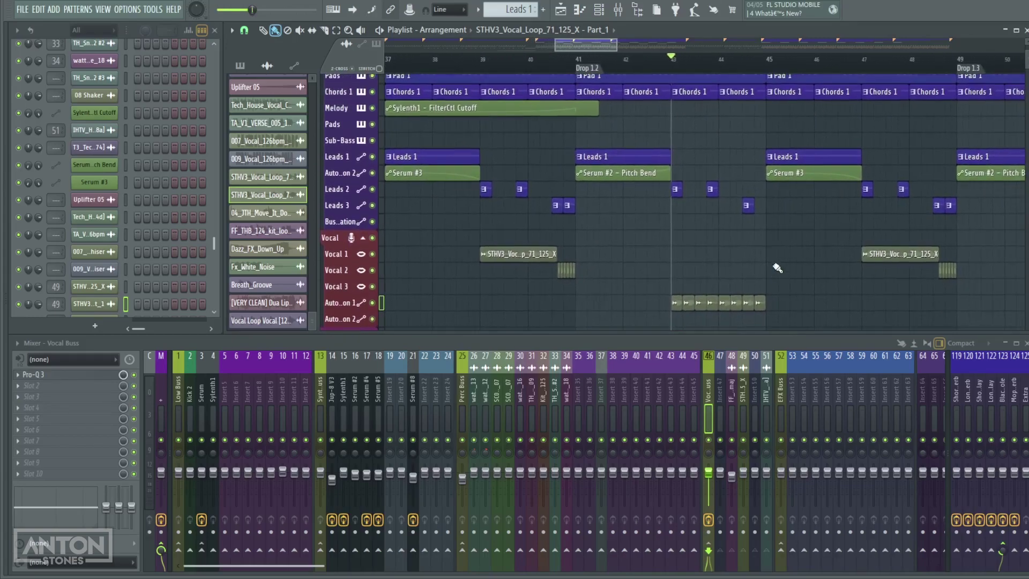
pyautogui.scroll(-2, 781, 274)
pyautogui.hscroll(2, 781, 274)
pyautogui.hscroll(2, 680, 269)
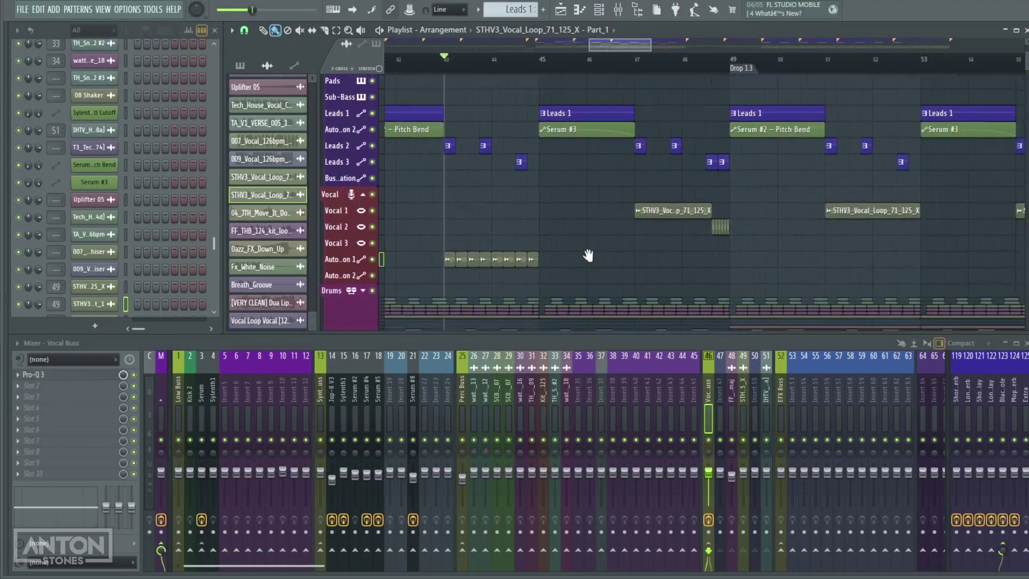
pyautogui.moveTo(601, 284); pyautogui.dragTo(471, 255)
pyautogui.scroll(3, 689, 225)
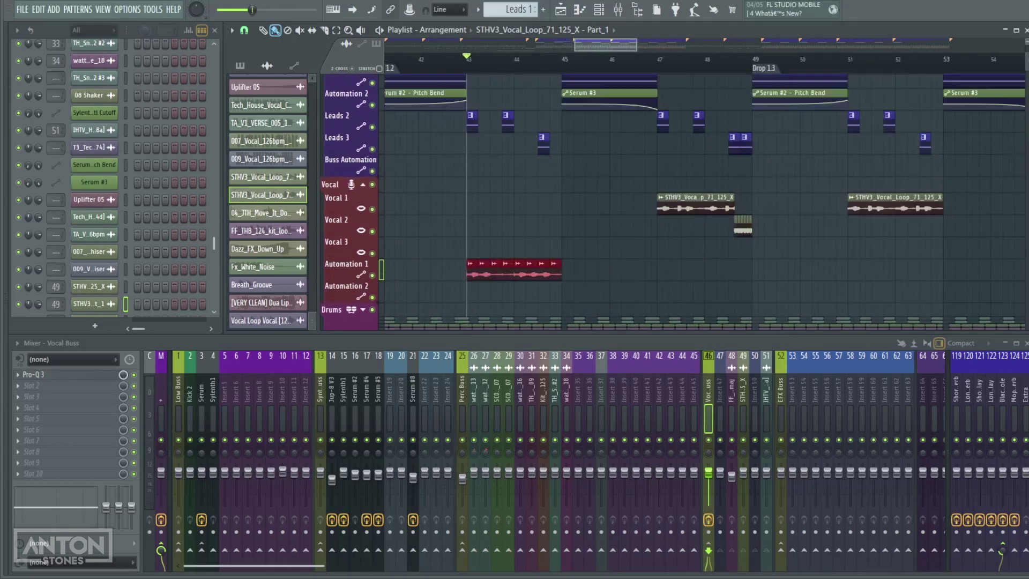
pyautogui.hscroll(-2, 689, 225)
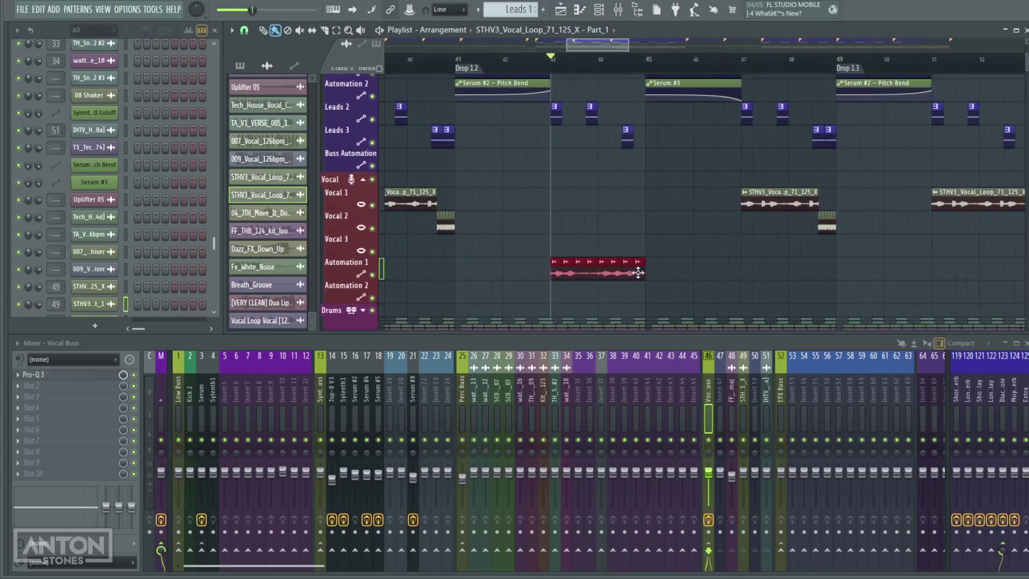
pyautogui.moveTo(638, 272); pyautogui.dragTo(640, 244)
# - Copy the vocal loop clip at bar 55 on Vocal 1 back to bar 51
pyautogui.hscroll(5, 750, 252)
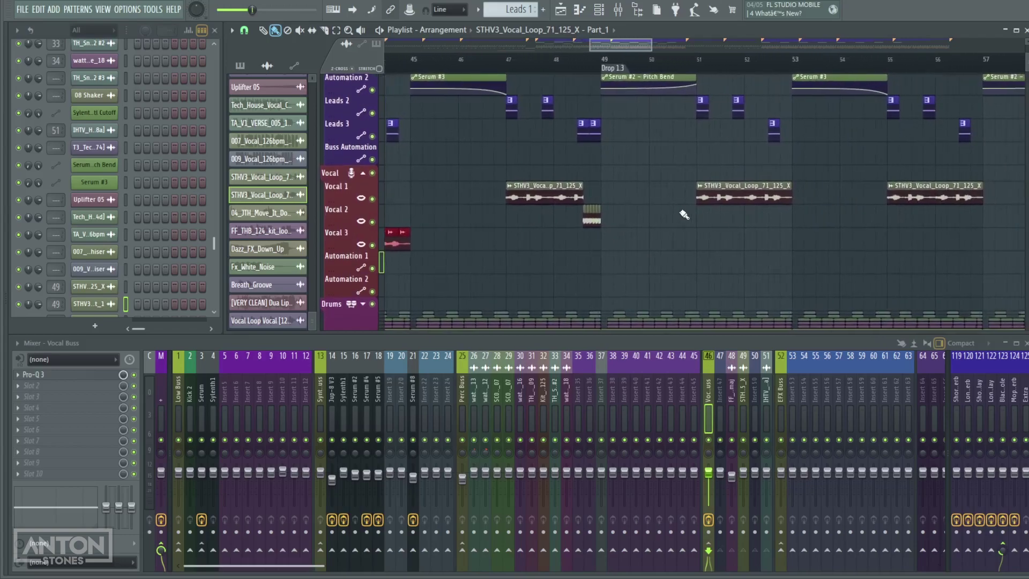
pyautogui.hscroll(-3, 802, 238)
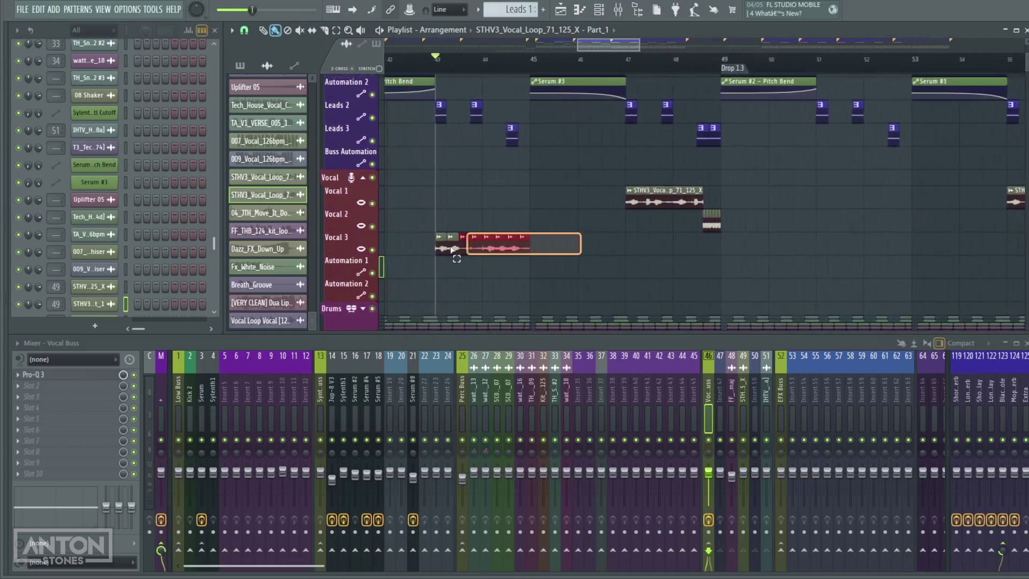
pyautogui.hscroll(4, 736, 231)
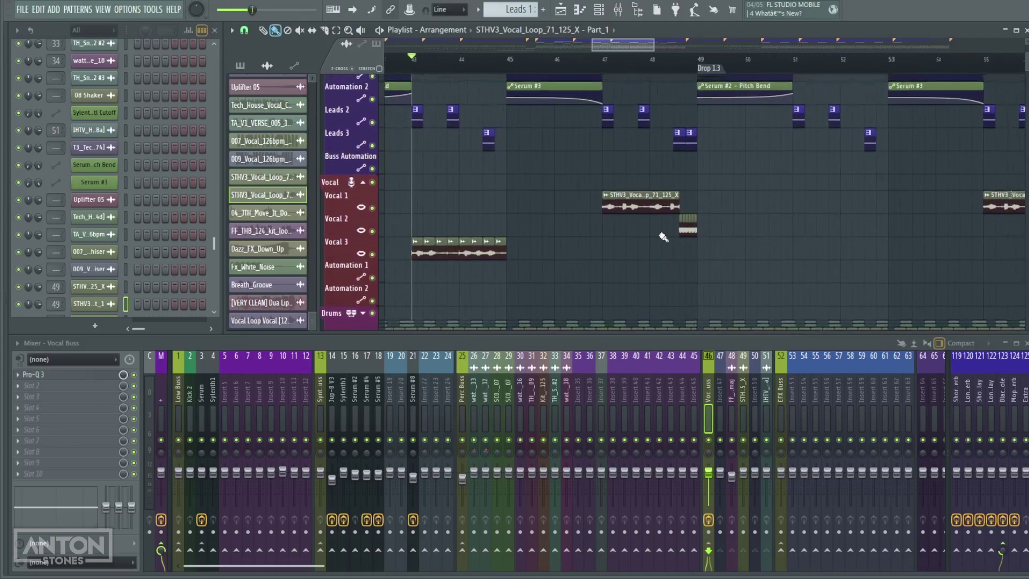
pyautogui.hscroll(1, 889, 211)
pyautogui.moveTo(889, 212); pyautogui.dragTo(702, 209)
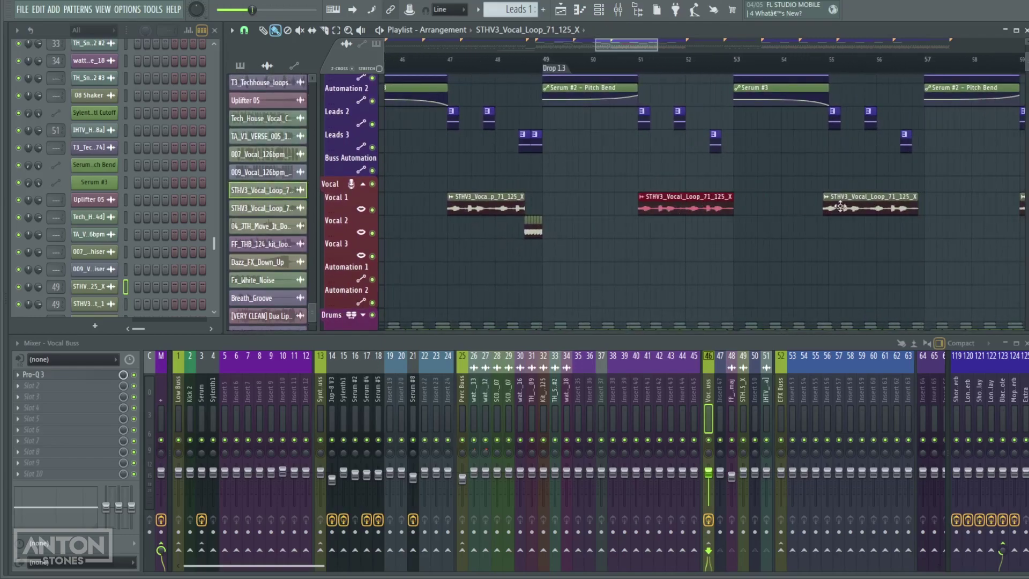
# - Copy the sliced vocal chops onto Vocal 3 at bars 55 and 63, and place the STHV3_Vocal_Loop_71_125_X clip on Vocal 1 at bar 59
pyautogui.hscroll(-6, 918, 218)
pyautogui.scroll(-1, 643, 225)
pyautogui.click(541, 236)
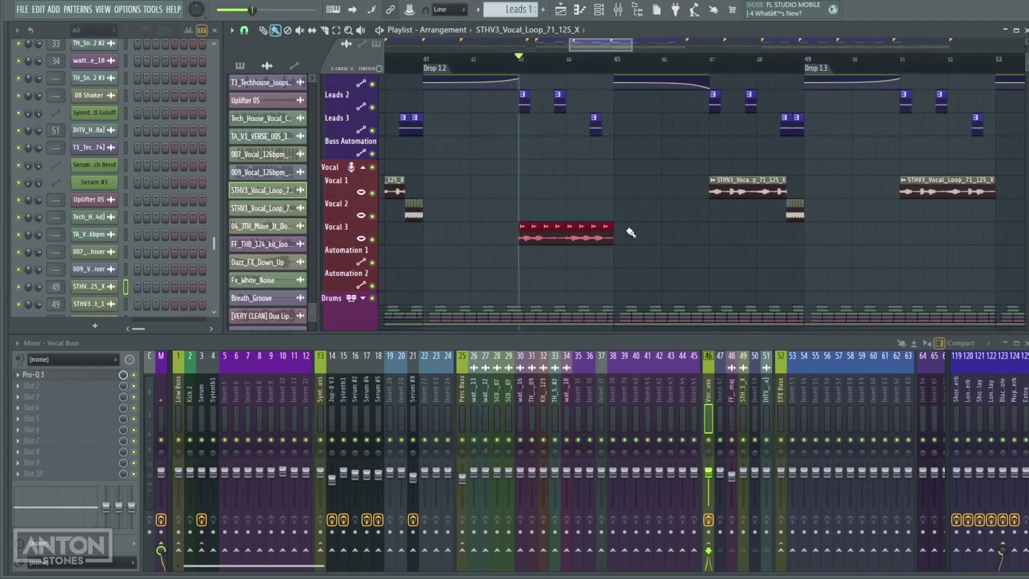
pyautogui.moveTo(1026, 239); pyautogui.dragTo(867, 243)
pyautogui.hscroll(9, 870, 243)
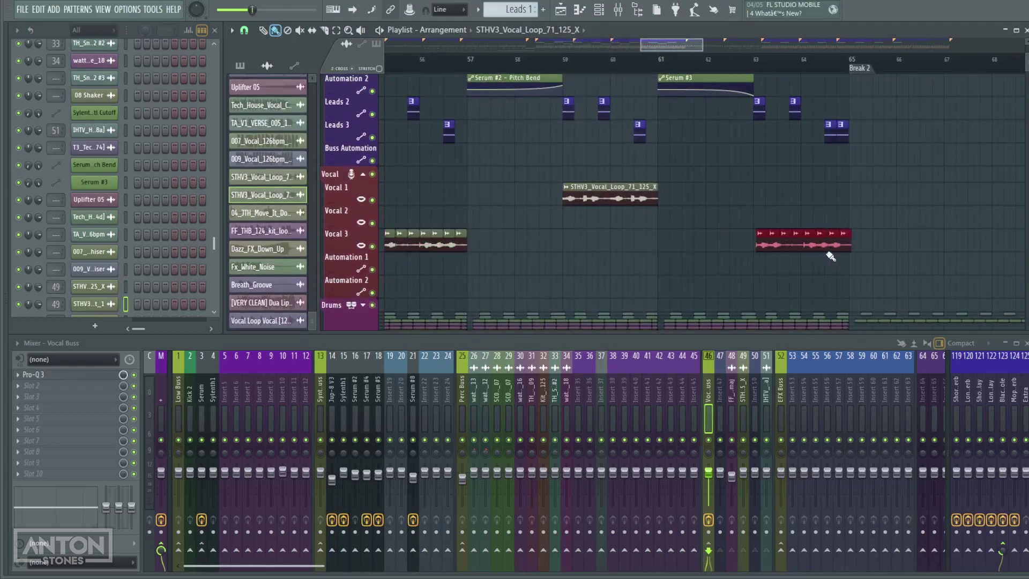
pyautogui.scroll(10, 731, 253)
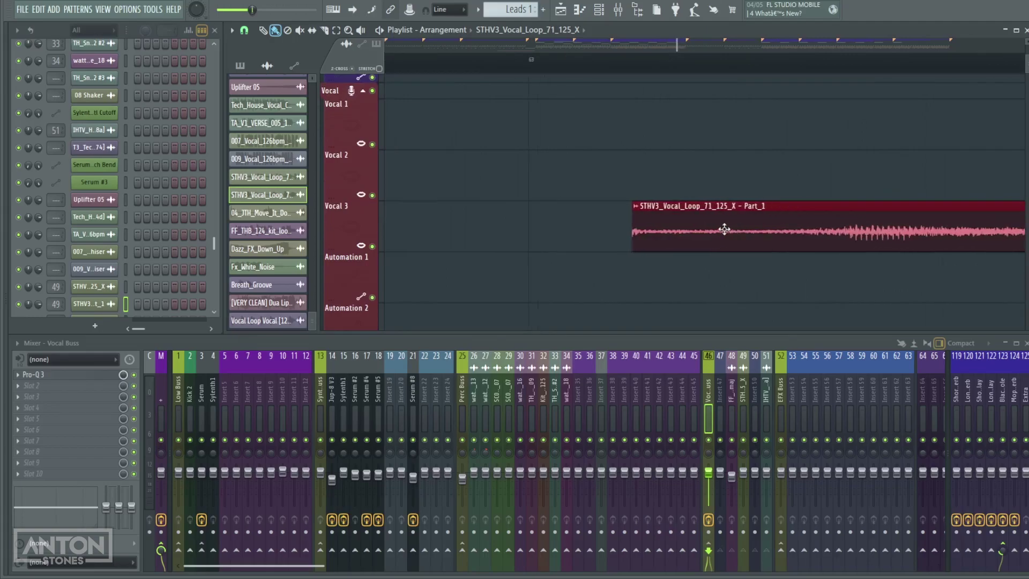
pyautogui.scroll(-10, 650, 229)
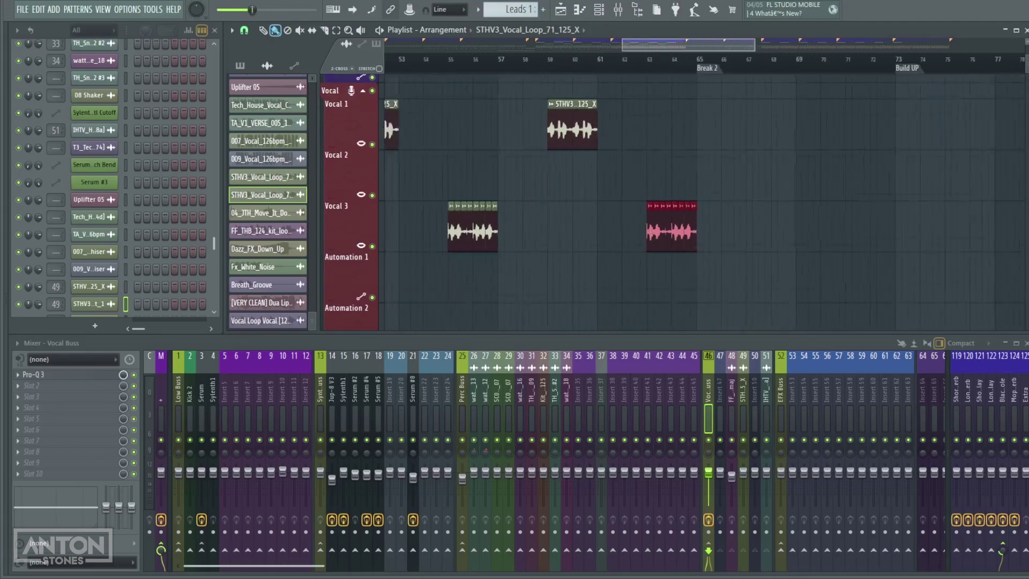
pyautogui.scroll(-5, 788, 248)
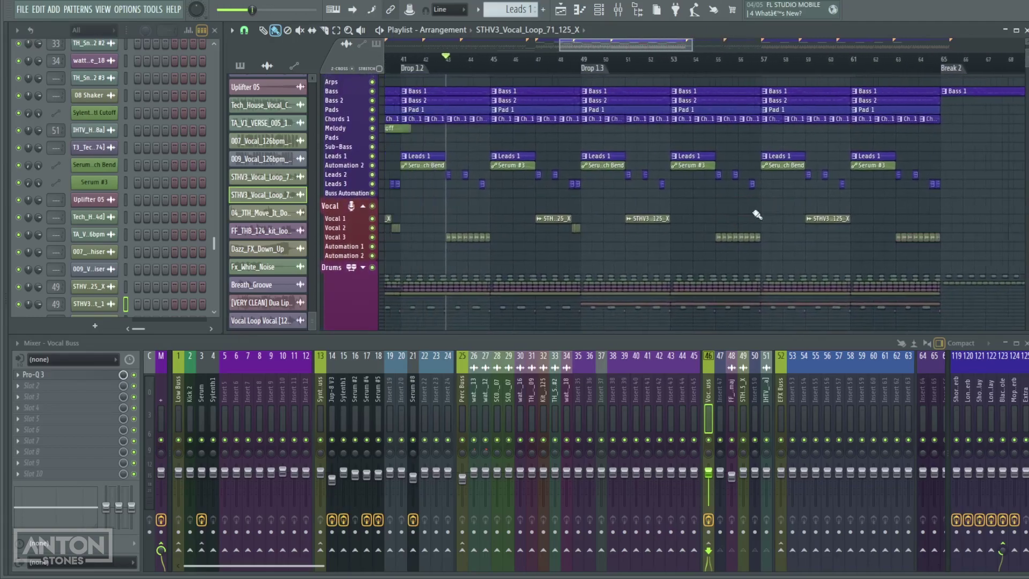
# - Review the placement of the vocal clips across Drop 1.1, Drop 1.2 and Drop 1.3 in the arrangement
pyautogui.rightClick(654, 228)
pyautogui.click(630, 250)
pyautogui.rightClick(632, 250)
pyautogui.scroll(2, 777, 246)
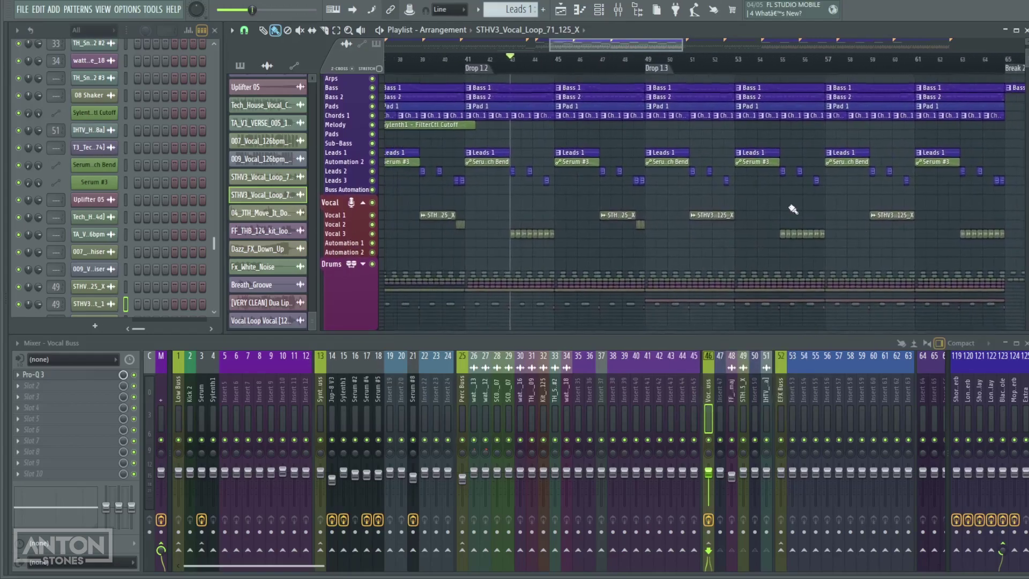
pyautogui.scroll(-3, 795, 268)
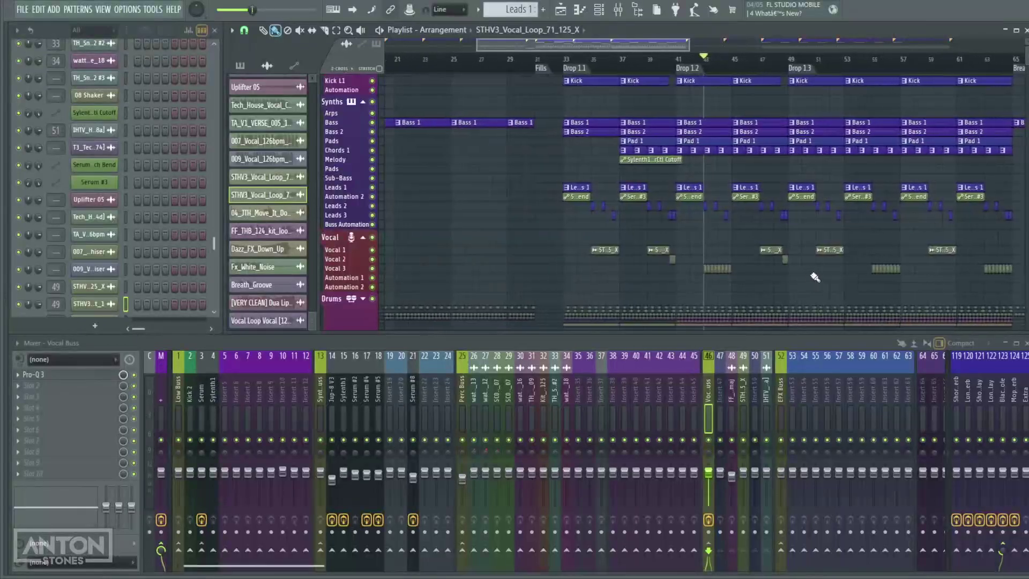
pyautogui.scroll(-2, 804, 268)
pyautogui.scroll(2, 770, 237)
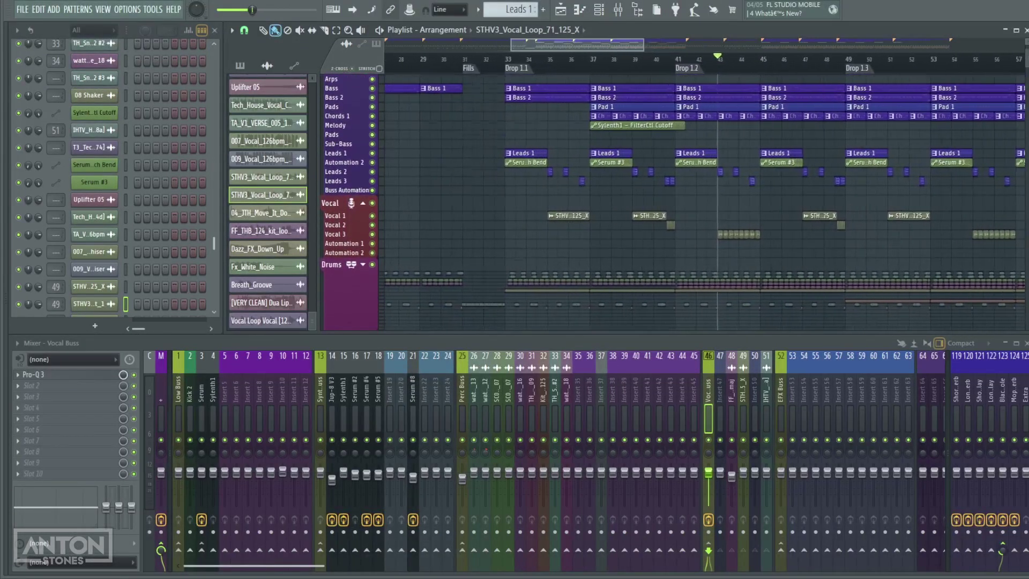
pyautogui.scroll(3, 577, 219)
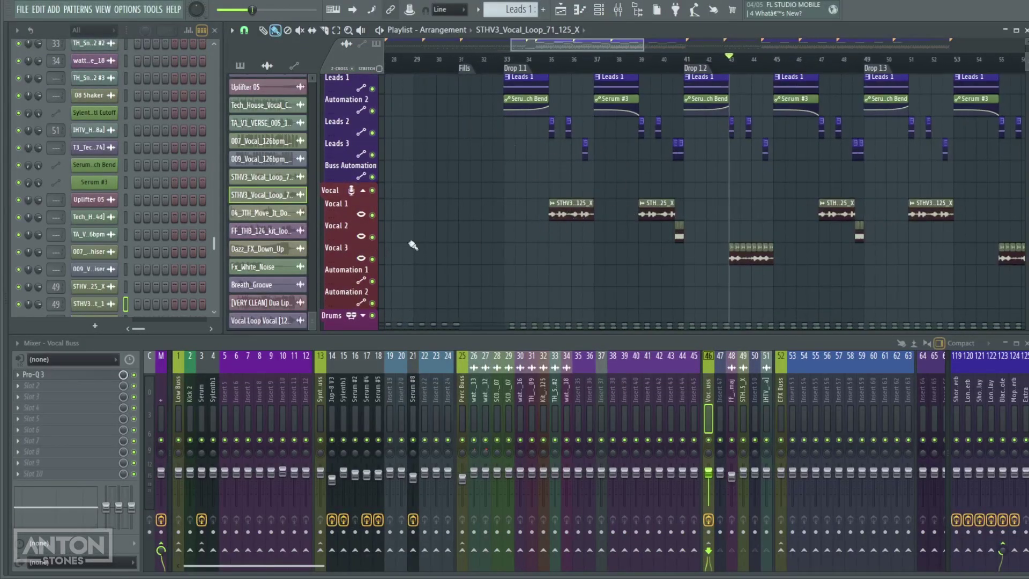
pyautogui.hscroll(2, 609, 214)
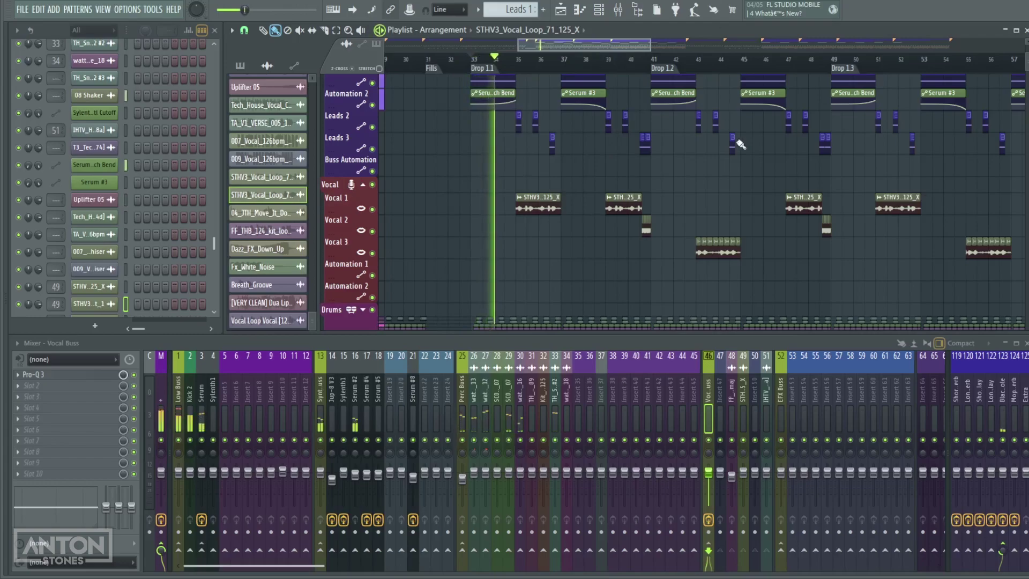
# - Play the arrangement from about bar 39 and listen to how the vocal clips sit through Drop 1.2 and Drop 1.3
pyautogui.click(618, 64)
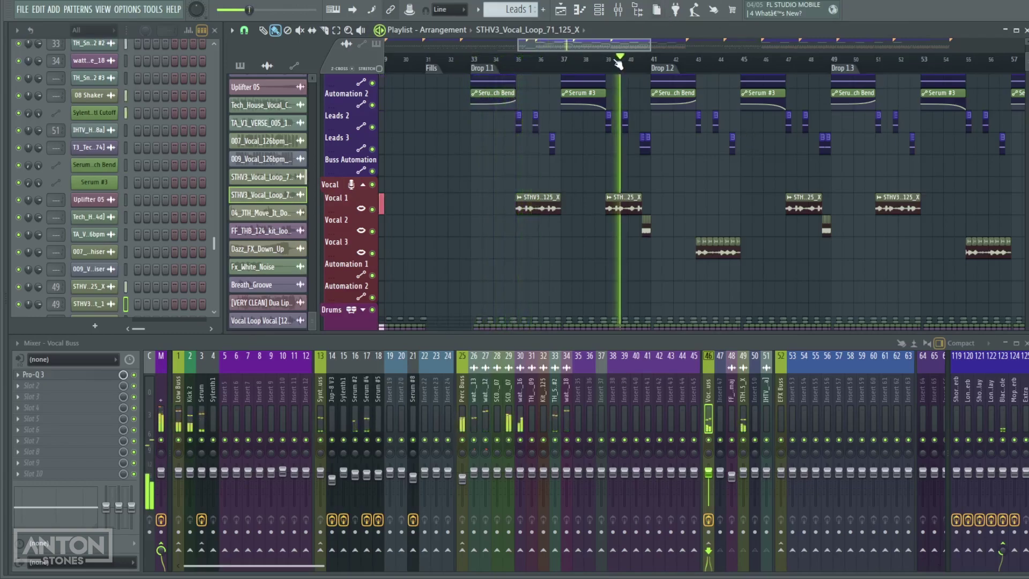
pyautogui.scroll(-4, 675, 230)
pyautogui.scroll(2, 686, 227)
pyautogui.scroll(1, 685, 227)
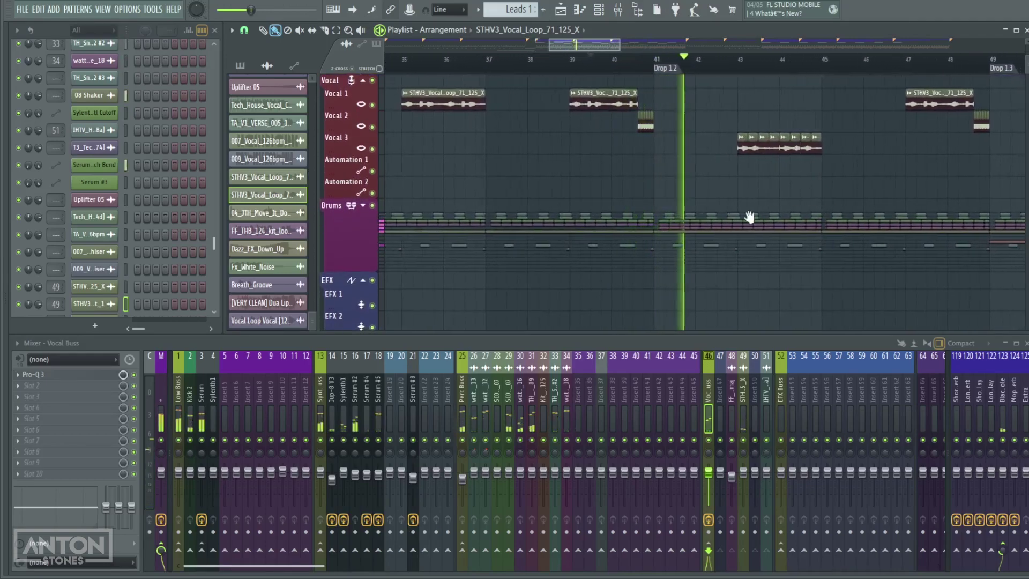
pyautogui.hscroll(2, 771, 101)
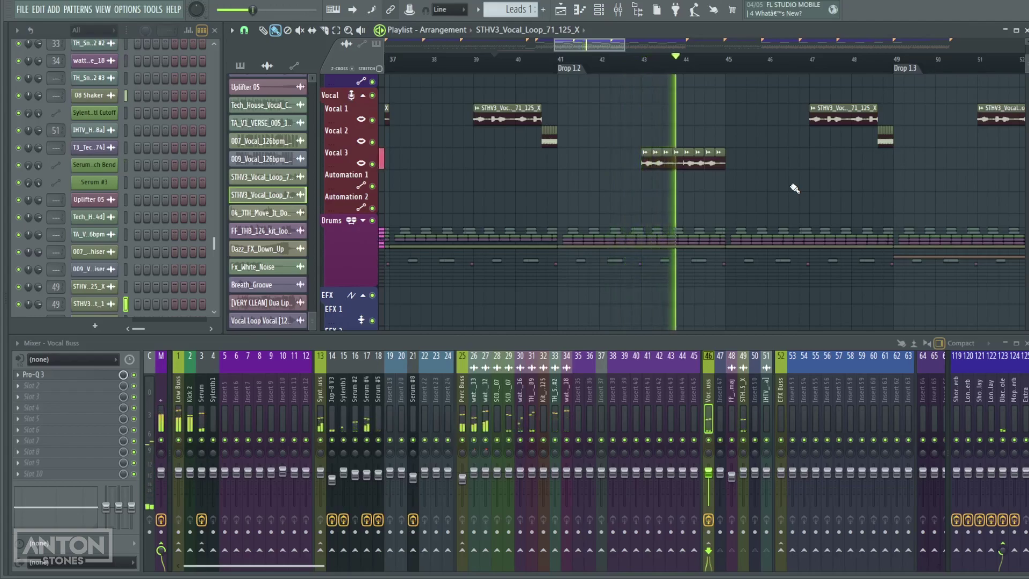
pyautogui.scroll(3, 732, 184)
pyautogui.hscroll(4, 732, 183)
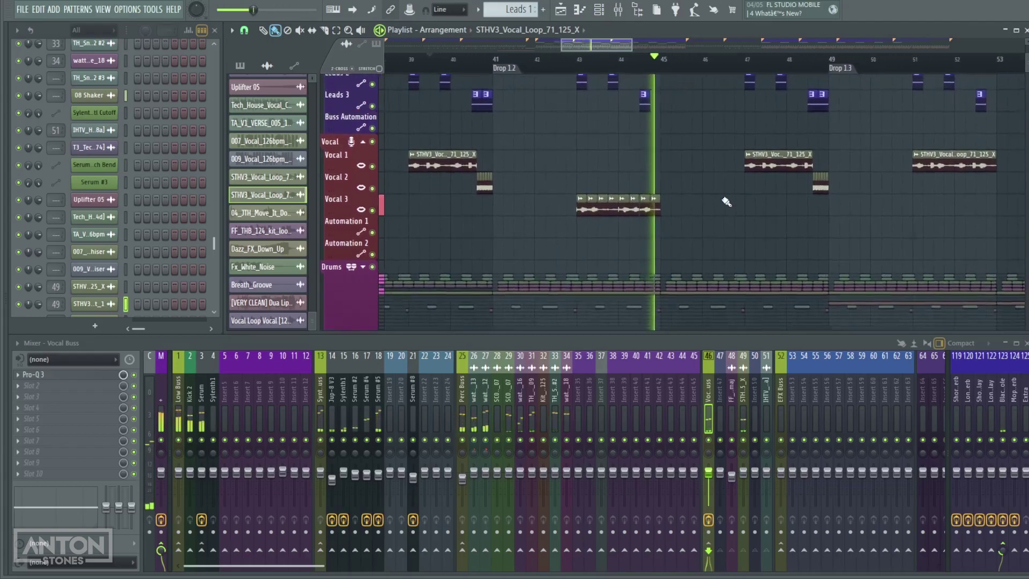
pyautogui.scroll(3, 615, 287)
pyautogui.scroll(2, 611, 275)
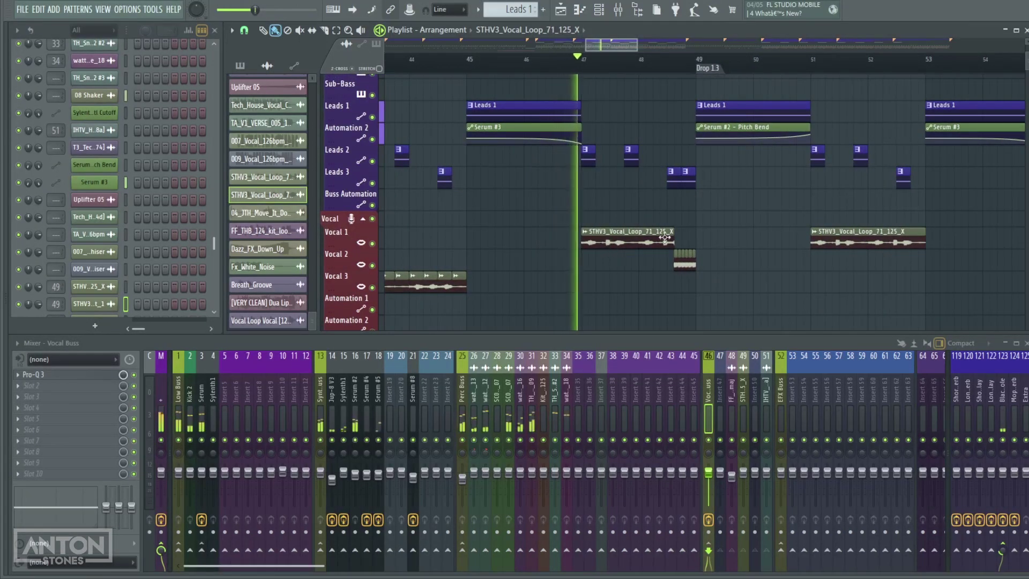
pyautogui.scroll(1, 695, 250)
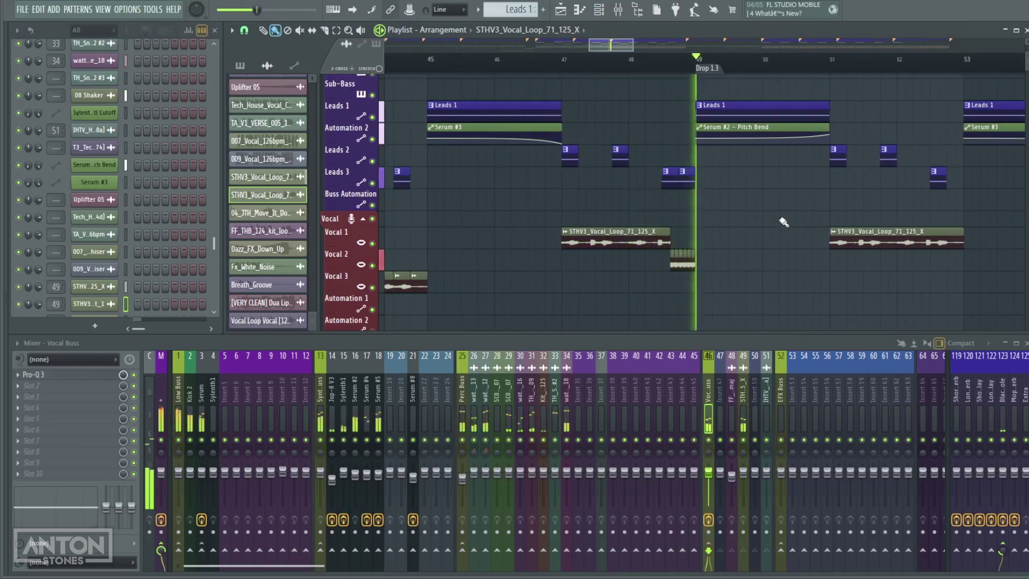
pyautogui.scroll(3, 783, 219)
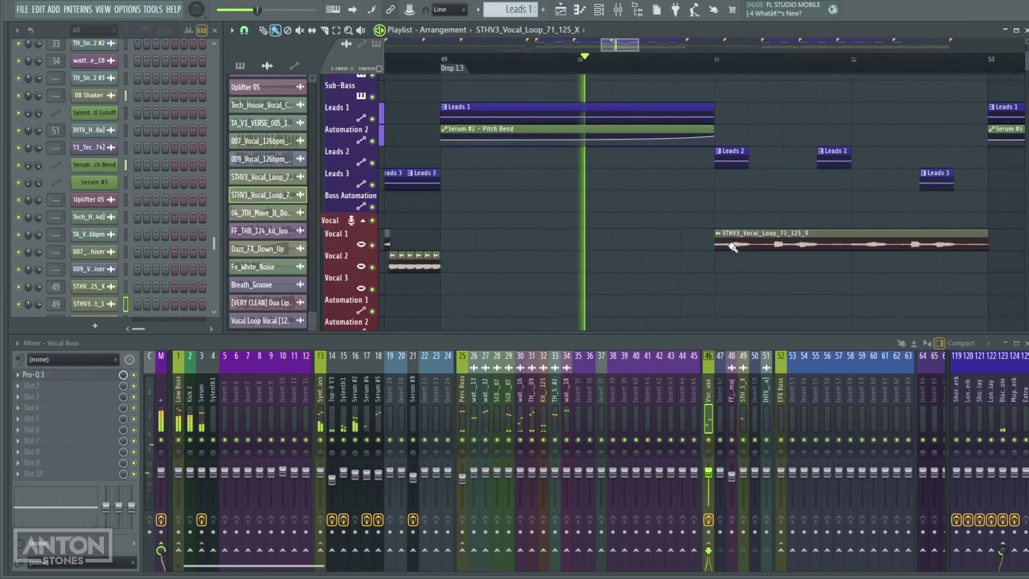
pyautogui.scroll(-5, 732, 247)
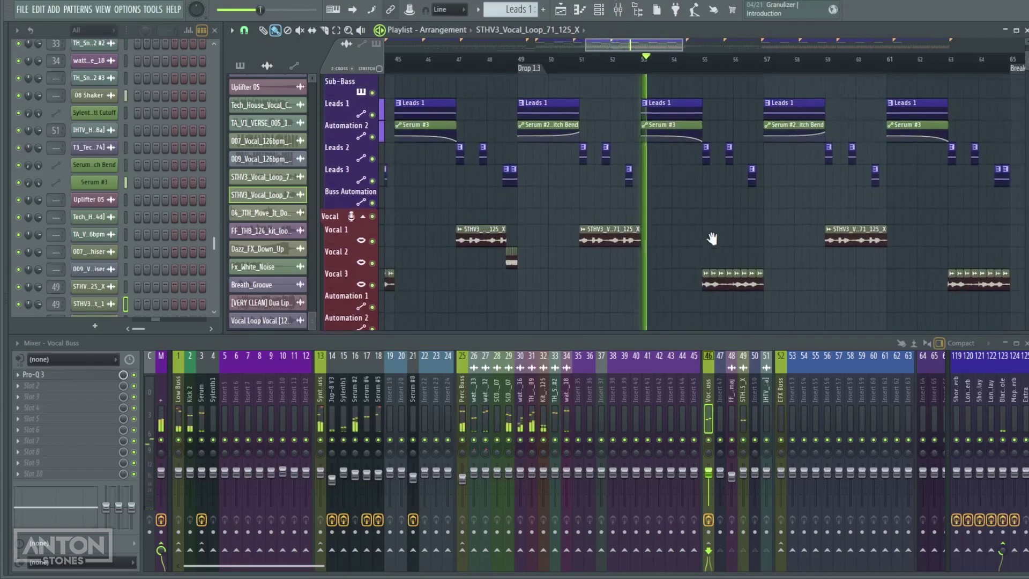
# - Add a second Leads 3 clip directly after the existing one just before bar 57
pyautogui.scroll(1, 669, 219)
pyautogui.scroll(3, 782, 204)
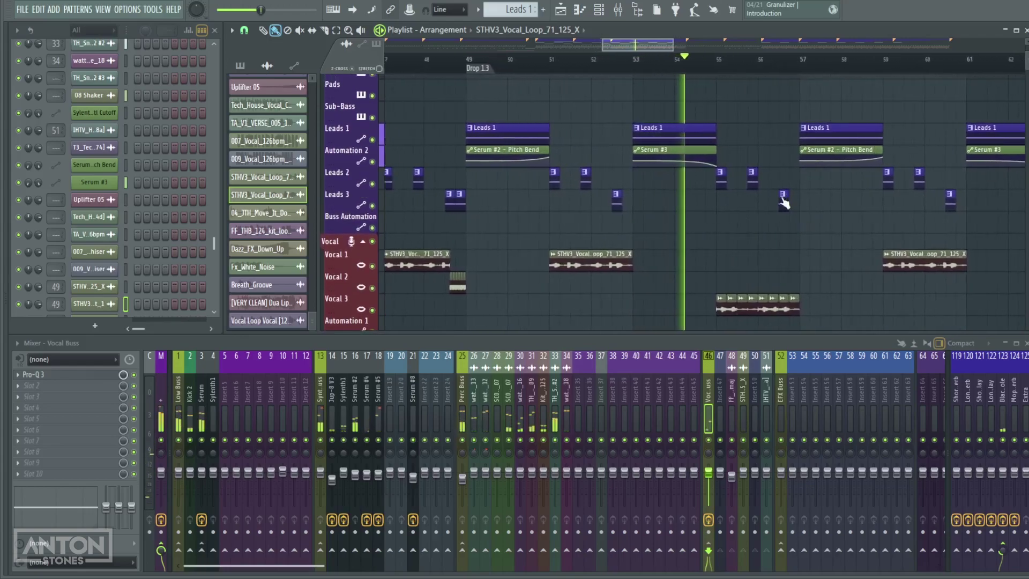
pyautogui.click(785, 204)
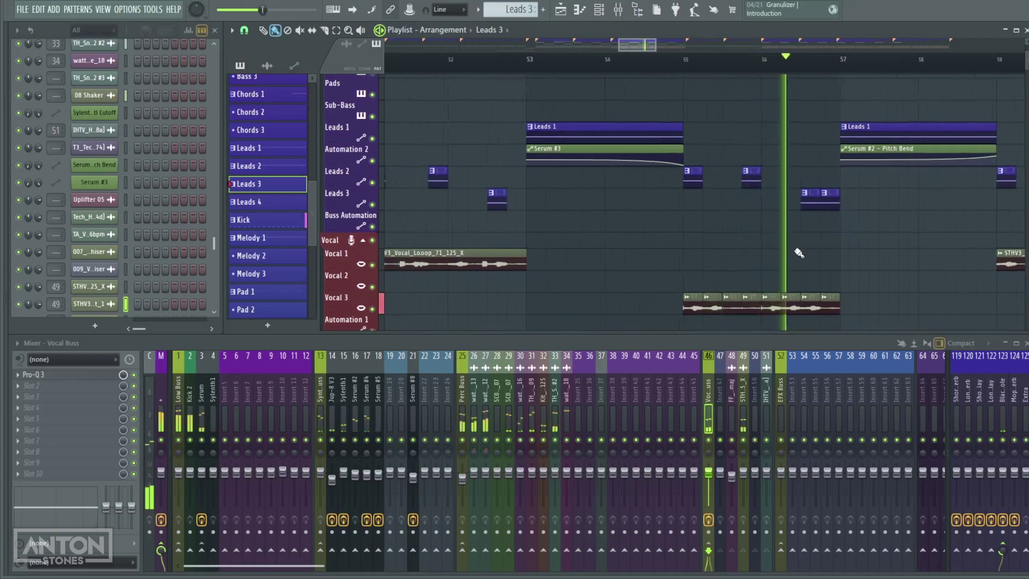
# - Compare the Leads 3 and vocal pattern from Drop 1.2 with the second half of Drop 1.3 during playback
pyautogui.scroll(-2, 790, 238)
pyautogui.scroll(-2, 705, 240)
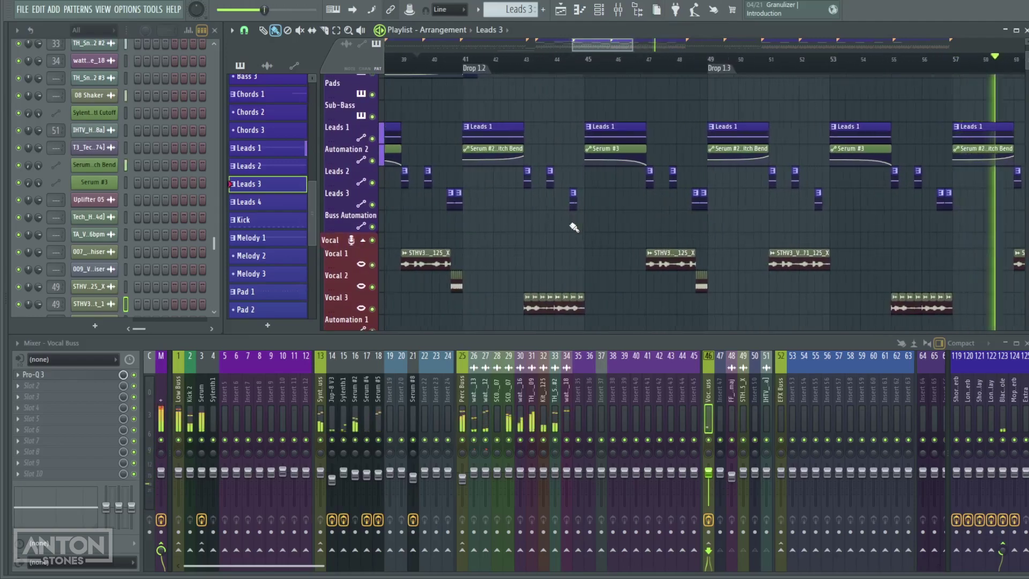
pyautogui.scroll(2, 581, 218)
pyautogui.scroll(2, 697, 236)
pyautogui.scroll(-3, 633, 202)
pyautogui.hscroll(8, 634, 202)
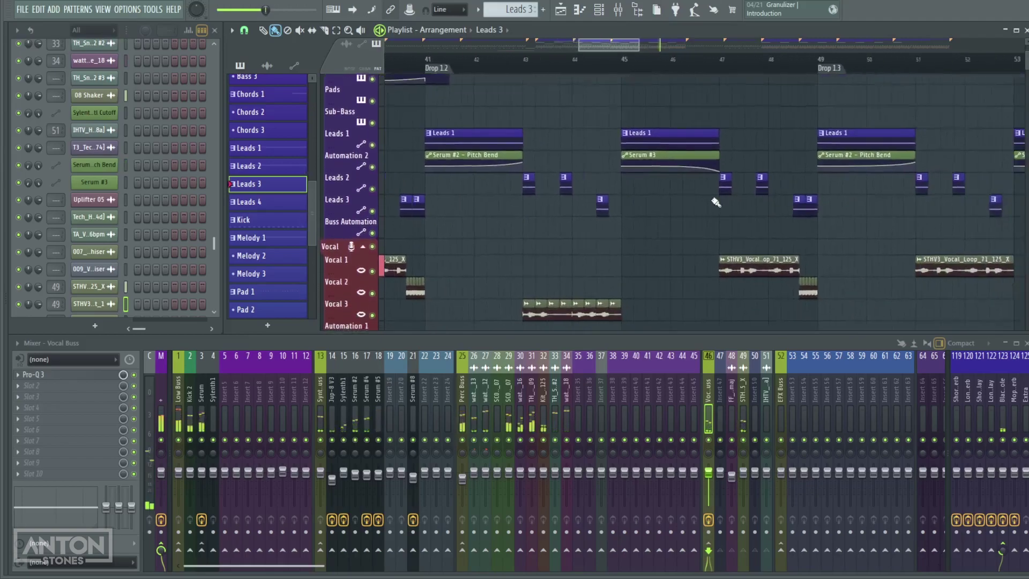
pyautogui.hscroll(2, 631, 222)
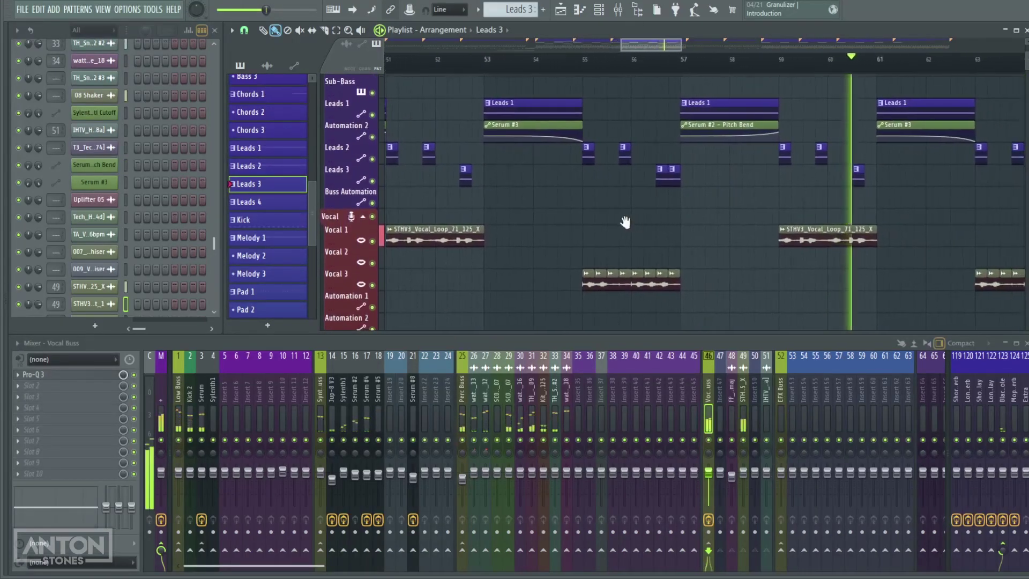
# - Select the half bar before bar 57 and place the Serum #5 - LFO1 Rate automation there on the Buss Automation track, beneath the Leads 3 clips
pyautogui.moveTo(599, 59); pyautogui.dragTo(636, 68)
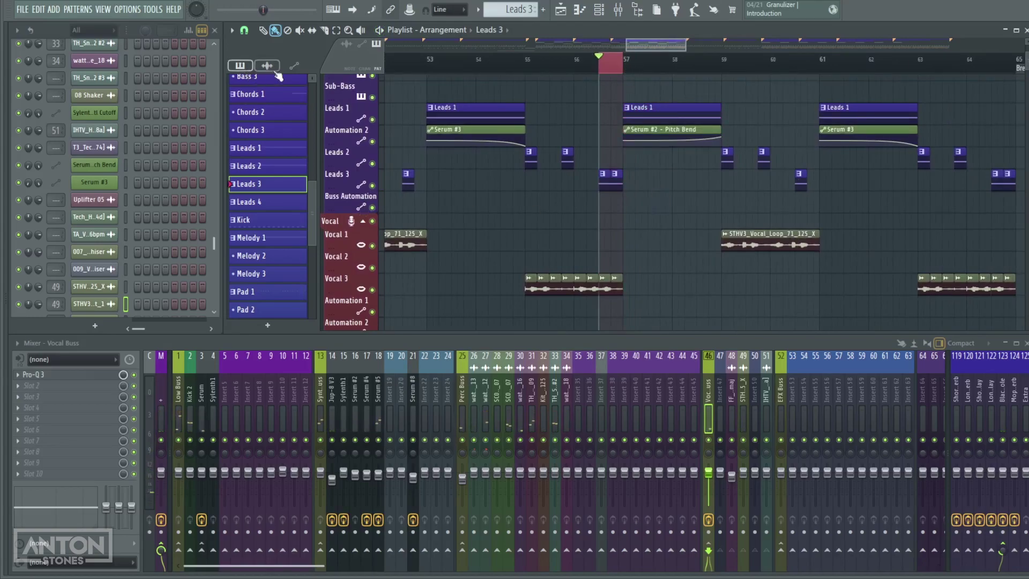
pyautogui.click(292, 66)
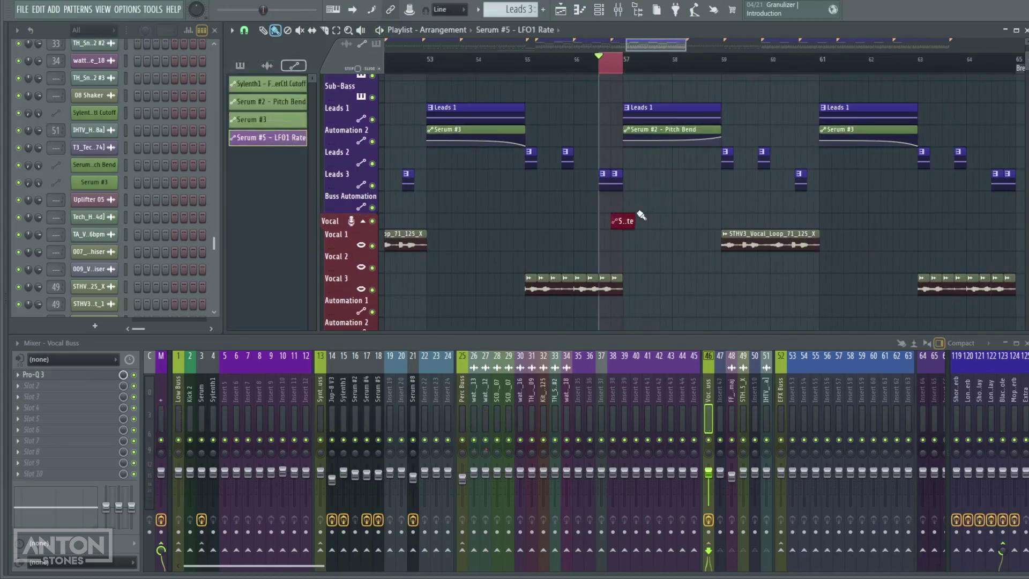
pyautogui.scroll(3, 612, 200)
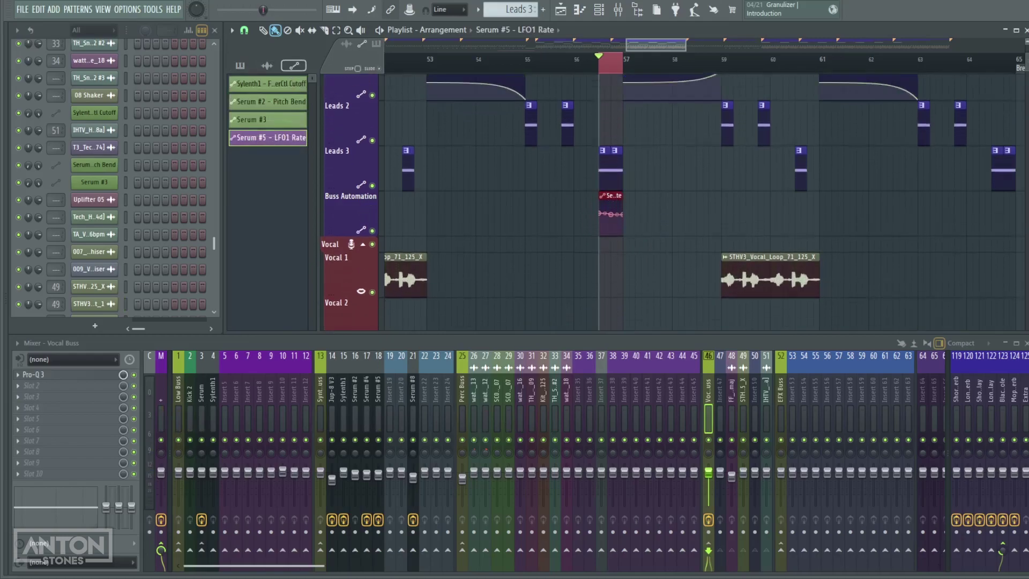
pyautogui.scroll(5, 606, 206)
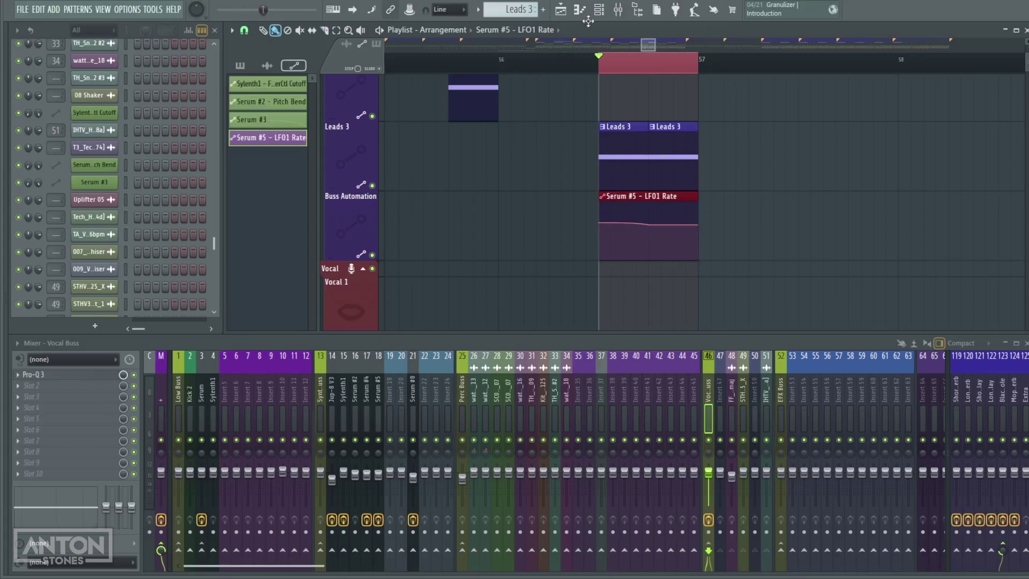
# - Audition the selected half bar before bar 57 with the Serum #5 - LFO1 Rate automation
pyautogui.press('space')
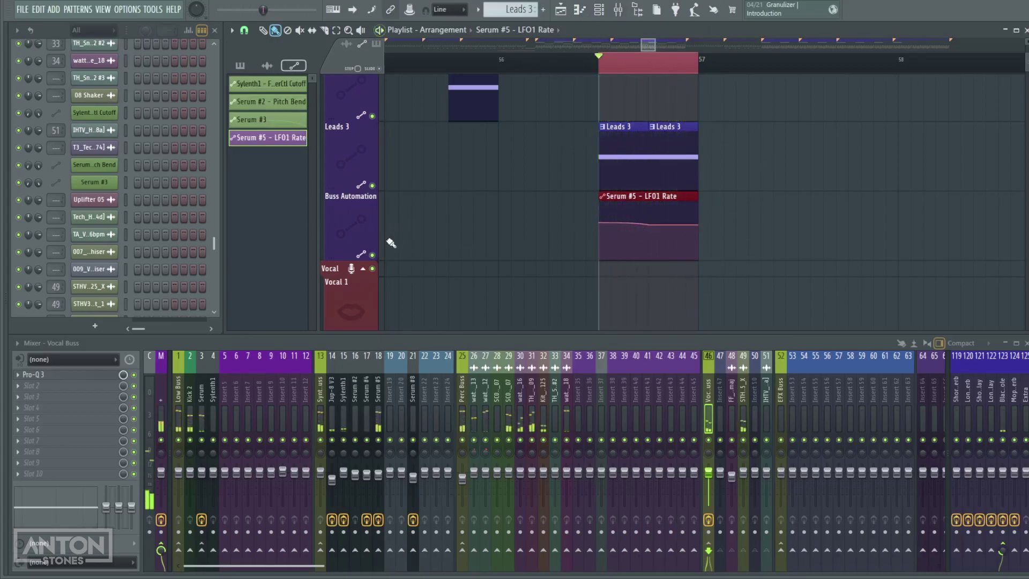
pyautogui.rightClick(372, 255)
pyautogui.rightClick(373, 255)
# - Copy the Serum #5 - LFO1 Rate clip beneath the Leads 3 pair just before Break 2 and remove its clips near bars 56 and 59
pyautogui.scroll(-5, 551, 186)
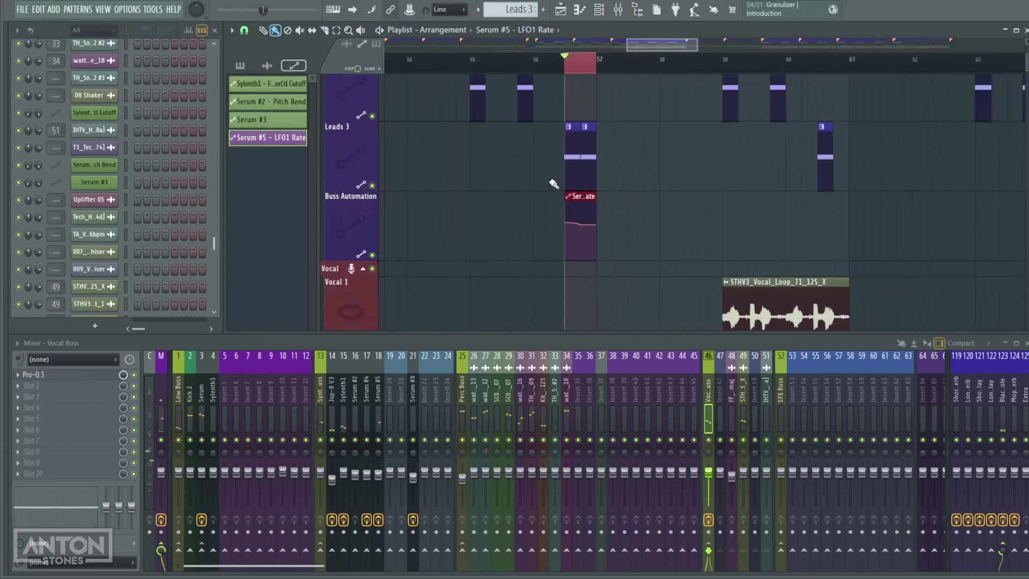
pyautogui.scroll(-3, 550, 185)
pyautogui.scroll(8, 550, 141)
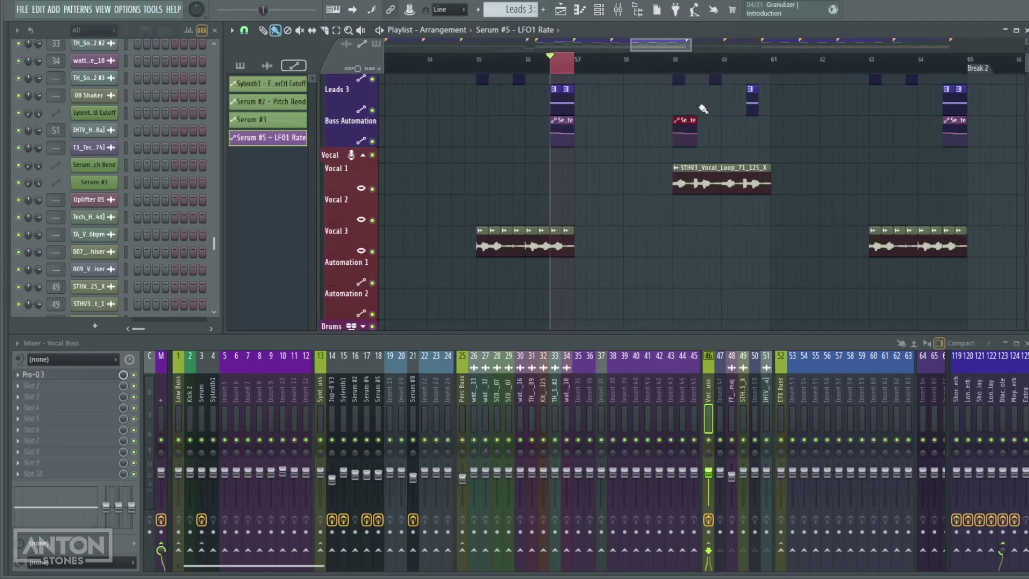
pyautogui.hscroll(-2, 723, 144)
pyautogui.hscroll(5, 781, 154)
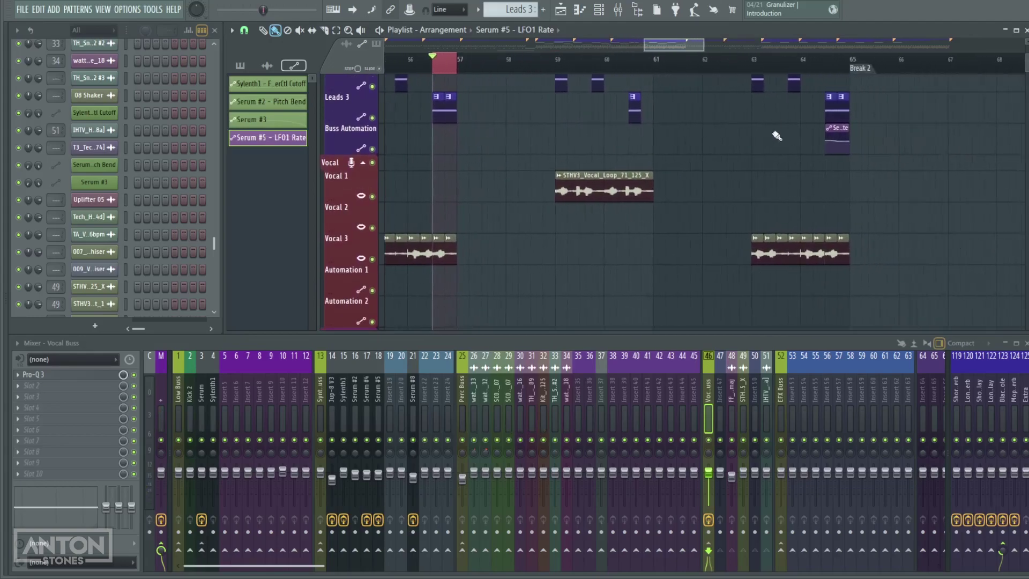
# - Play the end of Drop 1.3 from bar 63 up to Break 2, stop playback and review the whole first drop
pyautogui.click(637, 66)
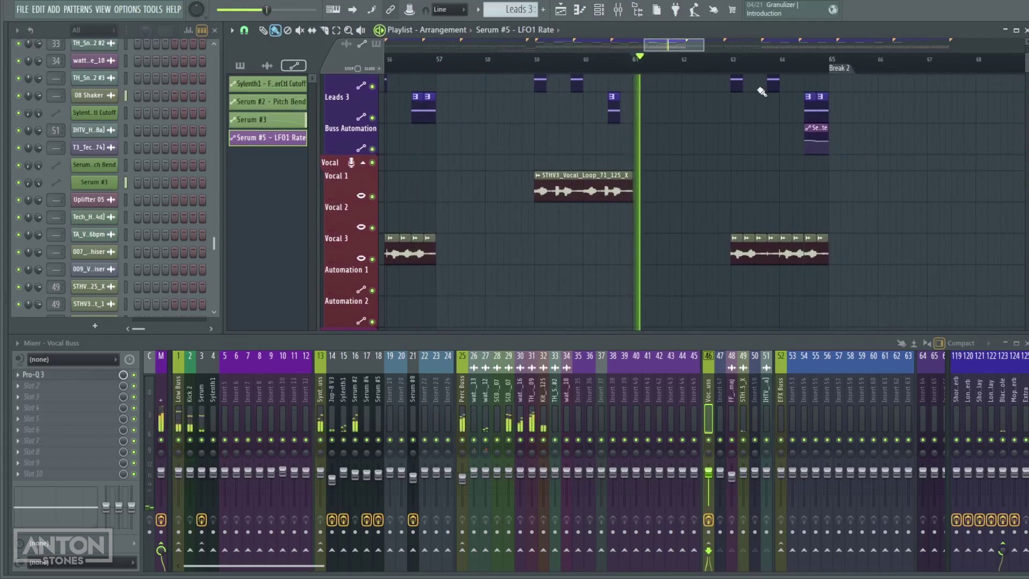
pyautogui.click(730, 64)
pyautogui.moveTo(807, 154); pyautogui.dragTo(667, 190)
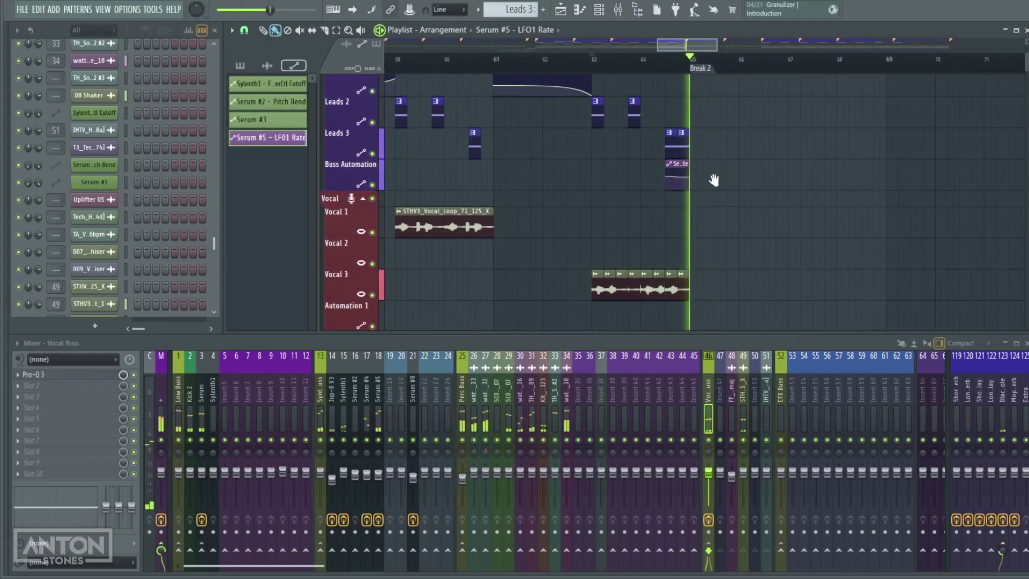
pyautogui.scroll(-4, 706, 184)
pyautogui.scroll(-3, 699, 181)
pyautogui.press('space')
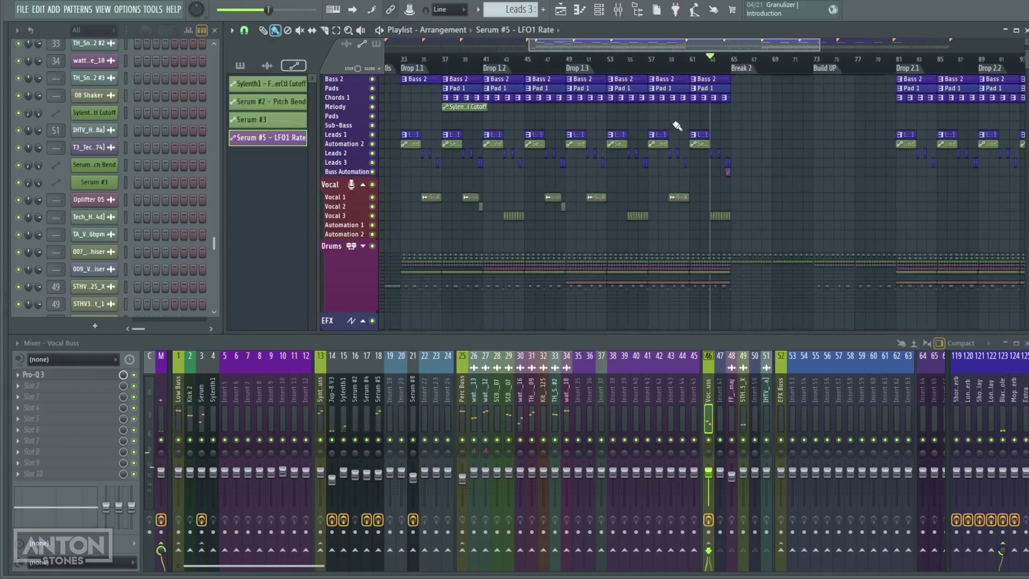
pyautogui.scroll(2, 731, 188)
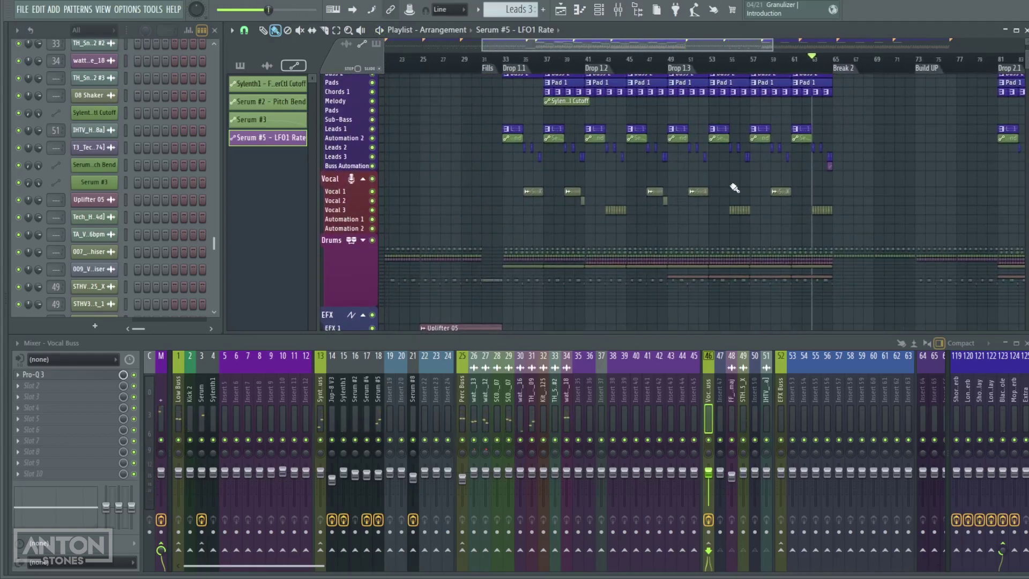
# - Expand the Drums group of tracks around the Drop 1.2 marker
pyautogui.scroll(5, 716, 209)
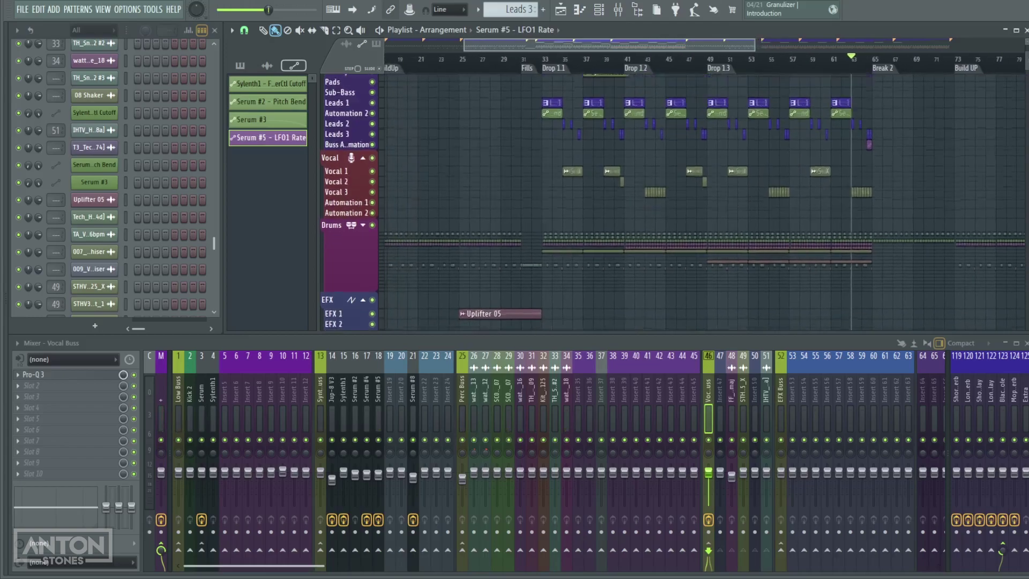
pyautogui.scroll(4, 629, 203)
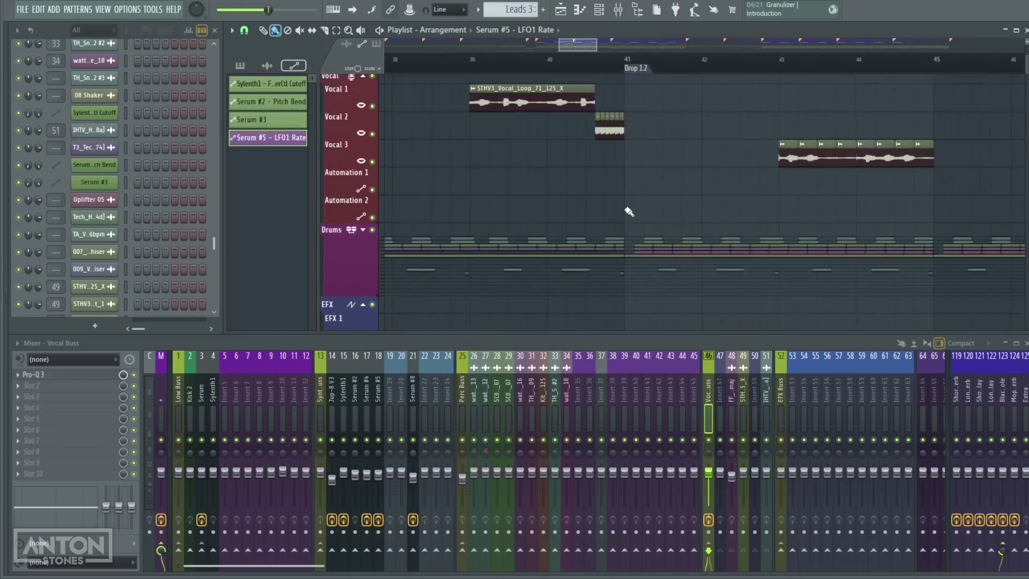
pyautogui.click(364, 231)
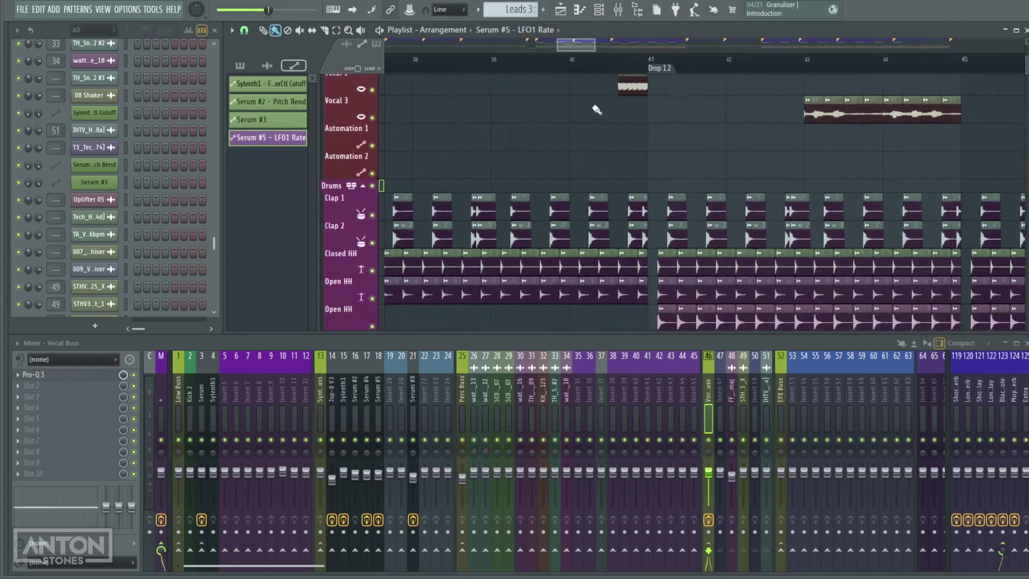
pyautogui.scroll(2, 636, 161)
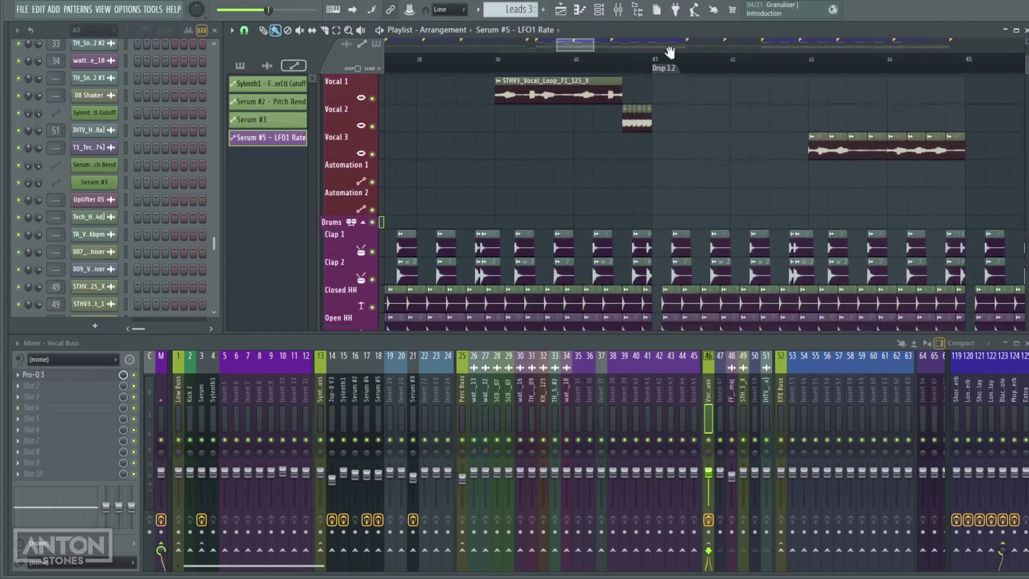
# - Select the half bar before Drop 1.2 on the timeline, audition it with the vocal chops and stop playback
pyautogui.click(614, 59)
pyautogui.moveTo(616, 60); pyautogui.dragTo(642, 60)
pyautogui.press('space')
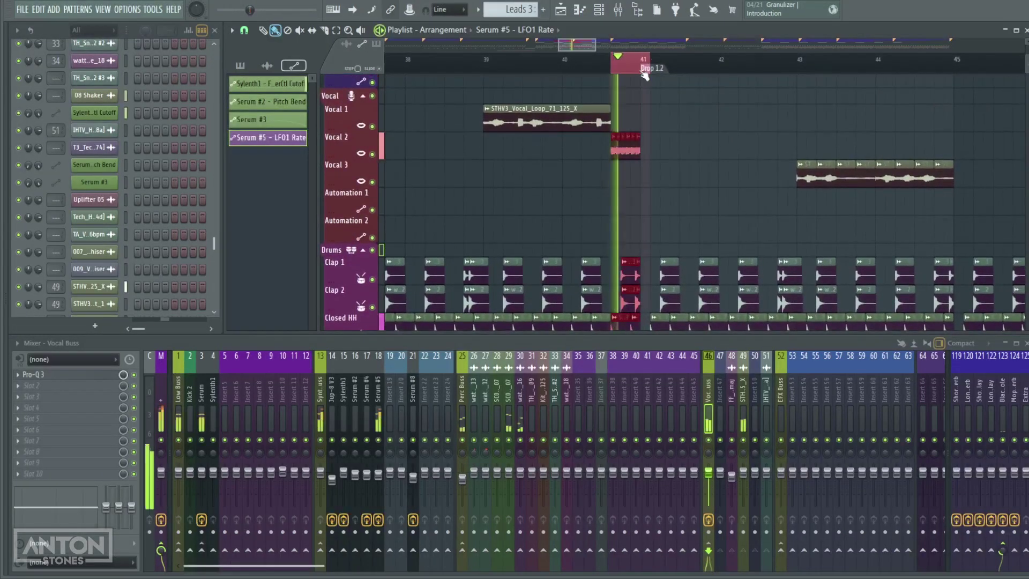
pyautogui.rightClick(638, 61)
pyautogui.press('Escape')
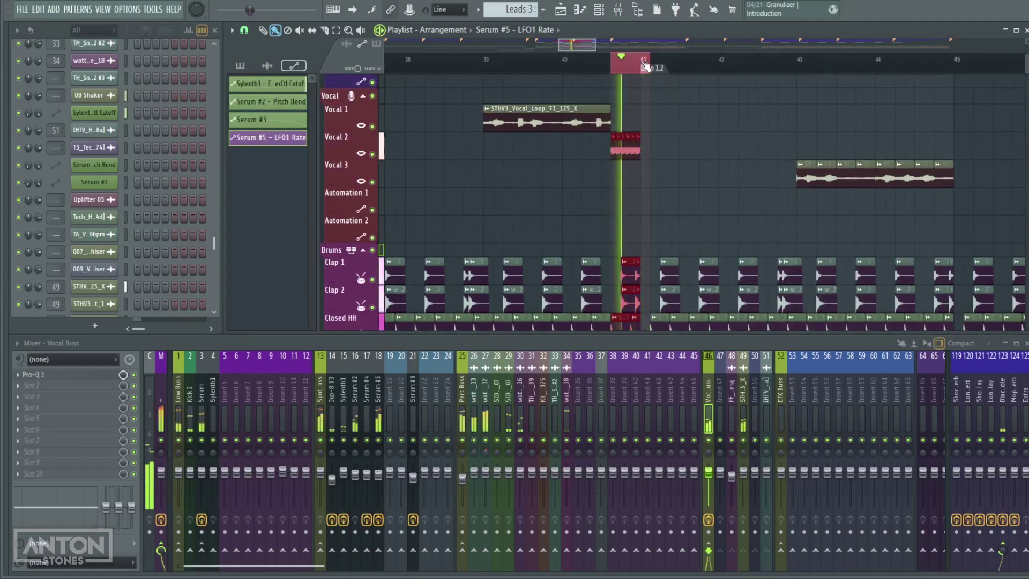
pyautogui.press('F5')
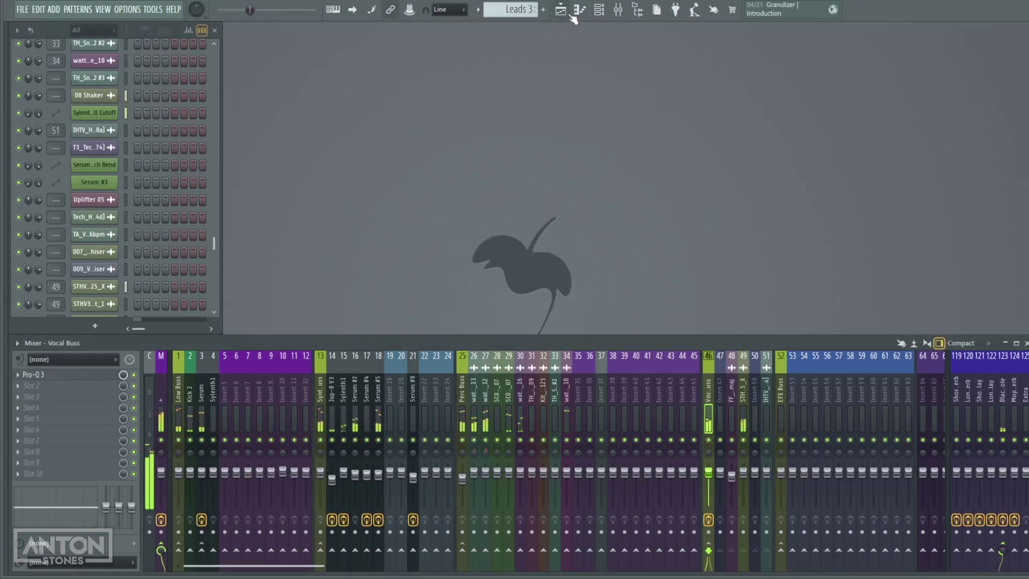
pyautogui.press('F5')
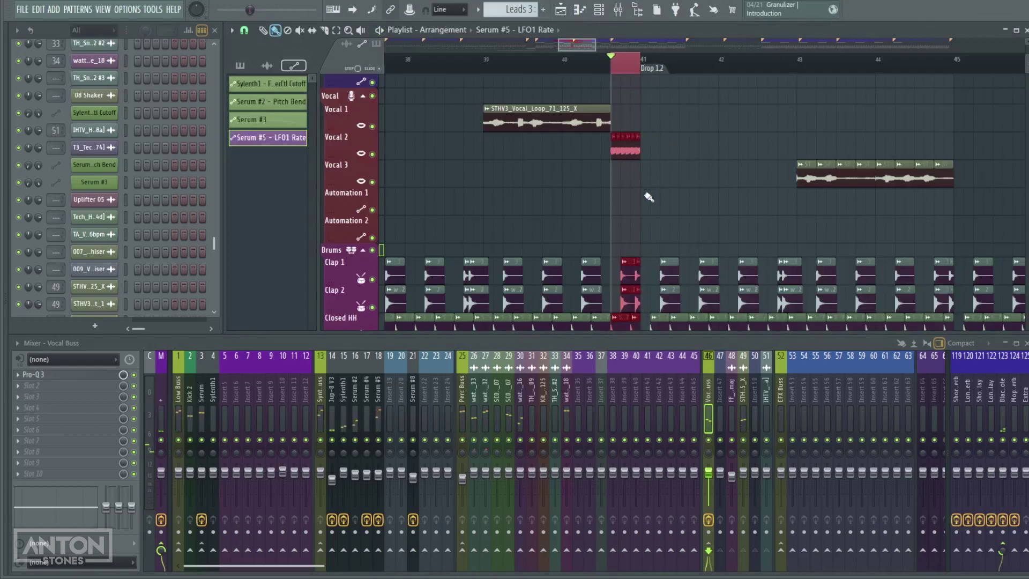
# - Remove the stray Serum #5 - LFO1 Rate clip from Perc 3 and paint a six-hit watth_snare_18 roll on Snare 2 before Drop 1.2
pyautogui.scroll(-10, 648, 196)
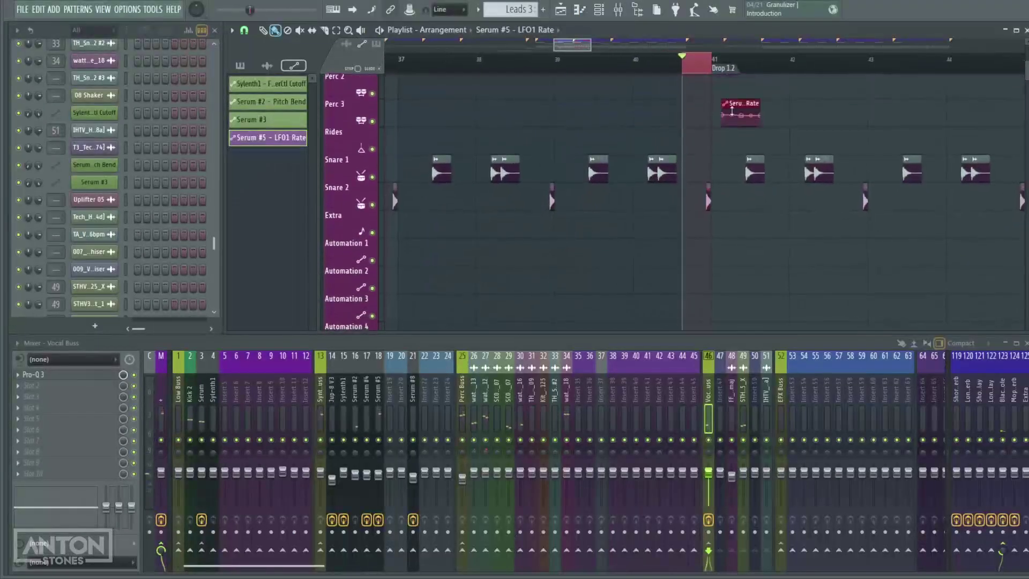
pyautogui.scroll(2, 772, 130)
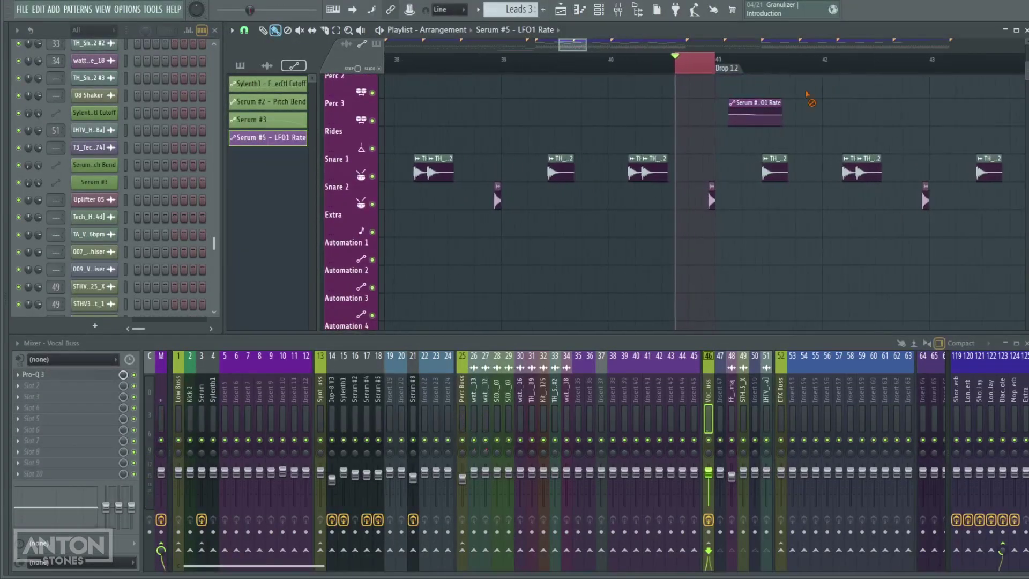
pyautogui.scroll(3, 688, 192)
pyautogui.click(739, 203)
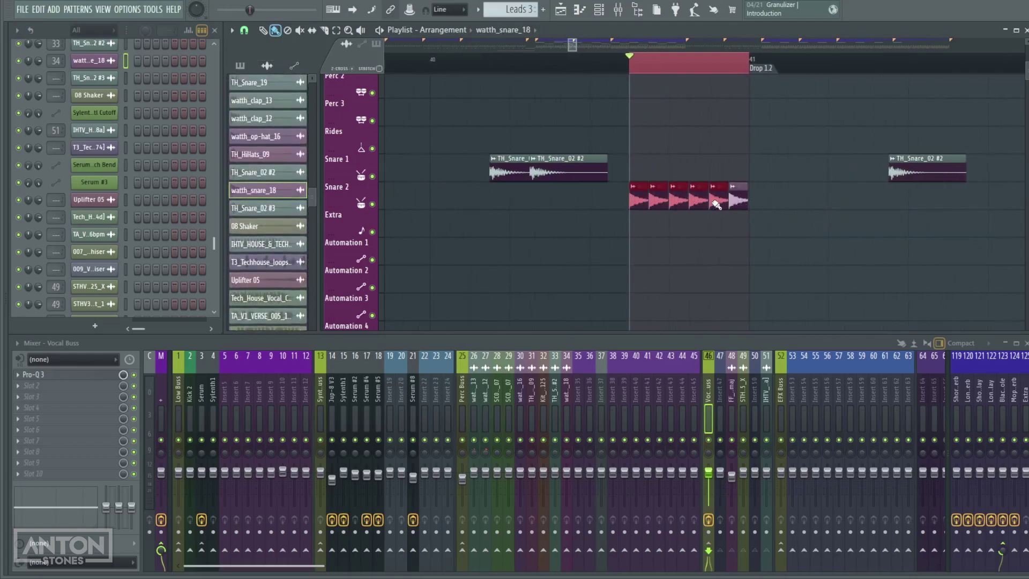
pyautogui.scroll(-4, 807, 241)
pyautogui.scroll(3, 868, 166)
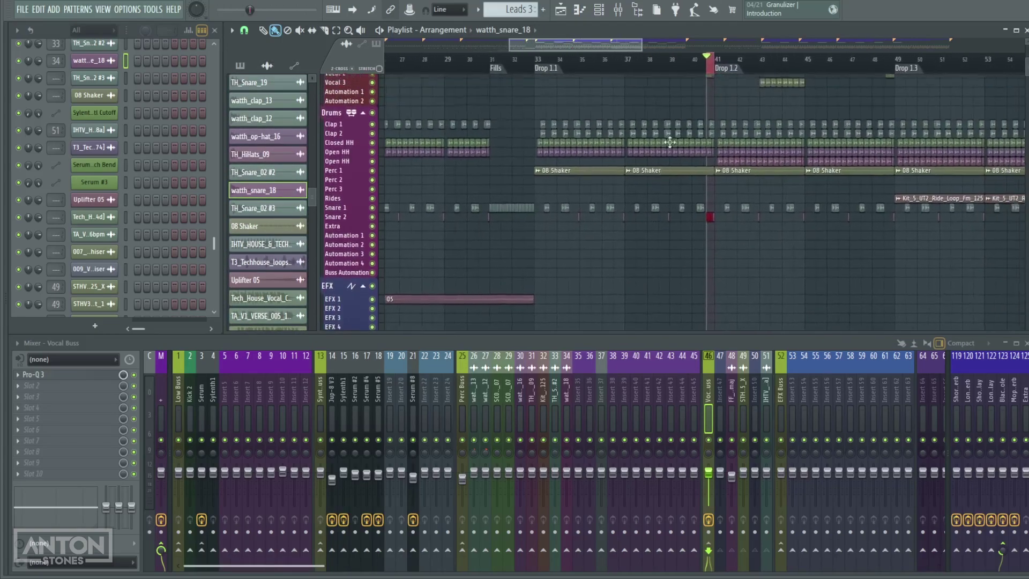
# - Play the transition into Drop 1.2 with the new Snare 2 roll and review the following vocals and leads
pyautogui.press('space')
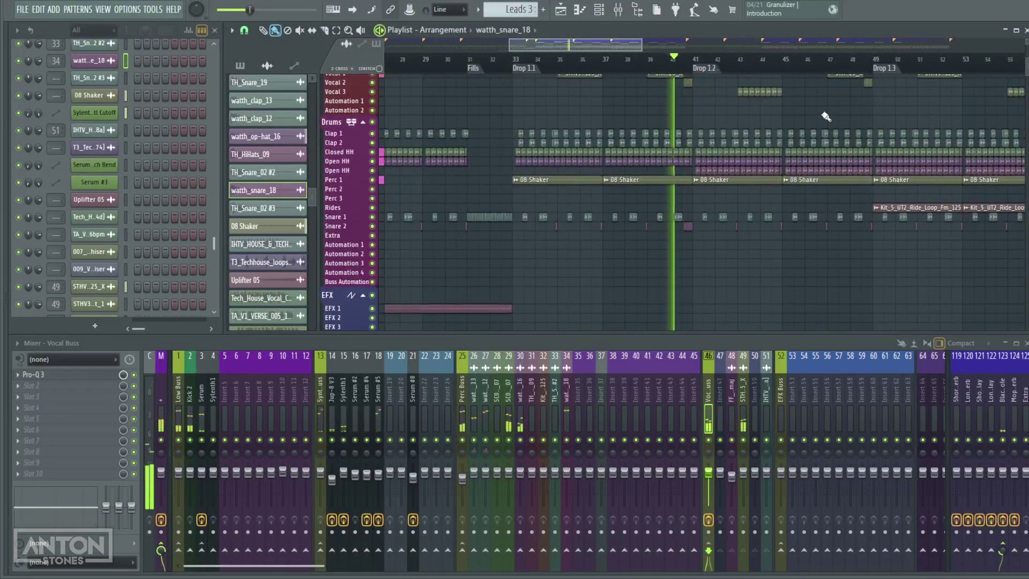
pyautogui.scroll(2, 638, 214)
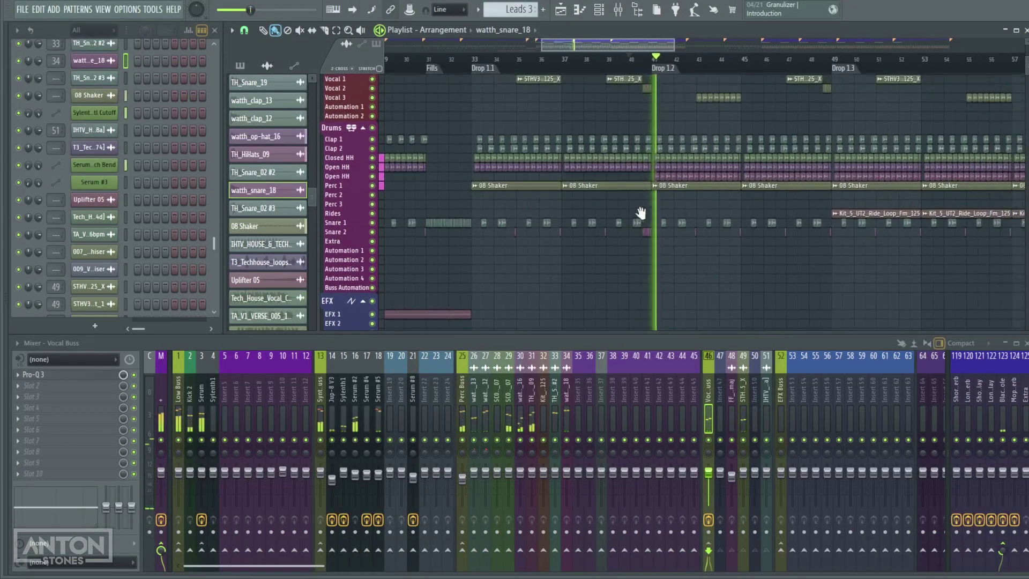
pyautogui.hscroll(3, 638, 214)
pyautogui.hscroll(2, 692, 296)
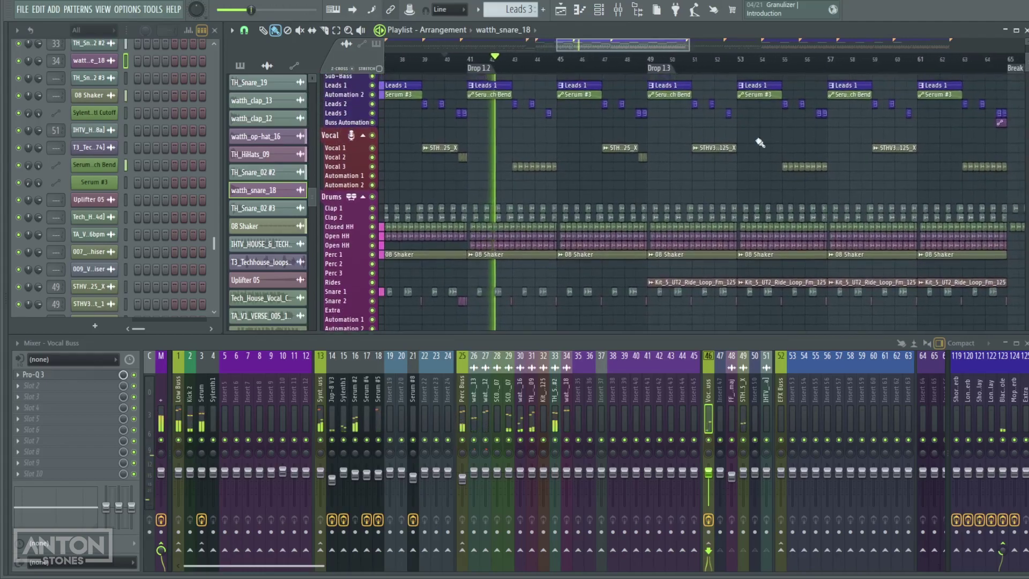
pyautogui.scroll(1, 689, 179)
# - Add the same watth_snare_18 roll on Snare 2 in the half bar before Drop 1.3
pyautogui.scroll(3, 663, 141)
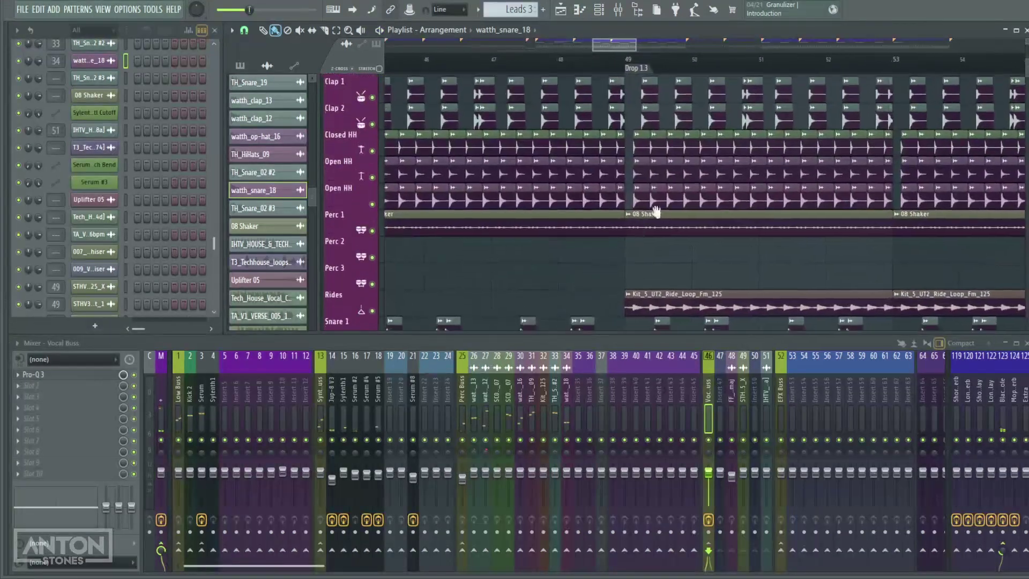
pyautogui.scroll(1, 663, 141)
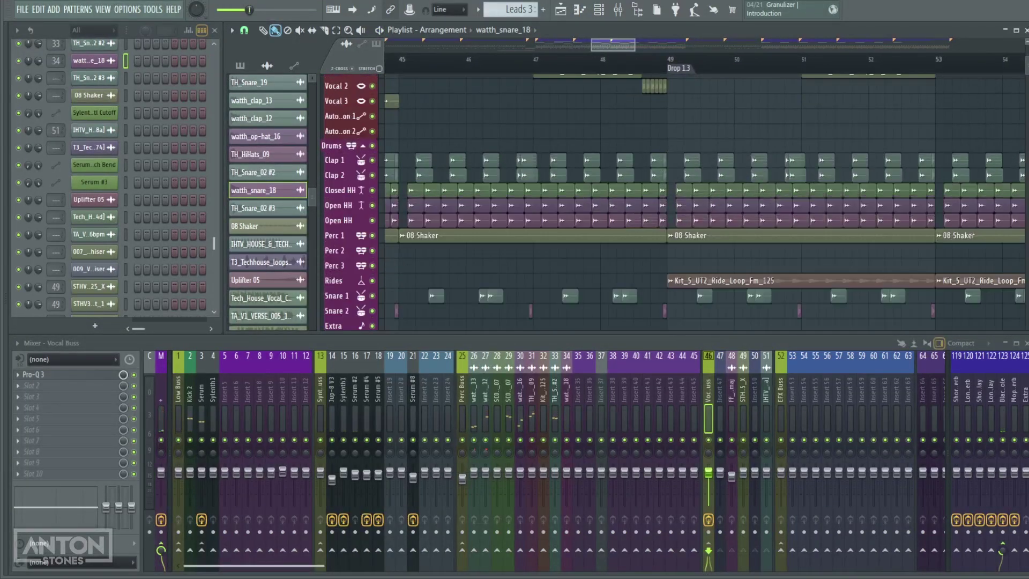
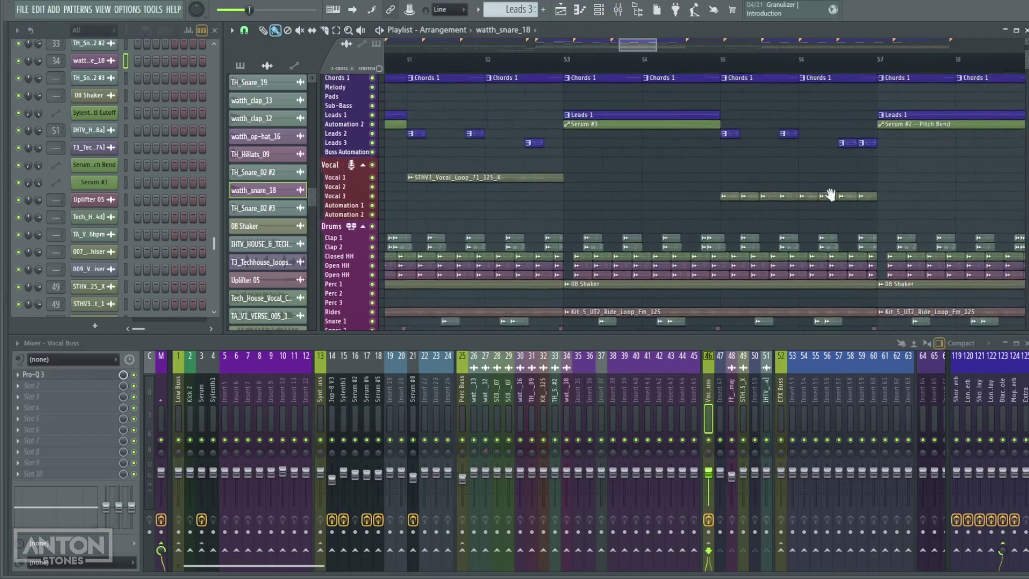
pyautogui.moveTo(424, 218); pyautogui.dragTo(474, 176)
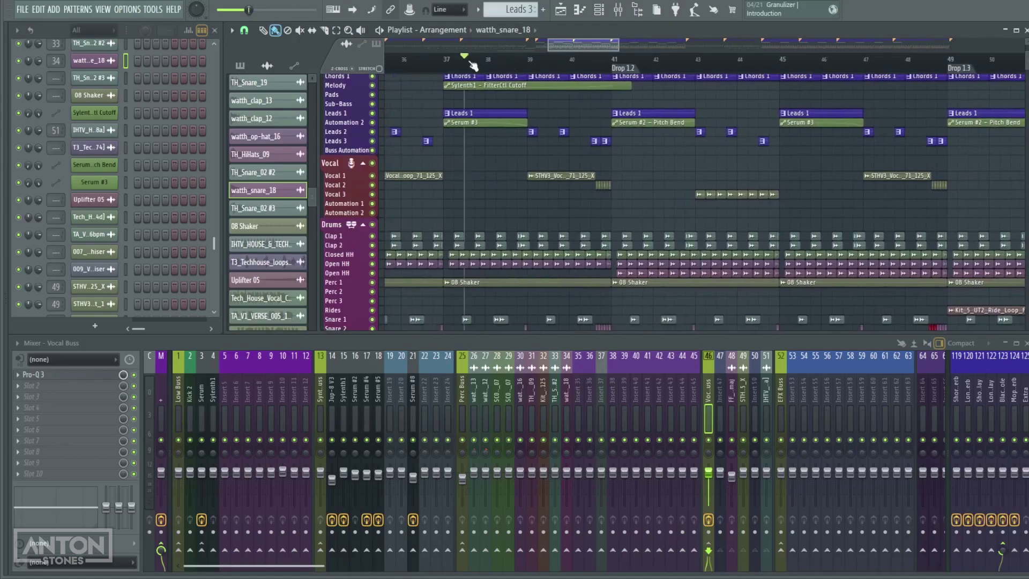
# - Play from bar 37 through Drop 1.2 to check the Snare 2 roll in context
pyautogui.press('space')
pyautogui.scroll(3, 529, 153)
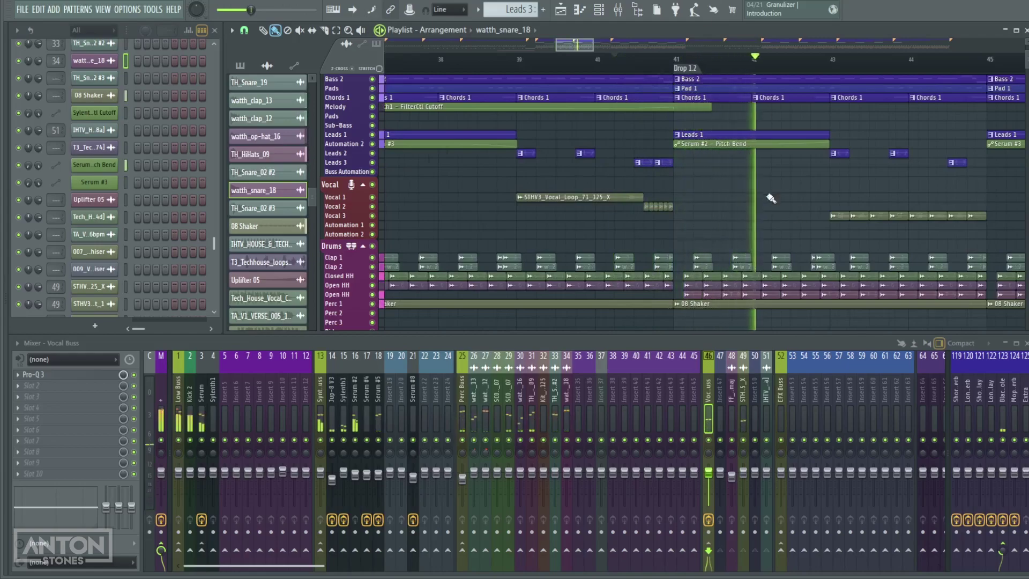
pyautogui.scroll(-6, 770, 196)
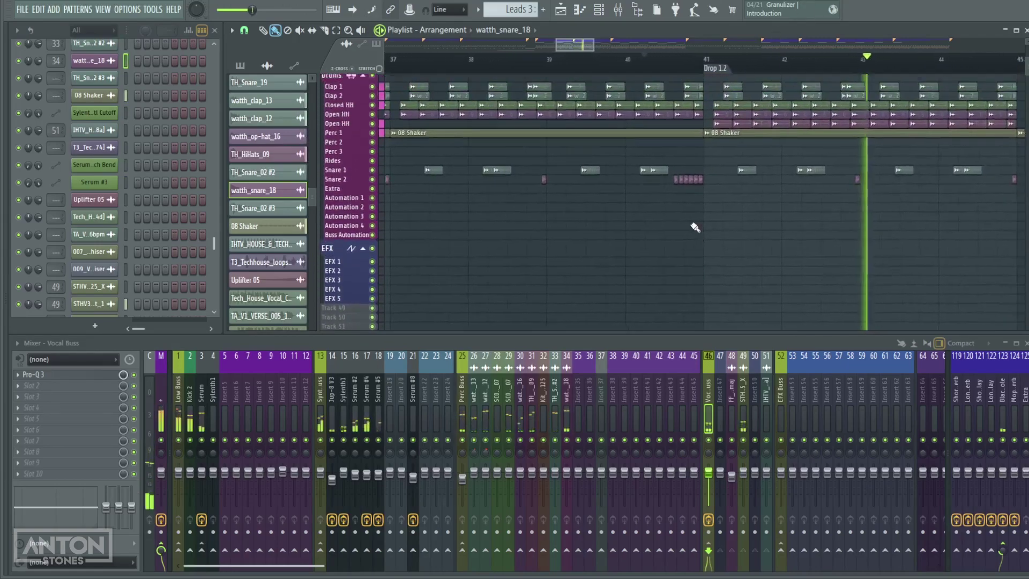
# - Layer six short TH_Snare_02 #2 hits on Snare 1 above the Snare 2 roll before Drop 1.2
pyautogui.keyDown('ctrl'); pyautogui.scroll(3, 700, 229); pyautogui.keyUp('ctrl')
pyautogui.keyDown('alt'); pyautogui.scroll(3, 700, 230); pyautogui.keyUp('alt')
pyautogui.moveTo(624, 248); pyautogui.dragTo(677, 245)
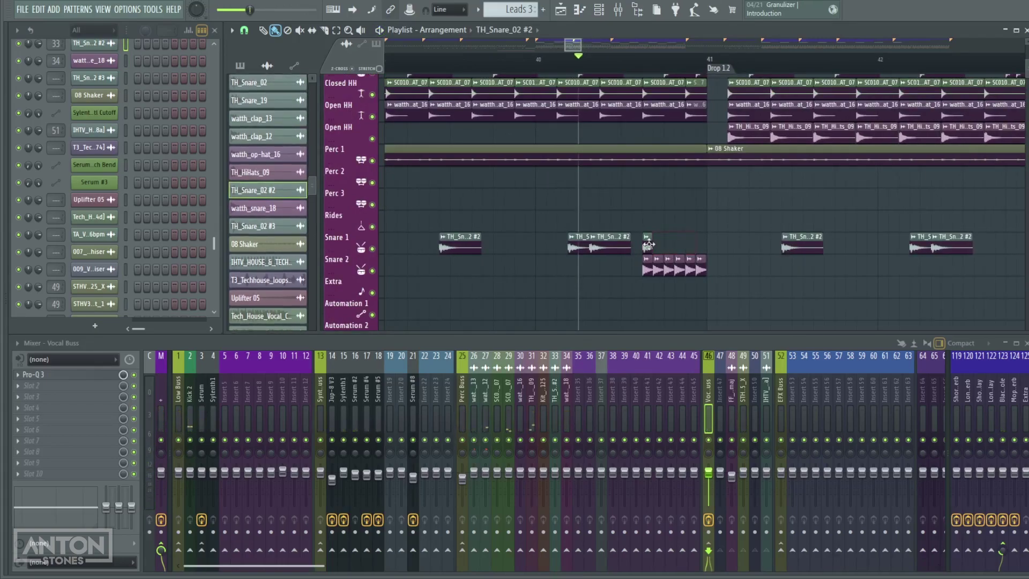
pyautogui.hscroll(6, 745, 203)
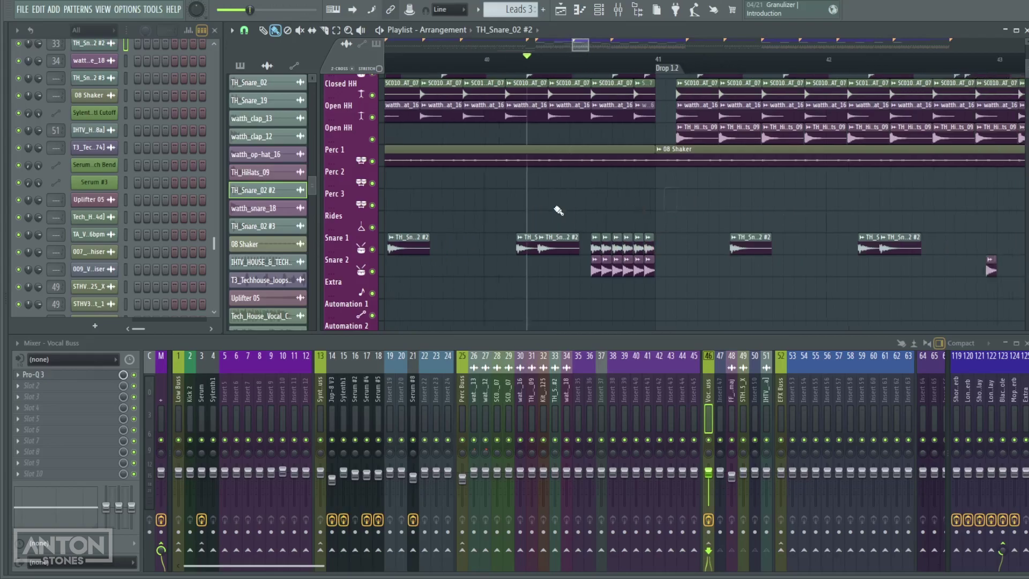
# - Paint the matching six TH_Snare_02 #2 hits on Snare 1 above the Snare 2 roll before Drop 1.3
pyautogui.scroll(-2, 528, 190)
pyautogui.hscroll(8, 564, 199)
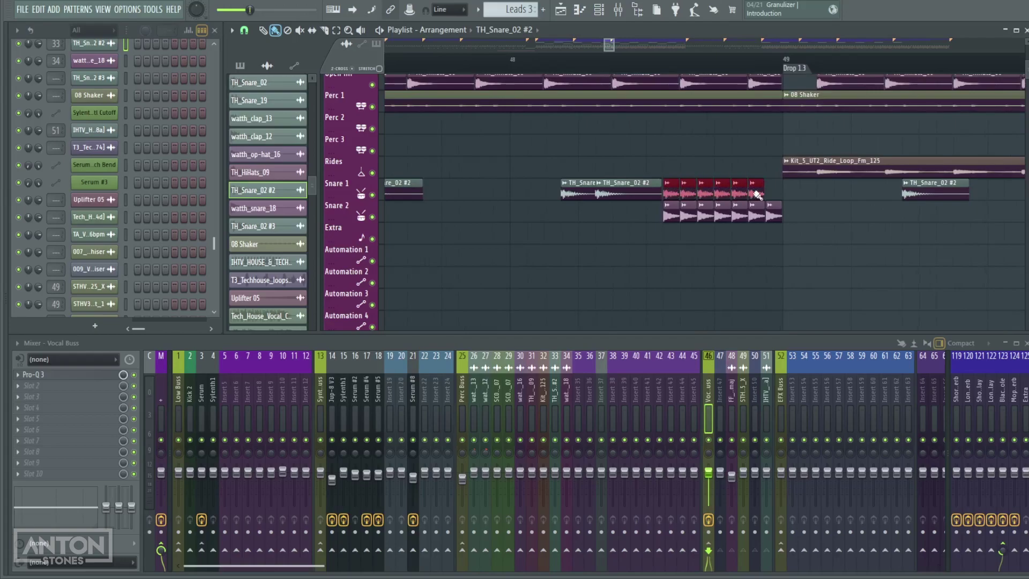
pyautogui.scroll(-4, 680, 225)
pyautogui.scroll(-3, 665, 202)
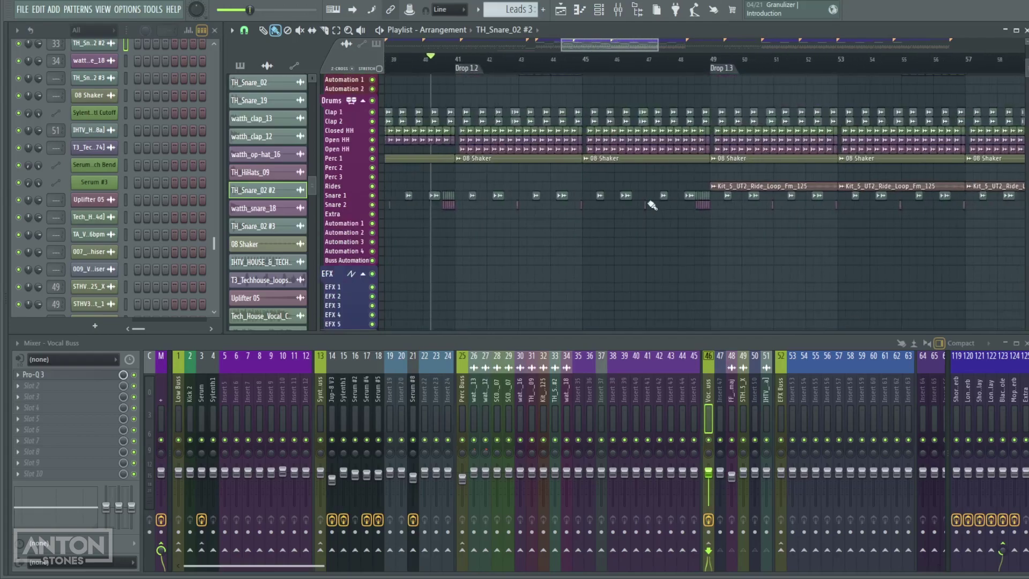
# - Play from bar 39 past Drop 1.3 and check the layered snare rolls against the vocals and leads
pyautogui.scroll(4, 622, 198)
pyautogui.hscroll(2, 622, 141)
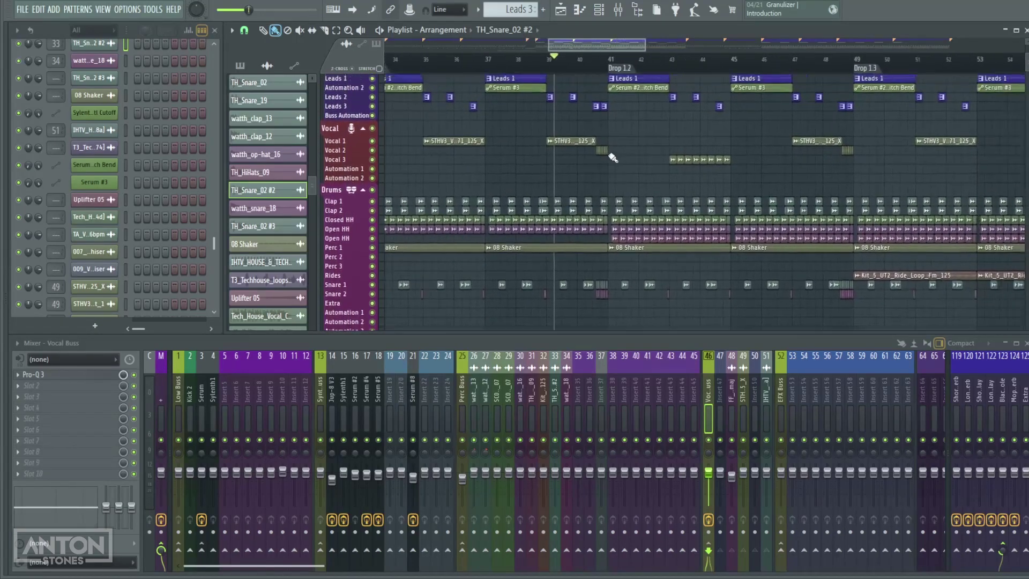
pyautogui.press('space')
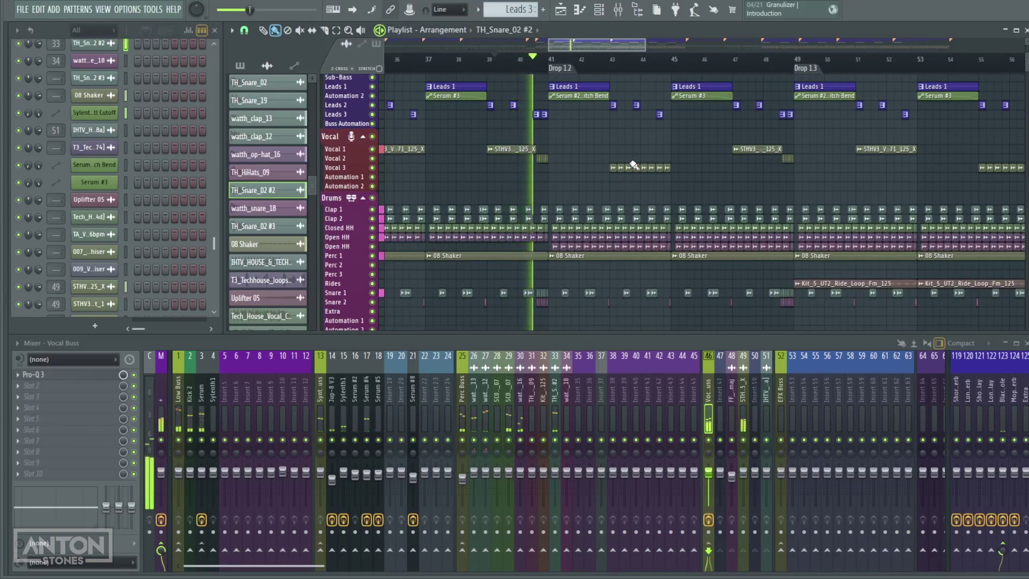
pyautogui.scroll(4, 582, 231)
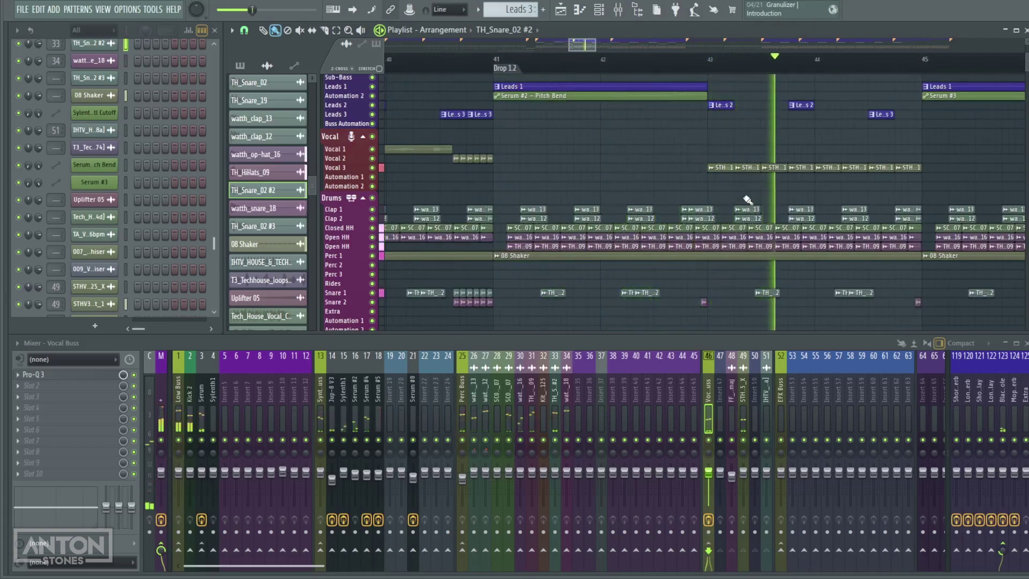
pyautogui.scroll(1, 796, 213)
pyautogui.scroll(-1, 796, 213)
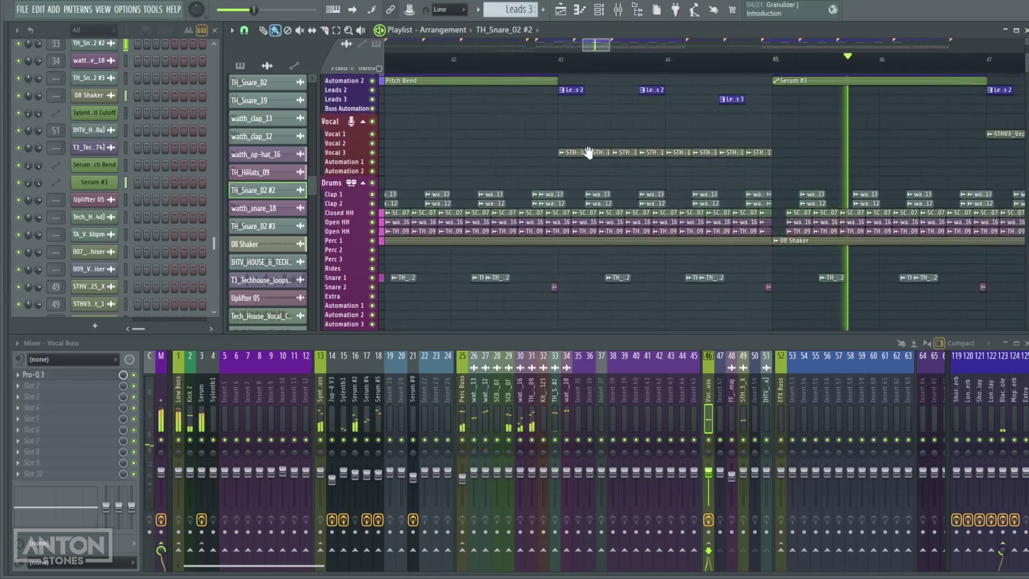
pyautogui.scroll(-3, 771, 204)
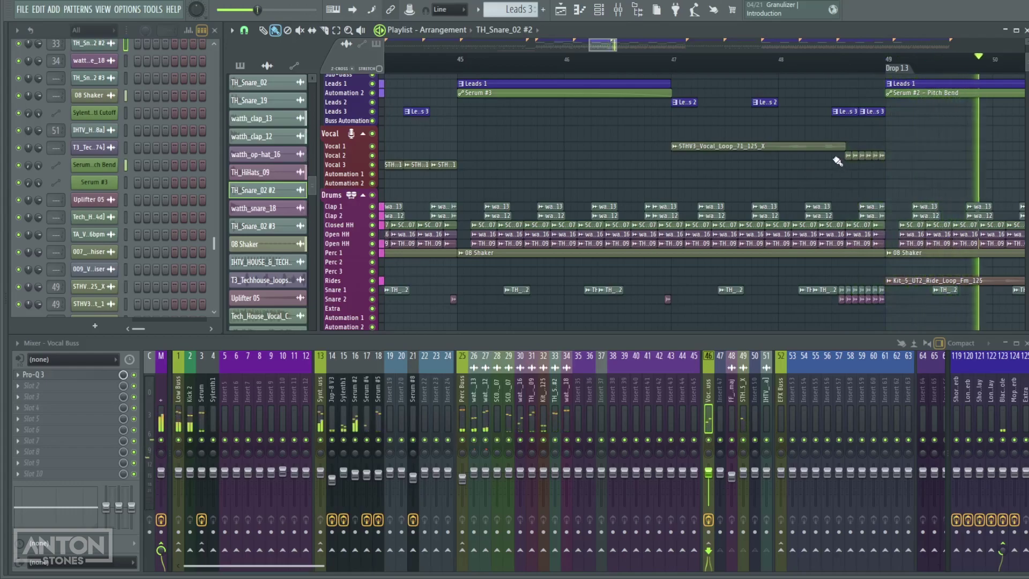
pyautogui.scroll(1, 798, 221)
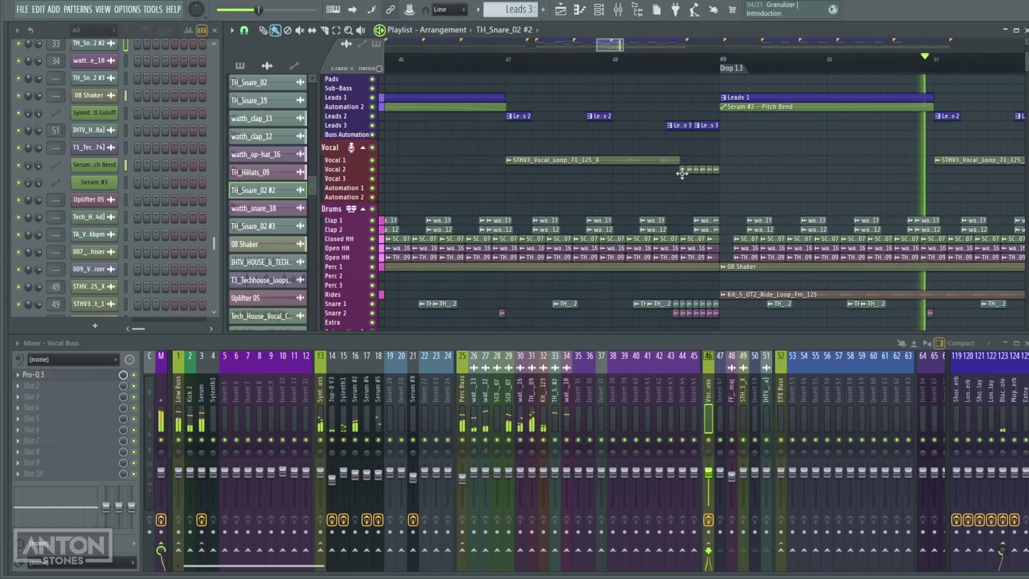
pyautogui.press('space')
# - Try a copy of the short slice near the Vocal 1 loop's end in place of a Vocal 2 chop before Drop 1.3
pyautogui.scroll(3, 622, 231)
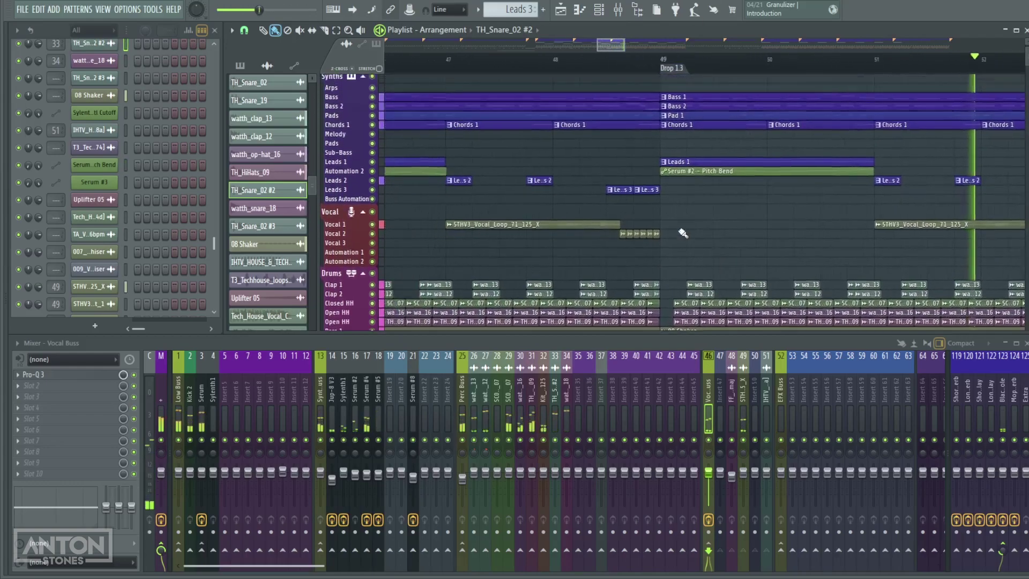
pyautogui.scroll(4, 682, 234)
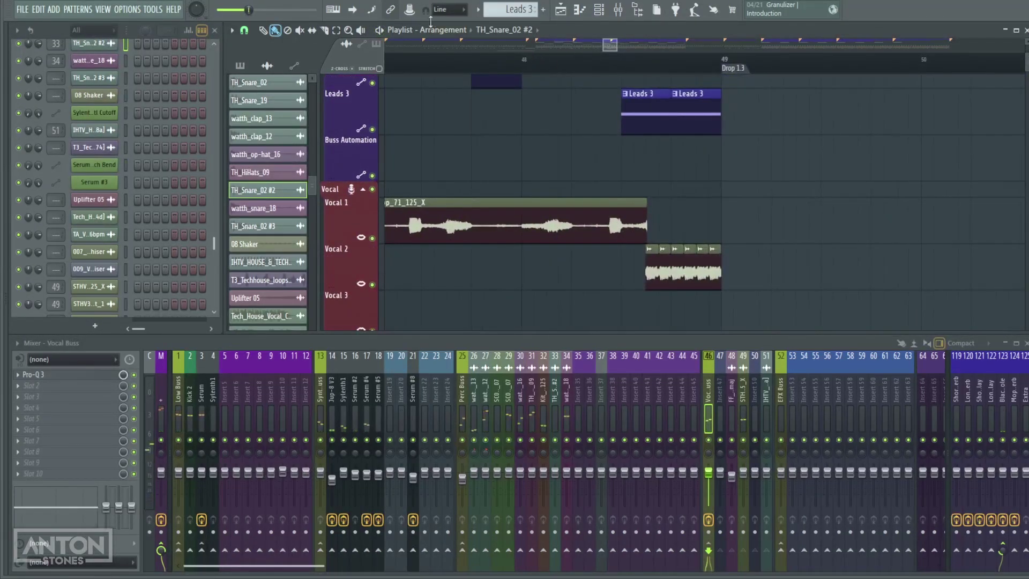
pyautogui.scroll(4, 629, 206)
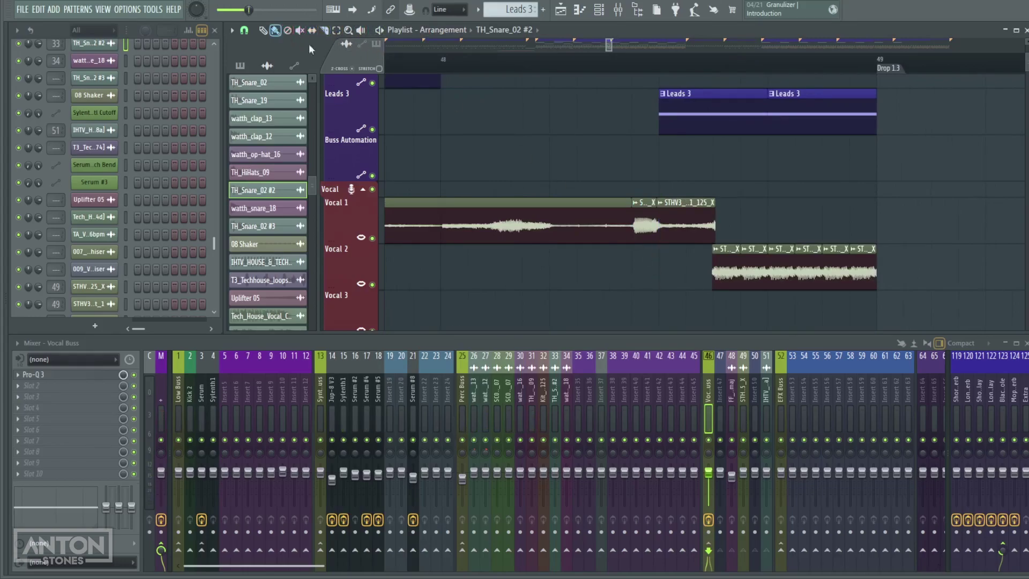
pyautogui.click(634, 213)
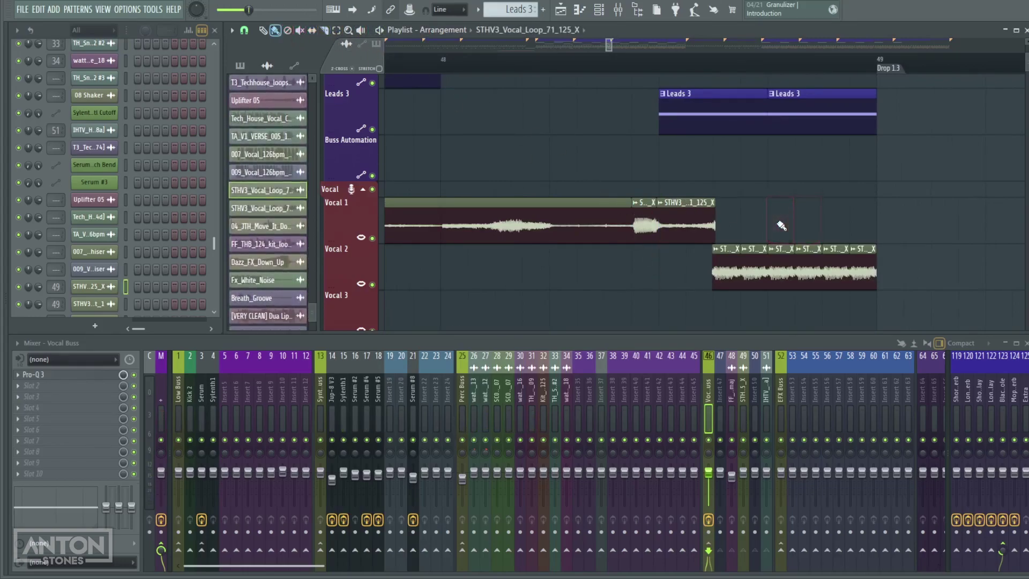
pyautogui.click(827, 223)
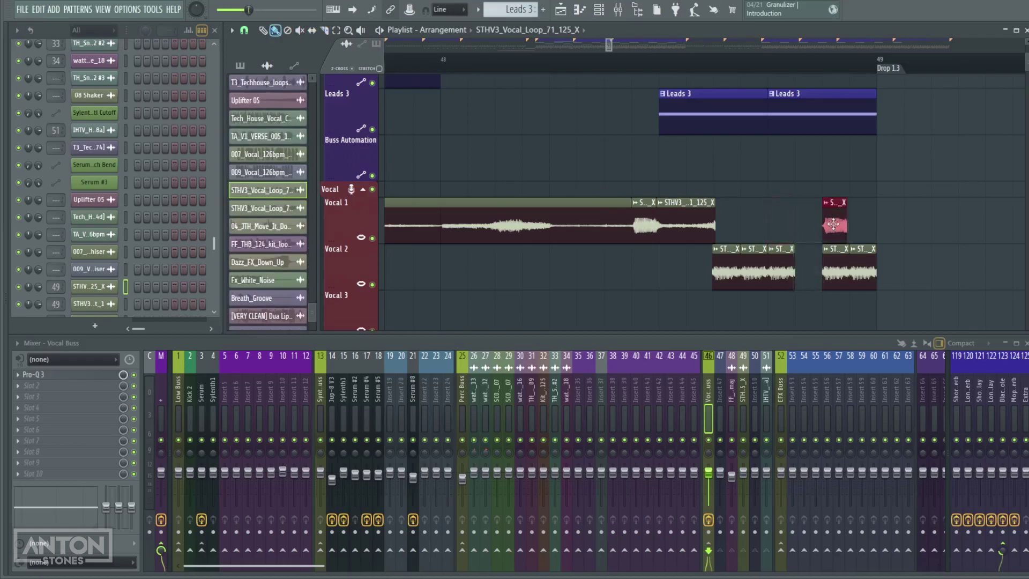
# - Try the copied vocal slice at other positions among the Vocal 2 chops before Drop 1.3, playing the transition from bar 48
pyautogui.press('space')
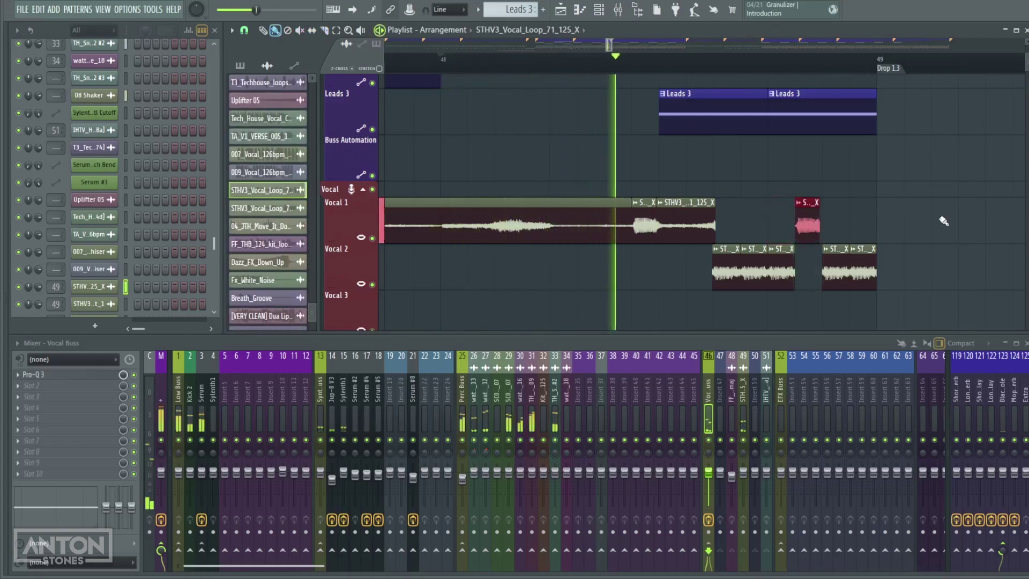
pyautogui.press('space')
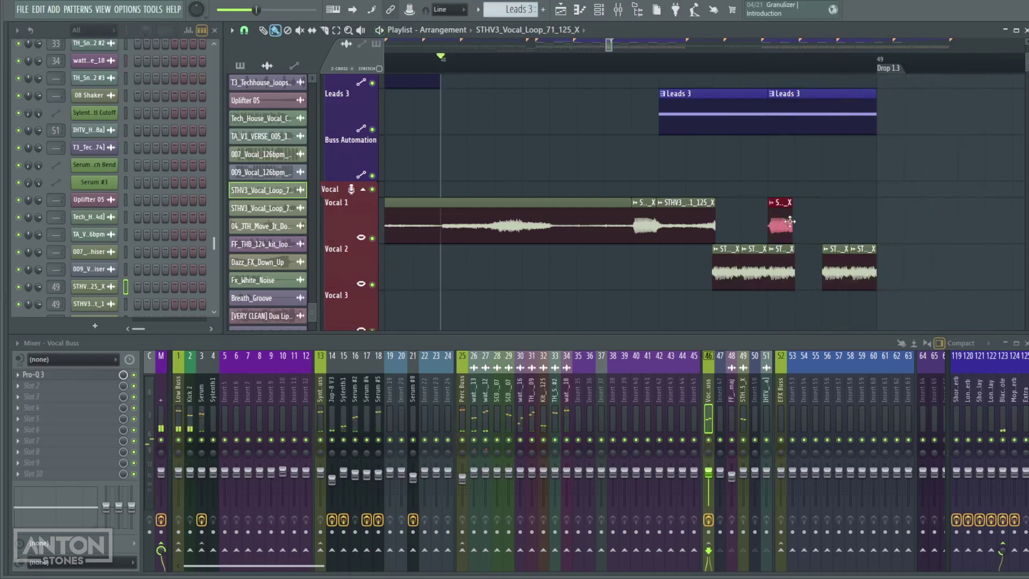
pyautogui.press('space')
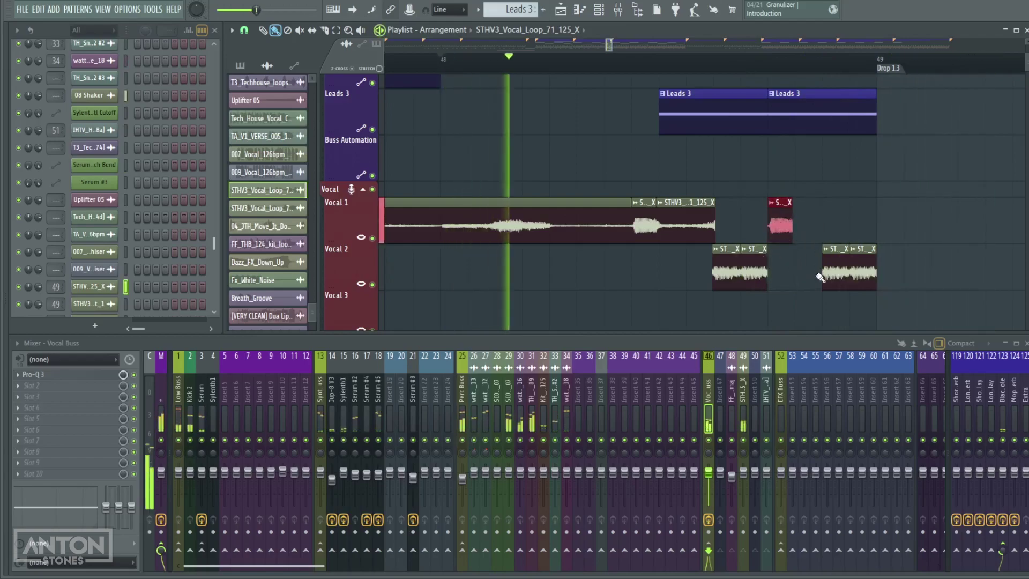
pyautogui.click(798, 268)
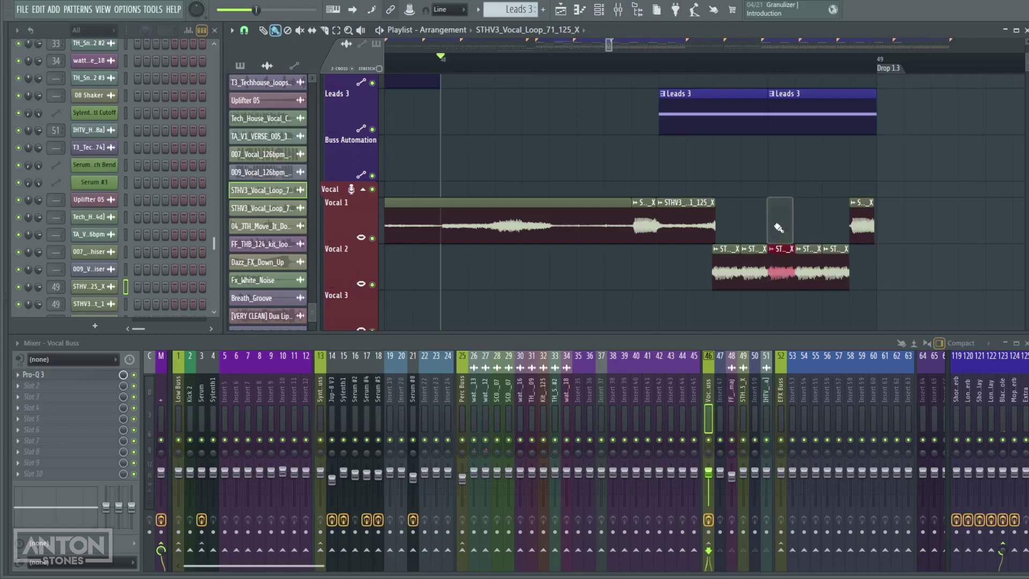
pyautogui.press('space')
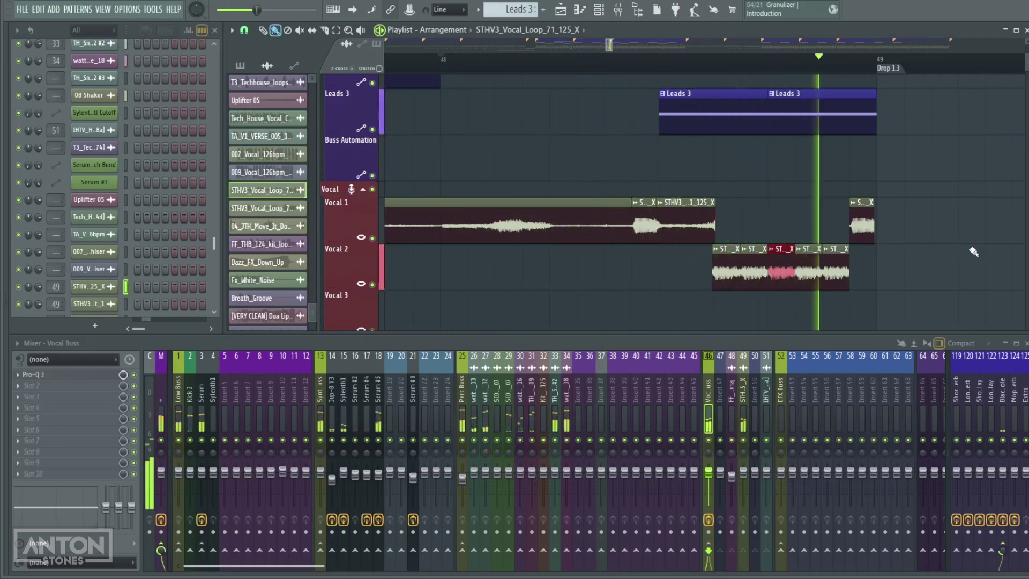
# - Remove the trial vocal slice from Vocal 1 and restore the row of six Vocal 2 chops before Drop 1.3
pyautogui.scroll(-2, 895, 253)
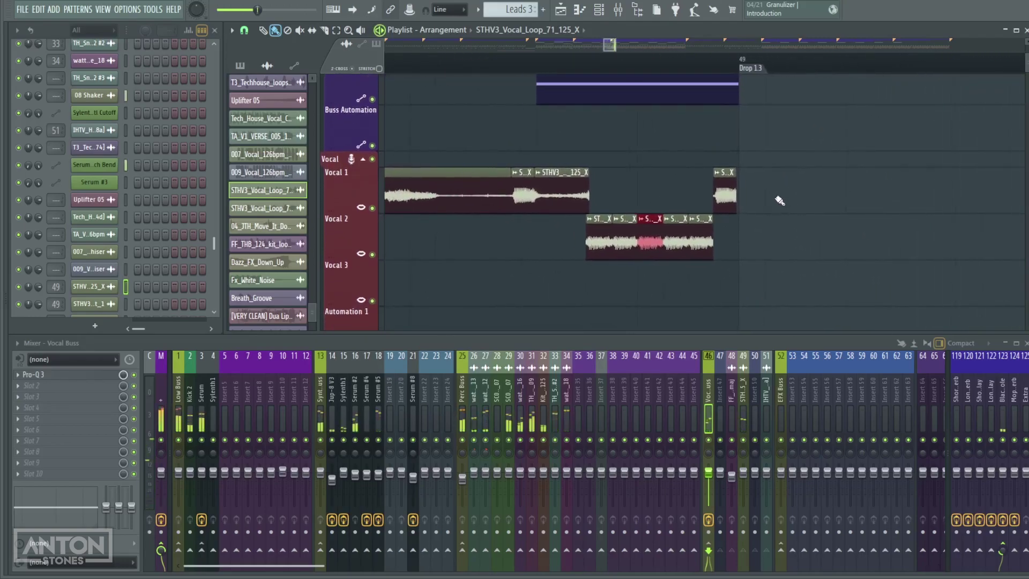
pyautogui.scroll(-3, 780, 202)
pyautogui.scroll(3, 750, 225)
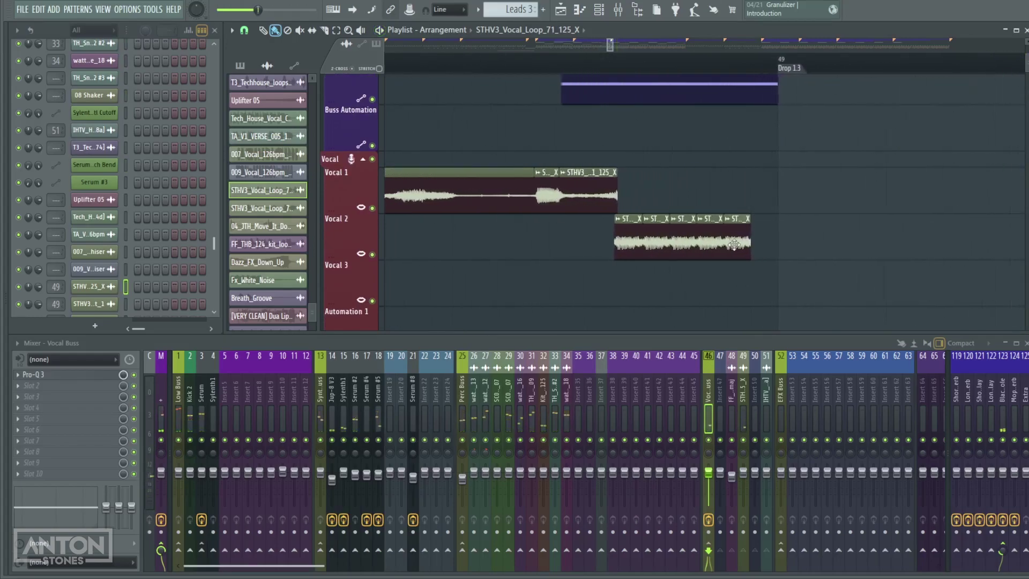
pyautogui.scroll(-5, 758, 245)
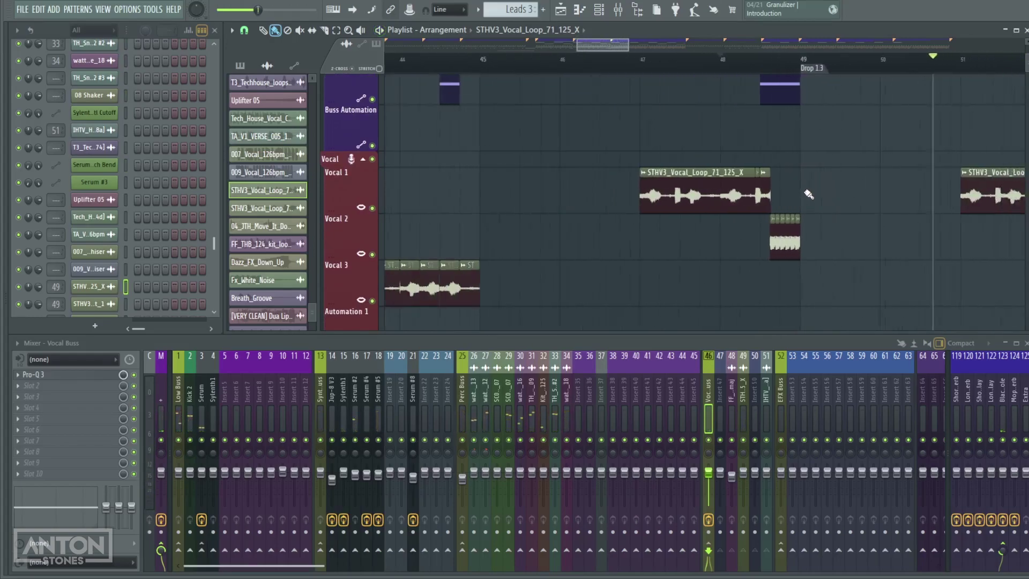
pyautogui.scroll(-3, 680, 114)
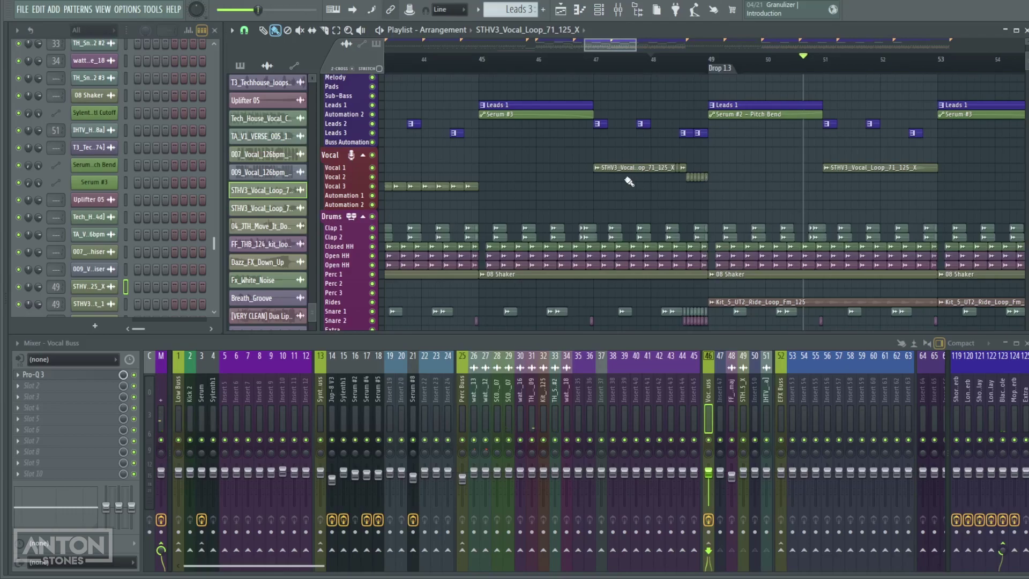
pyautogui.scroll(1, 702, 175)
pyautogui.scroll(4, 762, 201)
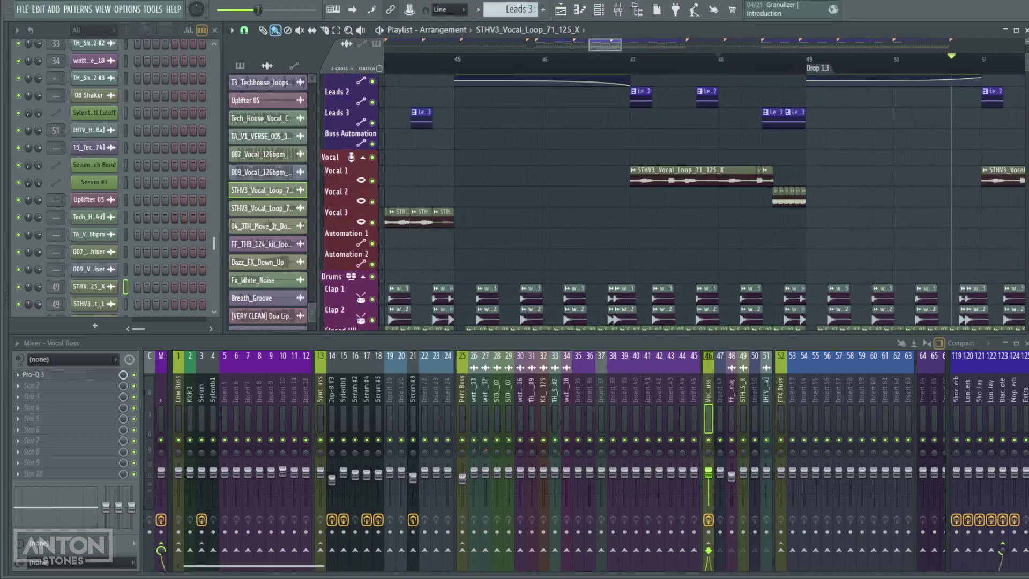
pyautogui.scroll(-2, 762, 200)
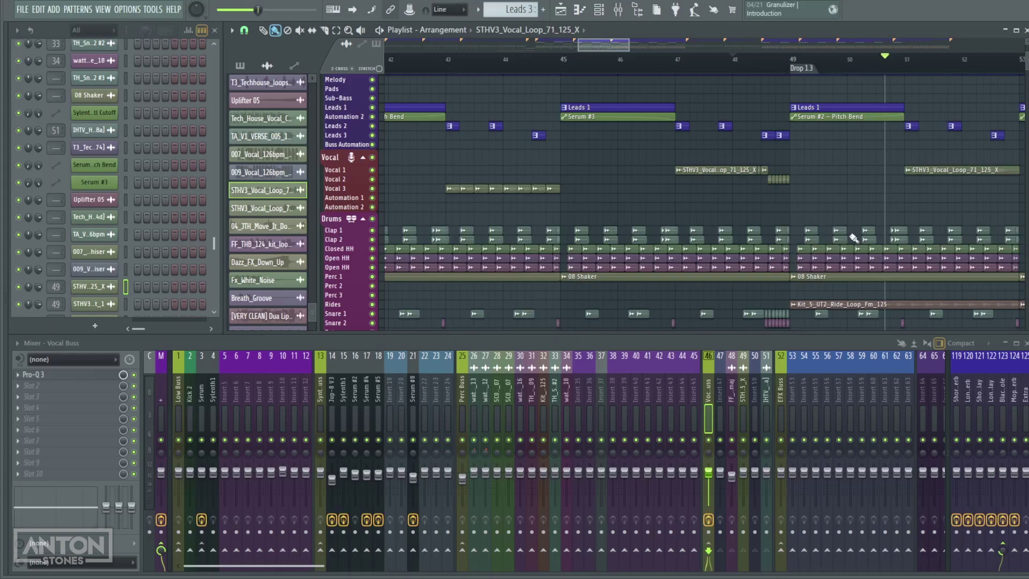
pyautogui.moveTo(872, 223); pyautogui.dragTo(749, 202)
pyautogui.scroll(-4, 749, 202)
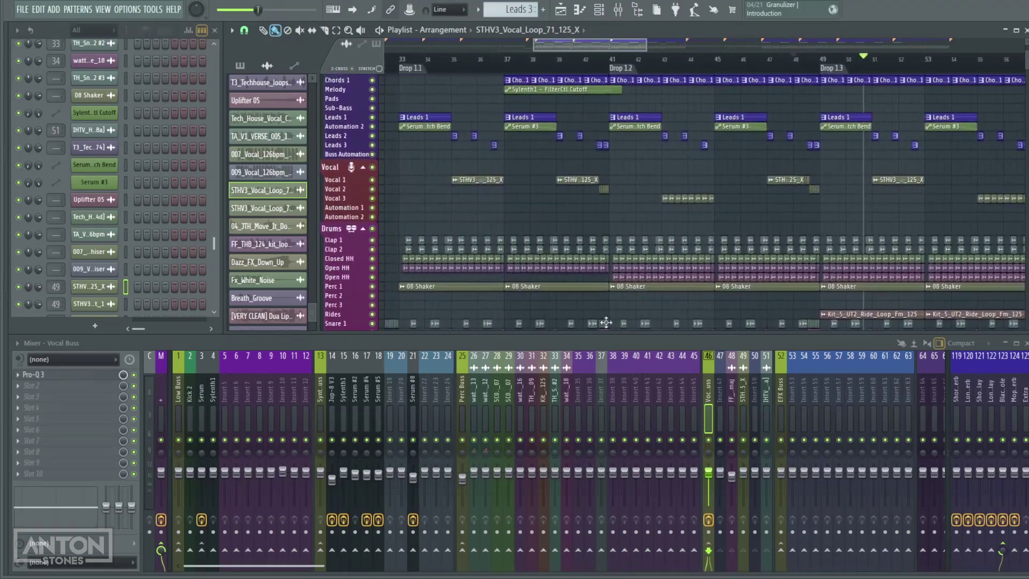
# - Replace Fruity Delay 3 on the Long Delay mixer track with FabFilter Timeless 3 and load its Basic - Modern Delay bM preset
pyautogui.click(745, 387)
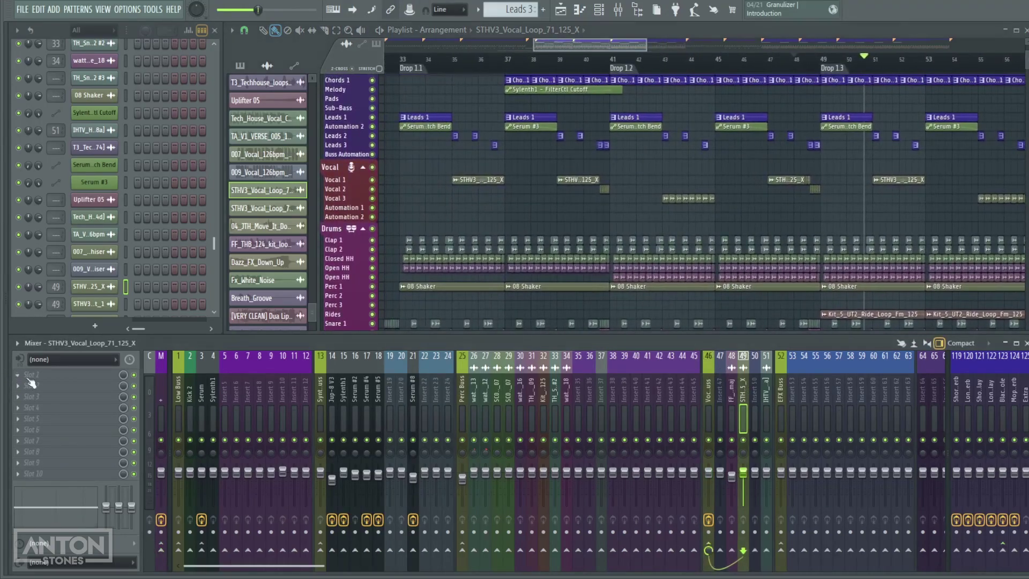
pyautogui.click(966, 391)
pyautogui.click(979, 397)
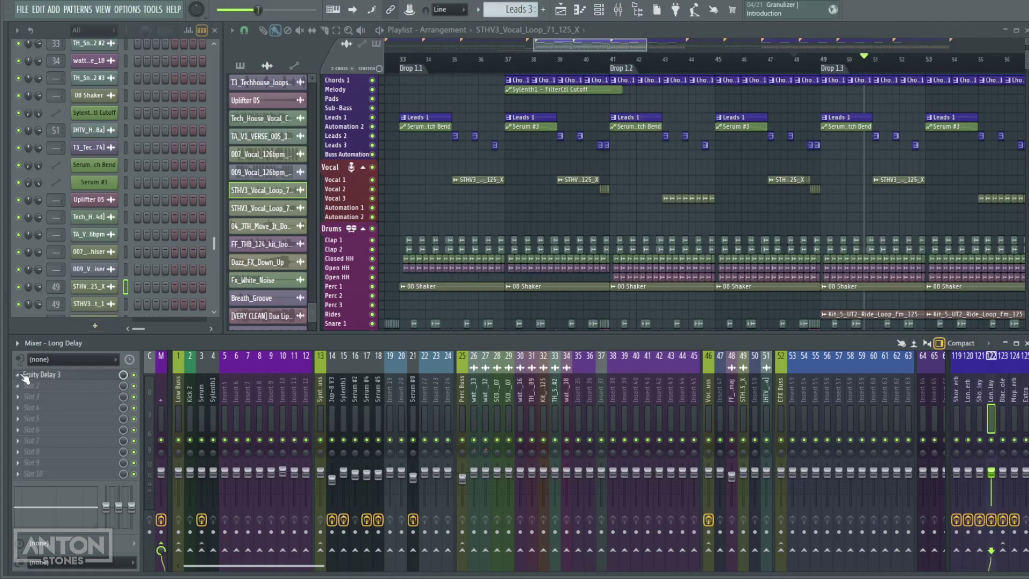
pyautogui.click(22, 376)
pyautogui.moveTo(70, 303)
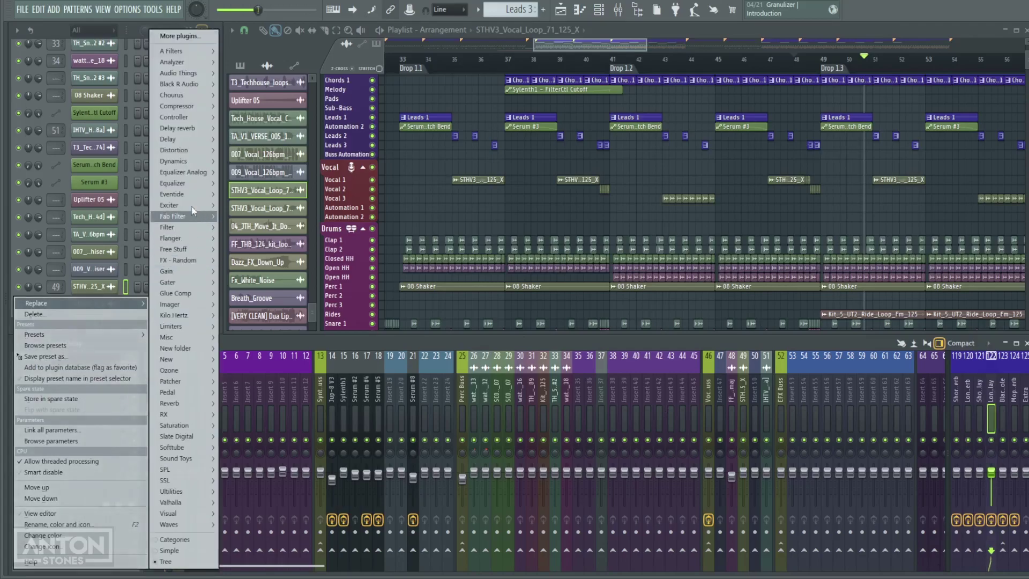
pyautogui.moveTo(189, 200)
pyautogui.moveTo(205, 221)
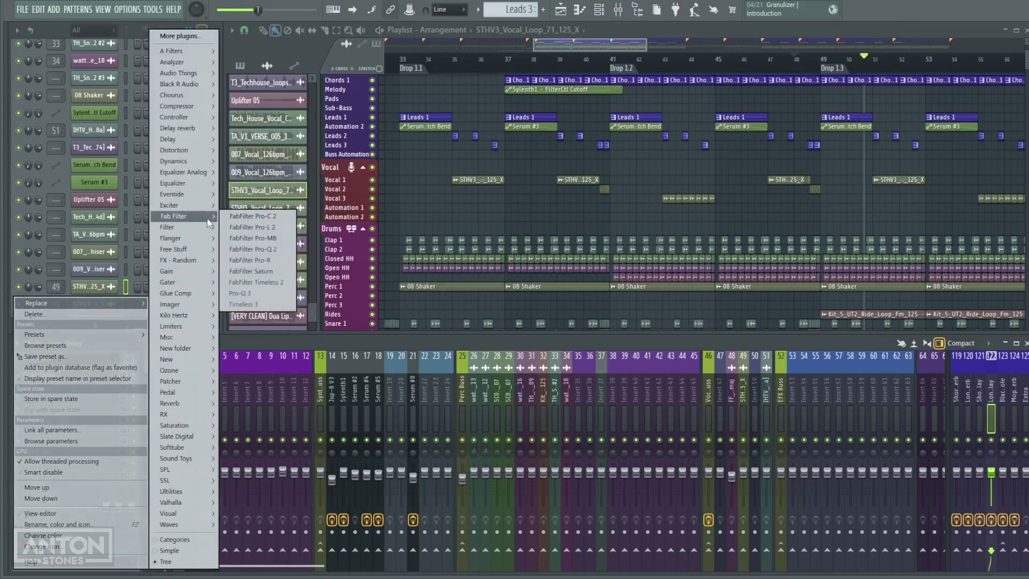
pyautogui.click(264, 304)
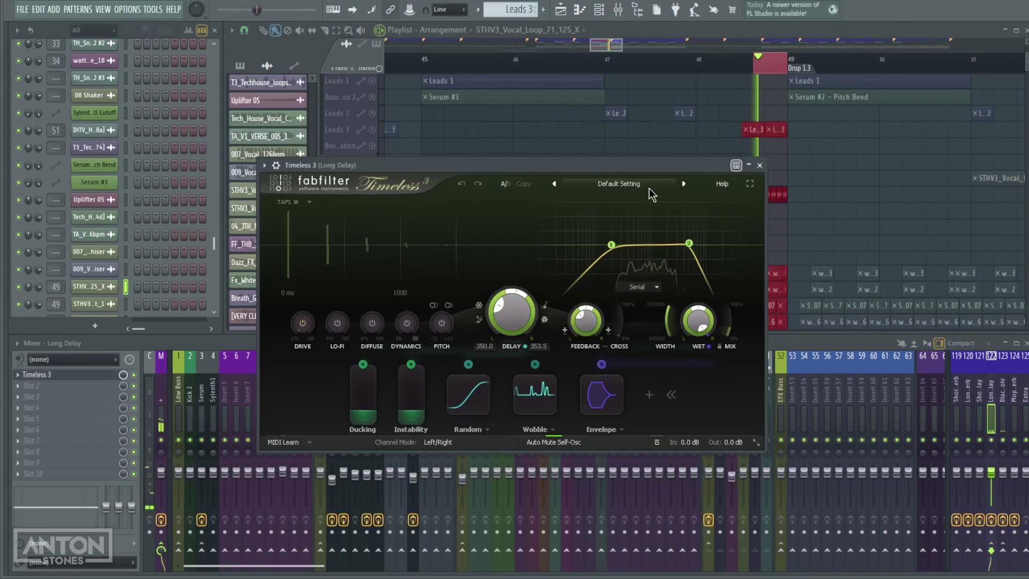
pyautogui.click(649, 187)
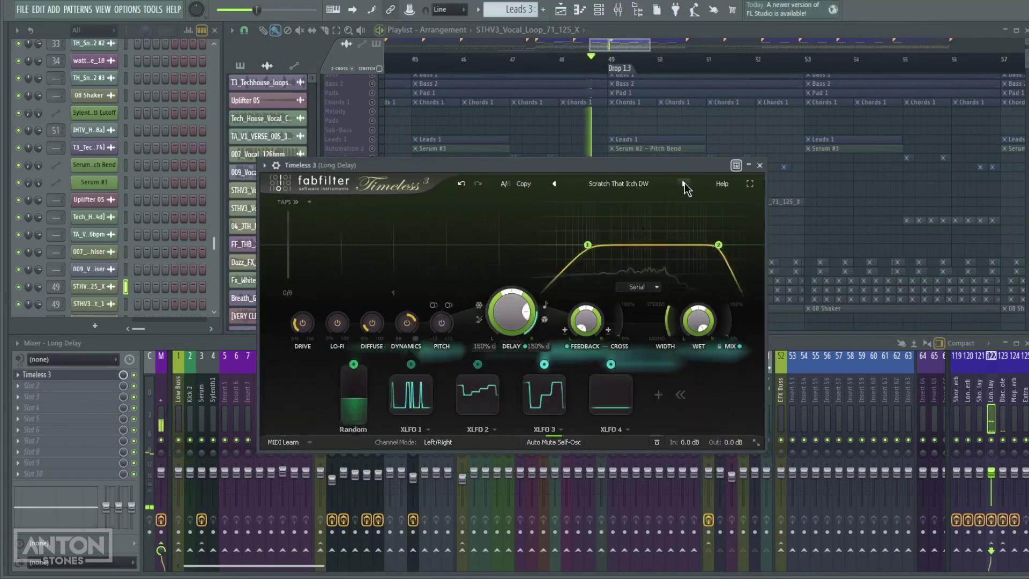
pyautogui.click(684, 183)
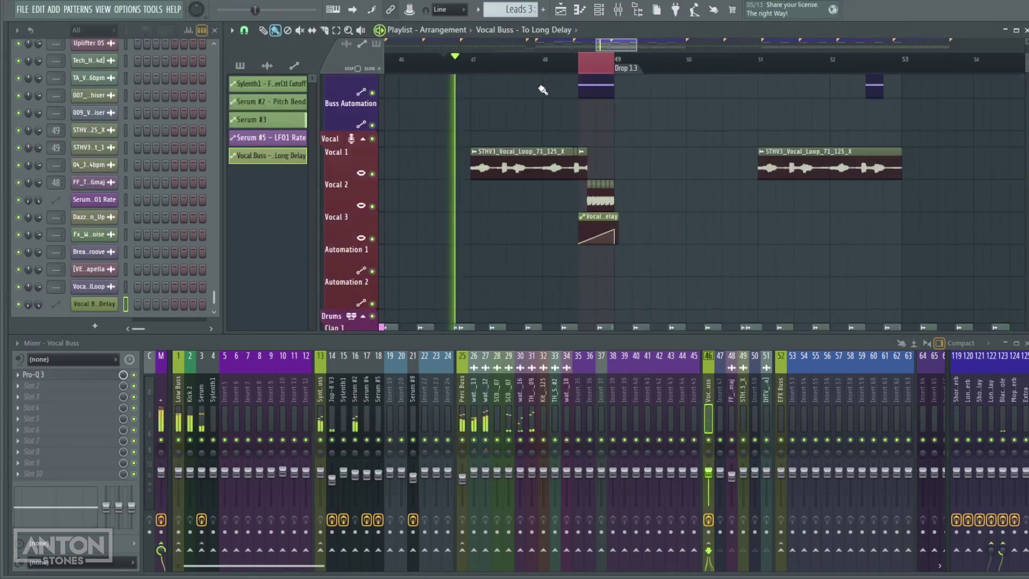
# - Play the transition into Drop 1.3 and check the Vocal Buss long delay send automation on the vocal chops
pyautogui.press('space')
pyautogui.scroll(-3, 643, 131)
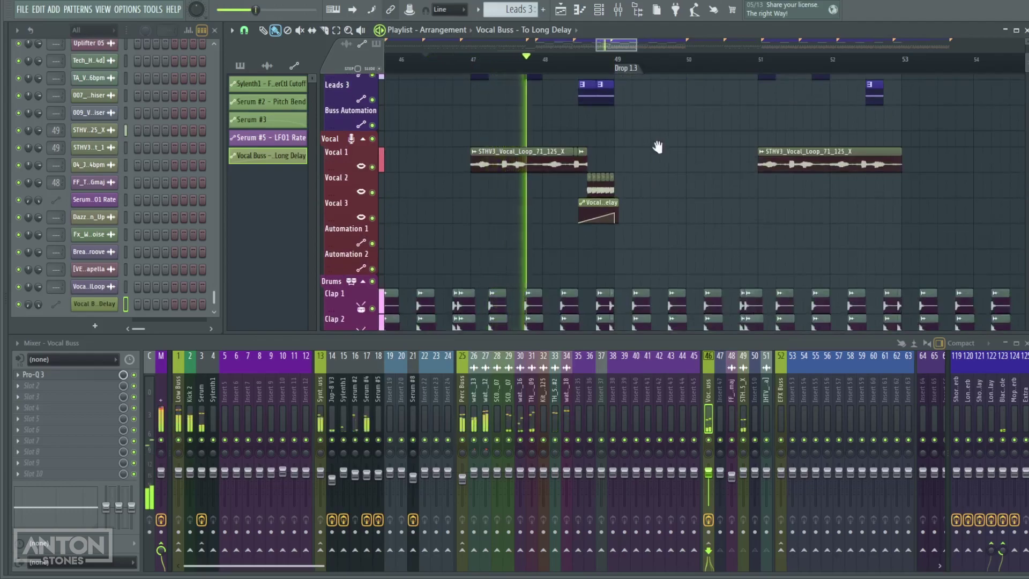
pyautogui.scroll(3, 657, 152)
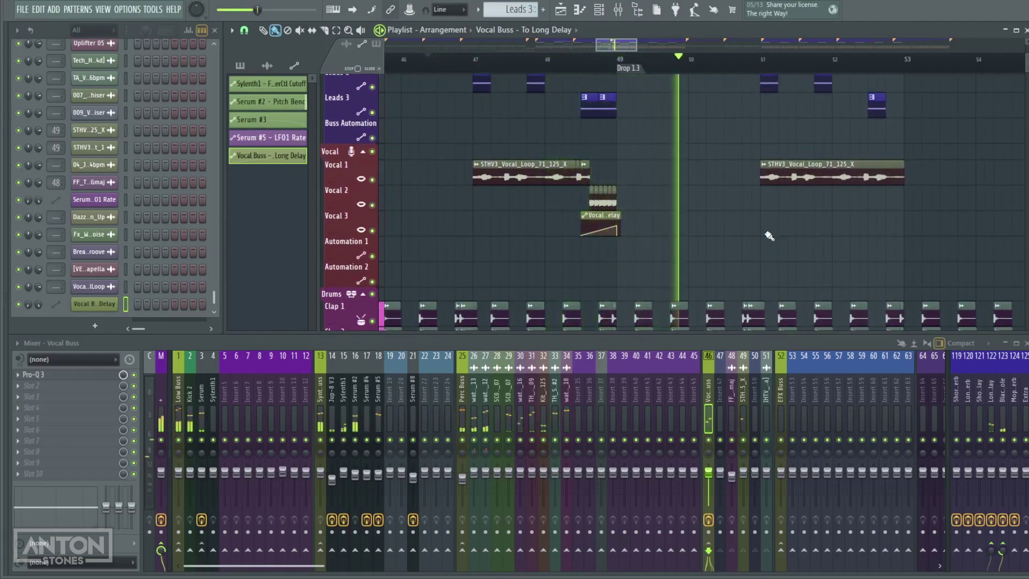
pyautogui.press('space')
pyautogui.press('space')
pyautogui.click(552, 64)
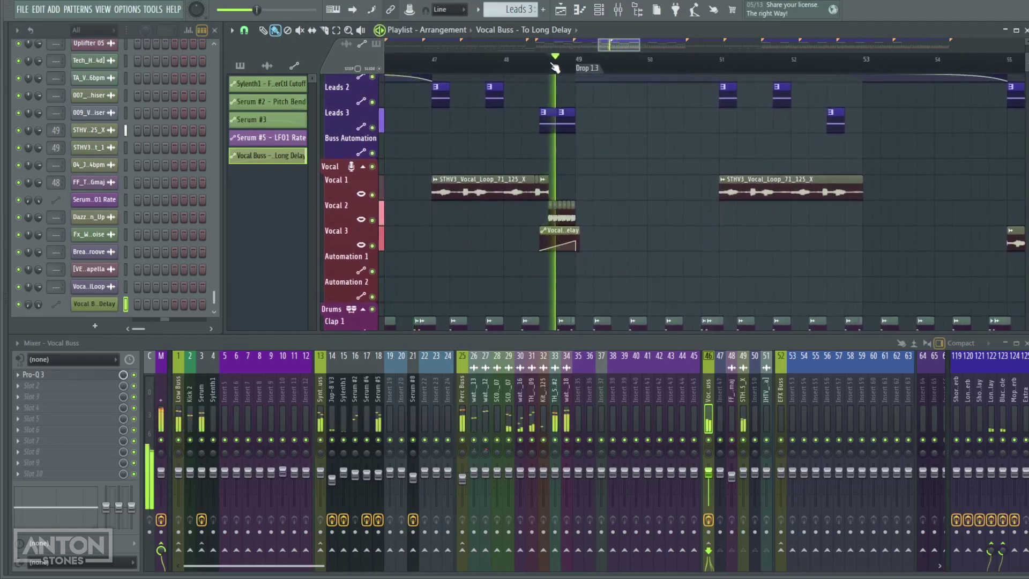
pyautogui.press('space')
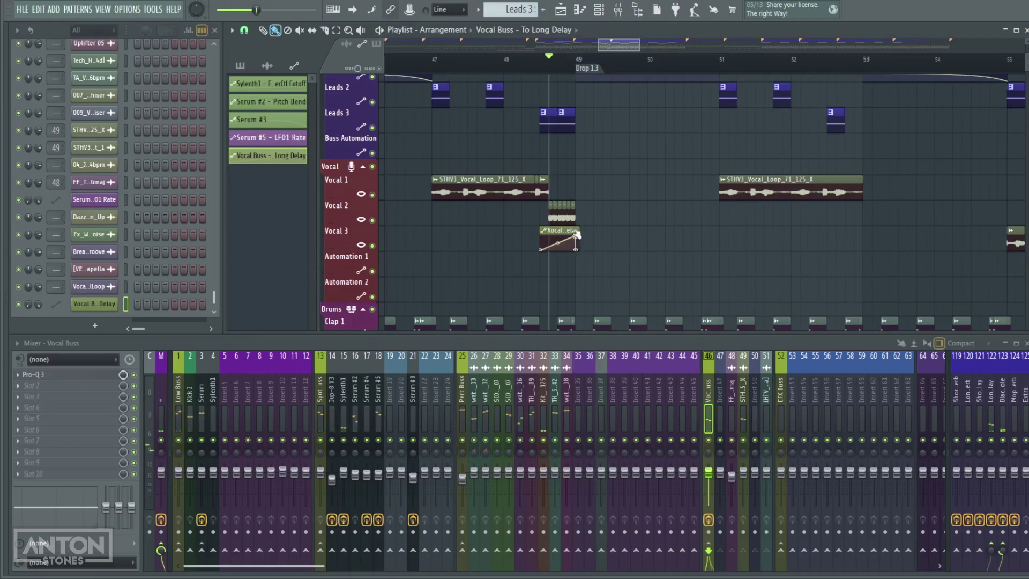
pyautogui.press('space')
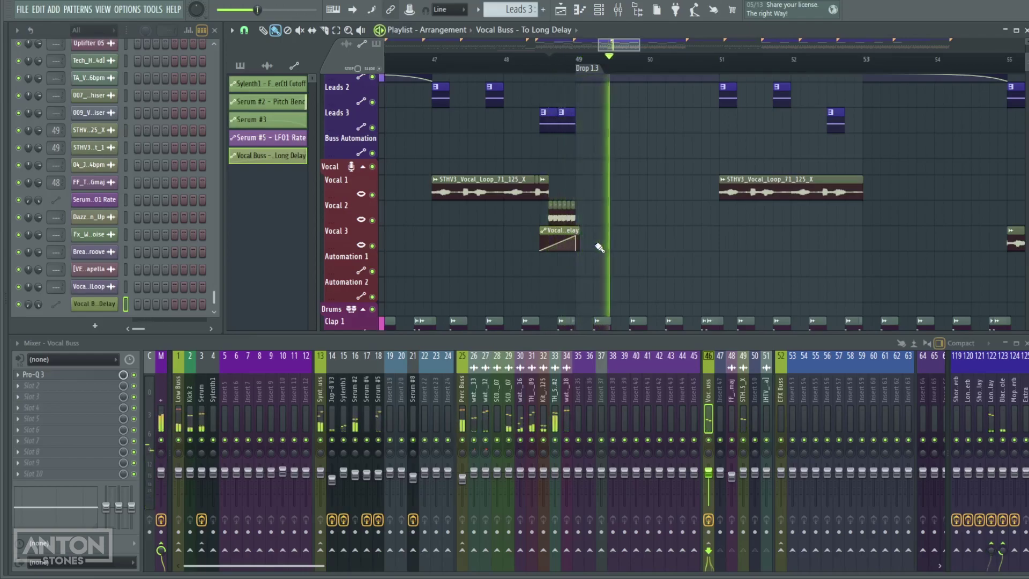
# - Set the Timeless 3 delay offset on the Long Delay track to 96% and play the vocal chops into Drop 1.3
pyautogui.click(988, 393)
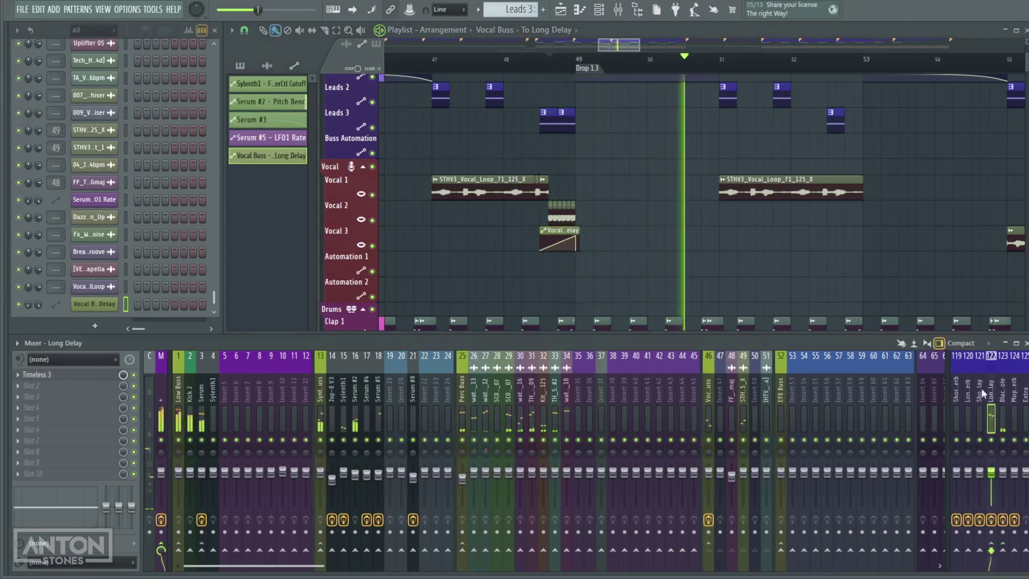
pyautogui.press('space')
pyautogui.click(37, 374)
pyautogui.press('space')
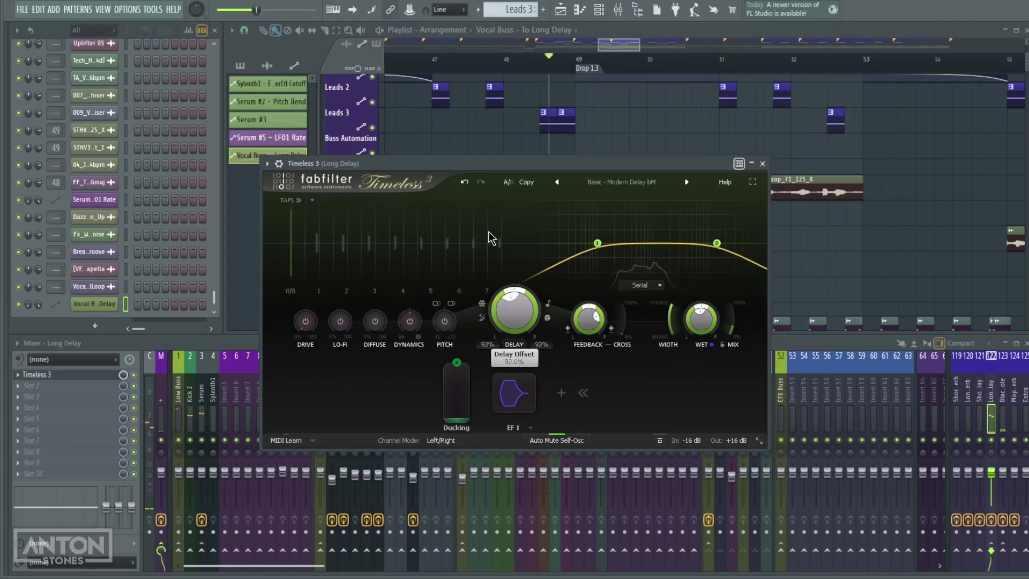
pyautogui.press('space')
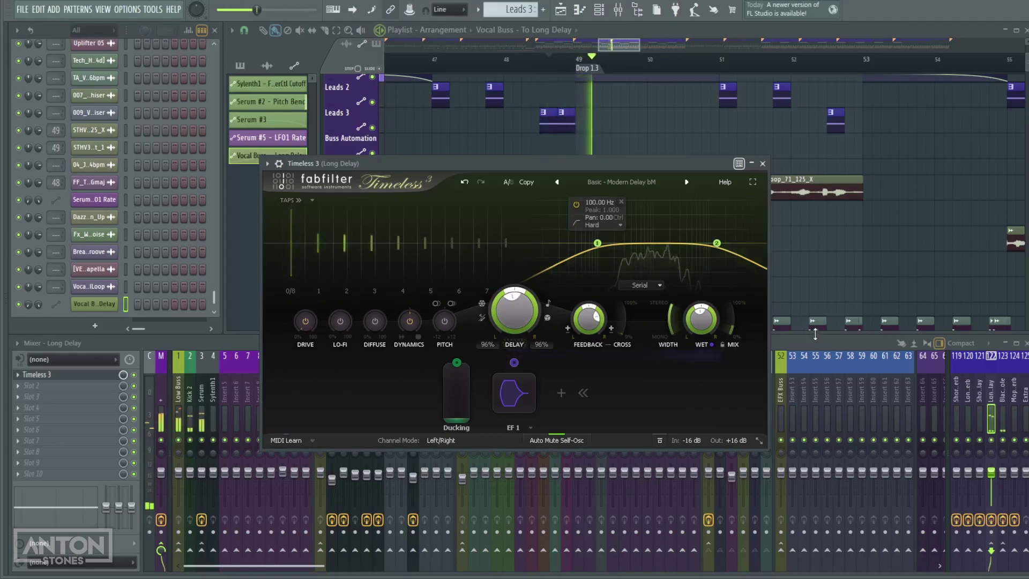
pyautogui.press('space')
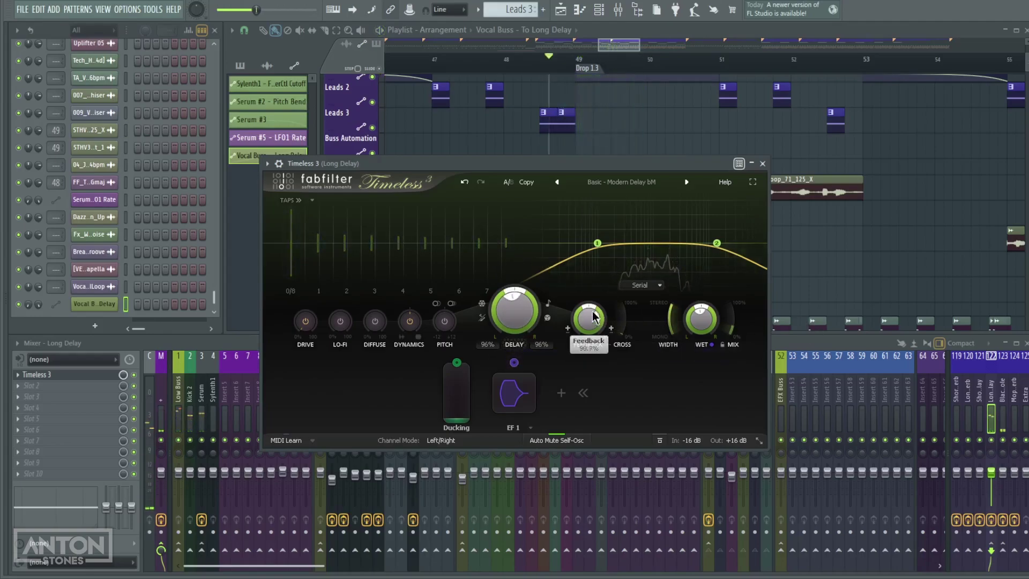
# - Set the Timeless 3 feedback to about 67% and replay the vocal chops with the long delay tail into Drop 1.3
pyautogui.press('space')
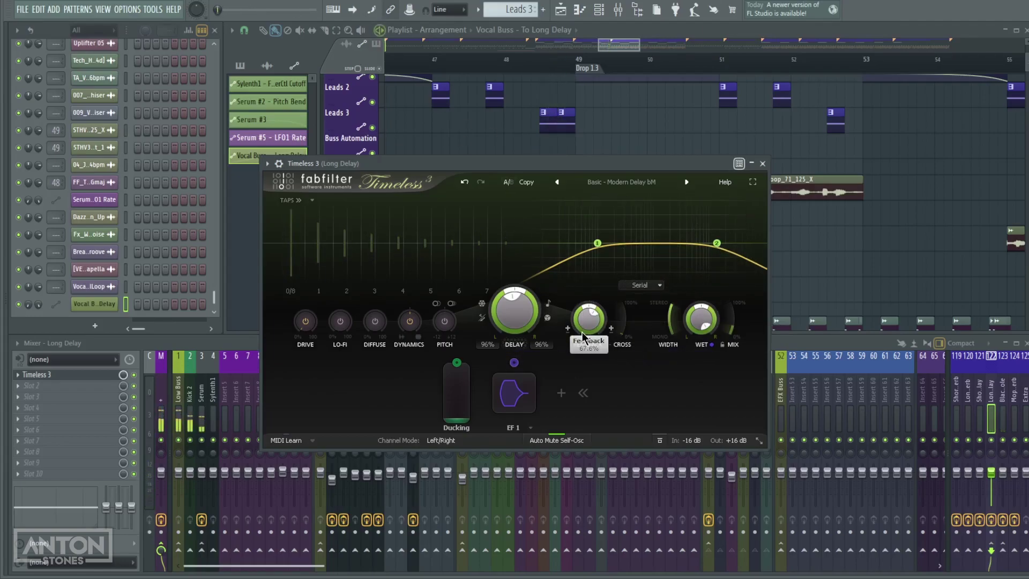
pyautogui.click(529, 54)
pyautogui.press('space')
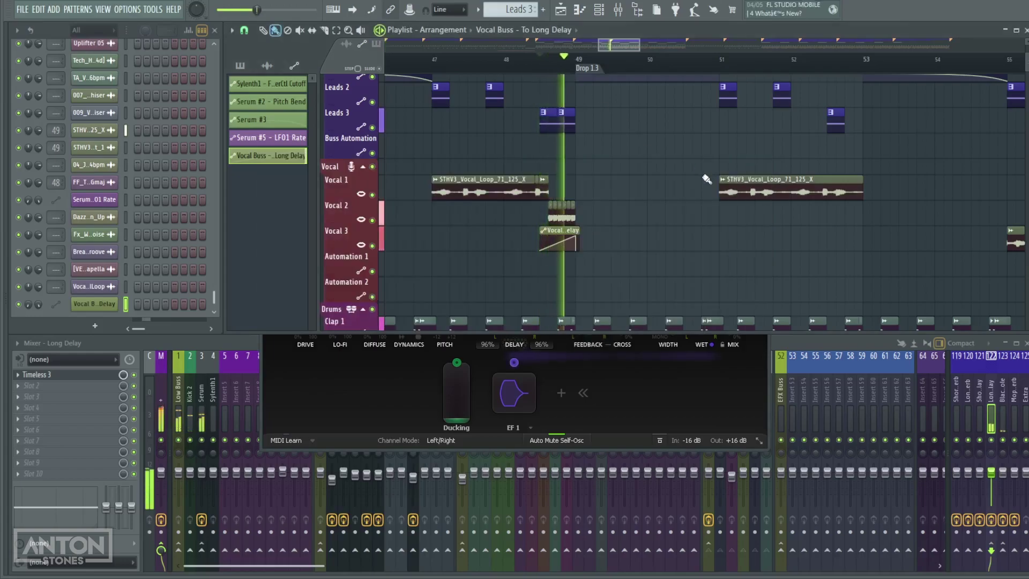
# - Set the Timeless 3 delay offset on the Long Delay track to 87% and play the vocal chops into Drop 1.3
pyautogui.moveTo(513, 313); pyautogui.dragTo(508, 331)
pyautogui.press('space')
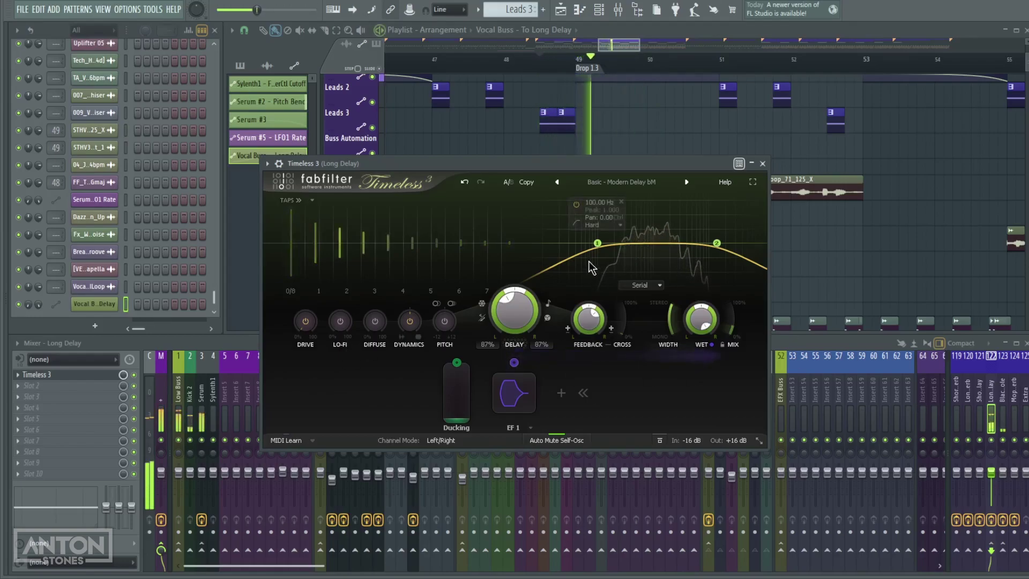
pyautogui.moveTo(988, 462); pyautogui.dragTo(991, 486)
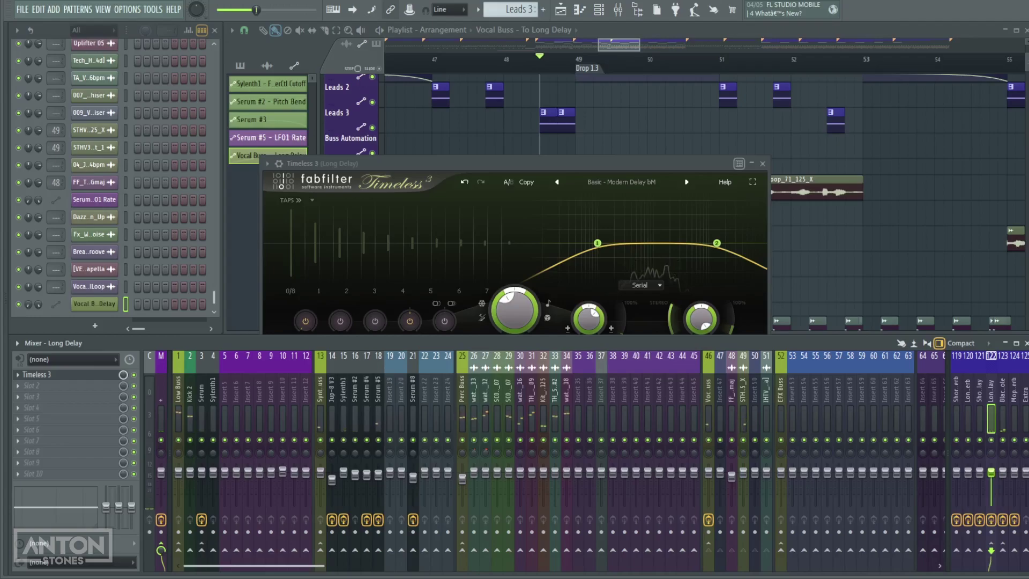
# - Set the Timeless 3 mix to 100% and its output level to about +2.2 dB while replaying the vocal chops
pyautogui.moveTo(637, 166); pyautogui.dragTo(744, 139)
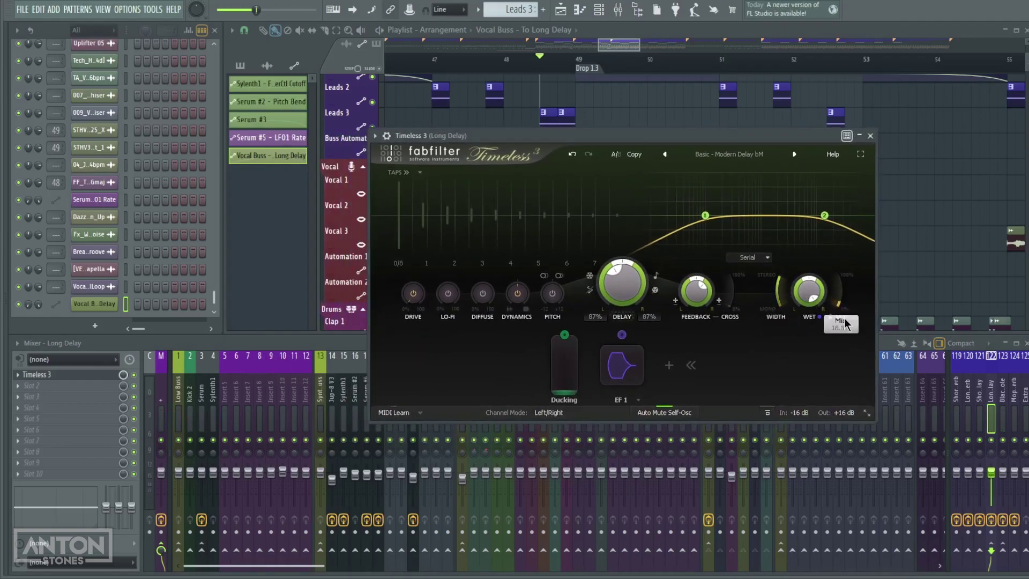
pyautogui.moveTo(846, 327); pyautogui.dragTo(860, 284)
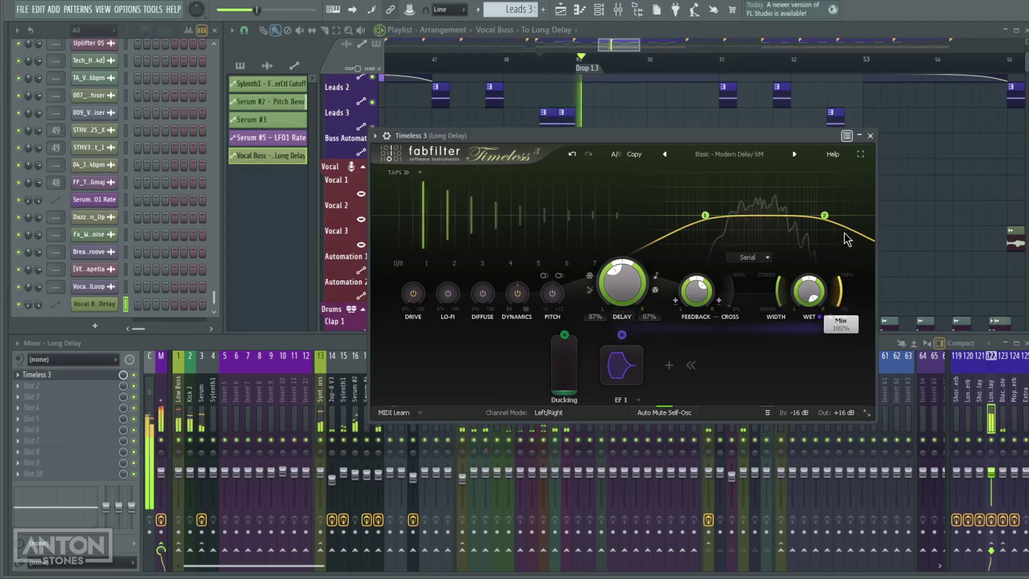
pyautogui.press('space')
pyautogui.moveTo(848, 188)
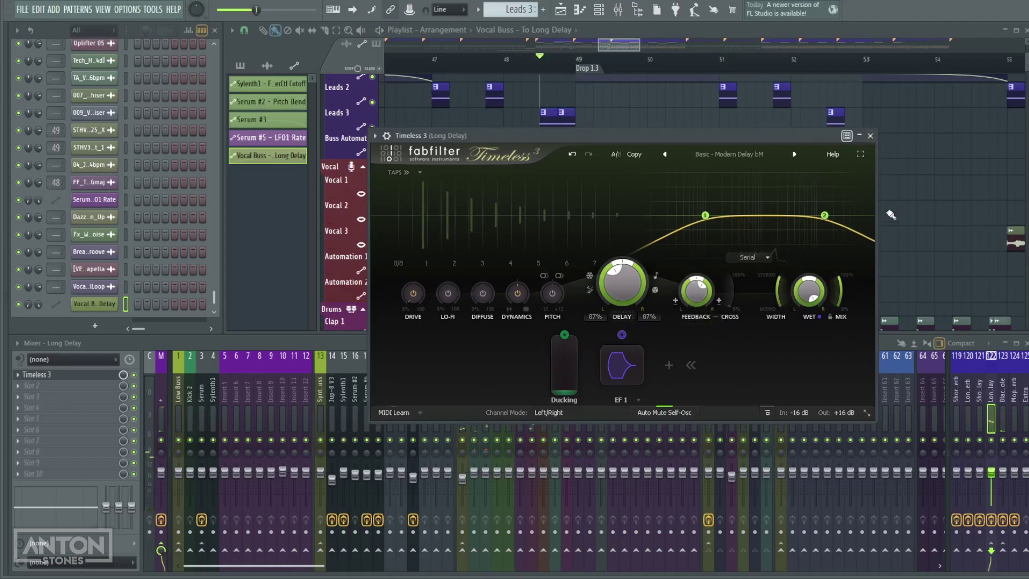
pyautogui.moveTo(838, 414)
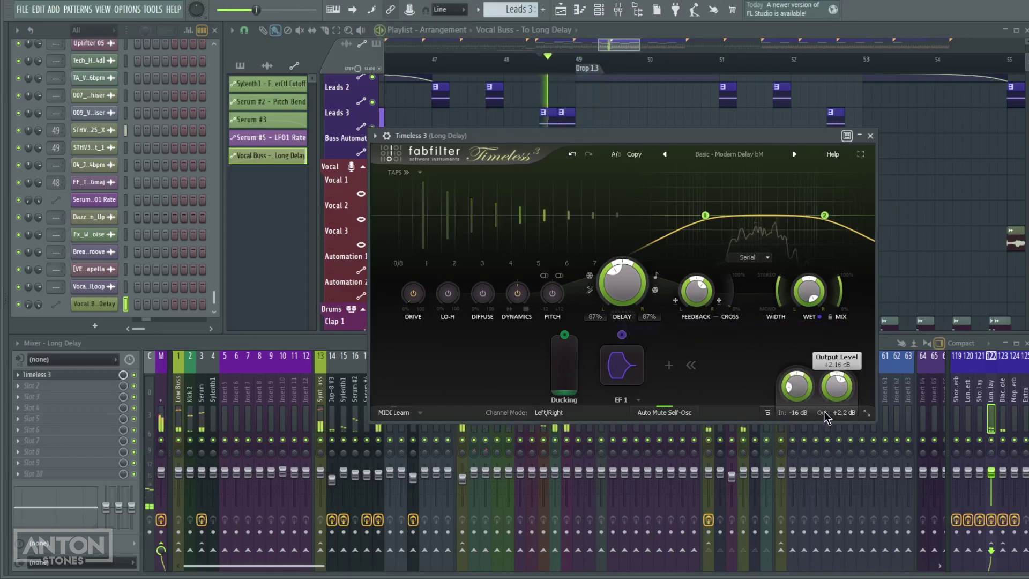
pyautogui.press('Escape')
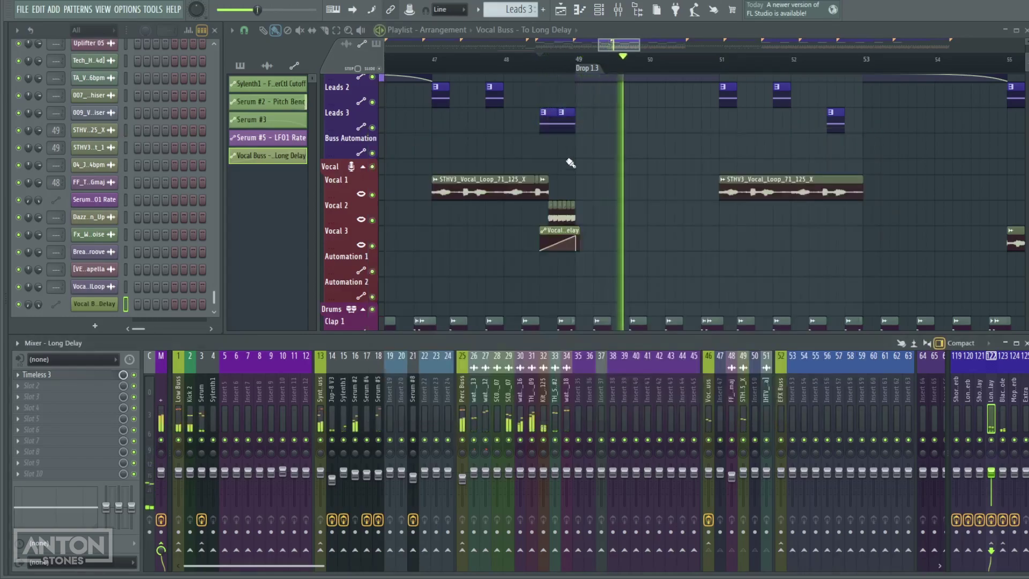
# - Replay the lead-in to Drop 1.3 and bend the Vocal Buss long delay automation ramp into an upward-bowed curve
pyautogui.click(395, 59)
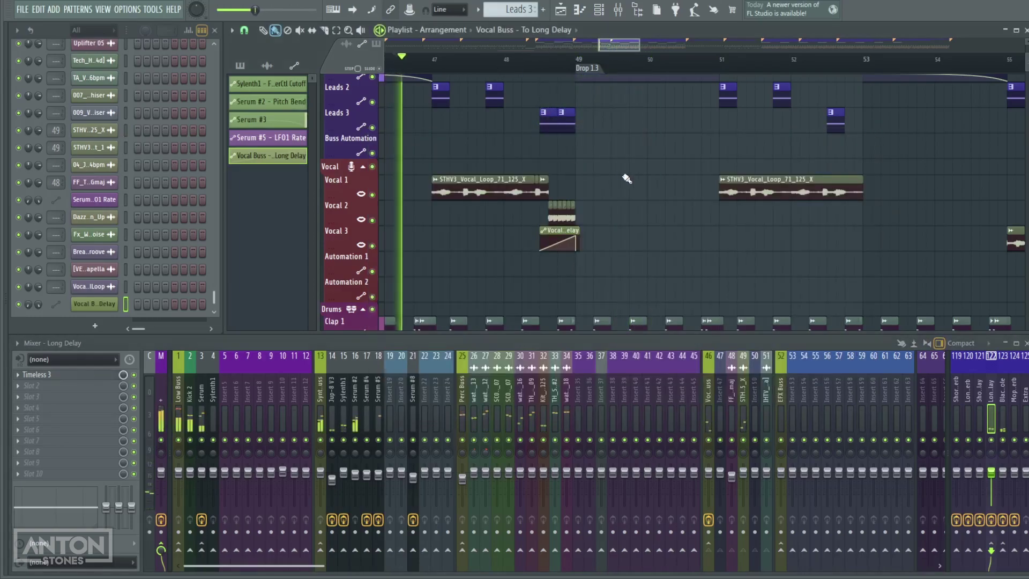
pyautogui.scroll(-3, 631, 190)
pyautogui.scroll(-3, 769, 271)
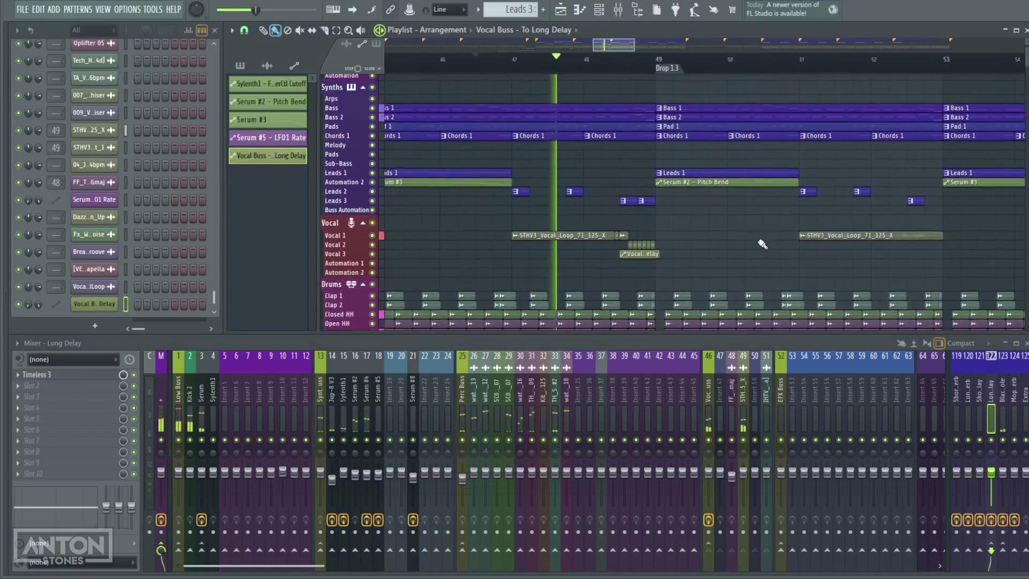
pyautogui.scroll(-2, 828, 251)
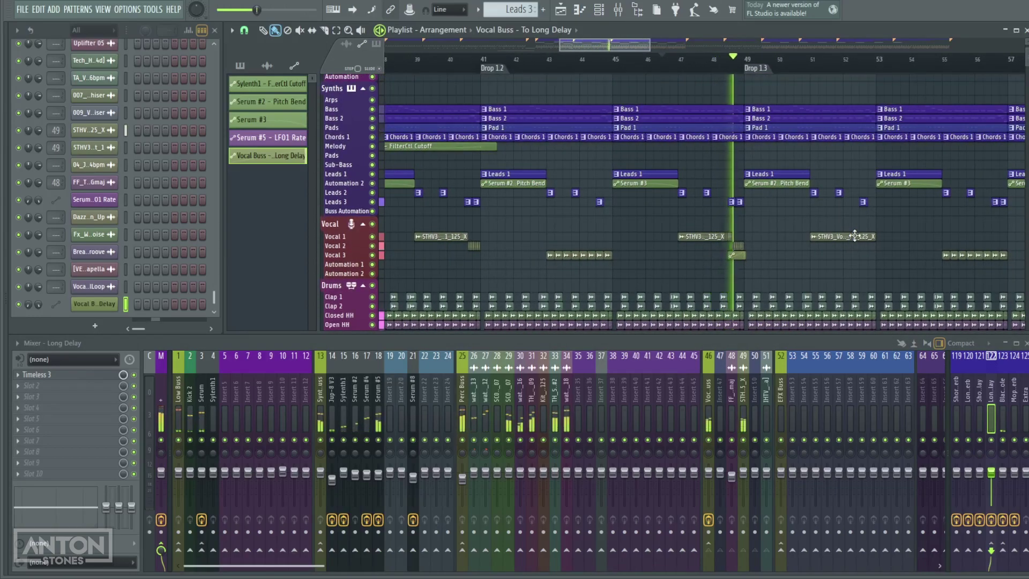
pyautogui.scroll(-2, 750, 225)
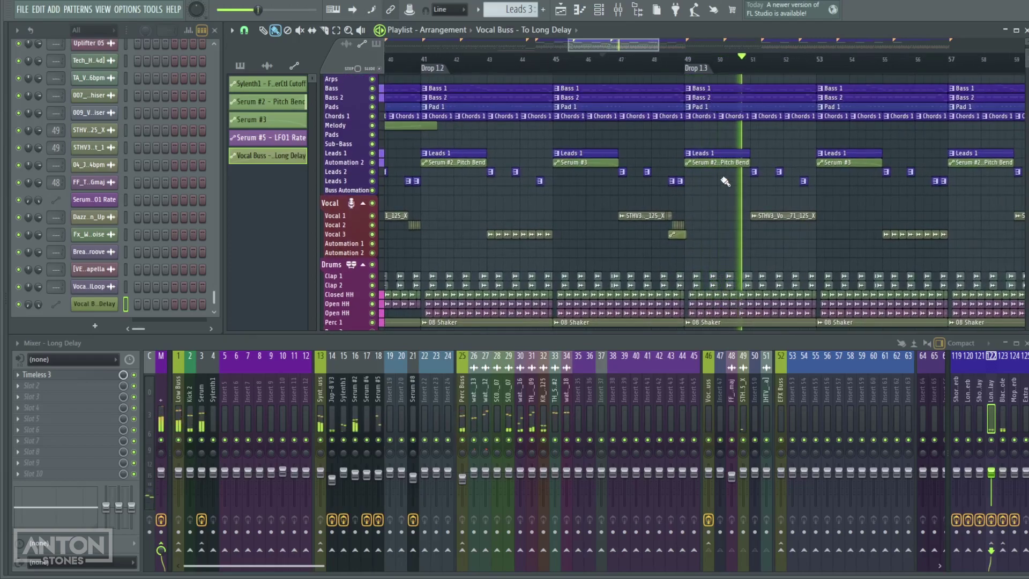
pyautogui.scroll(3, 723, 236)
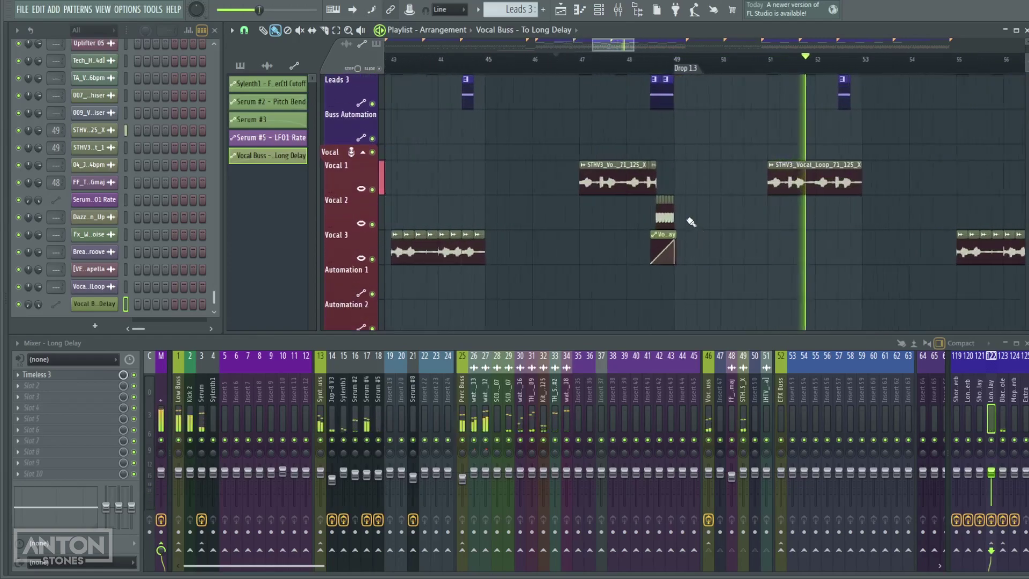
pyautogui.scroll(4, 690, 222)
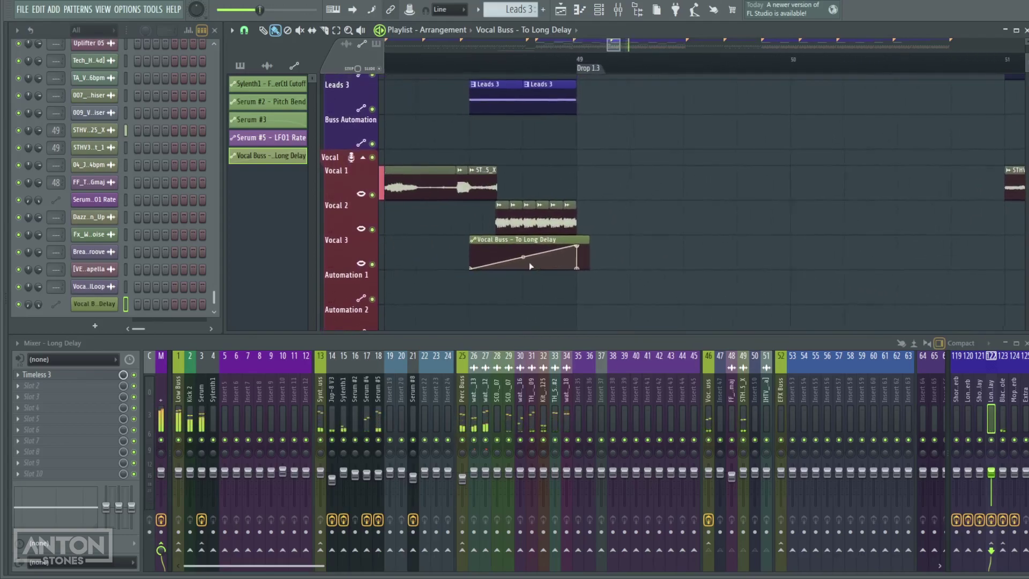
pyautogui.scroll(-6, 793, 254)
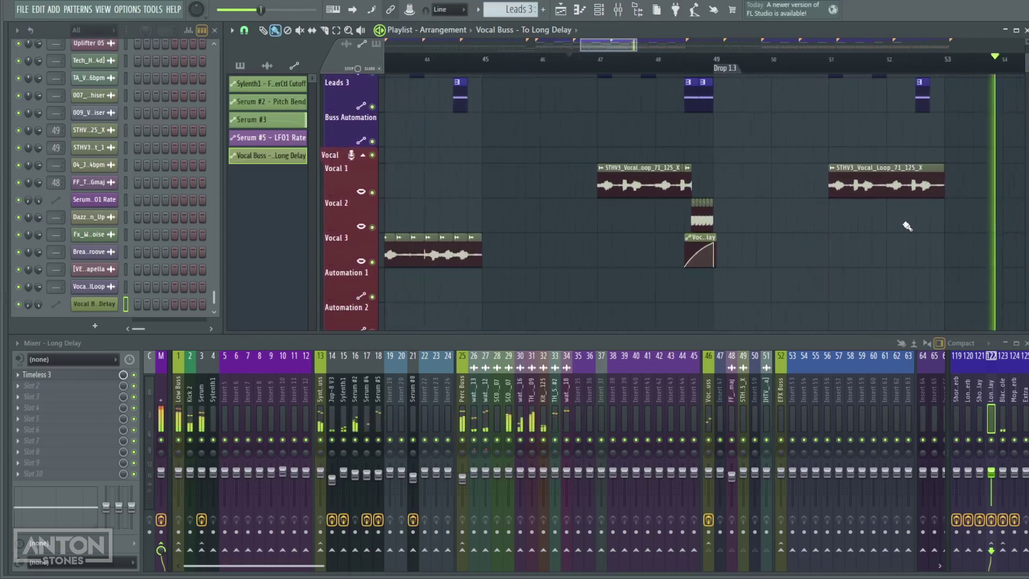
# - Try the Vocal Buss long delay automation clip on Automation 1 under the vocal chops before bar 57, shifting it slightly earlier
pyautogui.scroll(3, 825, 240)
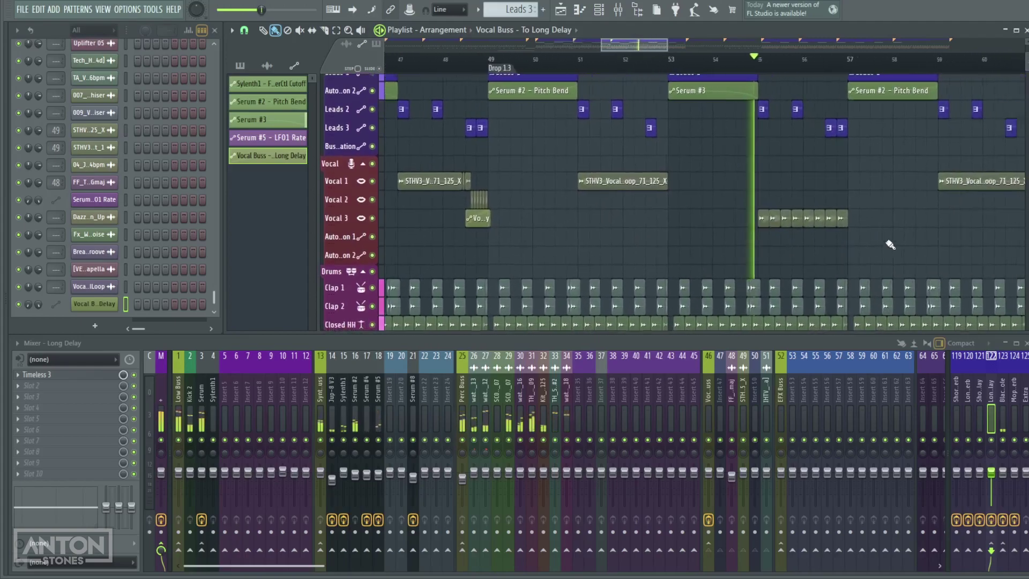
pyautogui.click(827, 242)
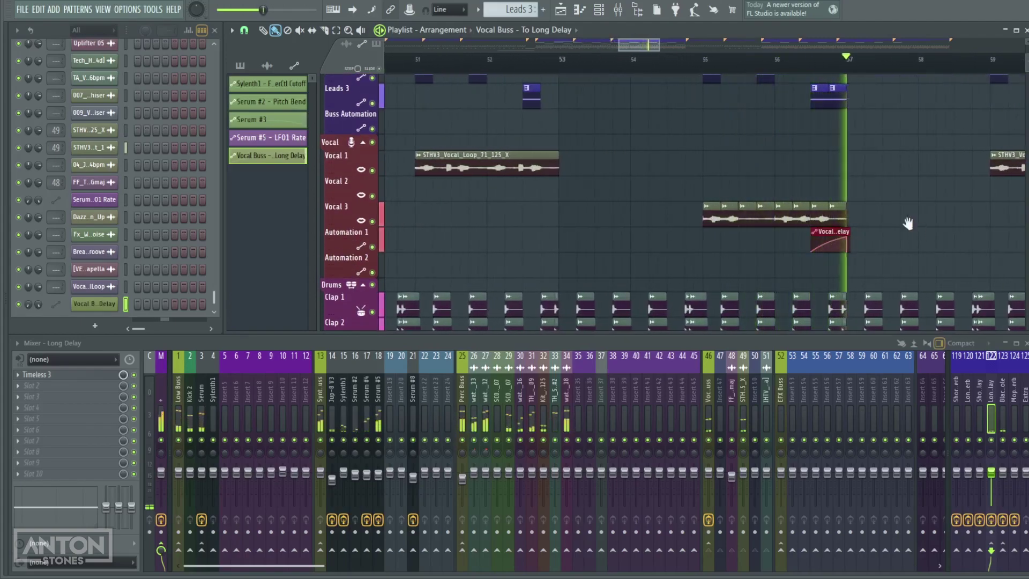
pyautogui.hscroll(4, 884, 231)
pyautogui.scroll(-1, 777, 230)
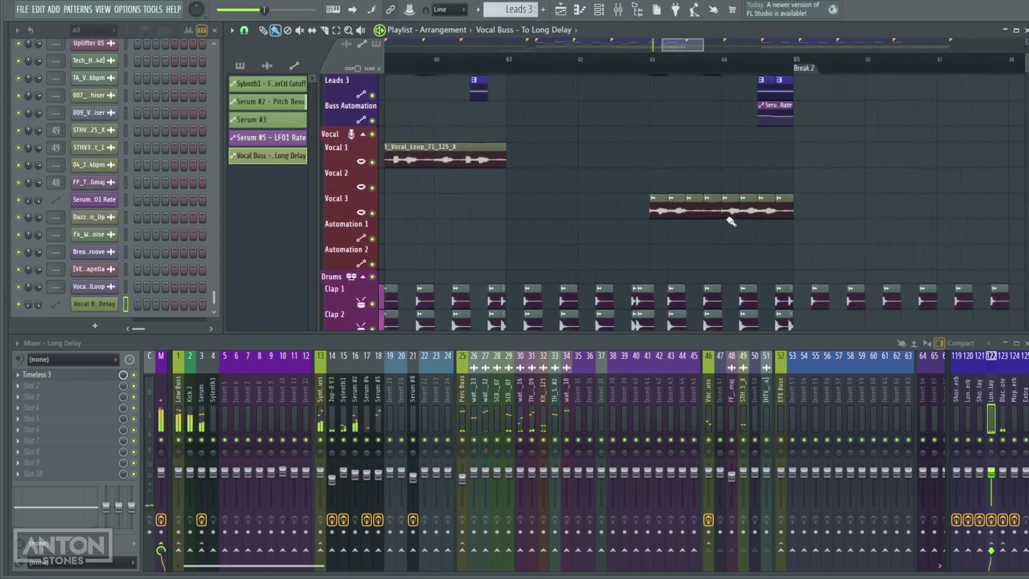
pyautogui.hscroll(-2, 785, 222)
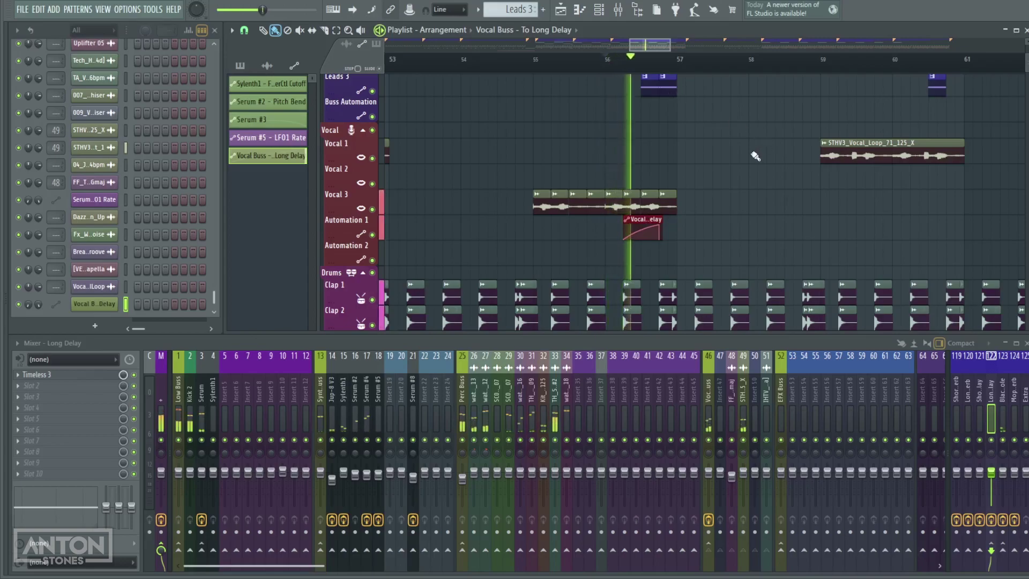
pyautogui.scroll(1, 705, 223)
pyautogui.hscroll(-3, 705, 223)
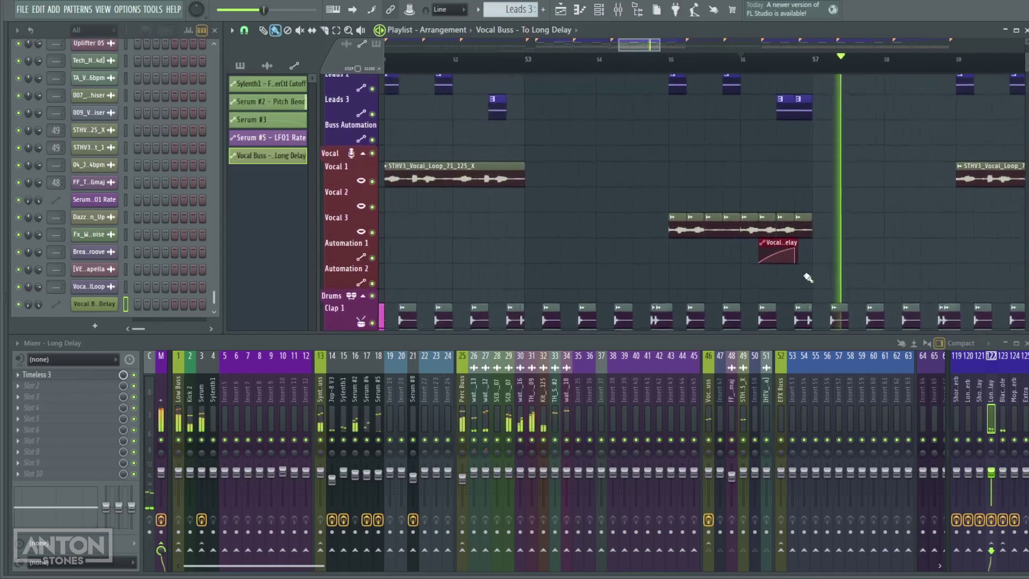
# - Place the curved Vocal Buss long delay automation clip on Vocal 3 under the vocal chops leading into Drop 1.2
pyautogui.hscroll(-10, 619, 239)
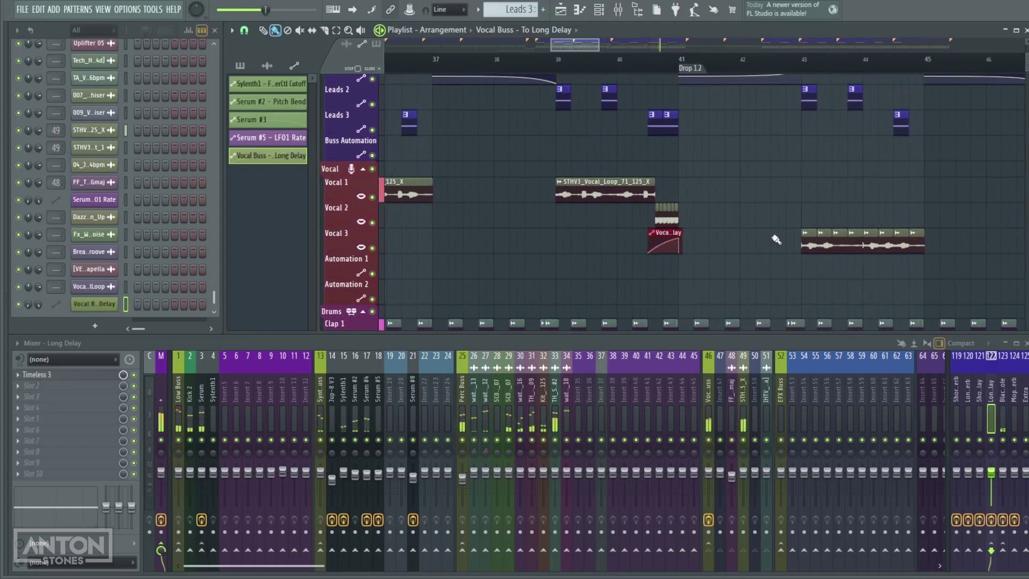
pyautogui.hscroll(10, 887, 230)
pyautogui.scroll(-3, 887, 230)
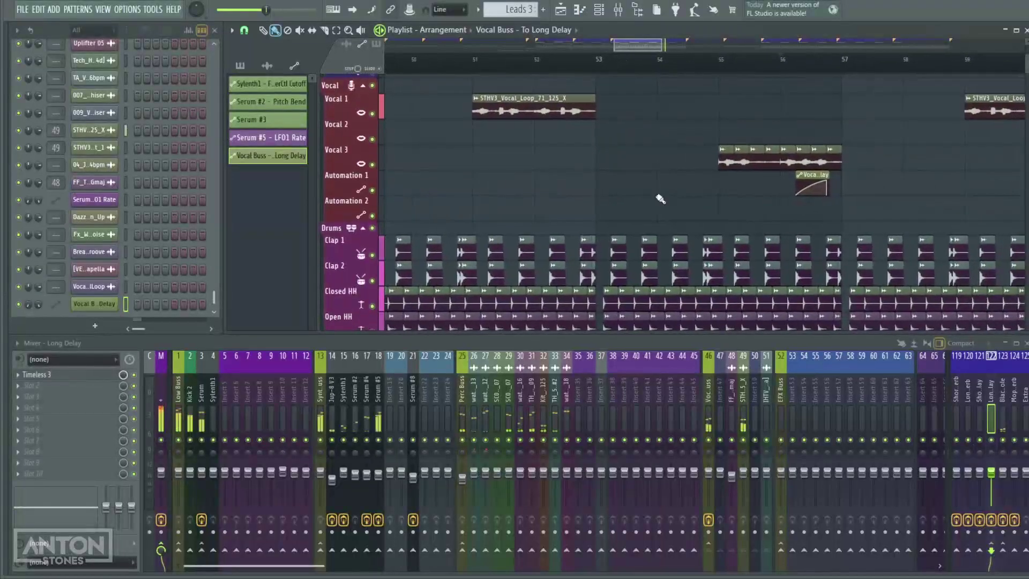
pyautogui.hscroll(-6, 569, 185)
pyautogui.scroll(1, 601, 202)
pyautogui.scroll(-4, 609, 180)
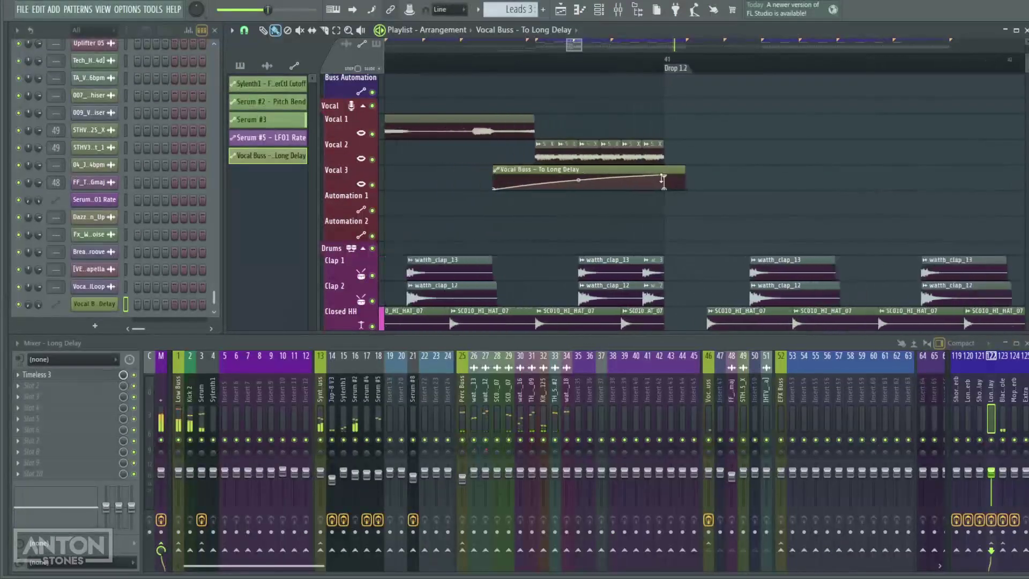
# - Play part of the section leading into Break 2 and review the vocal and fill arrangement across all of Drop 1
pyautogui.scroll(-3, 790, 149)
pyautogui.scroll(2, 789, 149)
pyautogui.hscroll(8, 666, 223)
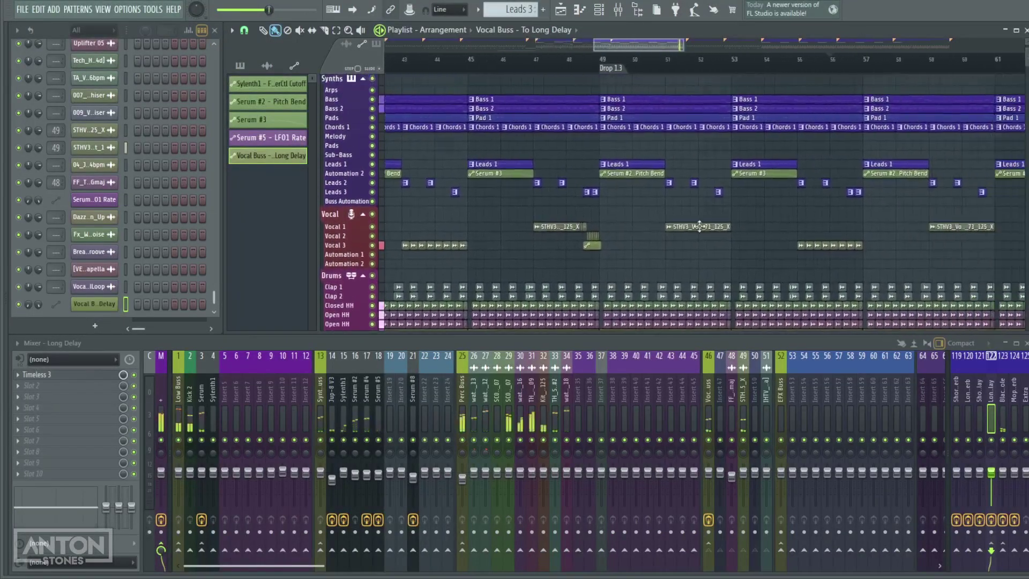
pyautogui.click(739, 59)
pyautogui.scroll(1, 800, 220)
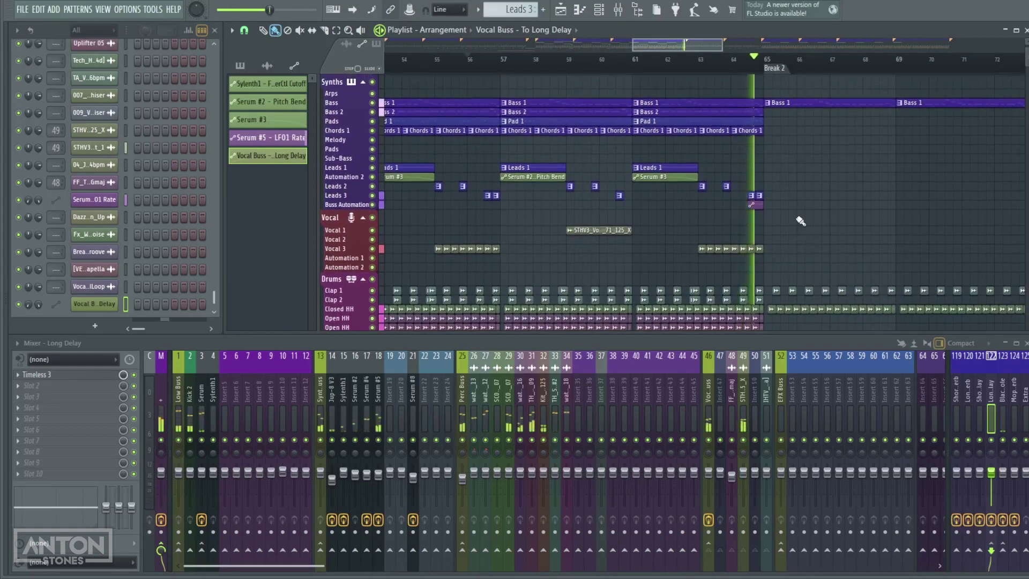
pyautogui.press('space')
pyautogui.scroll(4, 664, 250)
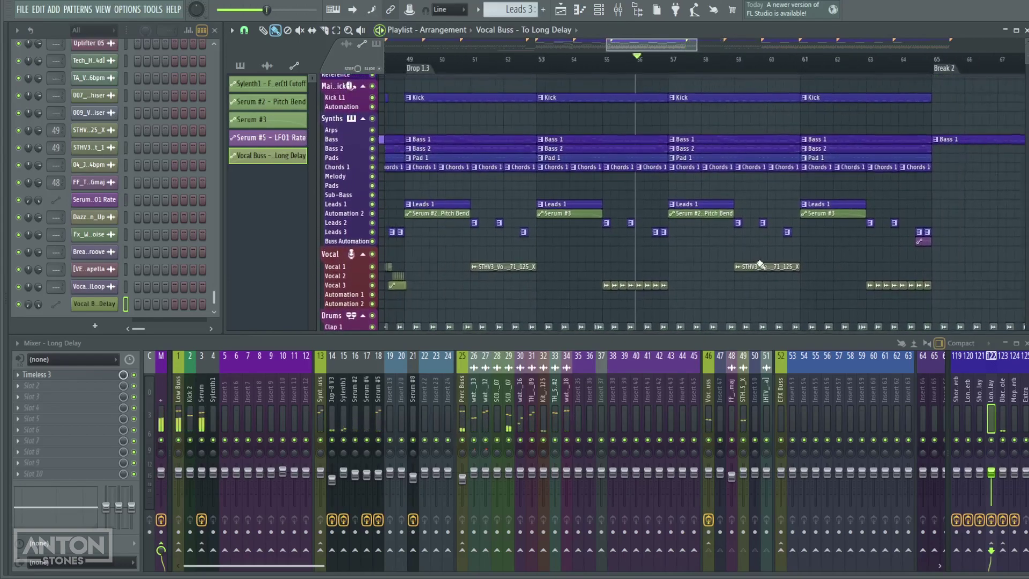
pyautogui.keyDown('ctrl'); pyautogui.scroll(-3, 665, 250); pyautogui.keyUp('ctrl')
pyautogui.scroll(-3, 650, 239)
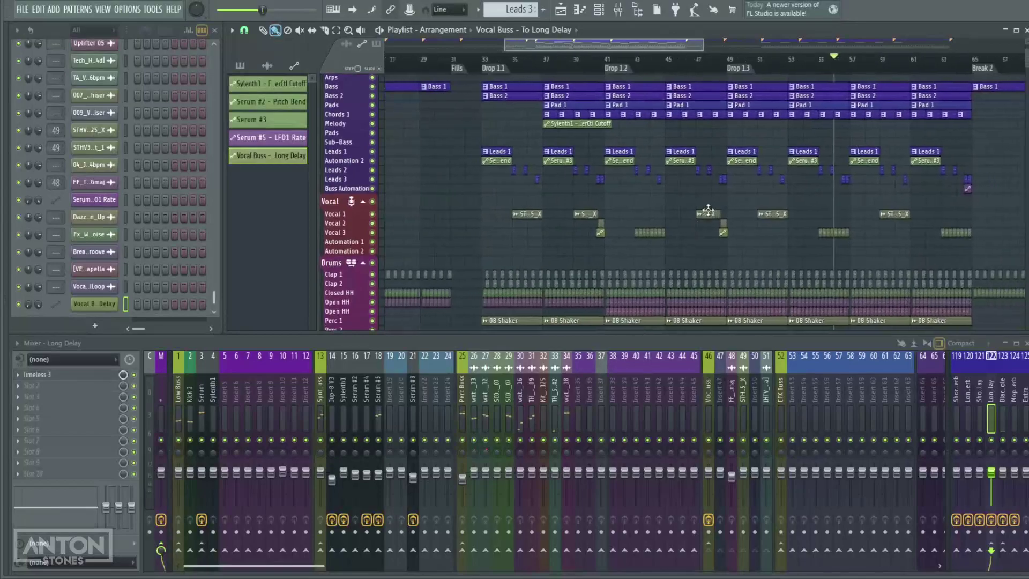
pyautogui.scroll(-3, 728, 209)
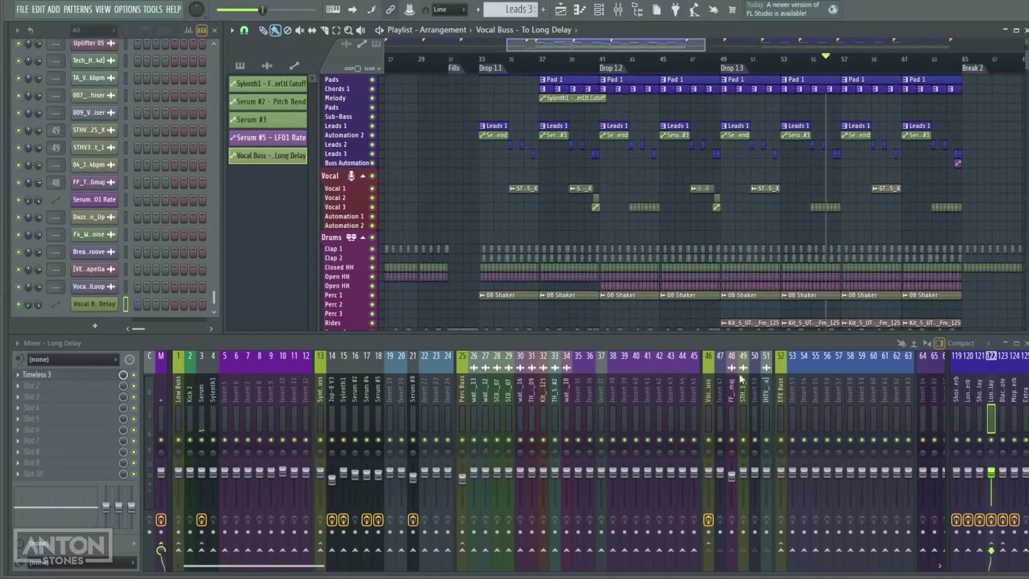
# - Send the Vocal Buss to the Black Hole reverb track and play the vocals from just before Drop 1.3
pyautogui.click(1003, 397)
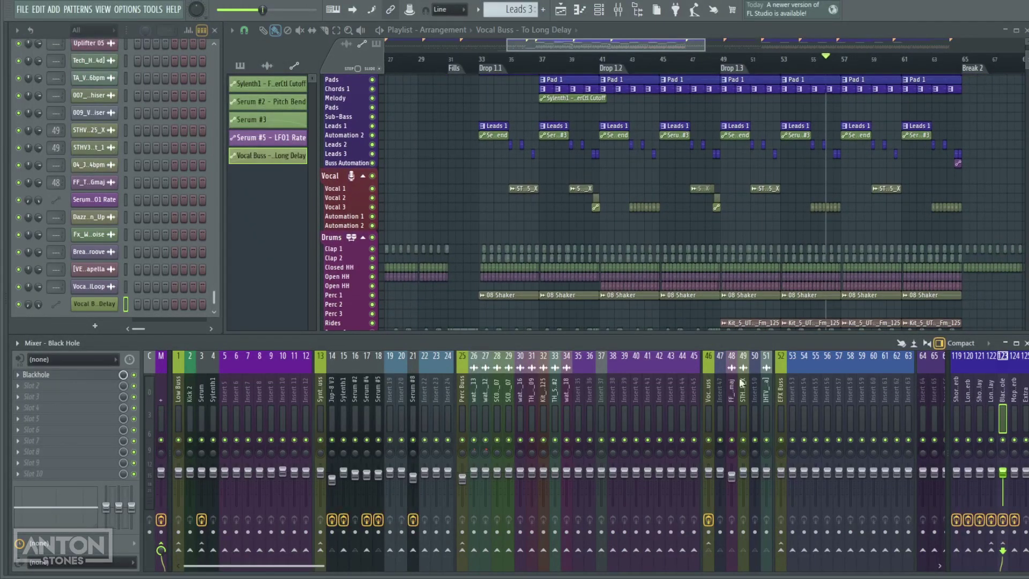
pyautogui.click(713, 381)
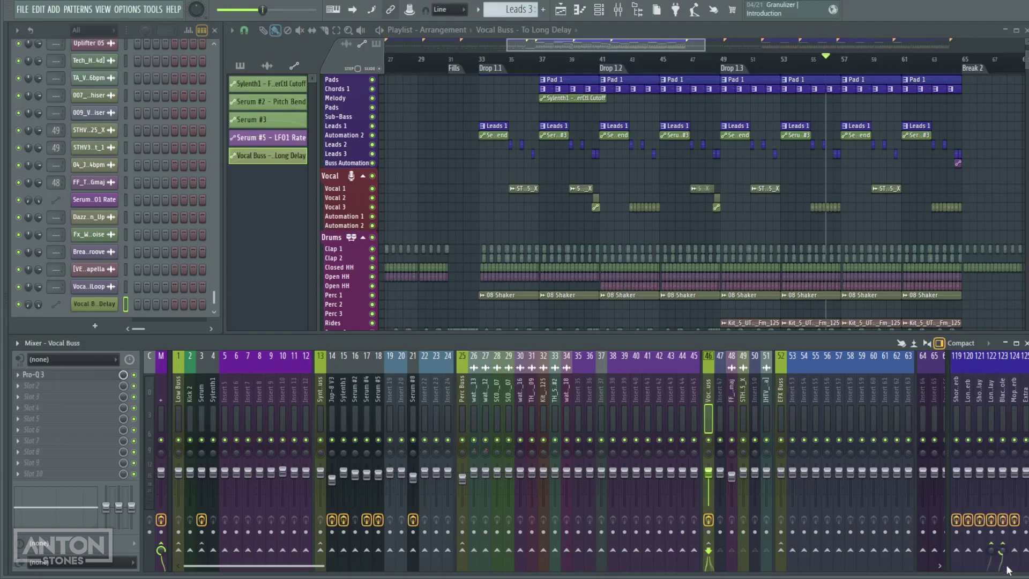
pyautogui.press('space')
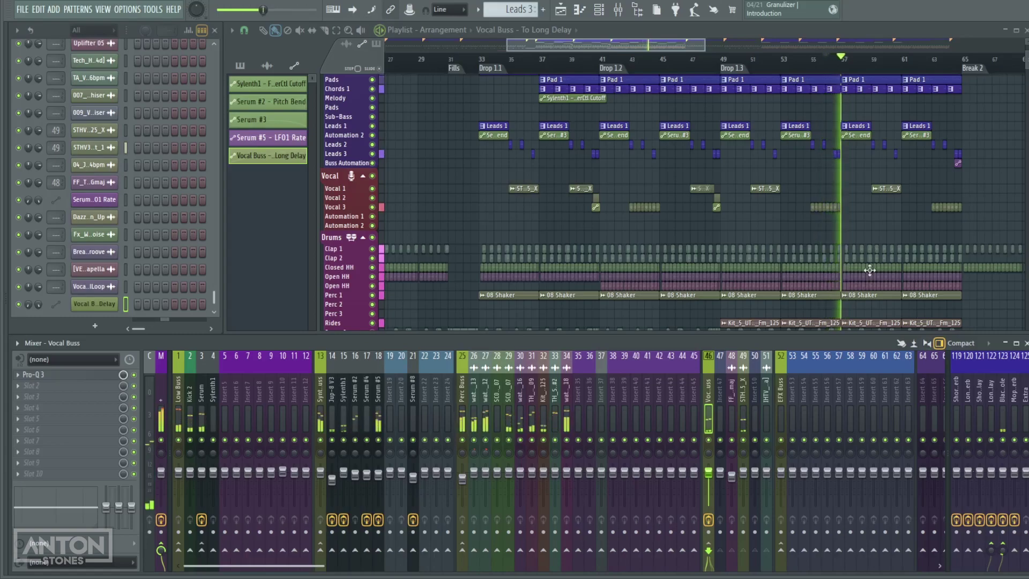
pyautogui.click(712, 67)
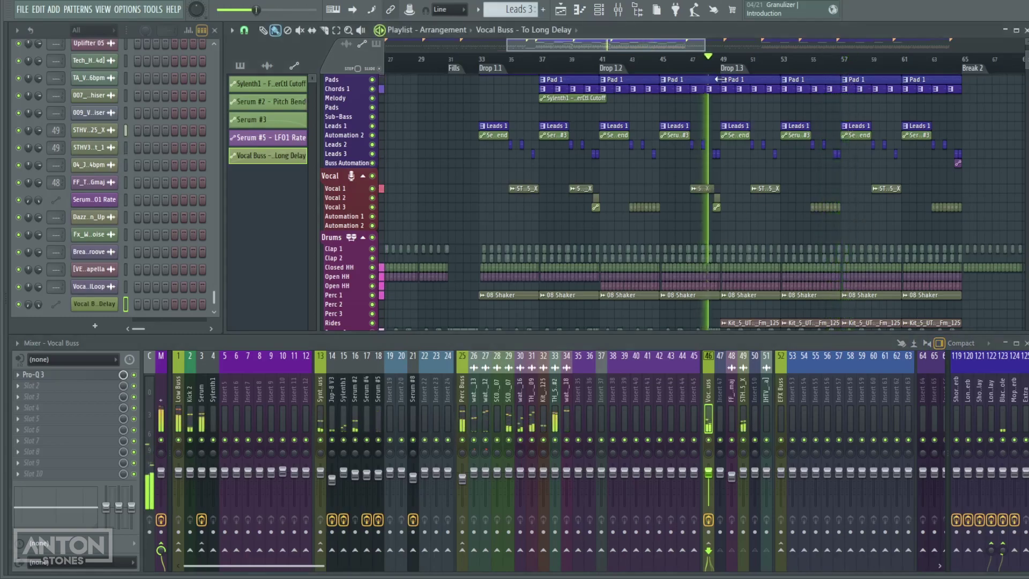
pyautogui.scroll(4, 727, 199)
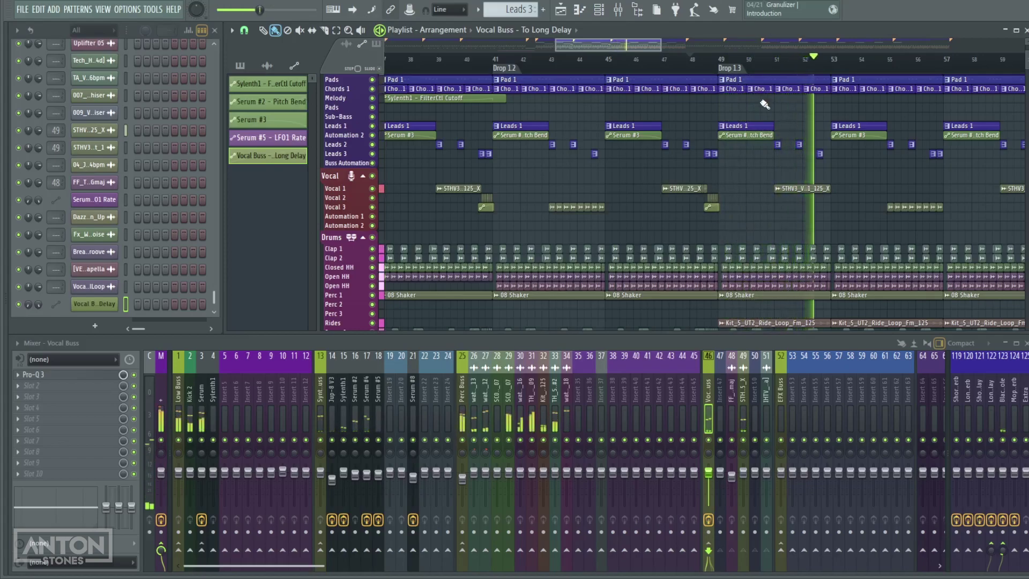
pyautogui.press('space')
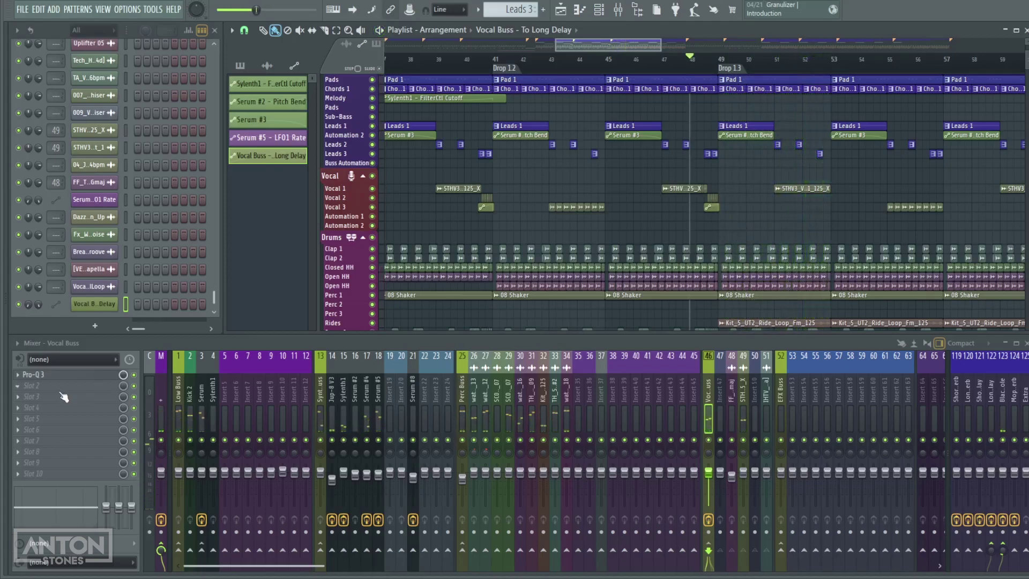
# - Load Arturia Filter MINI into the second effect slot of the Vocal Buss, after Pro-Q 3
pyautogui.click(25, 388)
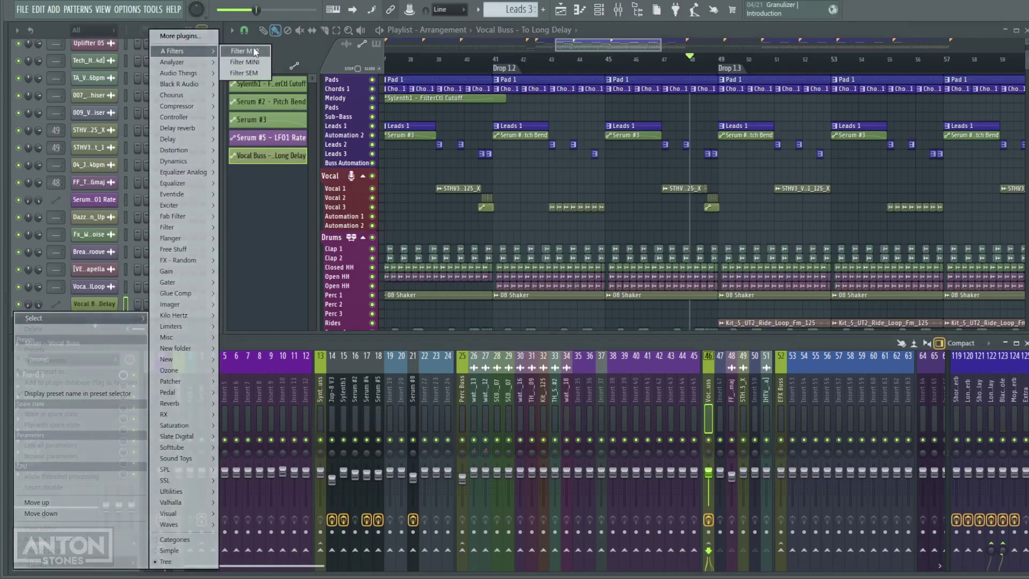
pyautogui.click(255, 64)
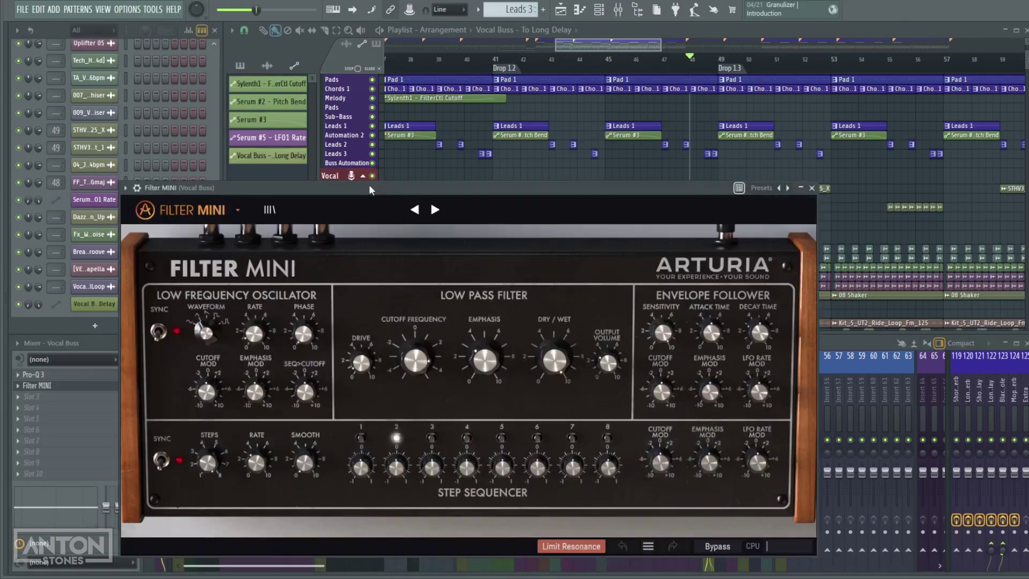
# - Solo Vocal 1 and loop the two bars holding its vocal loop from bar 51, keeping Filter MINI in view
pyautogui.moveTo(368, 186); pyautogui.dragTo(570, 360)
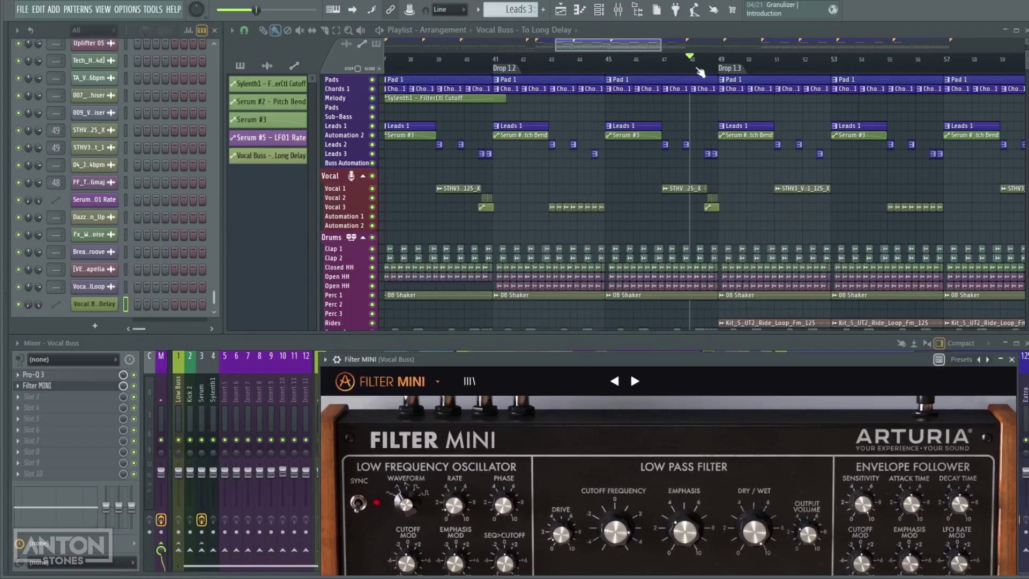
pyautogui.moveTo(697, 70); pyautogui.dragTo(664, 68)
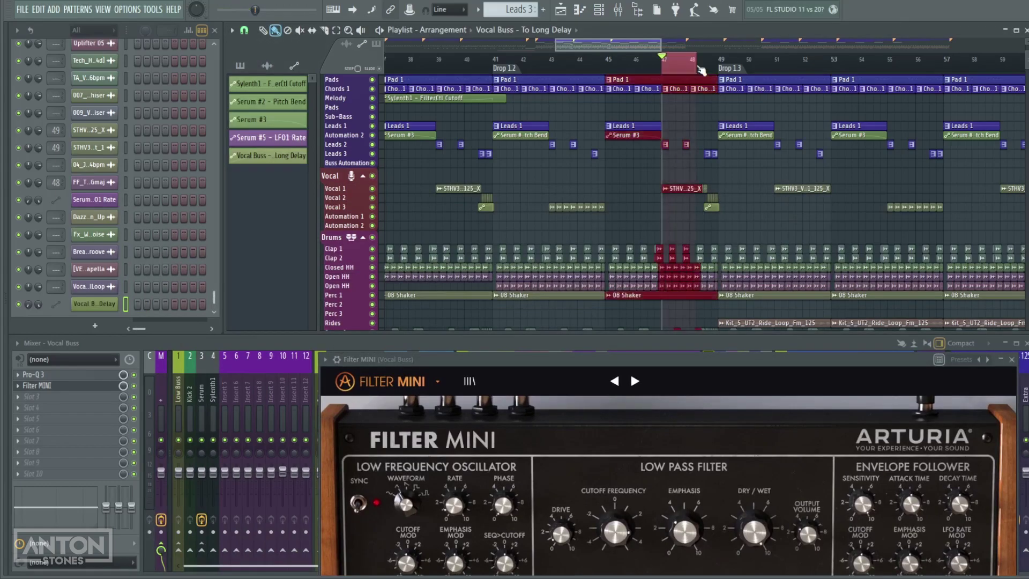
pyautogui.moveTo(777, 64); pyautogui.dragTo(822, 62)
pyautogui.keyDown('ctrl'); pyautogui.click(372, 189); pyautogui.keyUp('ctrl')
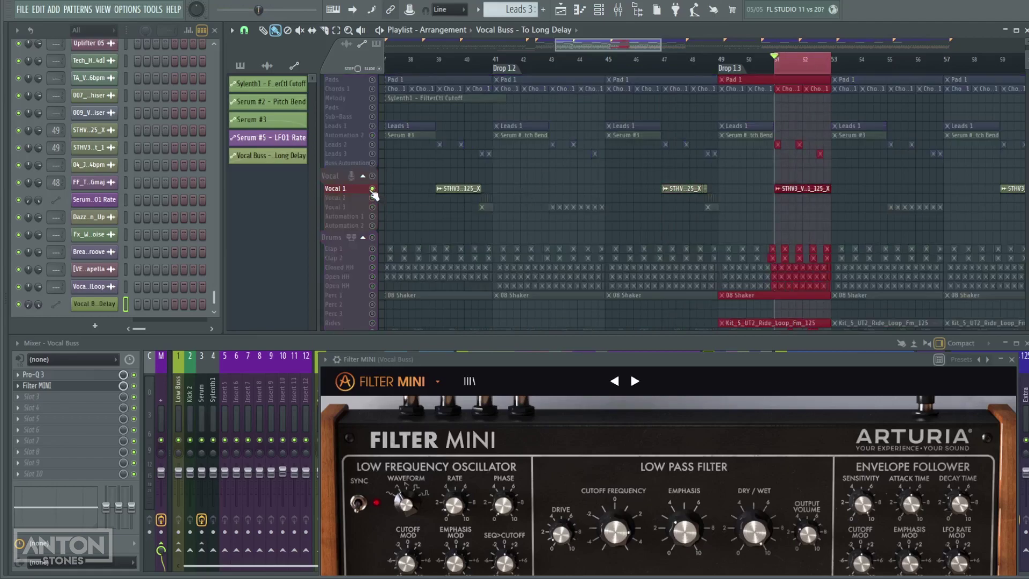
pyautogui.click(464, 215)
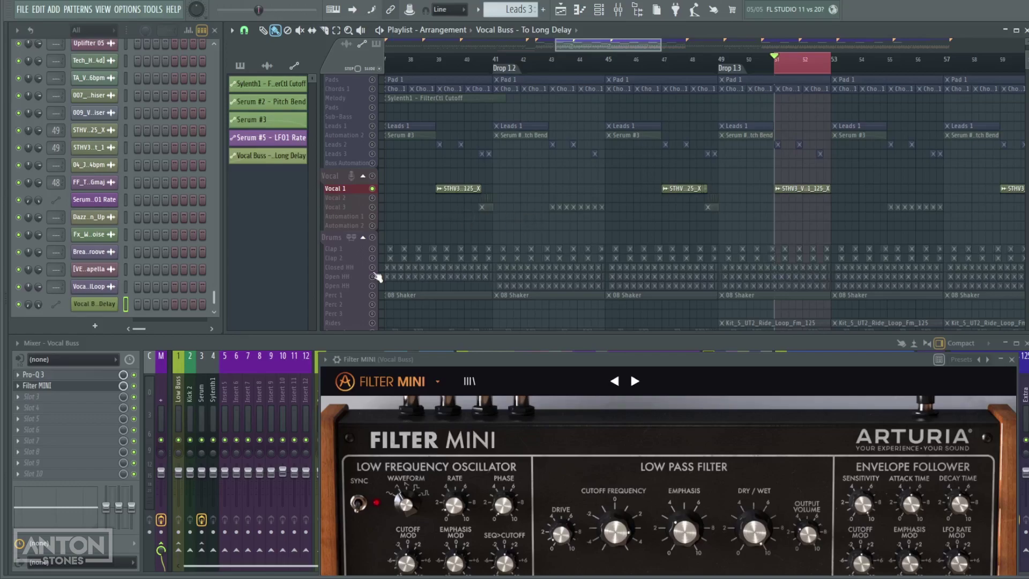
pyautogui.moveTo(473, 355); pyautogui.dragTo(432, 191)
pyautogui.press('space')
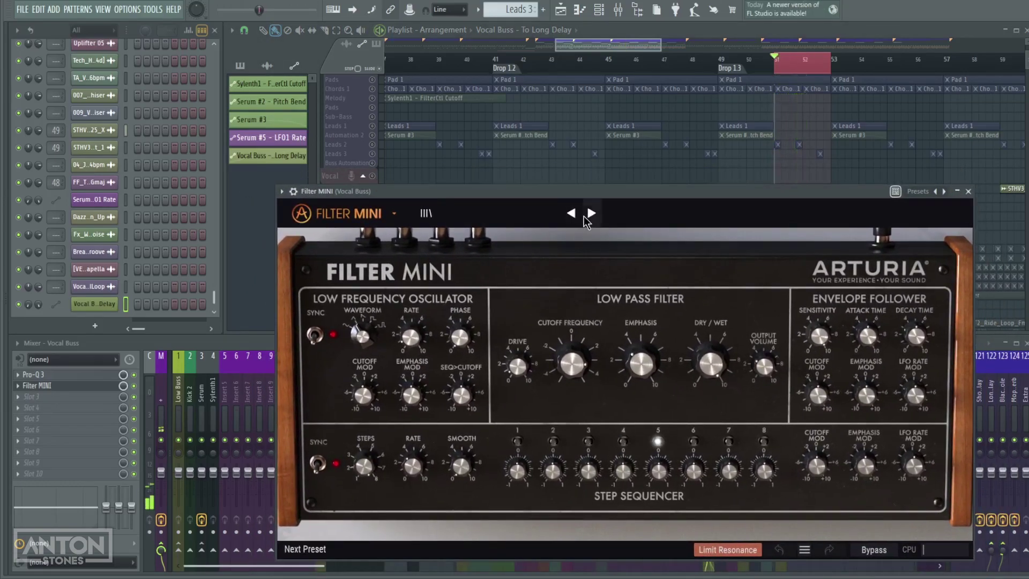
# - Audition the Filter MINI presets on the soloed vocal loop and load the Beatchopper preset
pyautogui.moveTo(651, 194); pyautogui.dragTo(663, 191)
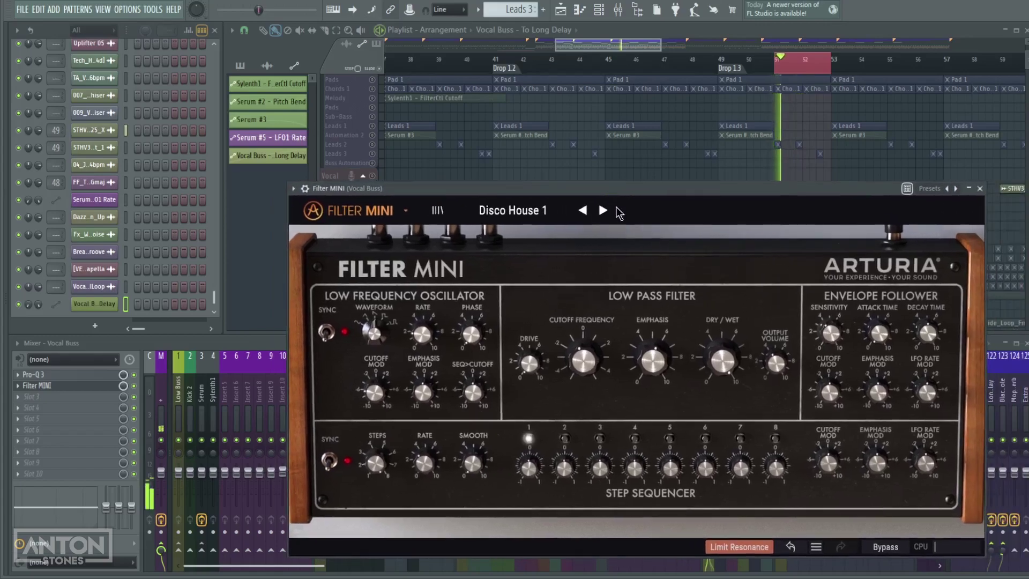
pyautogui.click(606, 213)
pyautogui.click(605, 211)
pyautogui.click(604, 211)
pyautogui.click(604, 211)
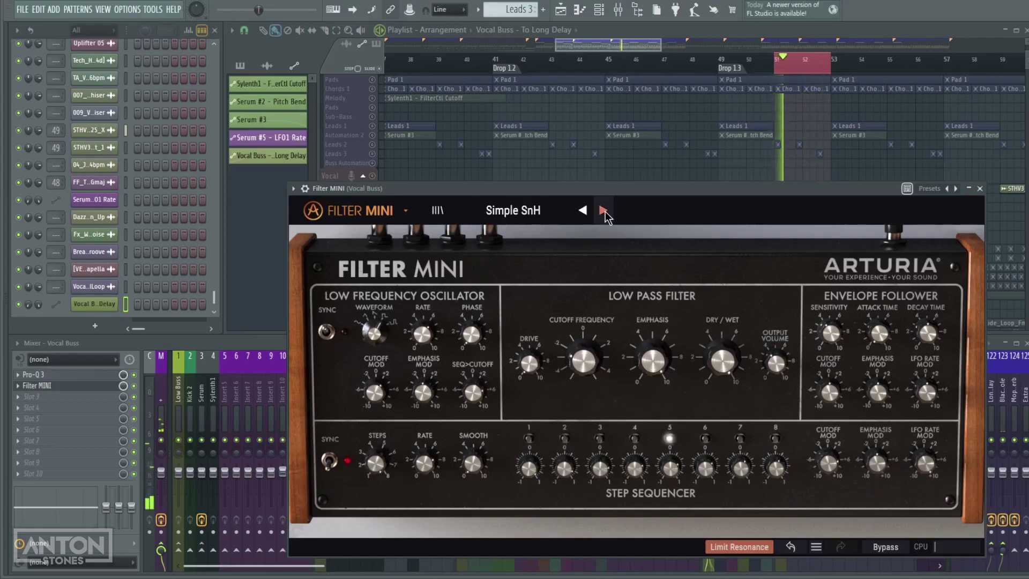
pyautogui.click(604, 211)
pyautogui.click(604, 211)
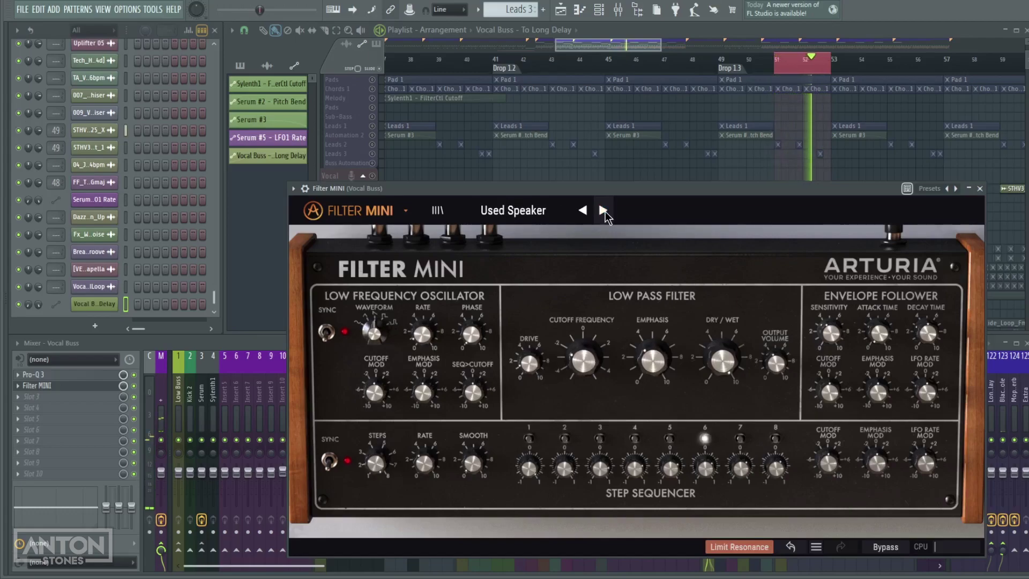
pyautogui.click(603, 211)
pyautogui.click(603, 211)
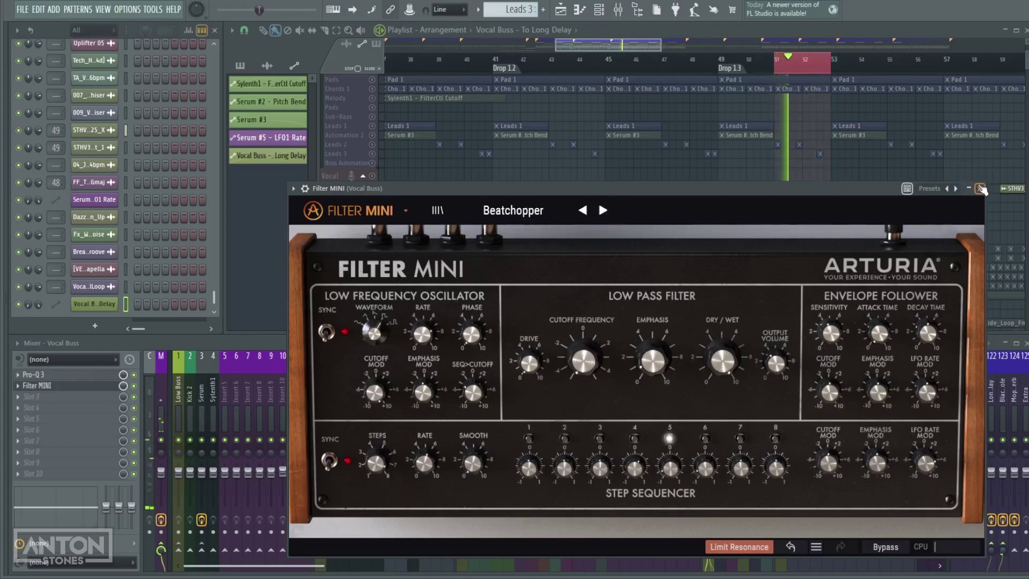
pyautogui.click(981, 189)
# - Unsolo Vocal 1 and play the full arrangement from Drop 1.3 to Break 2, trying the Filter MINI mix level on the Vocal Buss
pyautogui.press('space')
pyautogui.rightClick(373, 190)
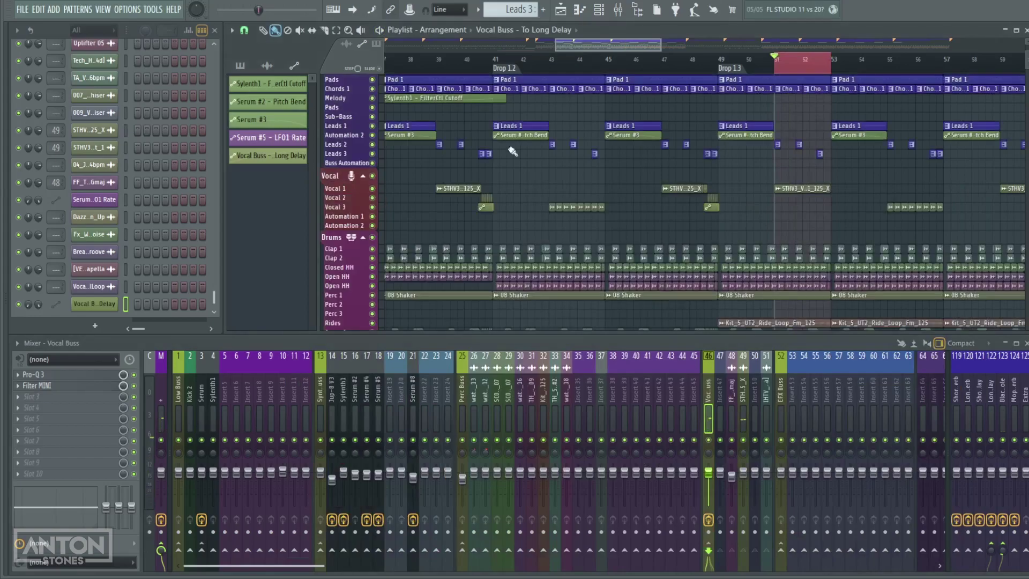
pyautogui.click(717, 61)
pyautogui.press('space')
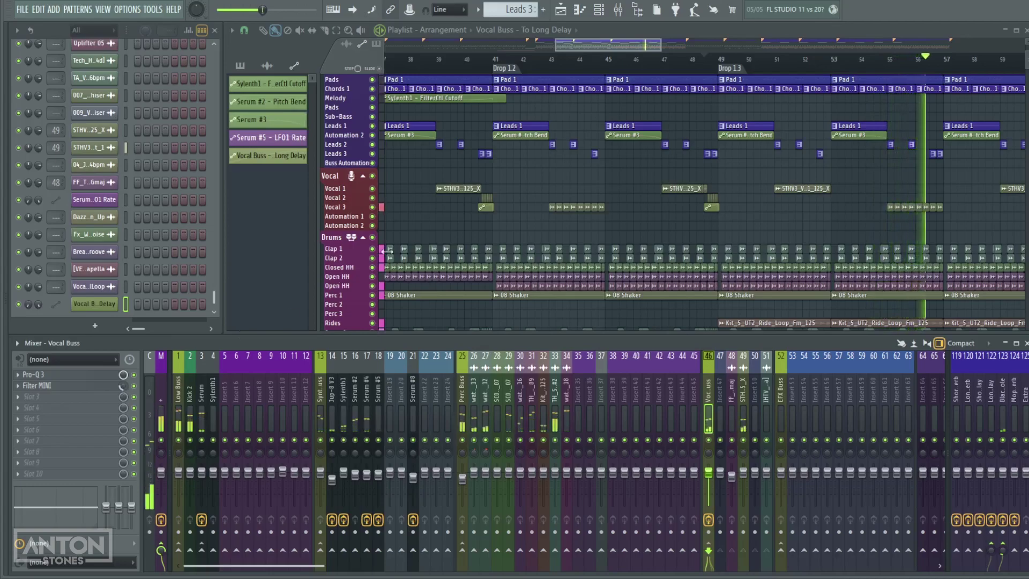
pyautogui.moveTo(776, 202); pyautogui.dragTo(541, 219)
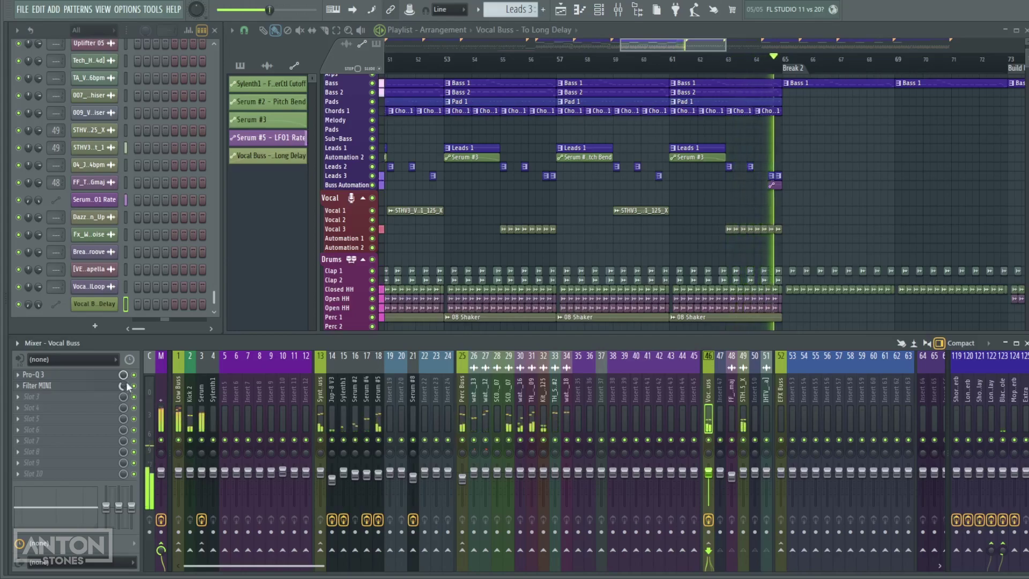
pyautogui.press('space')
# - Set the time selection over the Leads 3 fill in bar 36 and loop it while comparing Filter MINI mix levels
pyautogui.scroll(3, 935, 249)
pyautogui.scroll(3, 655, 218)
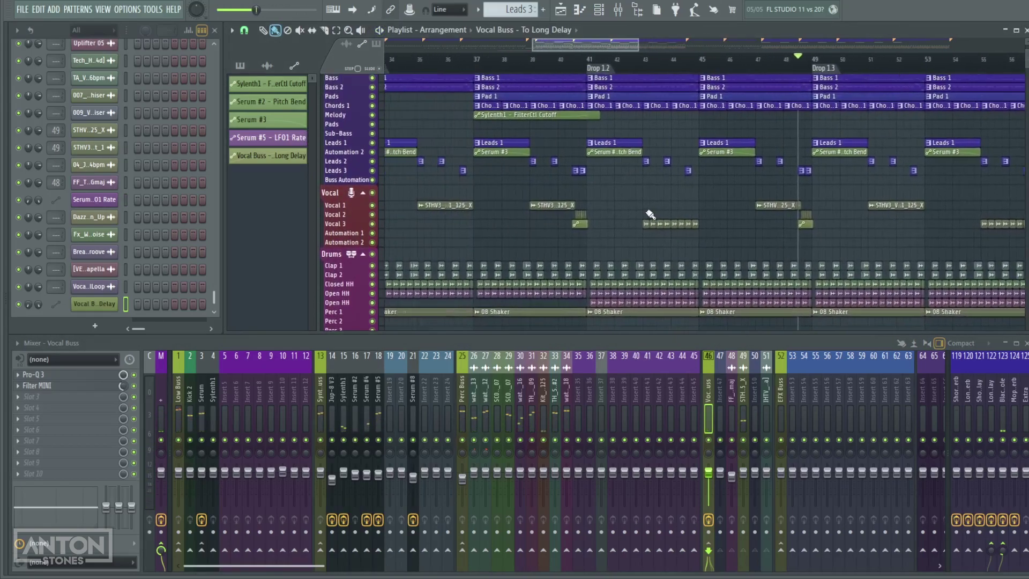
pyautogui.scroll(5, 808, 211)
pyautogui.scroll(3, 770, 242)
pyautogui.hscroll(2, 823, 279)
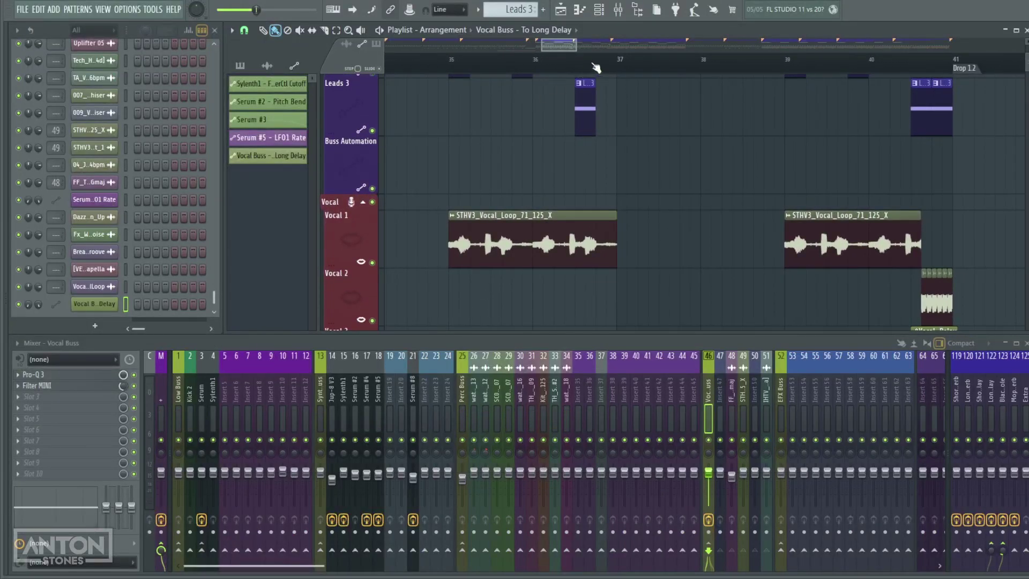
pyautogui.moveTo(580, 65); pyautogui.dragTo(602, 64)
pyautogui.press('space')
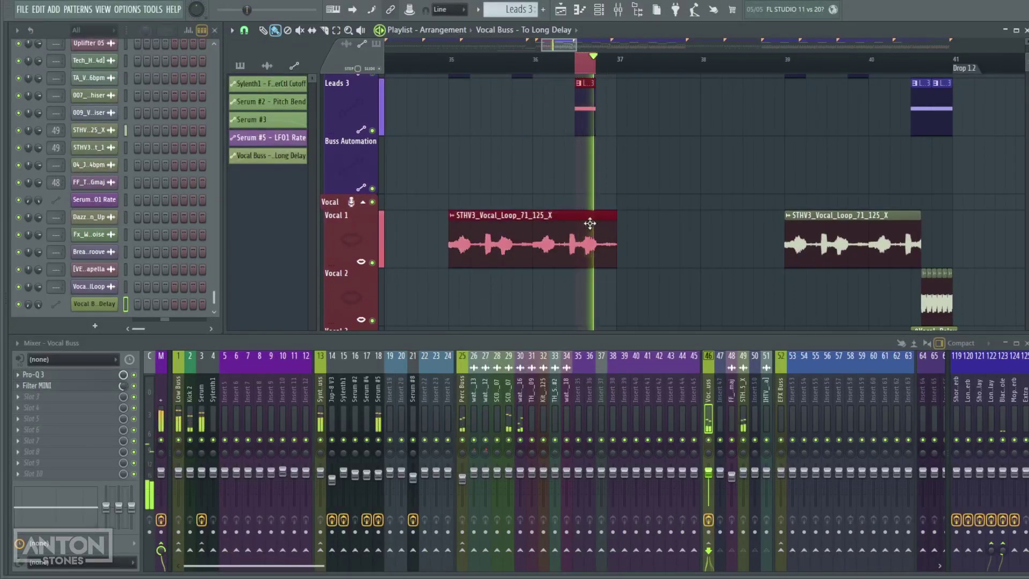
pyautogui.click(564, 63)
pyautogui.press('space')
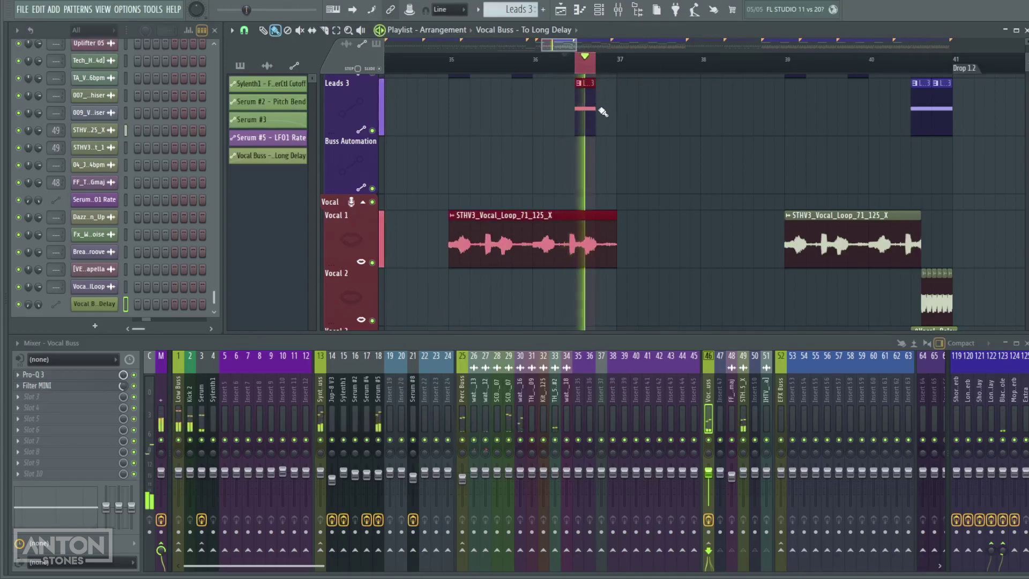
pyautogui.press('space')
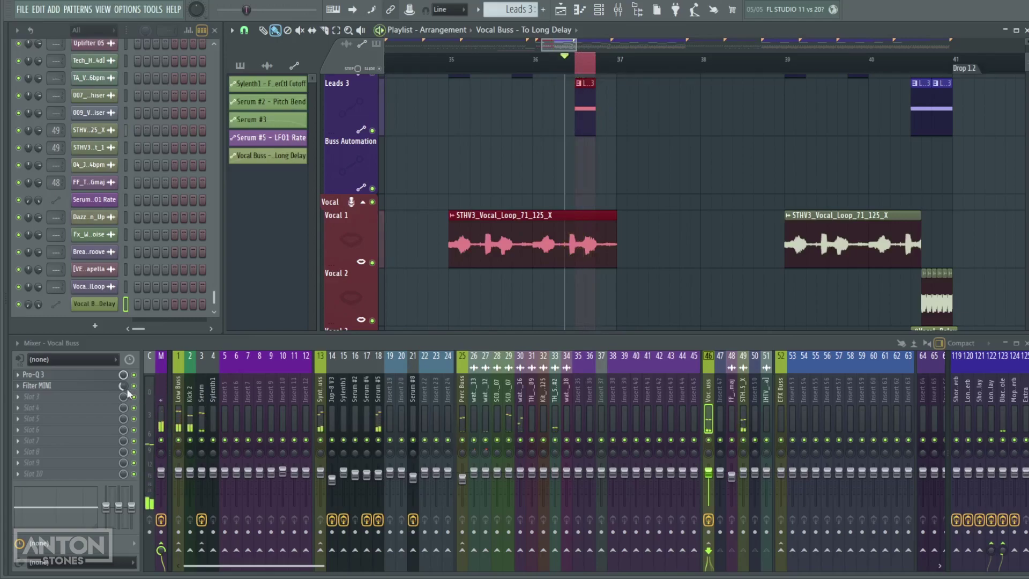
pyautogui.press('space')
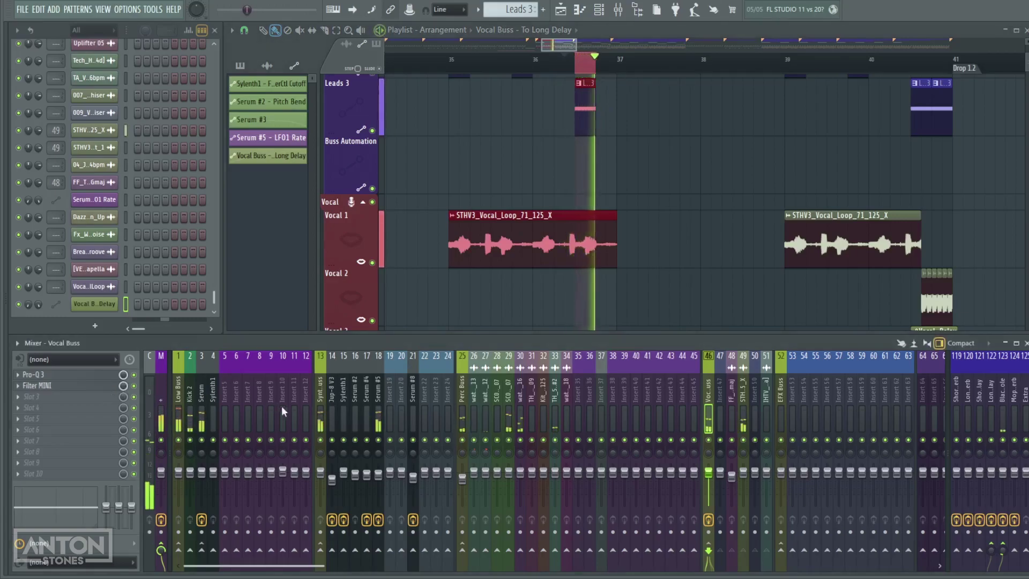
# - Adjust the cutoff frequency and emphasis of Filter MINI on the Vocal Buss while the fill loops
pyautogui.click(88, 387)
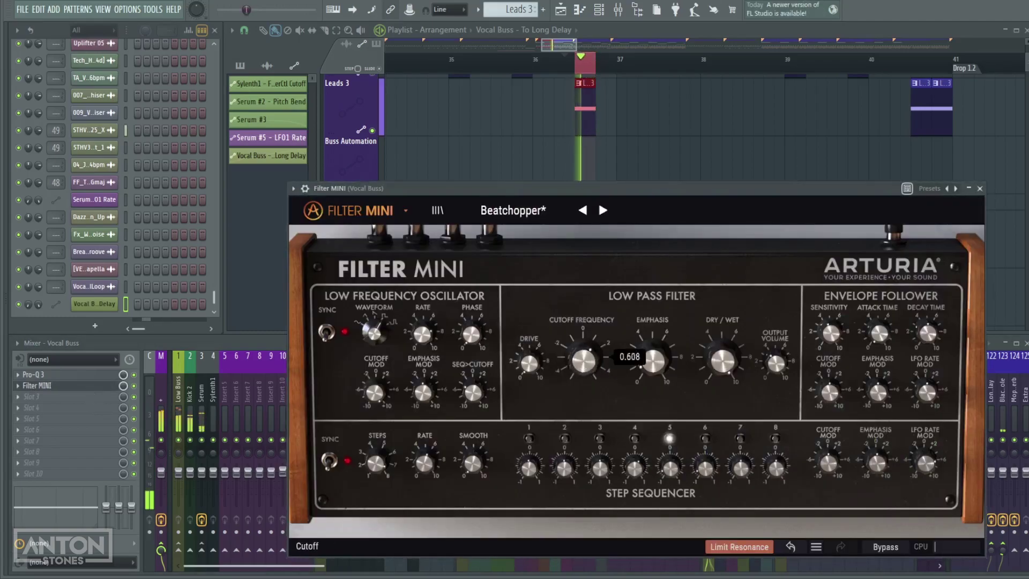
pyautogui.moveTo(583, 360); pyautogui.dragTo(645, 372)
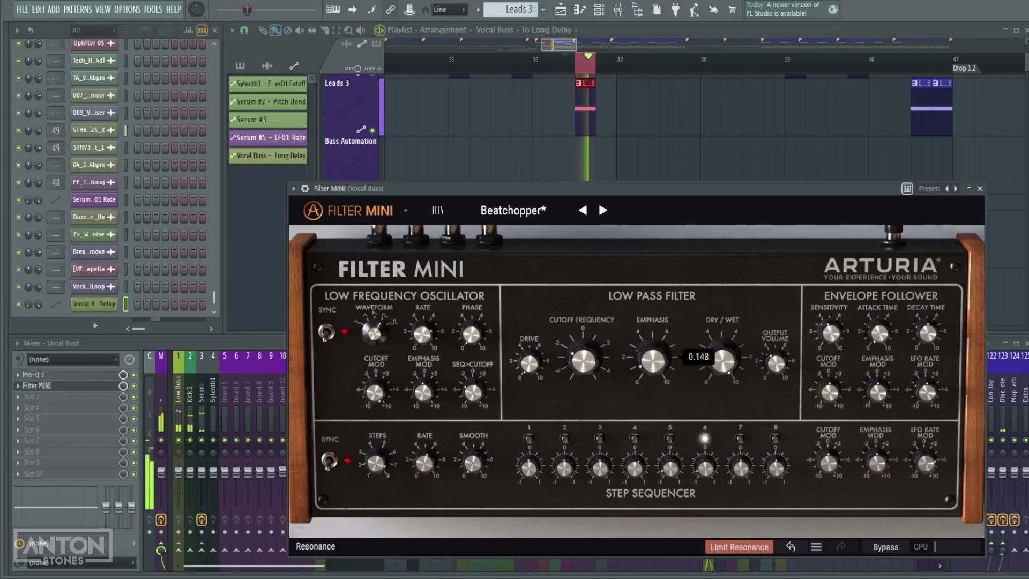
pyautogui.click(979, 188)
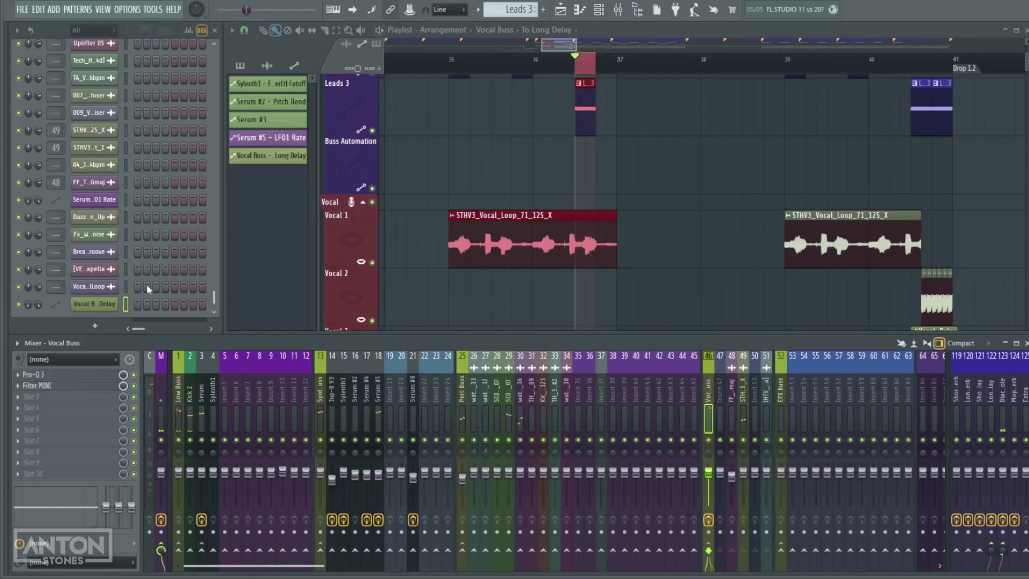
# - Initialize the song with the current Filter MINI mix level and create an automation clip for it over the selected fill
pyautogui.rightClick(123, 387)
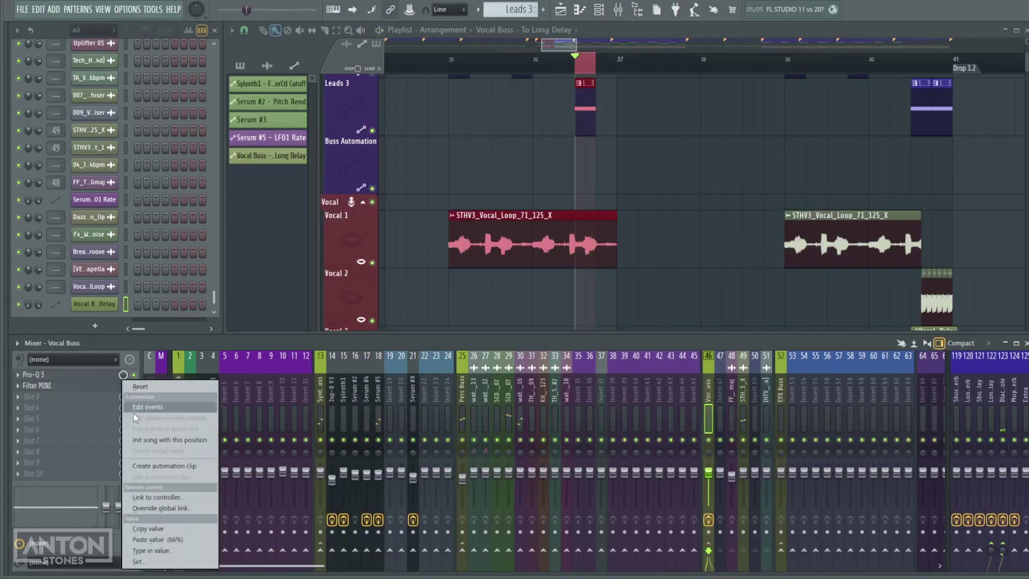
pyautogui.click(177, 442)
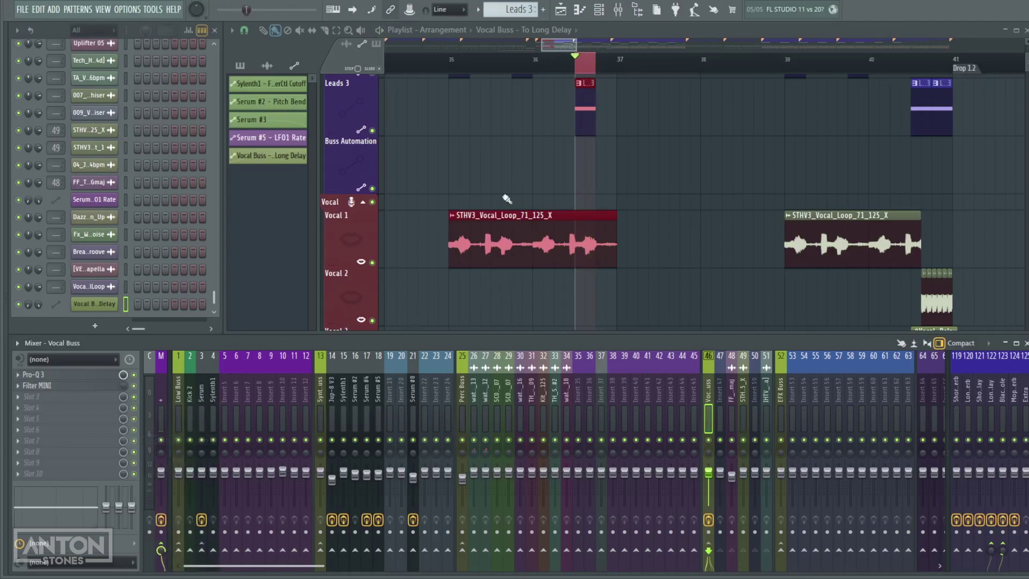
pyautogui.rightClick(122, 388)
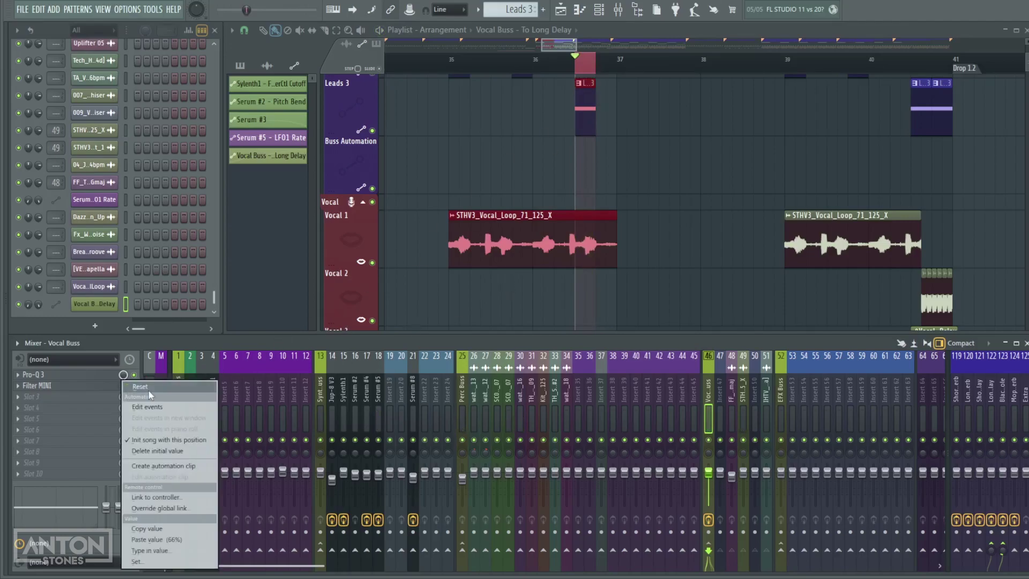
pyautogui.click(177, 466)
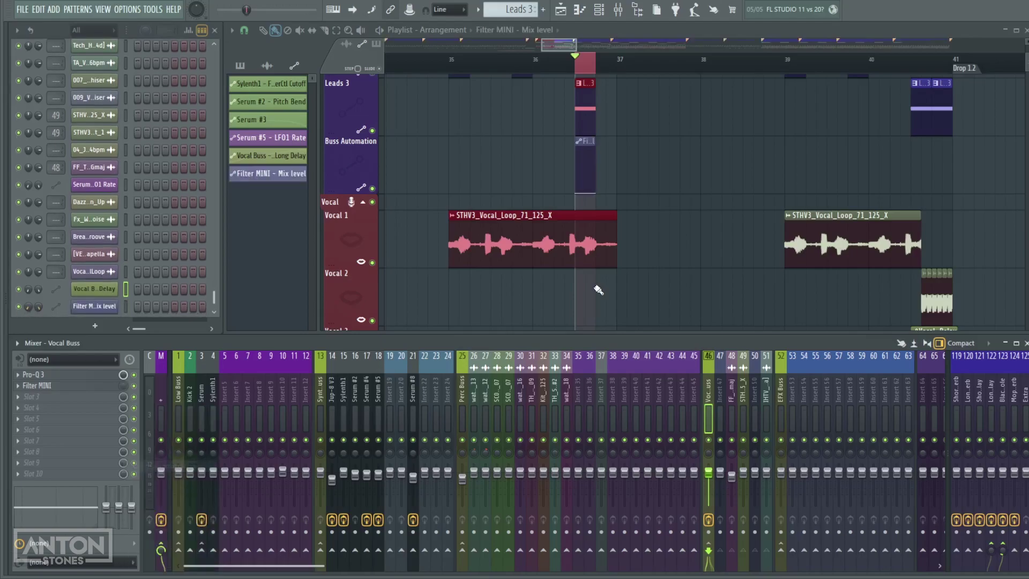
# - Extend the Filter MINI mix level clip slightly beyond both ends of the Leads 3 fill in bar 36
pyautogui.scroll(3, 589, 160)
pyautogui.scroll(4, 594, 180)
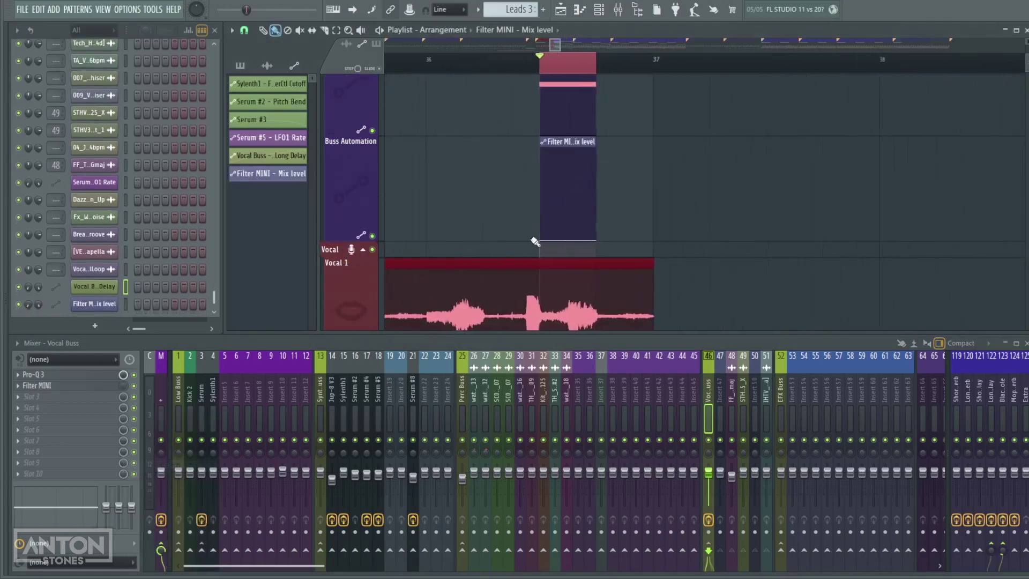
pyautogui.moveTo(554, 144); pyautogui.dragTo(609, 141)
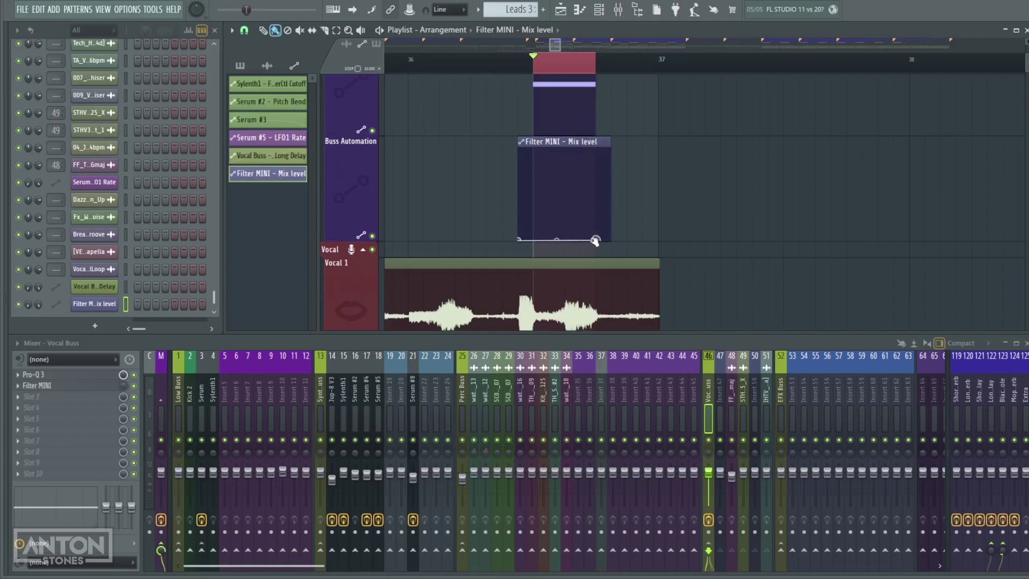
# - Shape the mix level automation with a steep rise to maximum at the fill's start, a held plateau and a curved fall to zero
pyautogui.moveTo(557, 239); pyautogui.dragTo(541, 211)
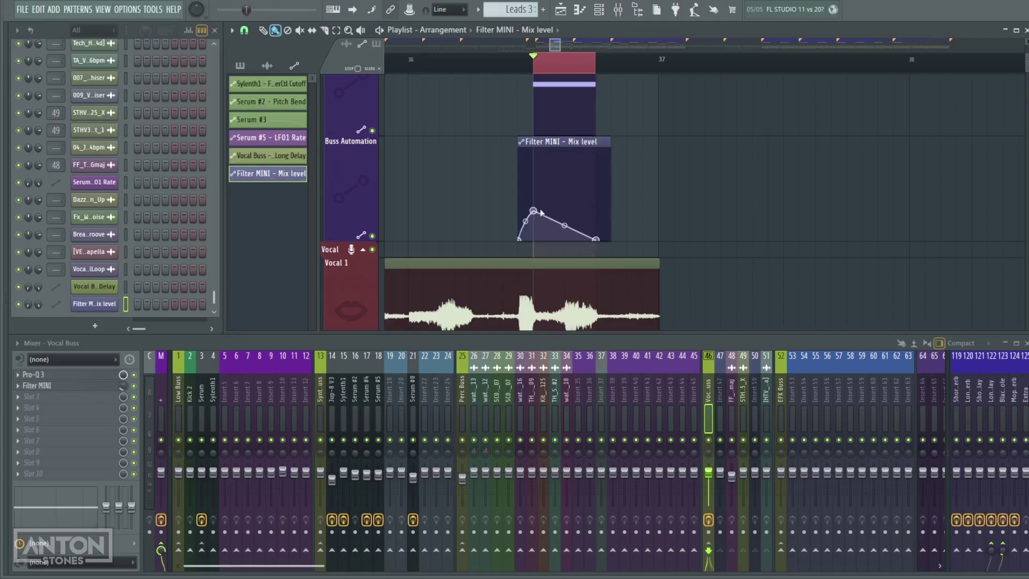
pyautogui.doubleClick(510, 219)
pyautogui.moveTo(124, 216); pyautogui.dragTo(129, 128)
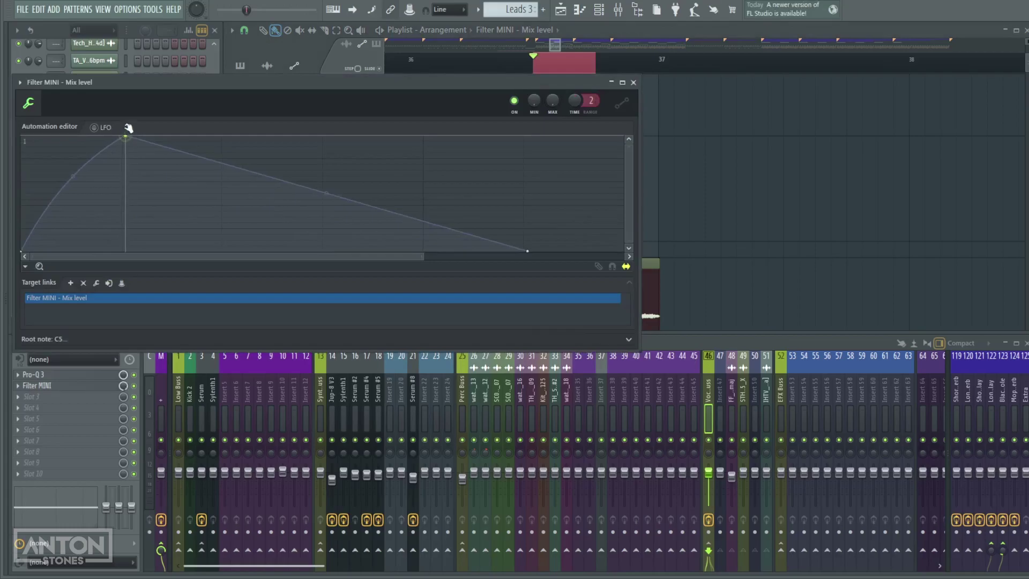
pyautogui.moveTo(75, 175); pyautogui.dragTo(73, 250)
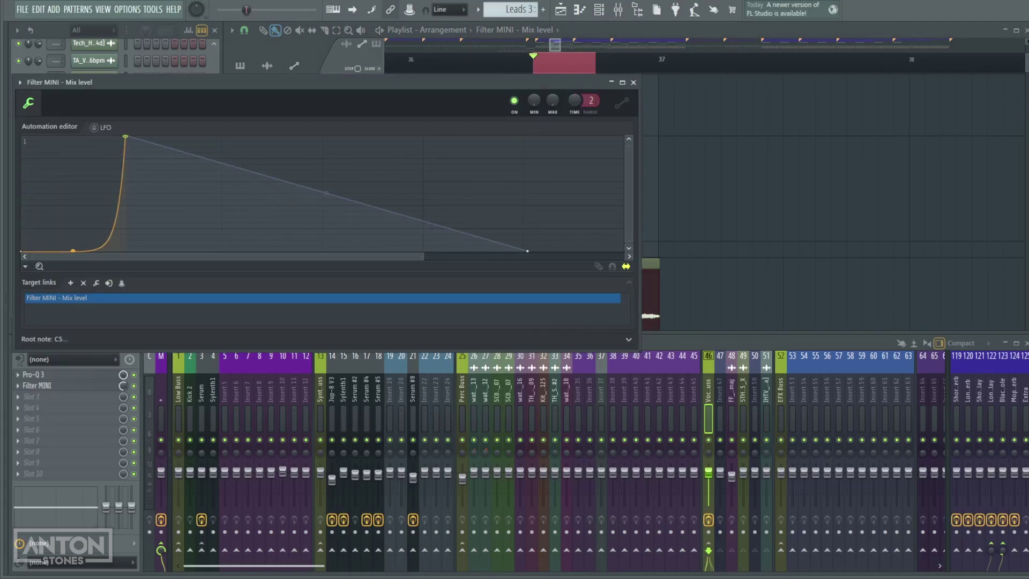
pyautogui.moveTo(327, 193); pyautogui.dragTo(326, 136)
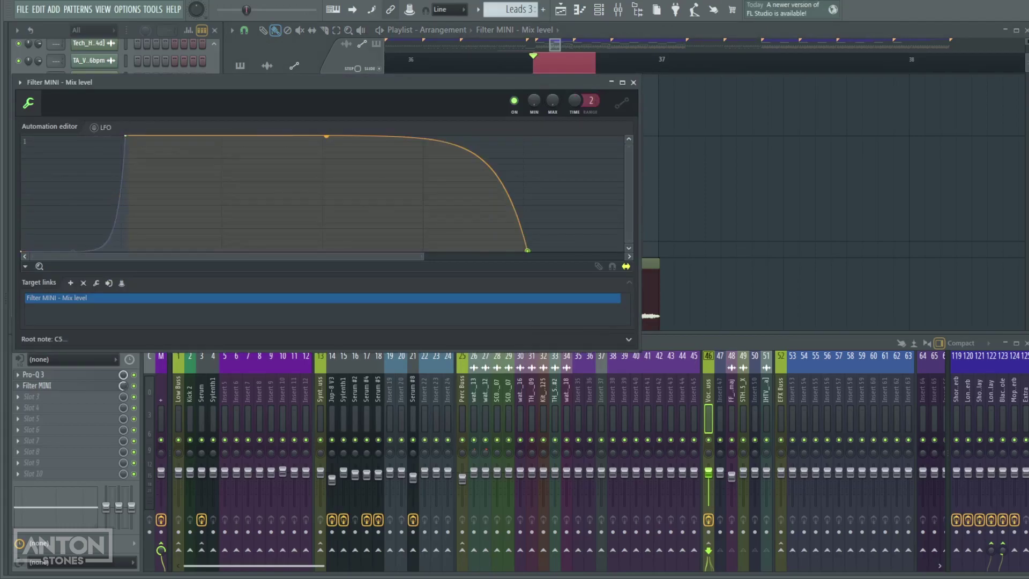
pyautogui.click(633, 82)
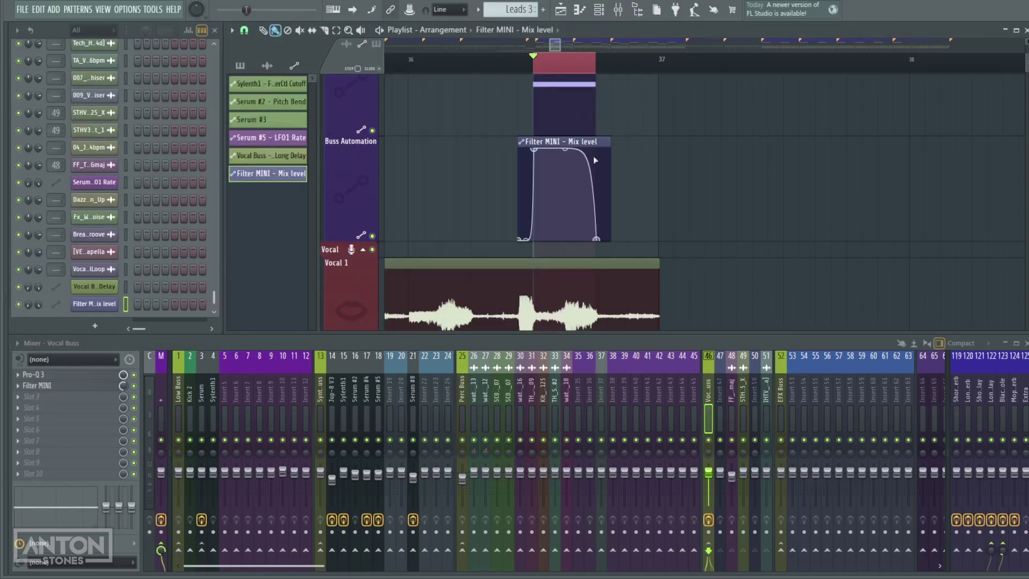
# - Play the filtered vocal fill leading up to bar 37 and move the Filter MINI mix level clip to Vocal 2
pyautogui.press('space')
pyautogui.click(472, 60)
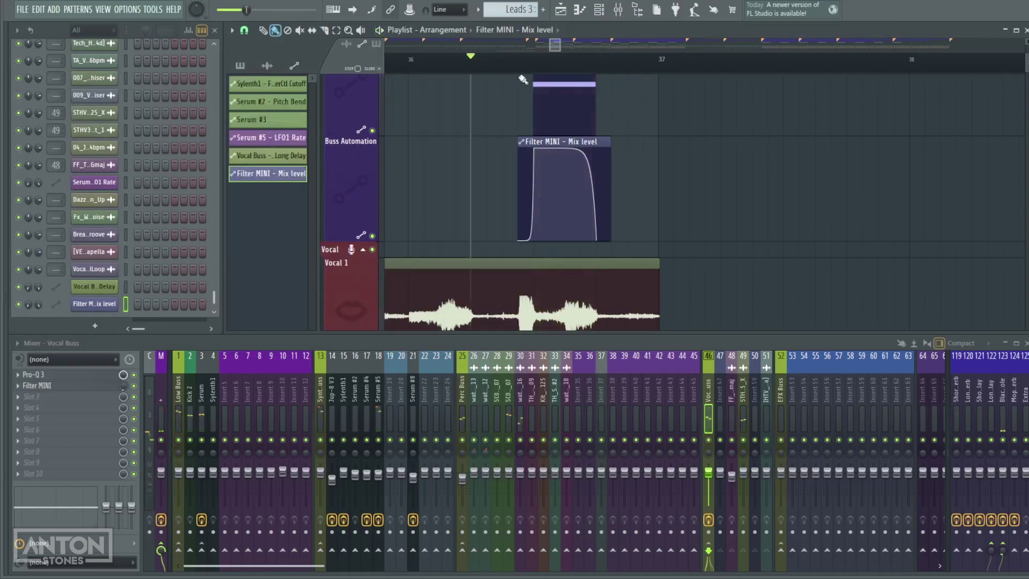
pyautogui.press('space')
pyautogui.scroll(-3, 736, 221)
pyautogui.scroll(-2, 735, 221)
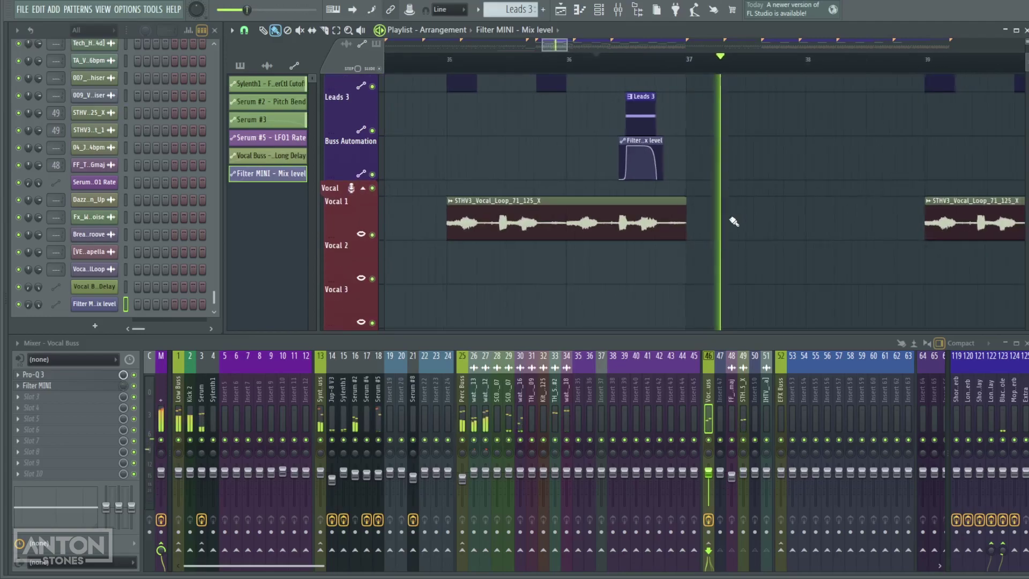
pyautogui.press('space')
pyautogui.scroll(-4, 755, 158)
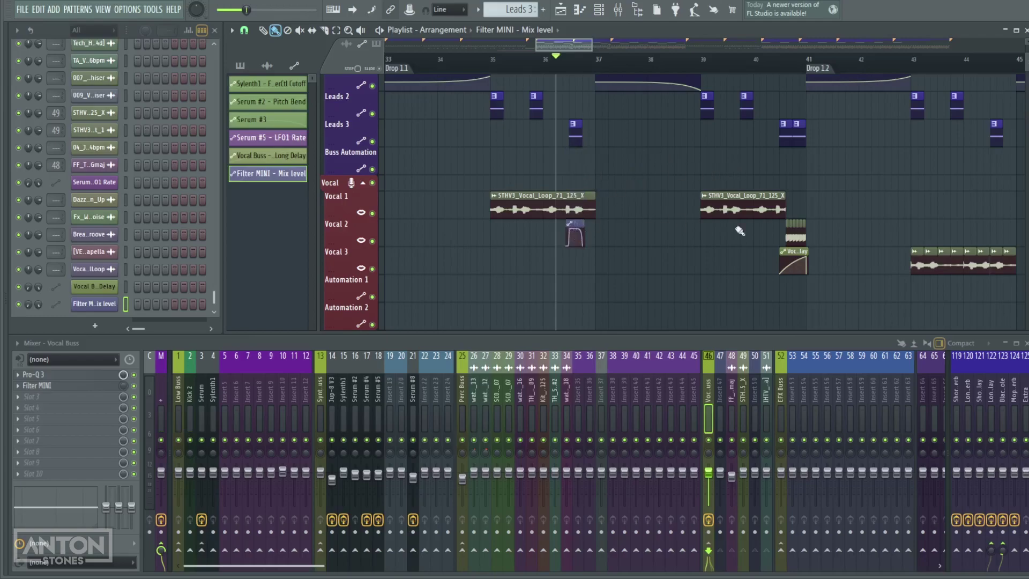
# - Place a copy of the Filter MINI mix level clip on Vocal 2 over the Leads 3 fill in bar 44
pyautogui.hscroll(3, 697, 139)
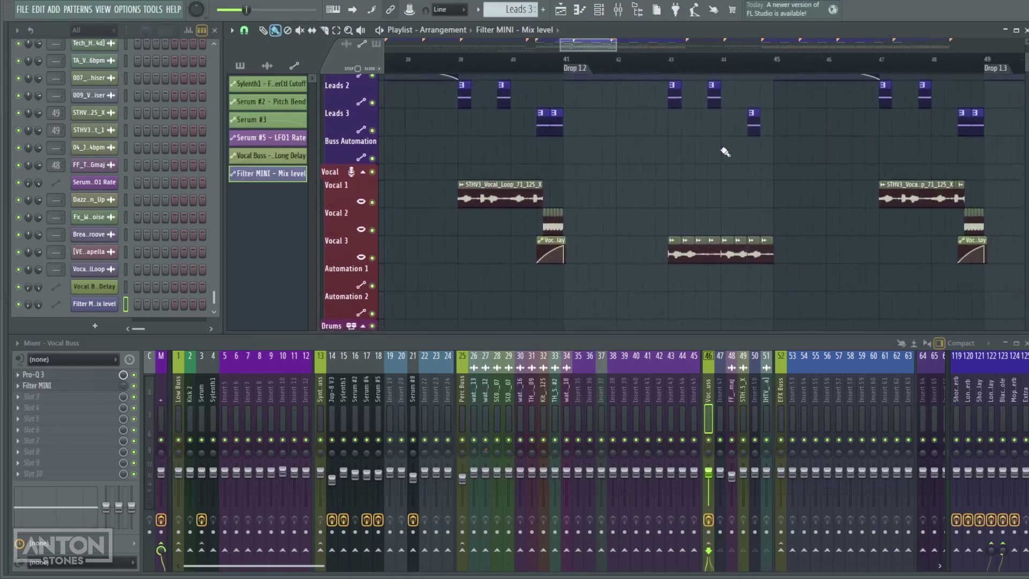
pyautogui.click(703, 219)
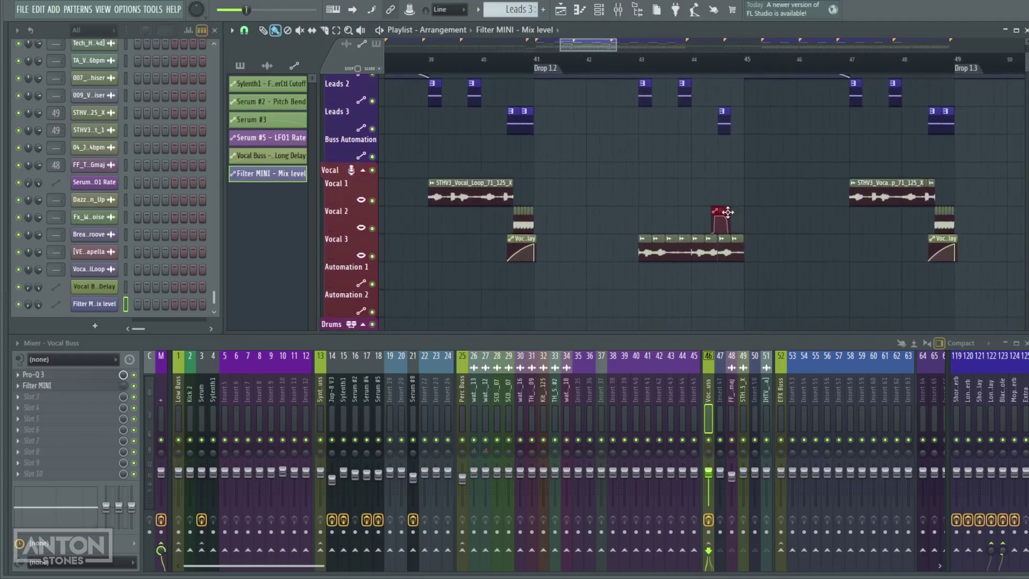
pyautogui.scroll(4, 732, 214)
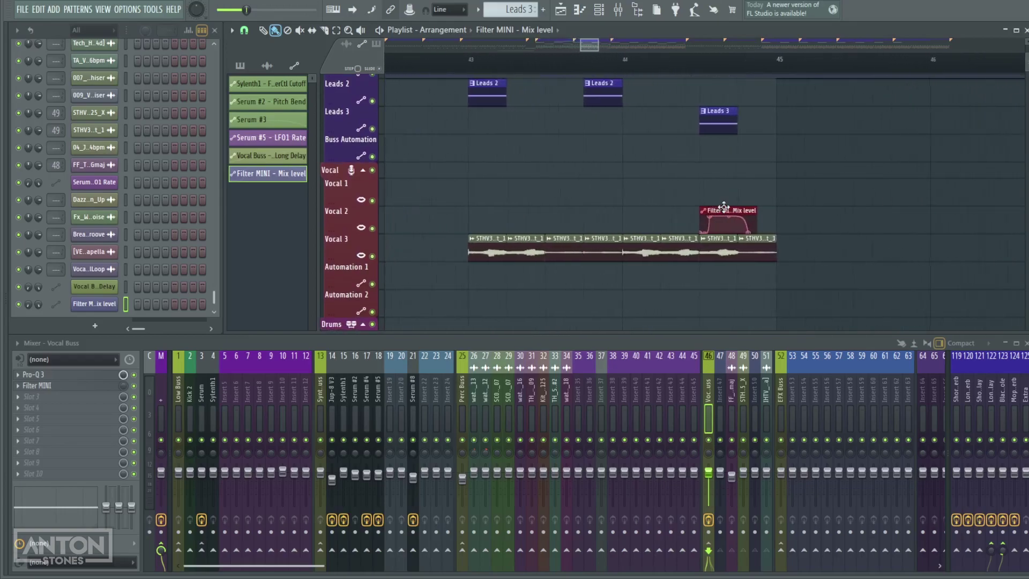
pyautogui.scroll(-5, 717, 214)
pyautogui.hscroll(3, 815, 207)
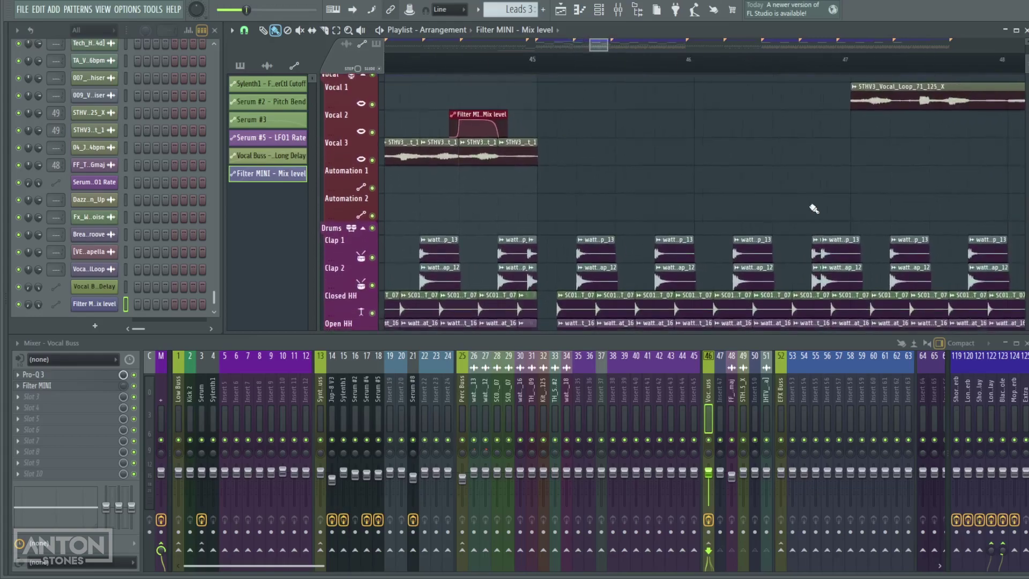
# - Place two more copies of the Filter MINI mix level clip on Vocal 2 over the Leads 3 fills in bars 52 and 56
pyautogui.scroll(4, 674, 266)
pyautogui.scroll(4, 776, 184)
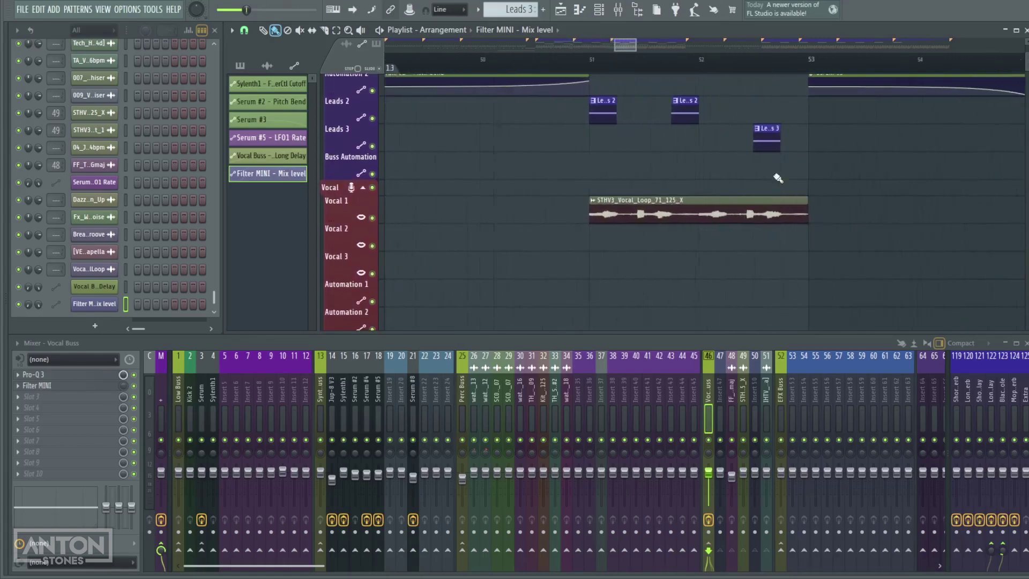
pyautogui.moveTo(772, 159); pyautogui.dragTo(822, 211)
pyautogui.hscroll(5, 662, 220)
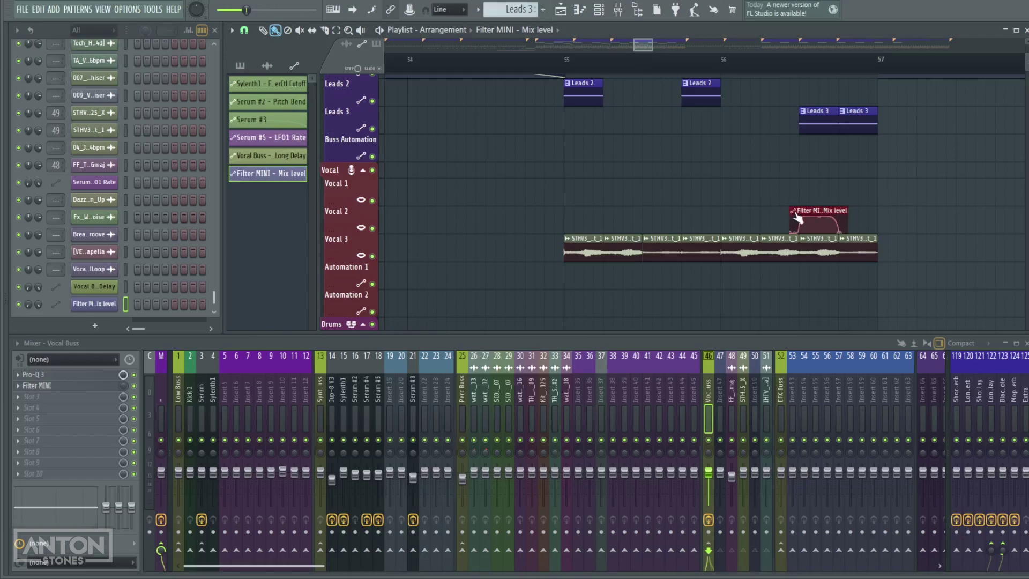
# - Make the bar 56 mix level clip unique and lengthen its plateau and fall to cover the double Leads 3 fill up to bar 57
pyautogui.click(797, 214)
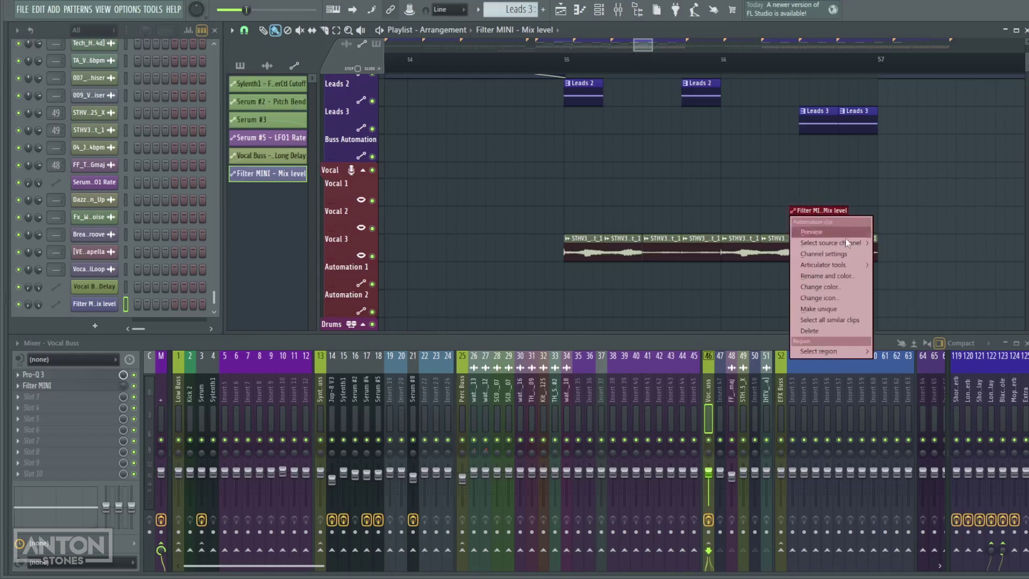
pyautogui.click(848, 277)
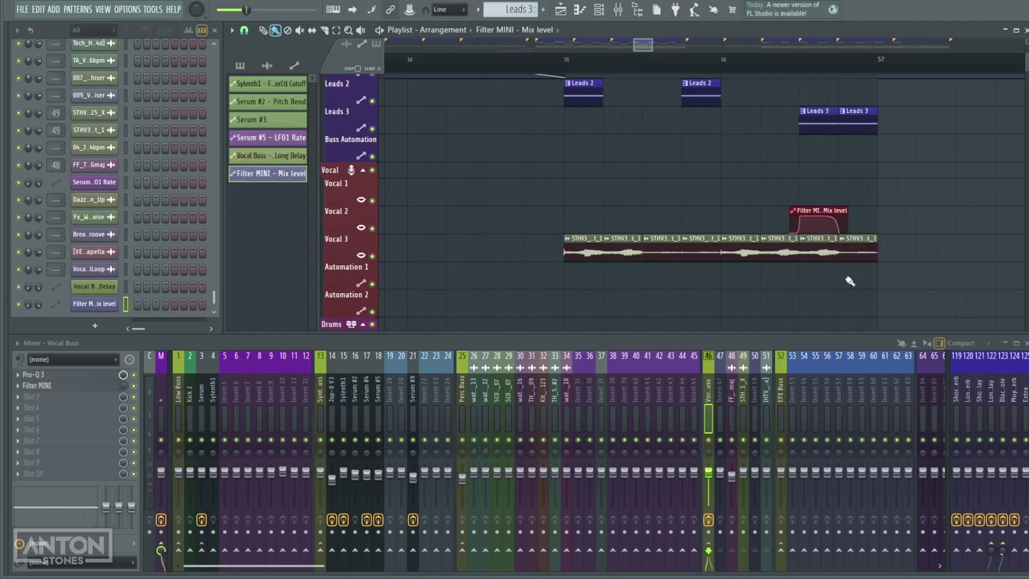
pyautogui.rightClick(830, 210)
pyautogui.scroll(-5, 757, 222)
pyautogui.scroll(4, 757, 221)
pyautogui.click(601, 217)
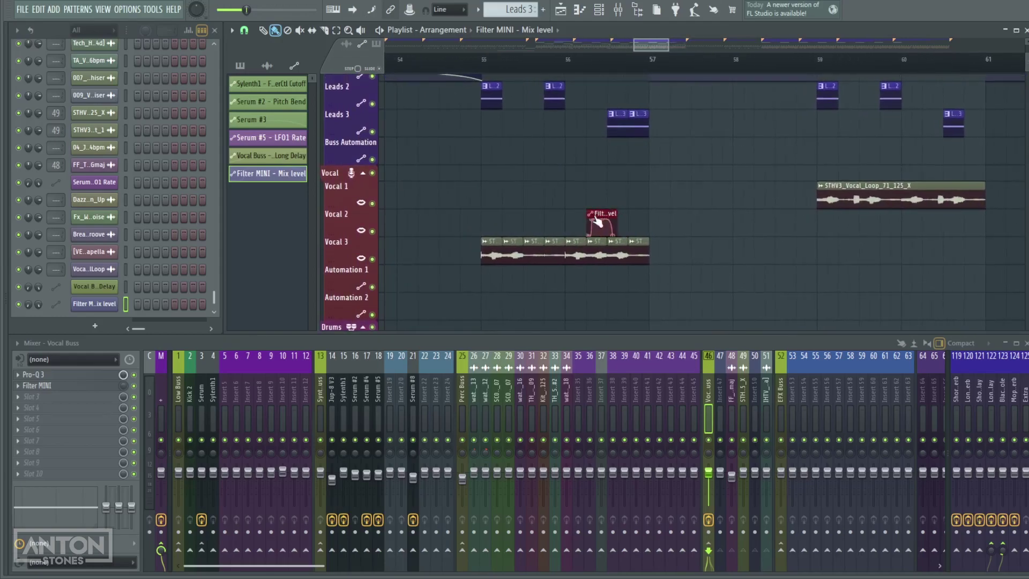
pyautogui.click(596, 217)
pyautogui.moveTo(633, 270)
pyautogui.click(632, 312)
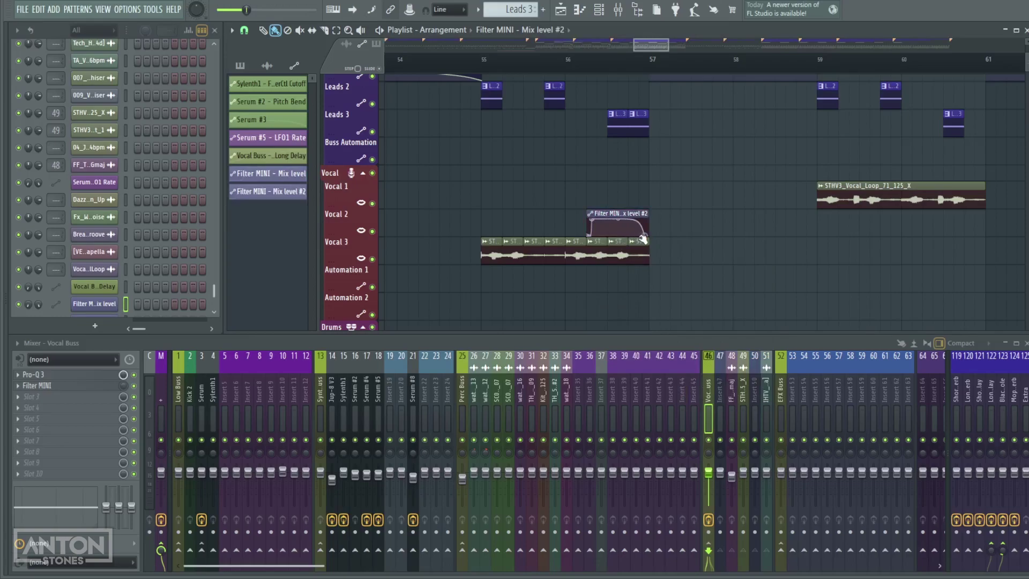
# - Place a copy of the Filter MINI mix level #2 clip on Vocal 2 over the double Leads 3 fill before Break 2
pyautogui.hscroll(5, 904, 236)
pyautogui.click(905, 220)
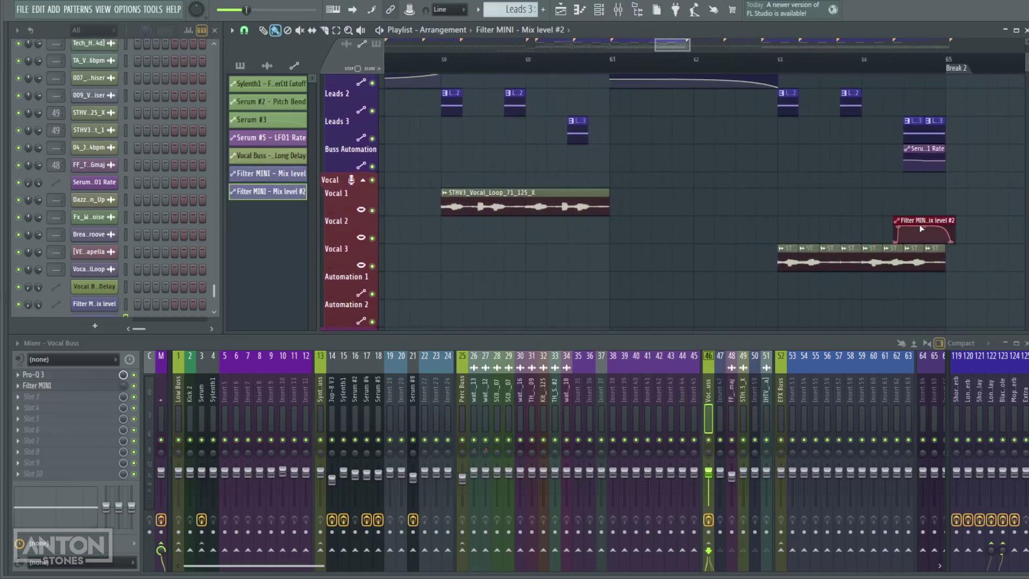
pyautogui.hscroll(2, 918, 230)
pyautogui.scroll(-4, 793, 232)
pyautogui.scroll(-4, 969, 236)
pyautogui.hscroll(-6, 968, 236)
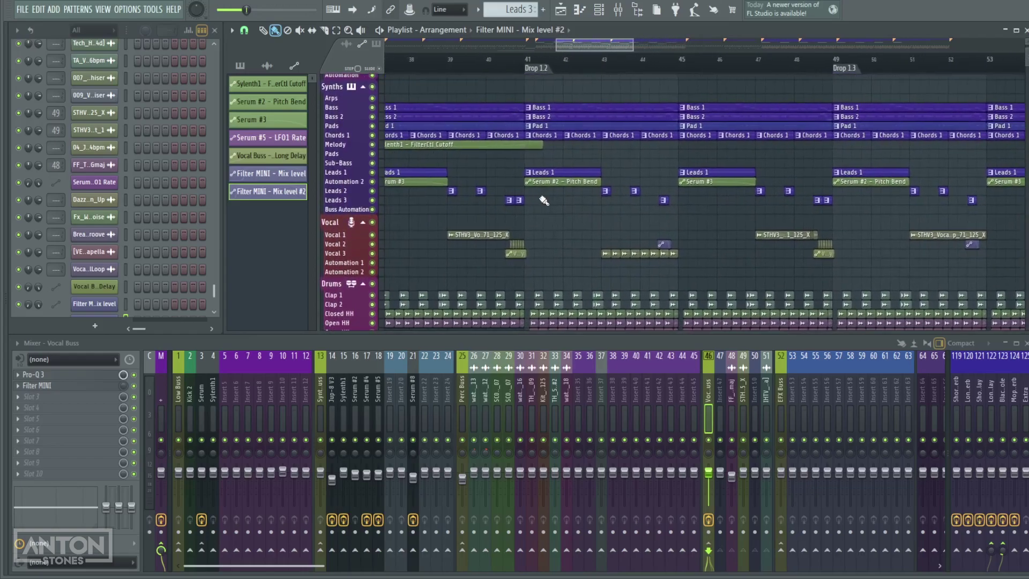
# - Play the arrangement from Drop 1.1 to review the vocal chops and filter automation
pyautogui.hscroll(-5, 544, 201)
pyautogui.scroll(-1, 536, 161)
pyautogui.click(516, 69)
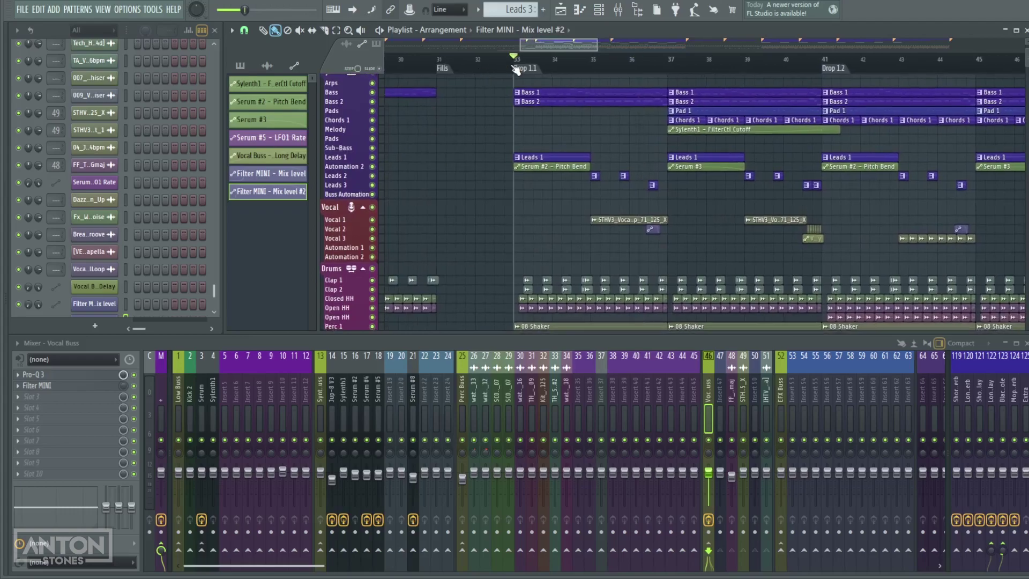
pyautogui.press('space')
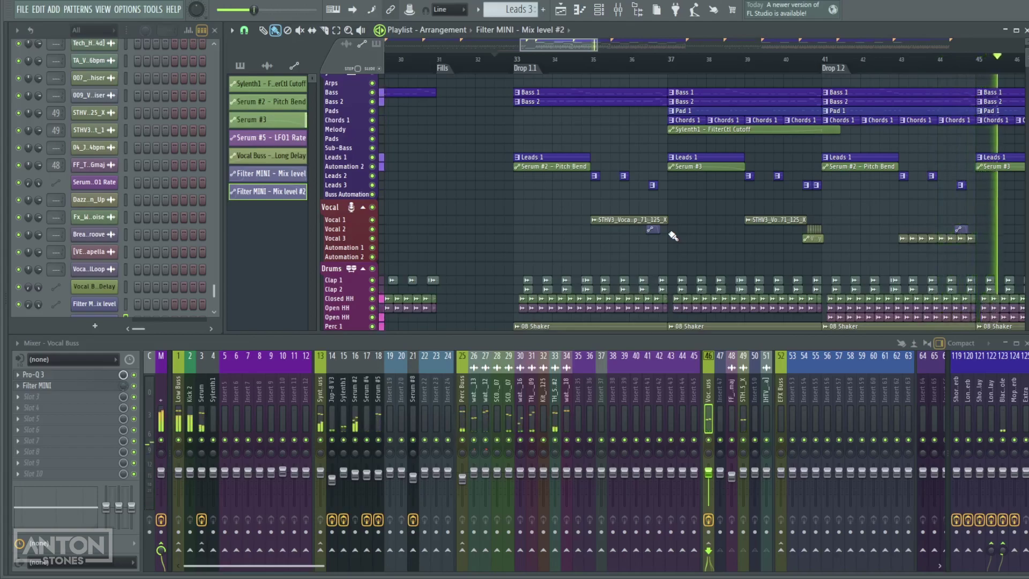
# - Slightly lower the peak of the Vocal Buss to Long Delay automation just before Drop 1.3
pyautogui.scroll(-2, 521, 226)
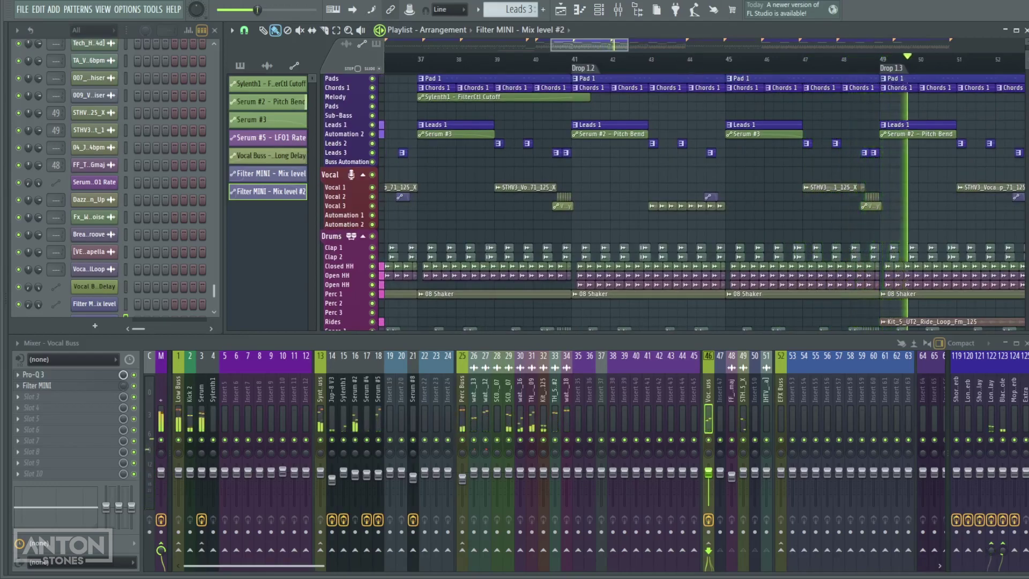
pyautogui.scroll(5, 964, 112)
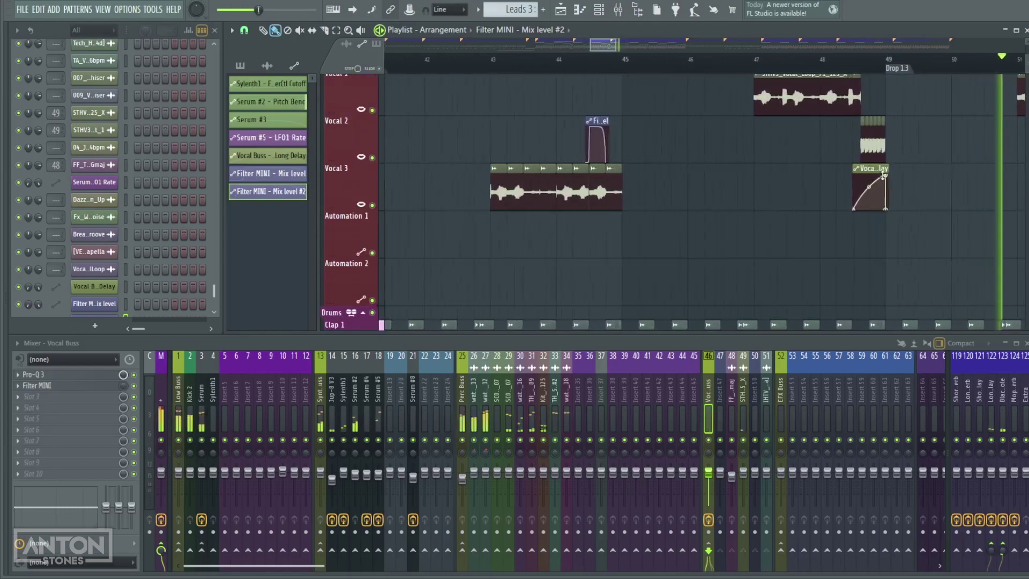
pyautogui.scroll(1, 889, 177)
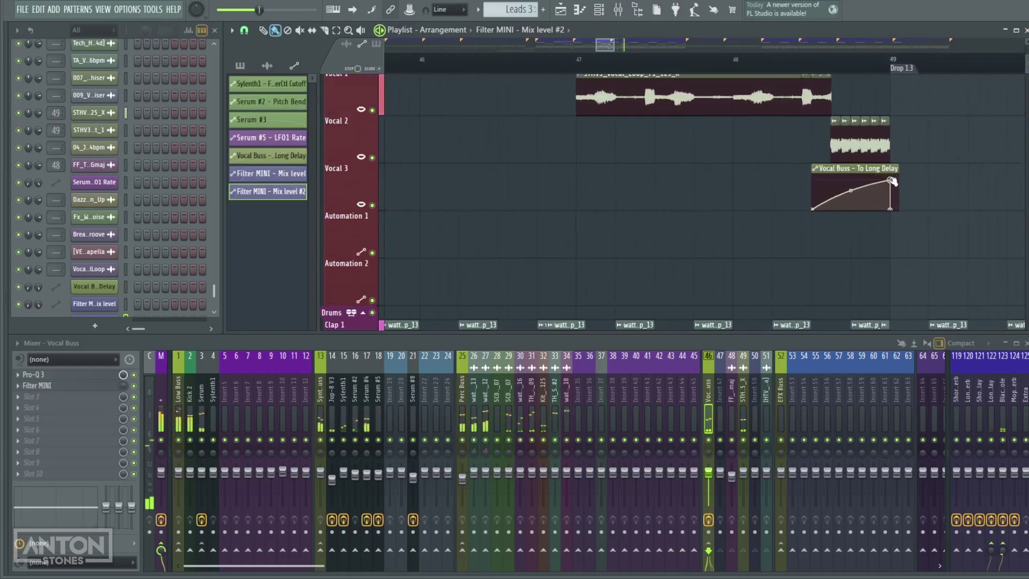
pyautogui.click(892, 182)
pyautogui.scroll(-5, 707, 204)
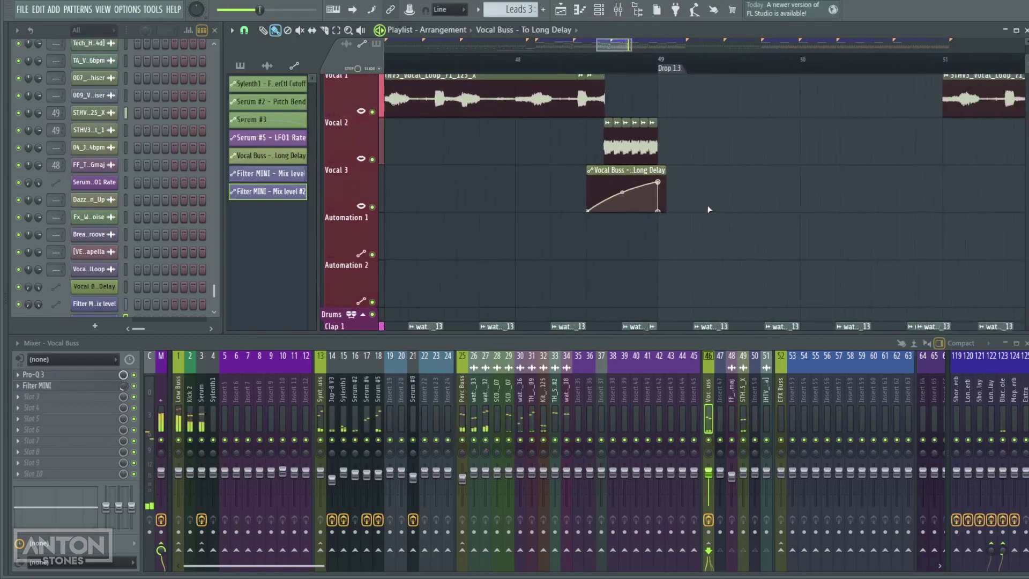
# - Play the transition into Drop 1.3 and the vocal parts up to about bar 57, and stop playback
pyautogui.click(644, 60)
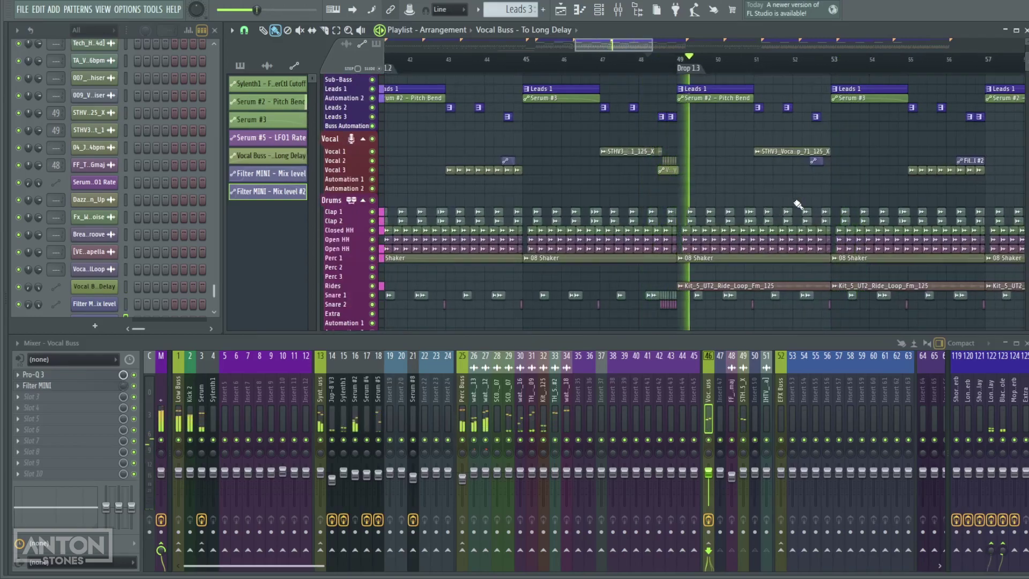
pyautogui.hscroll(3, 692, 227)
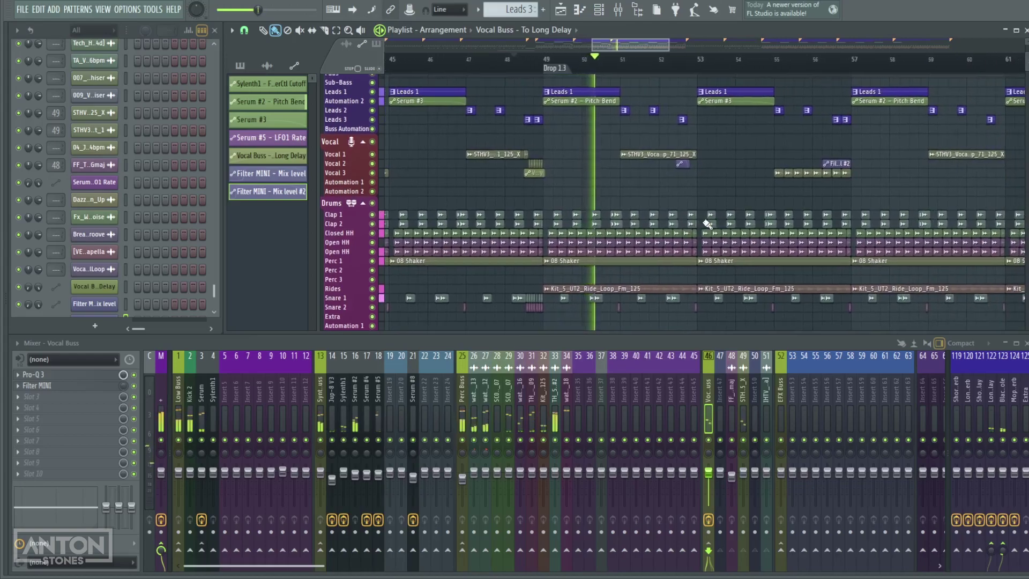
pyautogui.scroll(3, 691, 227)
pyautogui.scroll(-5, 700, 257)
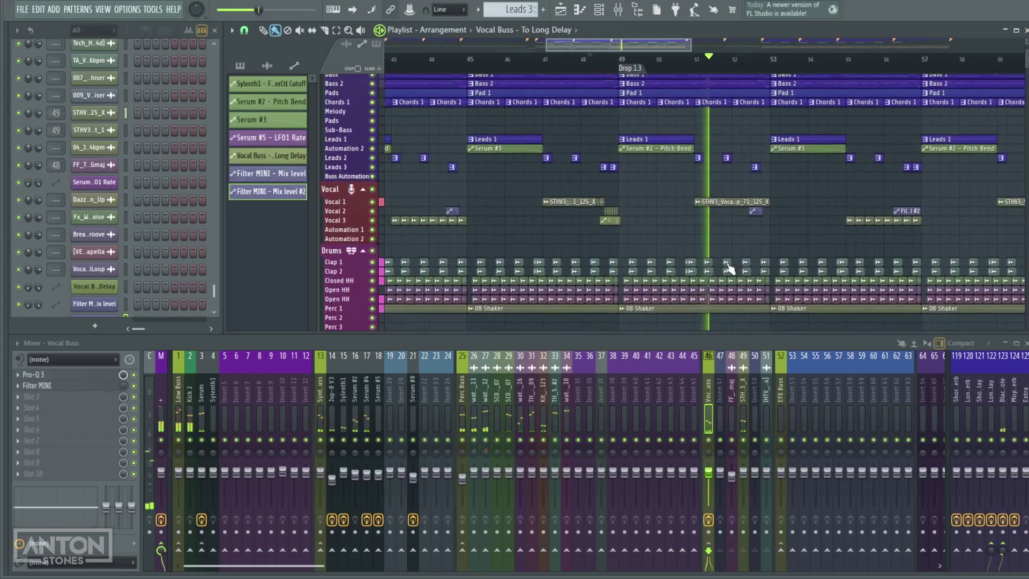
pyautogui.scroll(1, 739, 282)
pyautogui.scroll(3, 742, 278)
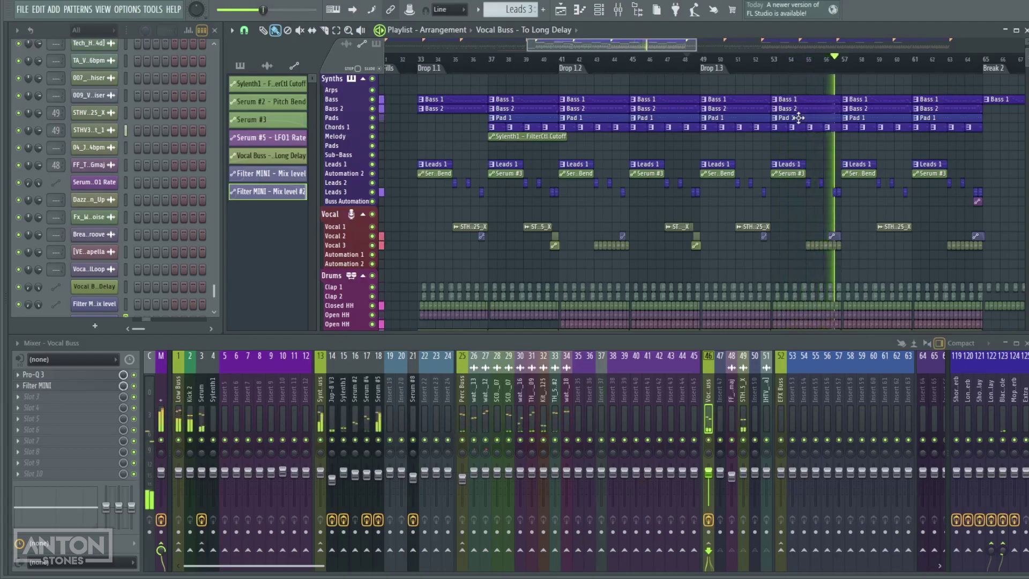
pyautogui.press('space')
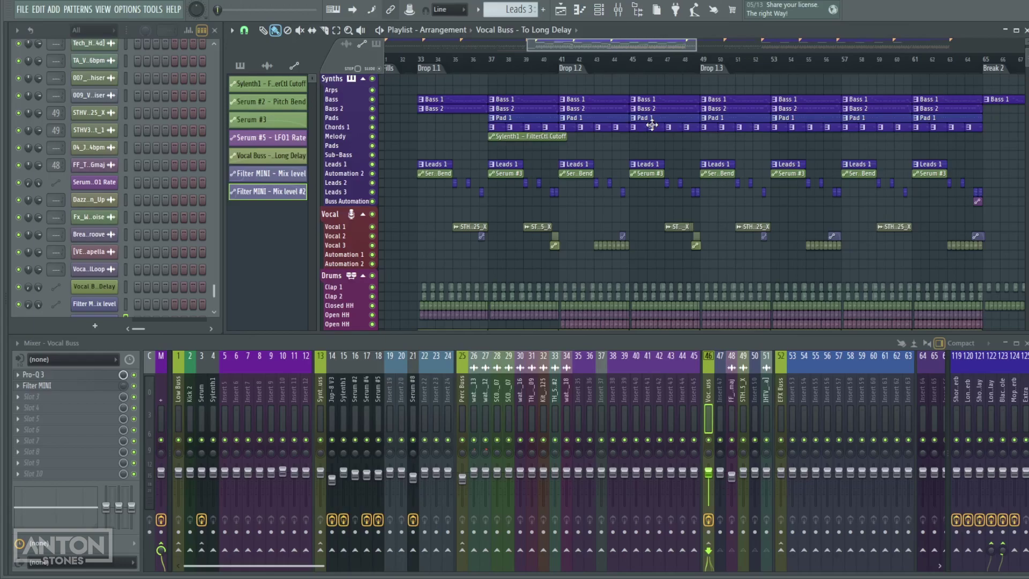
# - Select all vocal and vocal automation clips of the first drop and copy them to the second drop, with the first phrase starting at bar 83
pyautogui.scroll(-5, 525, 154)
pyautogui.hscroll(-4, 632, 177)
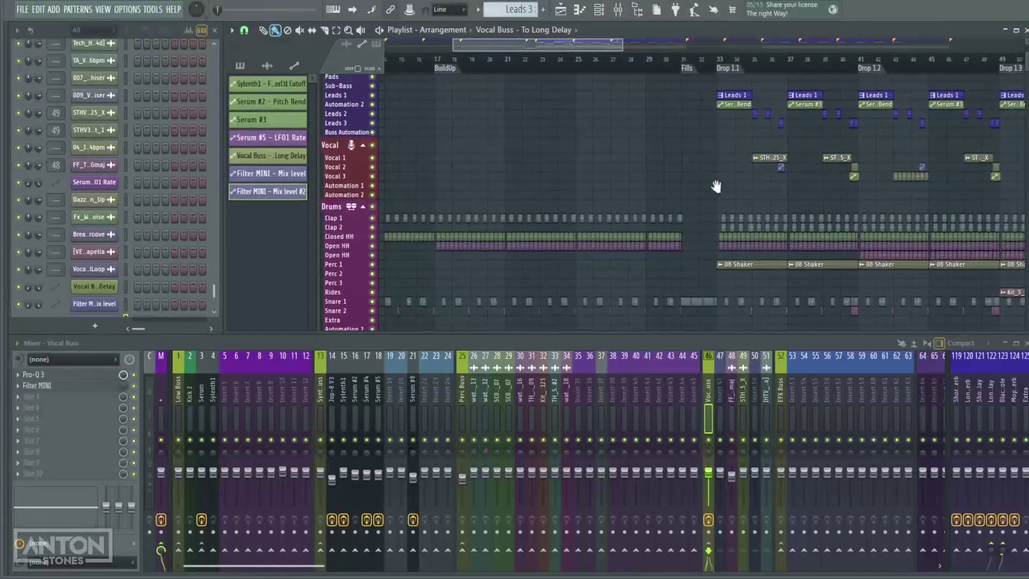
pyautogui.hscroll(5, 590, 172)
pyautogui.scroll(-1, 533, 169)
pyautogui.scroll(3, 638, 162)
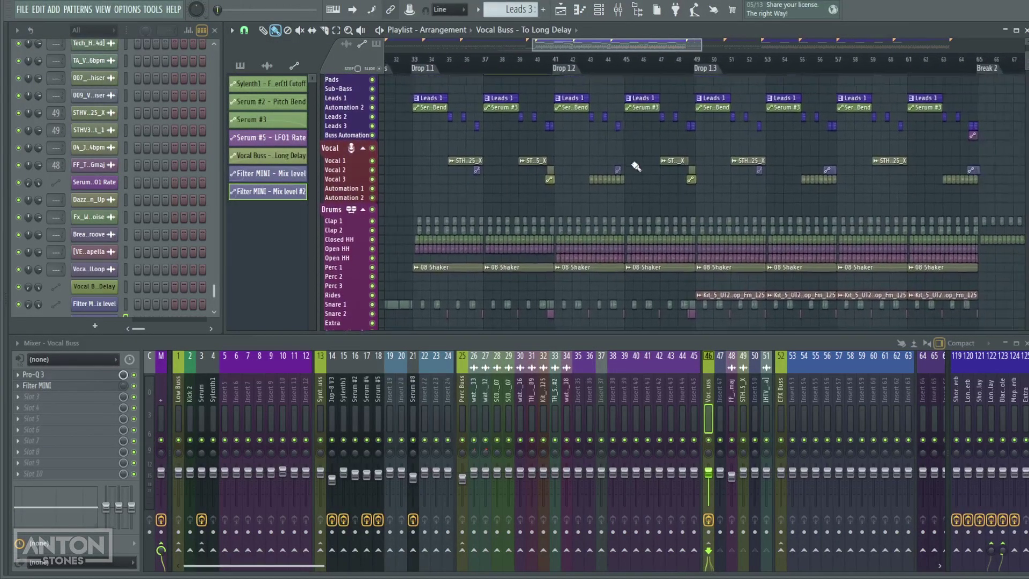
pyautogui.hscroll(5, 682, 225)
pyautogui.scroll(-1, 774, 239)
pyautogui.hscroll(1, 774, 239)
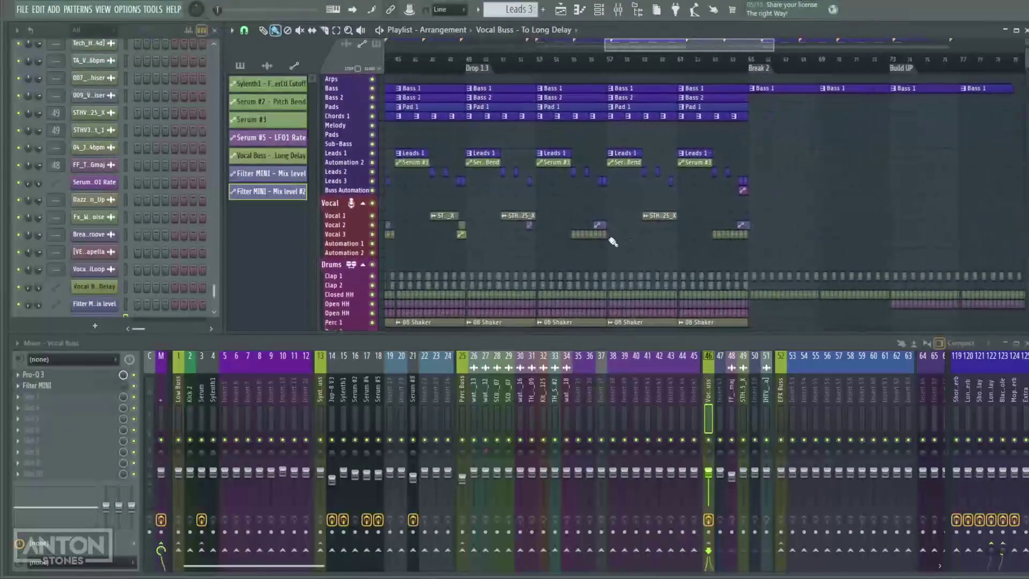
pyautogui.hscroll(9, 685, 218)
pyautogui.scroll(-1, 684, 218)
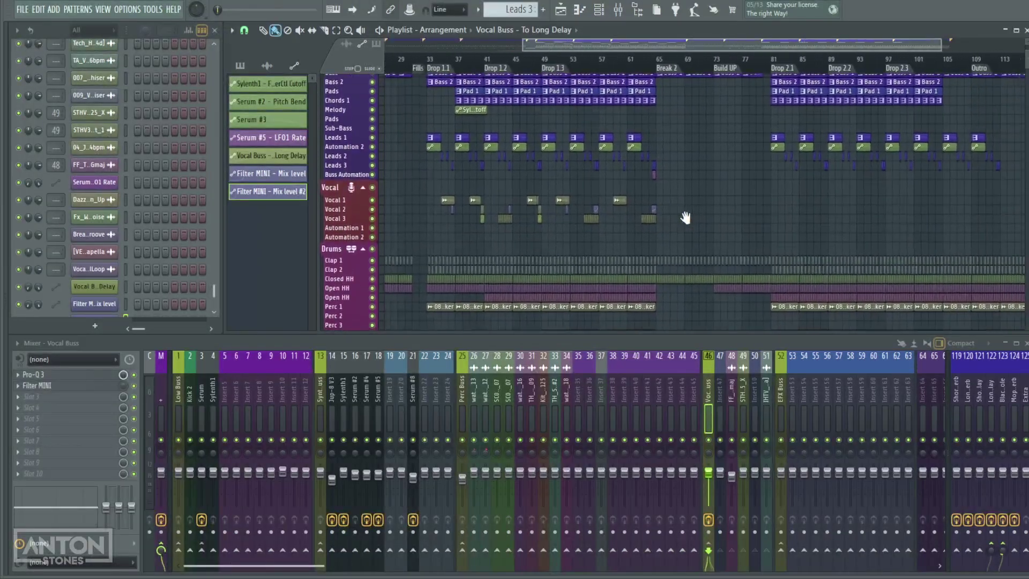
pyautogui.moveTo(755, 222); pyautogui.dragTo(602, 206)
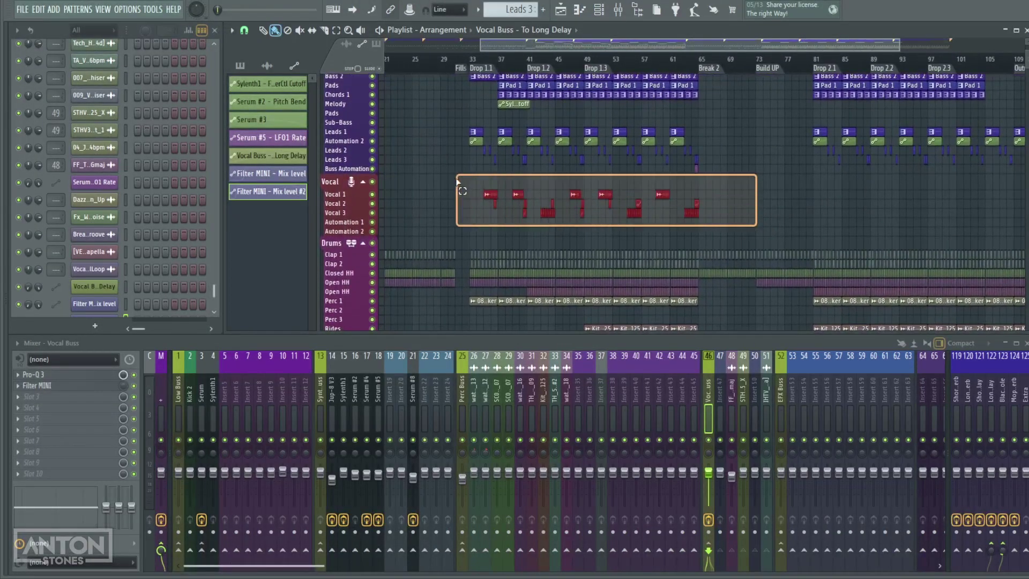
pyautogui.moveTo(456, 172); pyautogui.dragTo(455, 172)
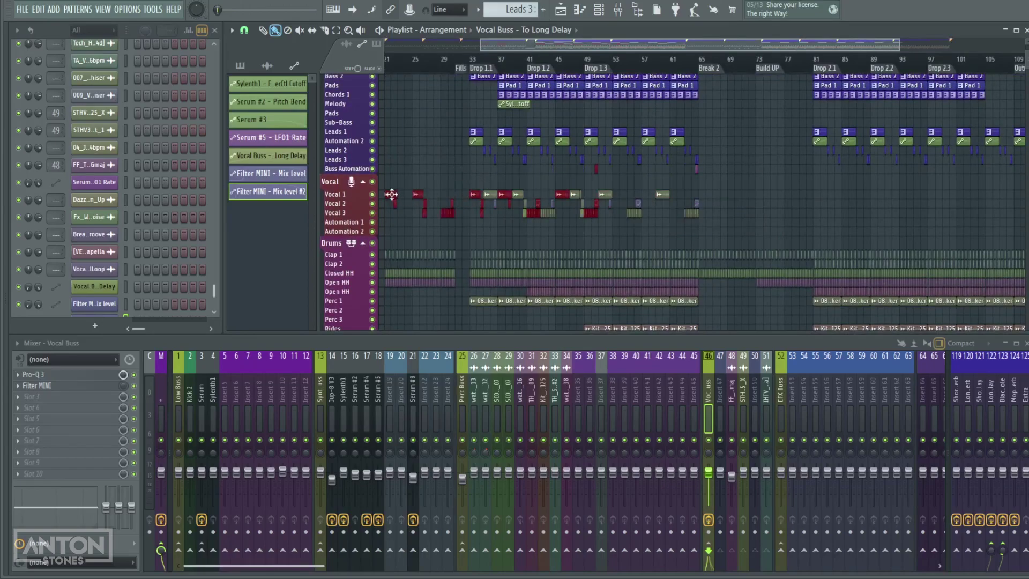
pyautogui.click(837, 209)
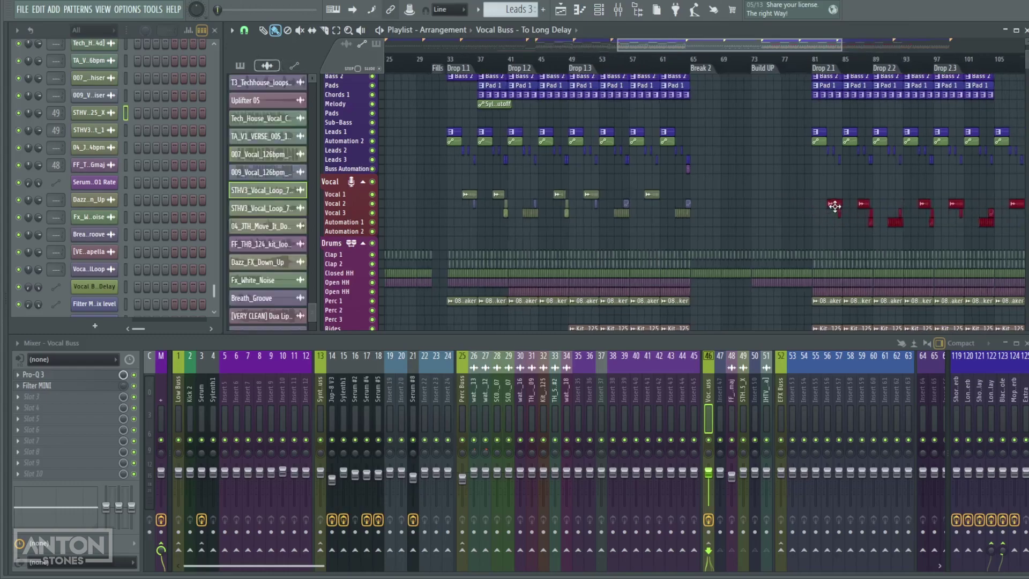
pyautogui.scroll(5, 804, 225)
pyautogui.scroll(2, 755, 243)
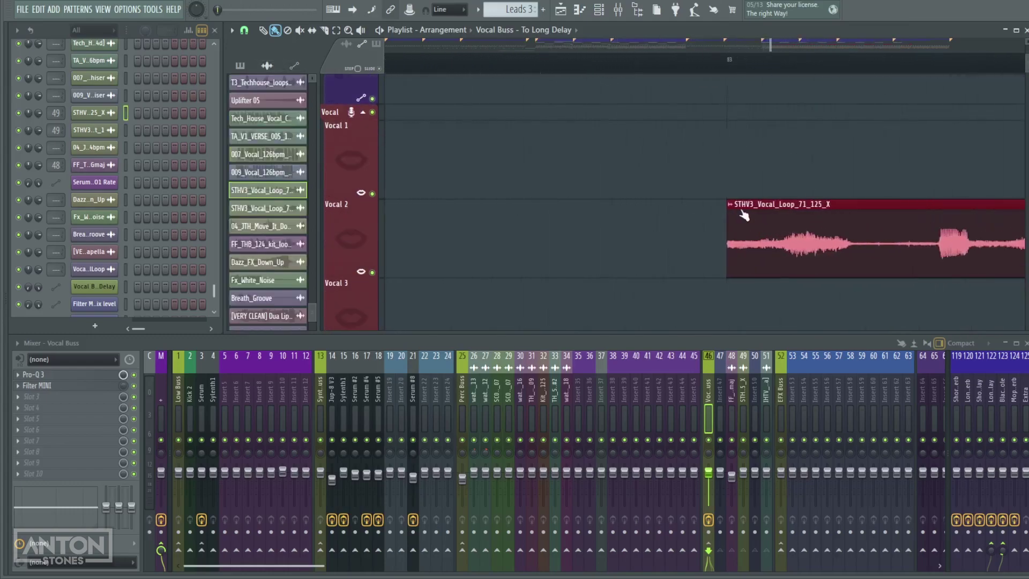
# - Move the Vocal track group below the Drums tracks, directly above the EFX group
pyautogui.scroll(-8, 740, 208)
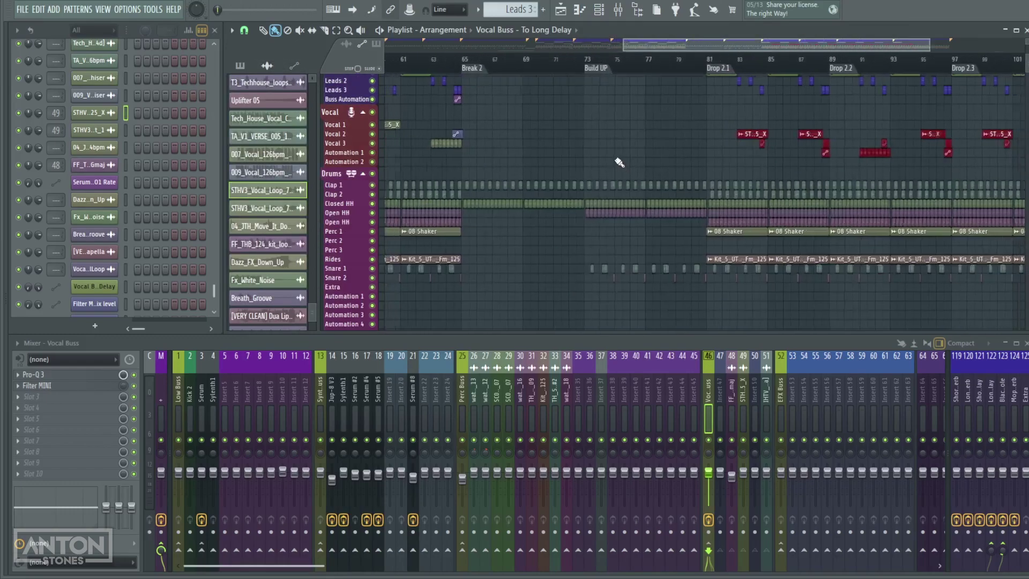
pyautogui.scroll(3, 620, 147)
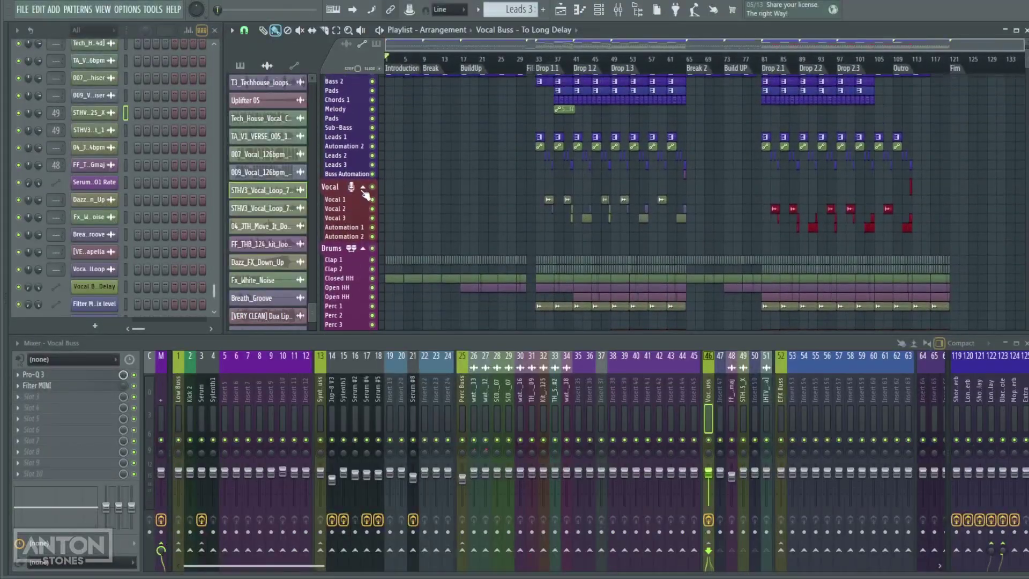
pyautogui.moveTo(339, 185); pyautogui.dragTo(338, 312)
pyautogui.scroll(-2, 558, 223)
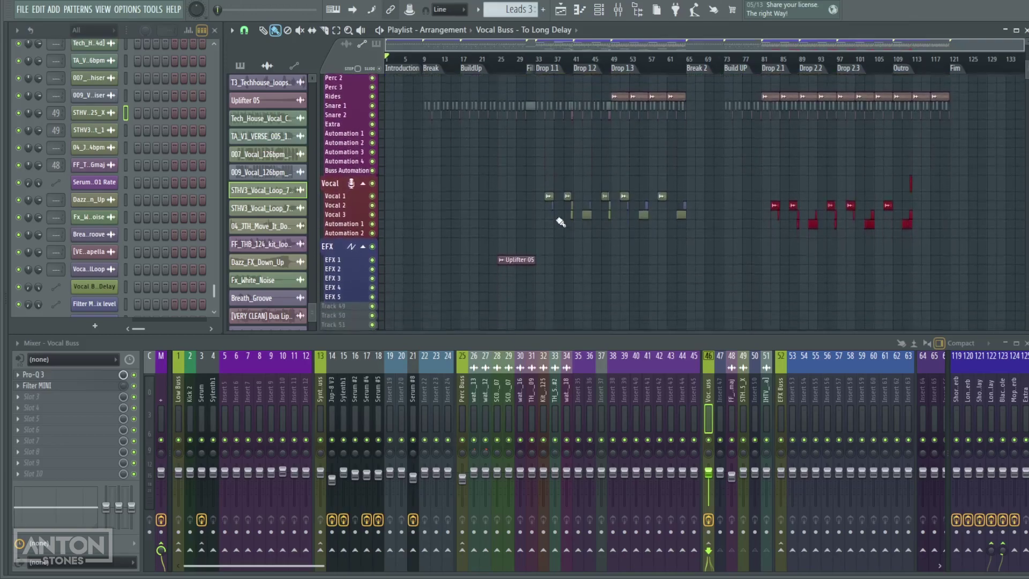